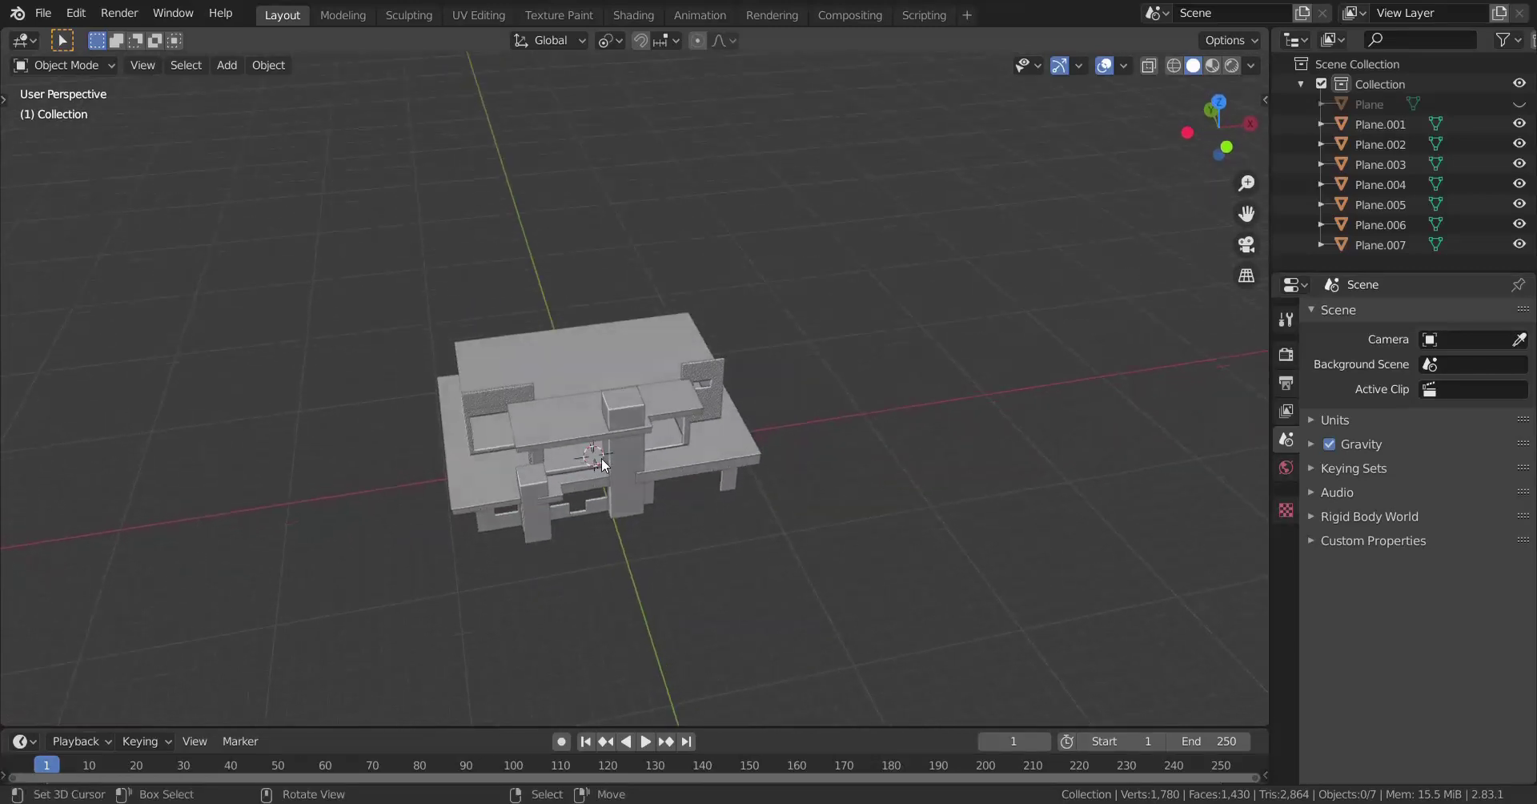
Snap the 3D cursor to the world origin
{"action": "key", "text": "shift+s"}
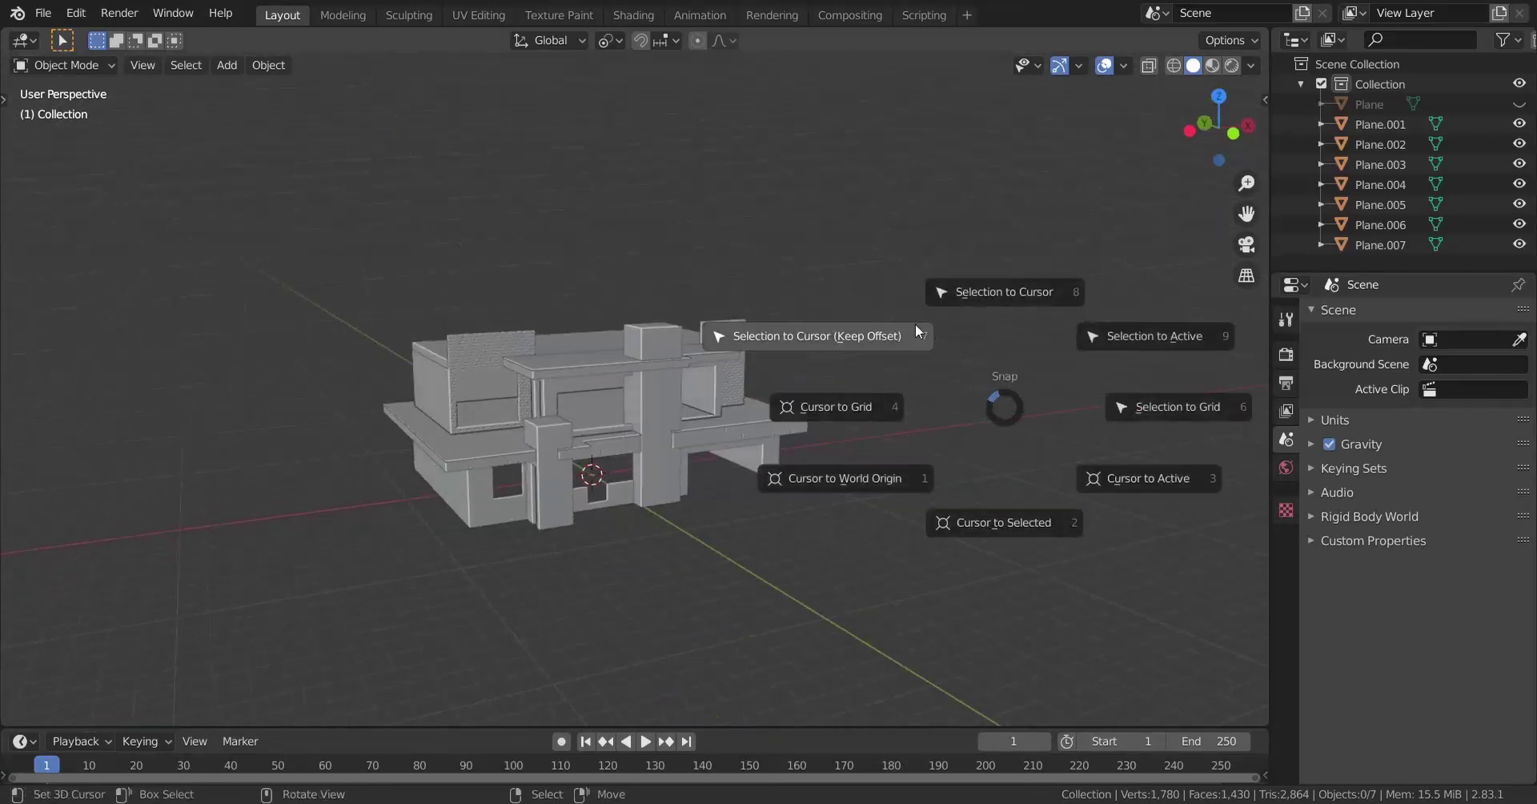
{"action": "left_click", "coordinate": [876, 494]}
{"action": "middle_click_drag", "start_coordinate": [872, 492], "coordinate": [799, 506]}
Add a mesh plane at the world origin and scale it up by a factor of about 14.2 as ground for the house
{"action": "key", "text": "shift+a"}
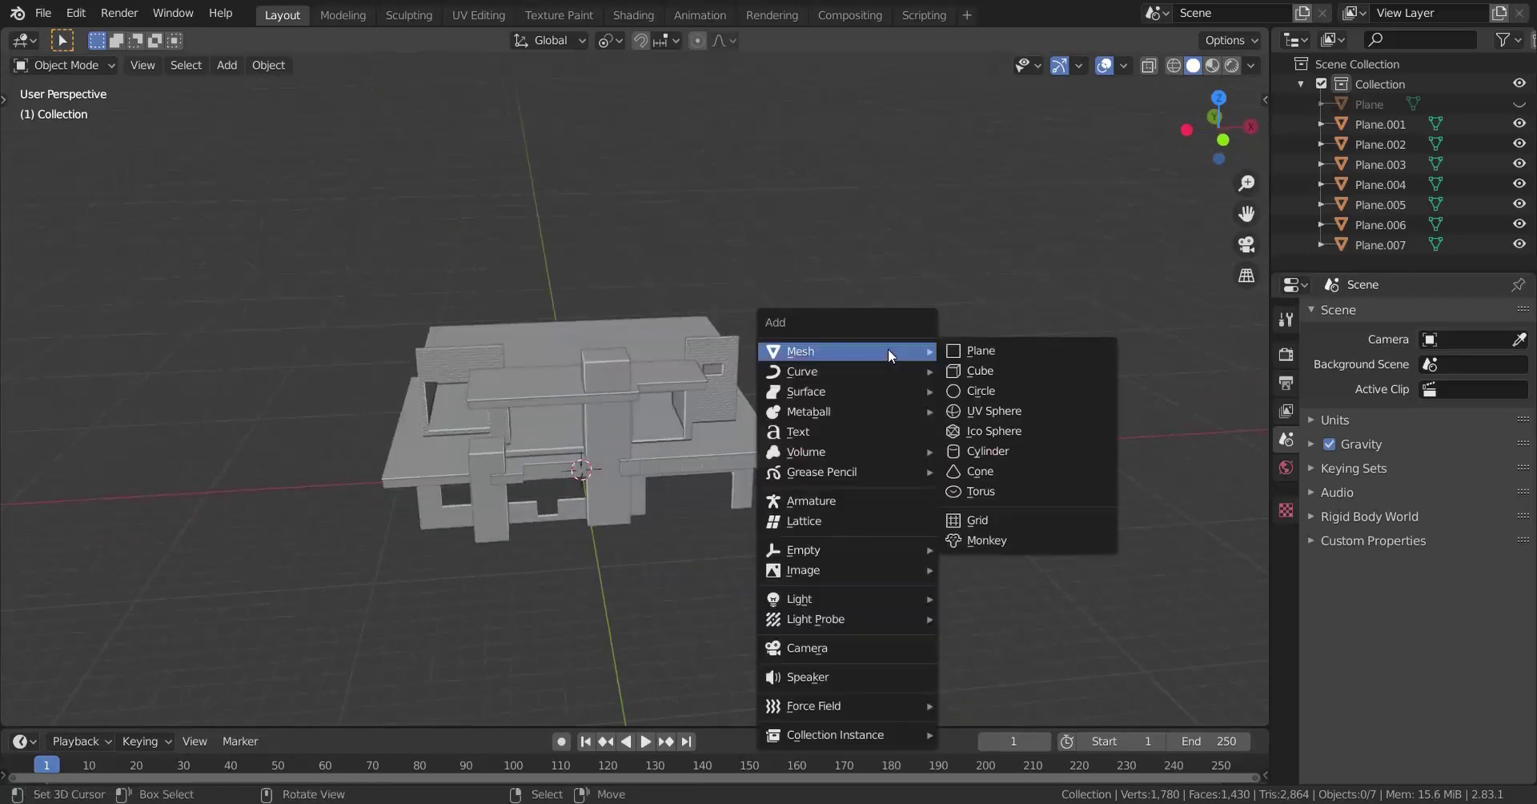
{"action": "left_click", "coordinate": [1016, 344]}
{"action": "middle_click_drag", "start_coordinate": [1016, 344], "coordinate": [866, 405]}
{"action": "key", "text": "s"}
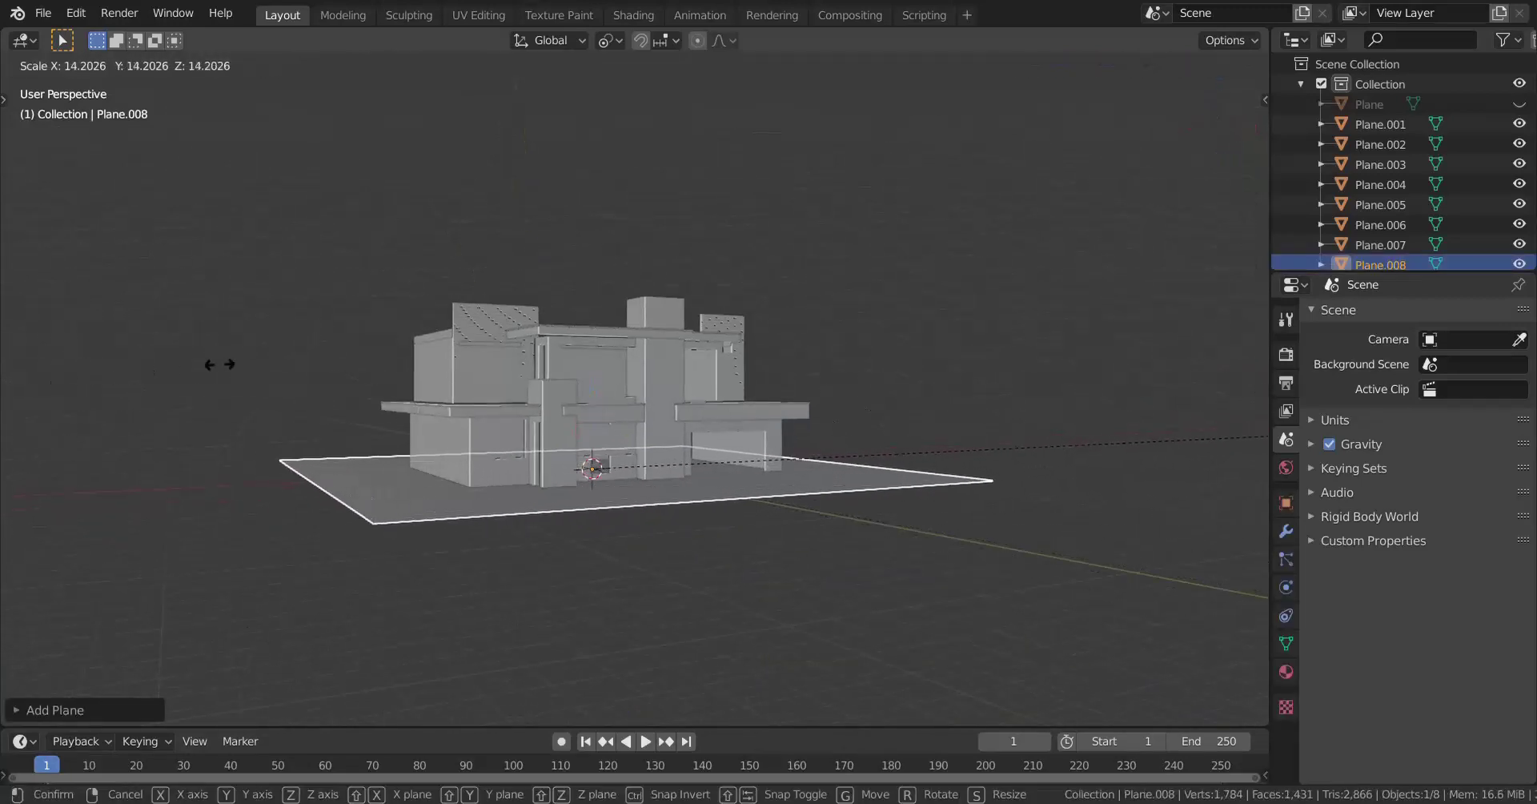
{"action": "left_click", "coordinate": [48, 378]}
{"action": "middle_click_drag", "start_coordinate": [48, 377], "coordinate": [761, 393]}
Start editing the ground plane's mesh in edge selection mode and select the edge on its positive X side
{"action": "key", "text": "Tab"}
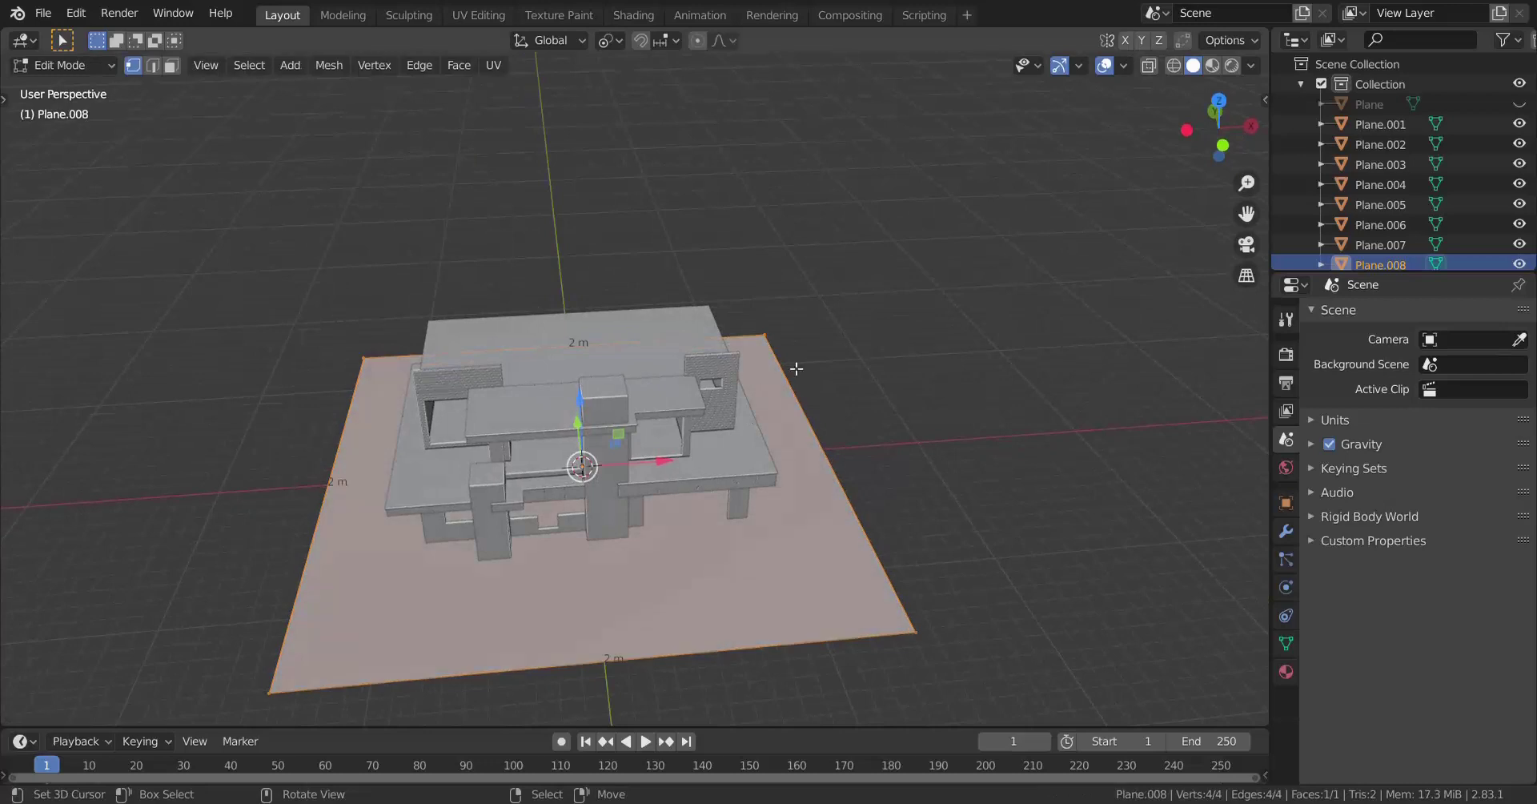
{"action": "middle_click_drag", "start_coordinate": [839, 466], "coordinate": [830, 494]}
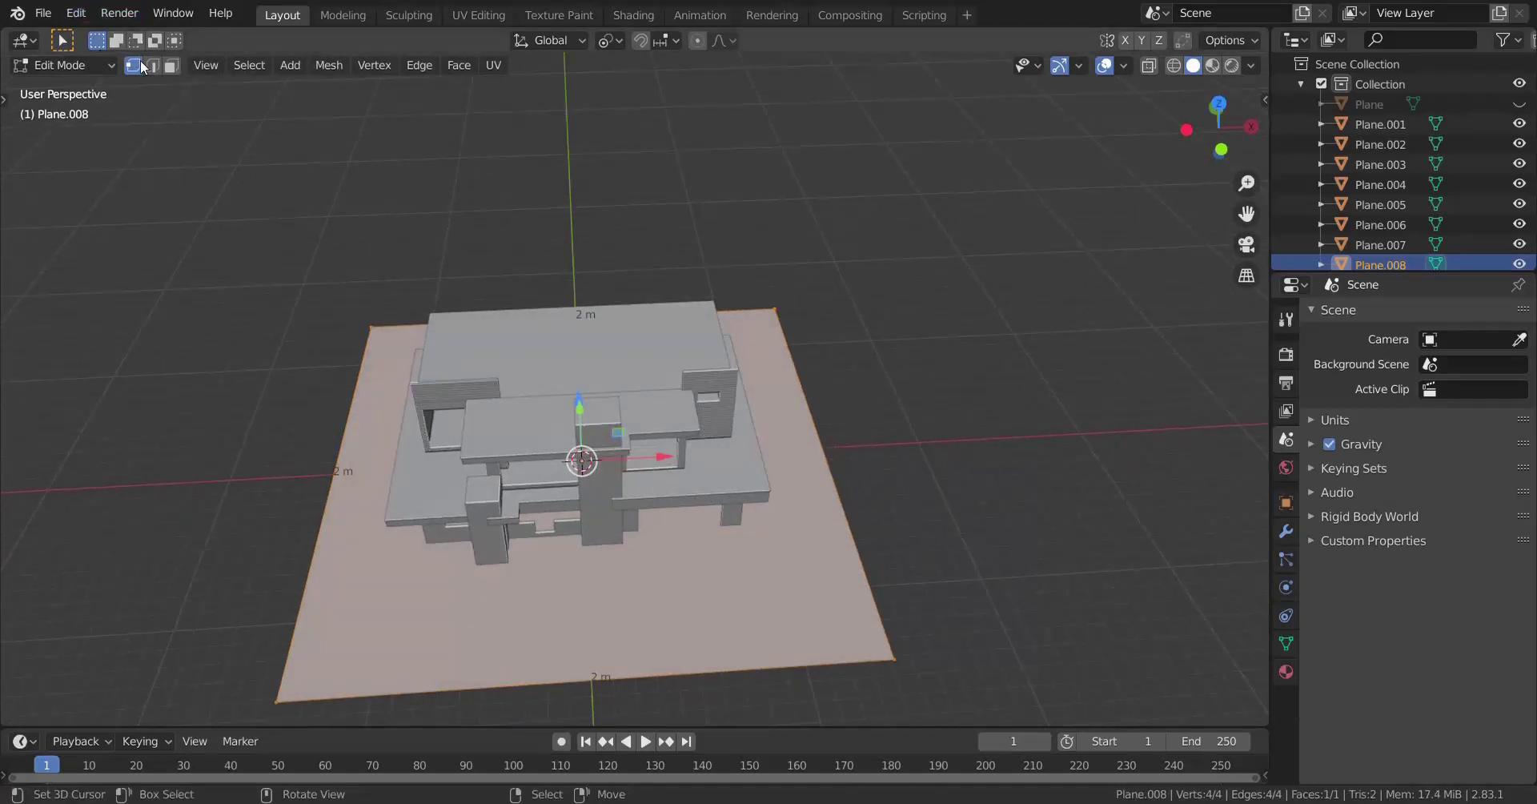
{"action": "left_click", "coordinate": [820, 482]}
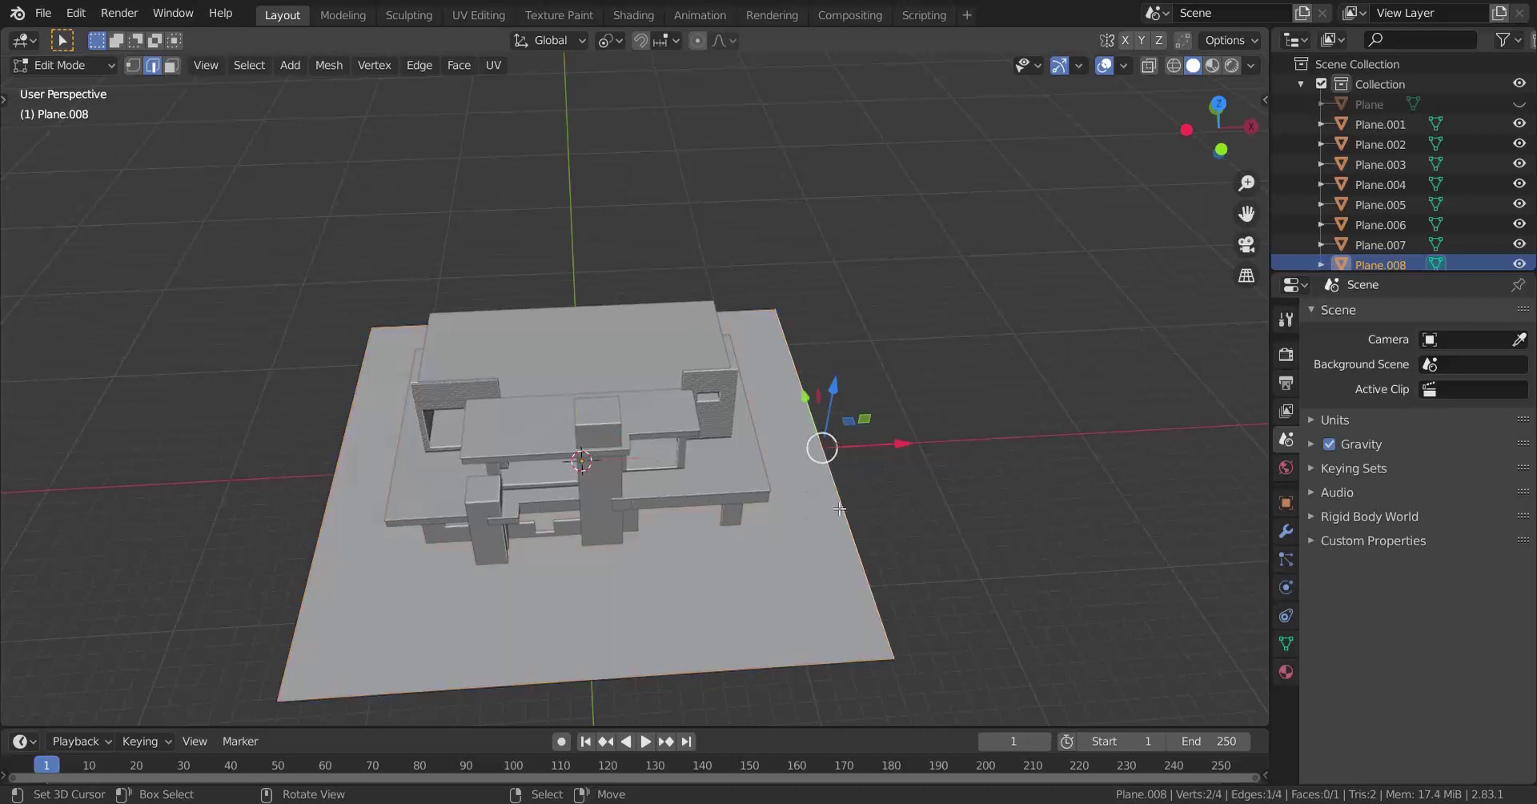
{"action": "middle_click_drag", "start_coordinate": [839, 508], "coordinate": [662, 477], "text": "shift"}
{"action": "scroll", "coordinate": [641, 475], "scroll_direction": "up", "scroll_amount": 7}
{"action": "scroll", "coordinate": [639, 472], "scroll_direction": "down", "scroll_amount": 3}
{"action": "key", "text": "z"}
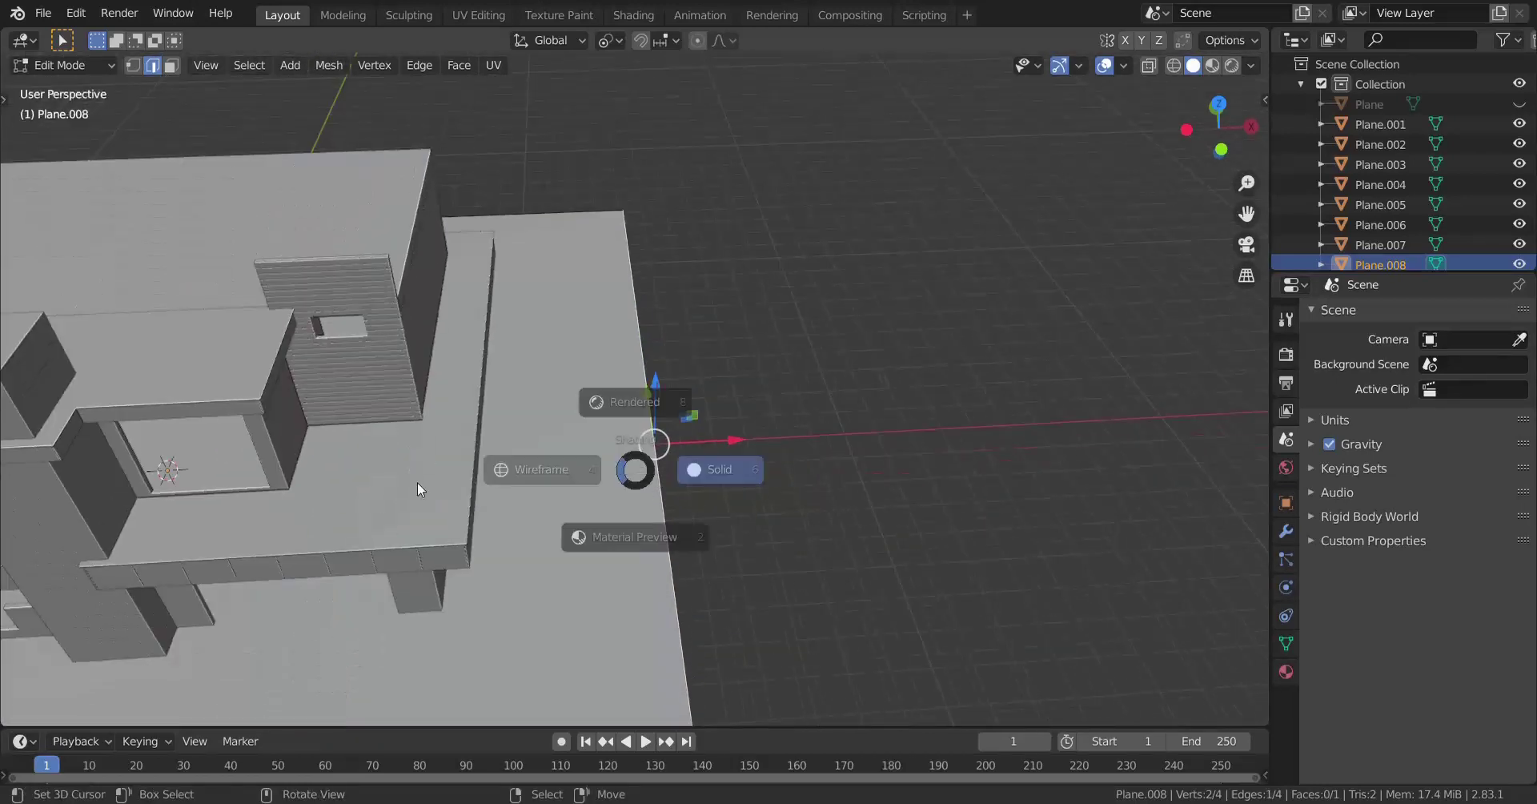
{"action": "left_click", "coordinate": [418, 489]}
{"action": "key", "text": "z"}
{"action": "left_click", "coordinate": [633, 492]}
{"action": "scroll", "coordinate": [641, 501], "scroll_direction": "down", "scroll_amount": 5}
{"action": "mouse_move", "coordinate": [627, 506]}
{"action": "middle_mouse_down"}
{"action": "mouse_move", "coordinate": [648, 509]}
{"action": "mouse_move", "coordinate": [555, 498]}
{"action": "mouse_move", "coordinate": [641, 507]}
{"action": "middle_mouse_up"}
Select all of the ground plane's geometry and hide the viewport gizmos
{"action": "key", "text": "a"}
{"action": "scroll", "coordinate": [642, 507], "scroll_direction": "up", "scroll_amount": 4}
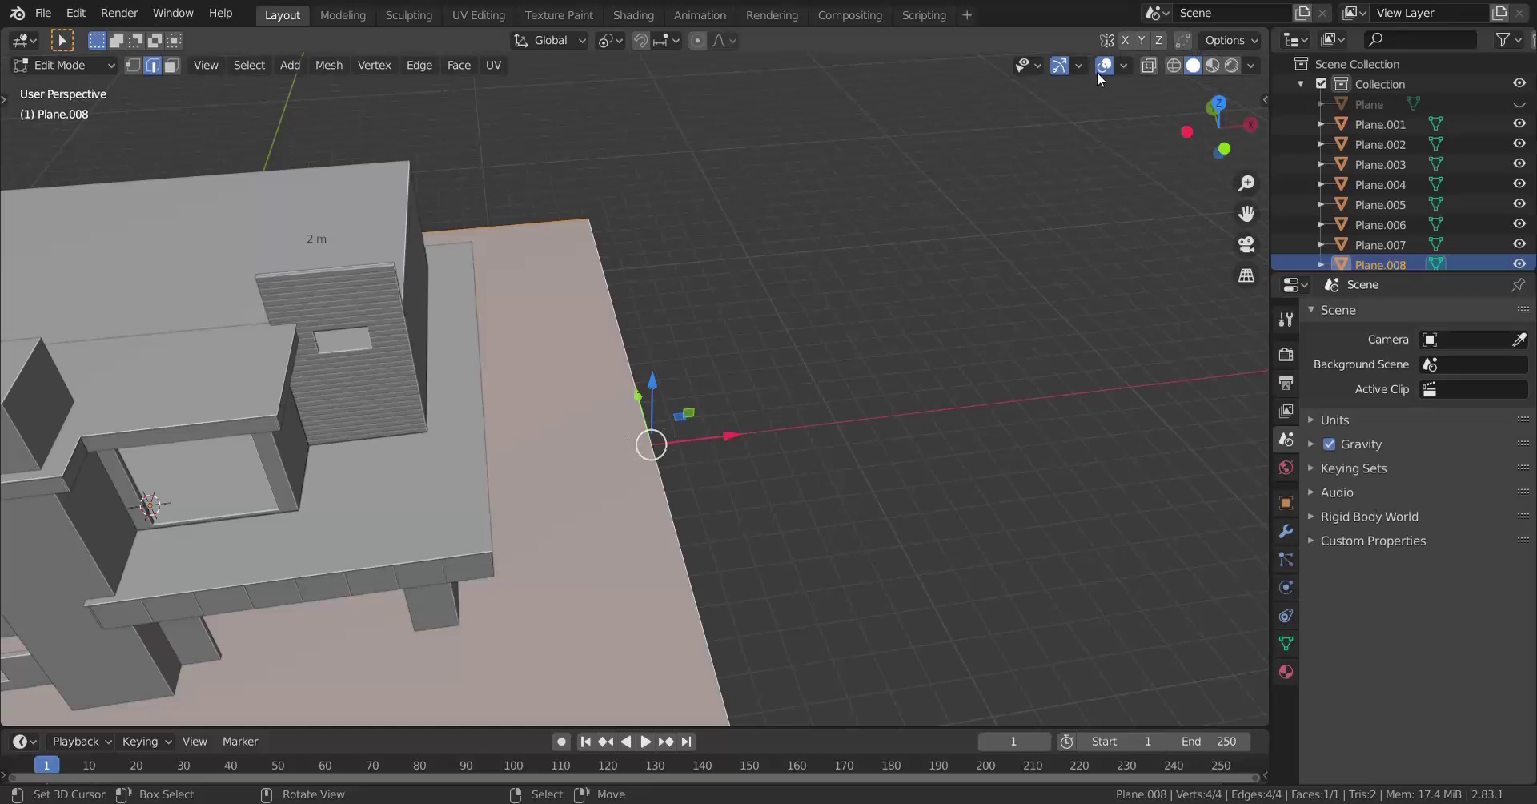
{"action": "left_click", "coordinate": [1060, 65]}
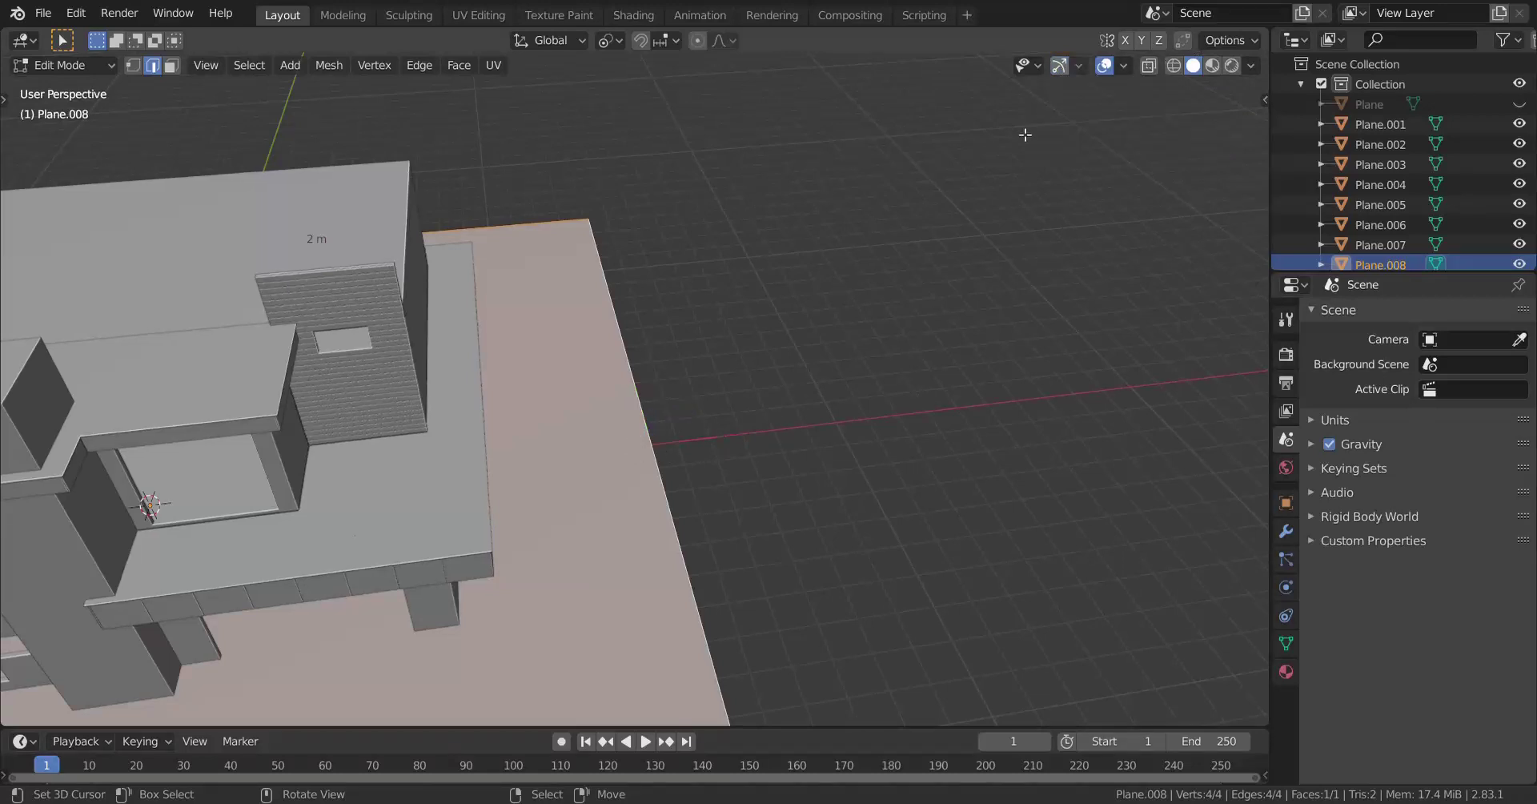
{"action": "middle_click_drag", "start_coordinate": [741, 446], "coordinate": [715, 416]}
In a top wireframe view, move the whole plane toward negative X and Y so more ground lies in front of the house
{"action": "key", "text": "KP_7"}
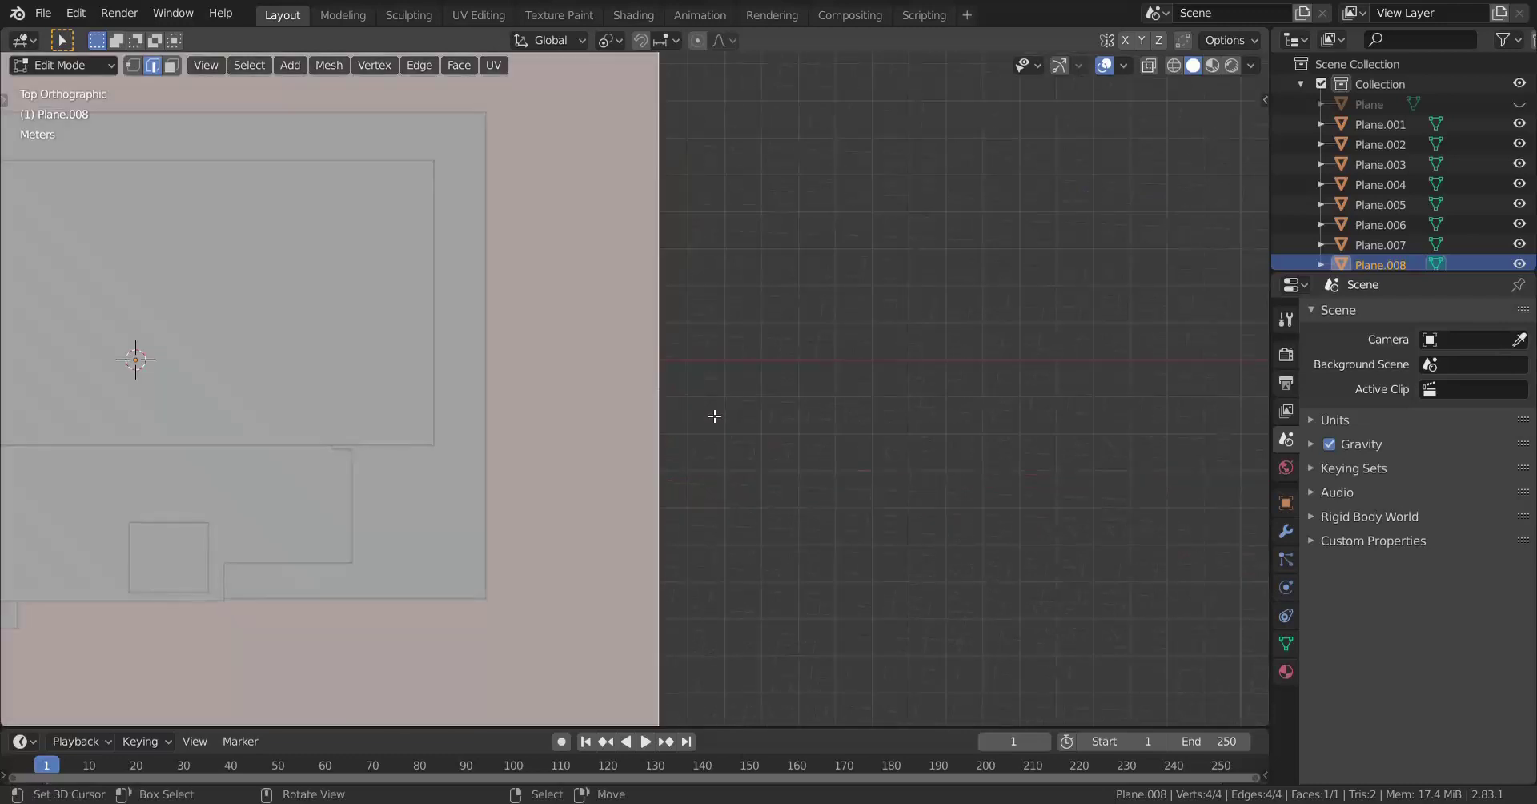
{"action": "scroll", "coordinate": [534, 320], "scroll_direction": "down", "scroll_amount": 5}
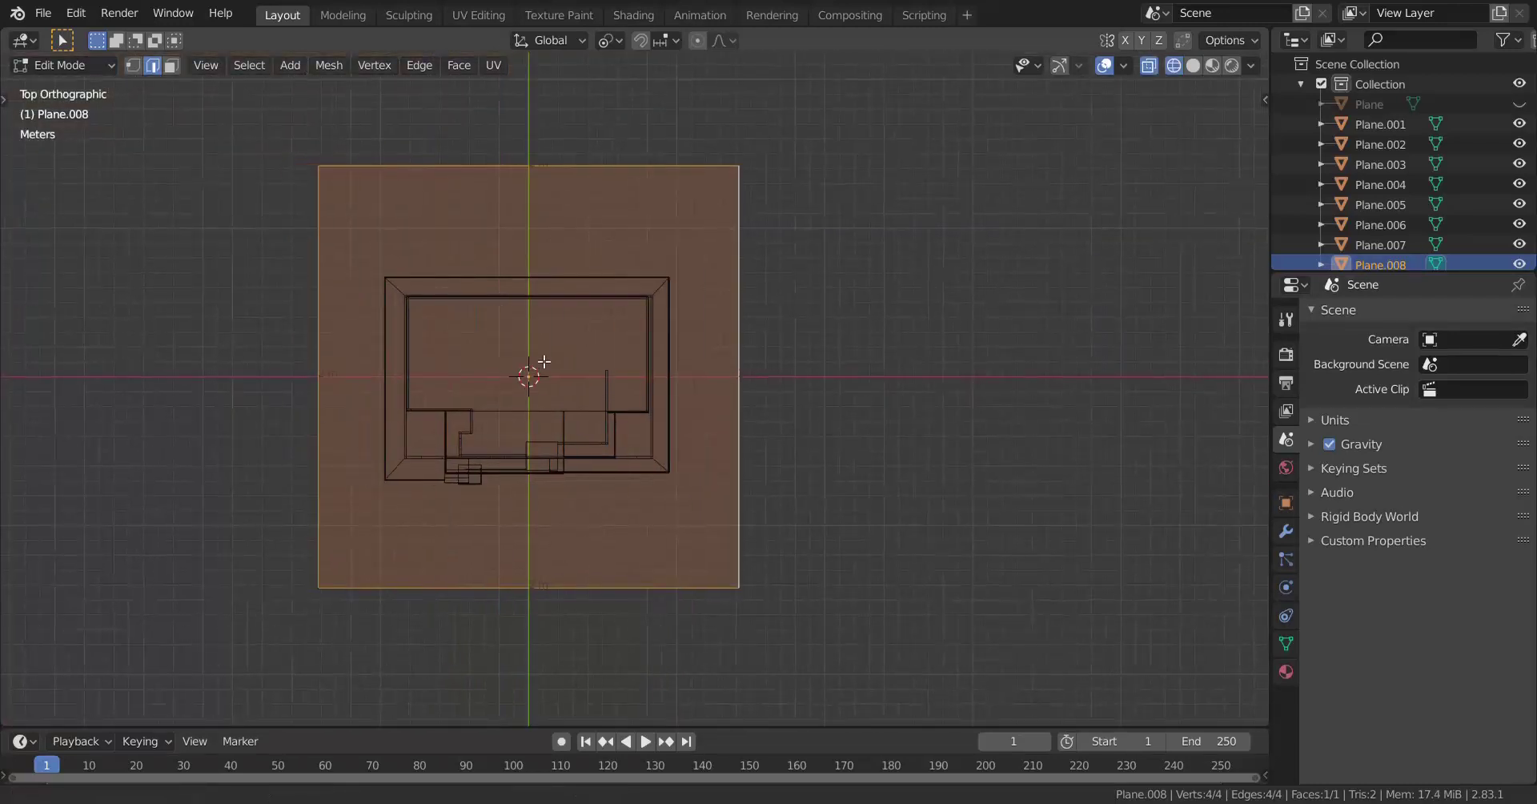
{"action": "scroll", "coordinate": [637, 386], "scroll_direction": "down", "scroll_amount": 2}
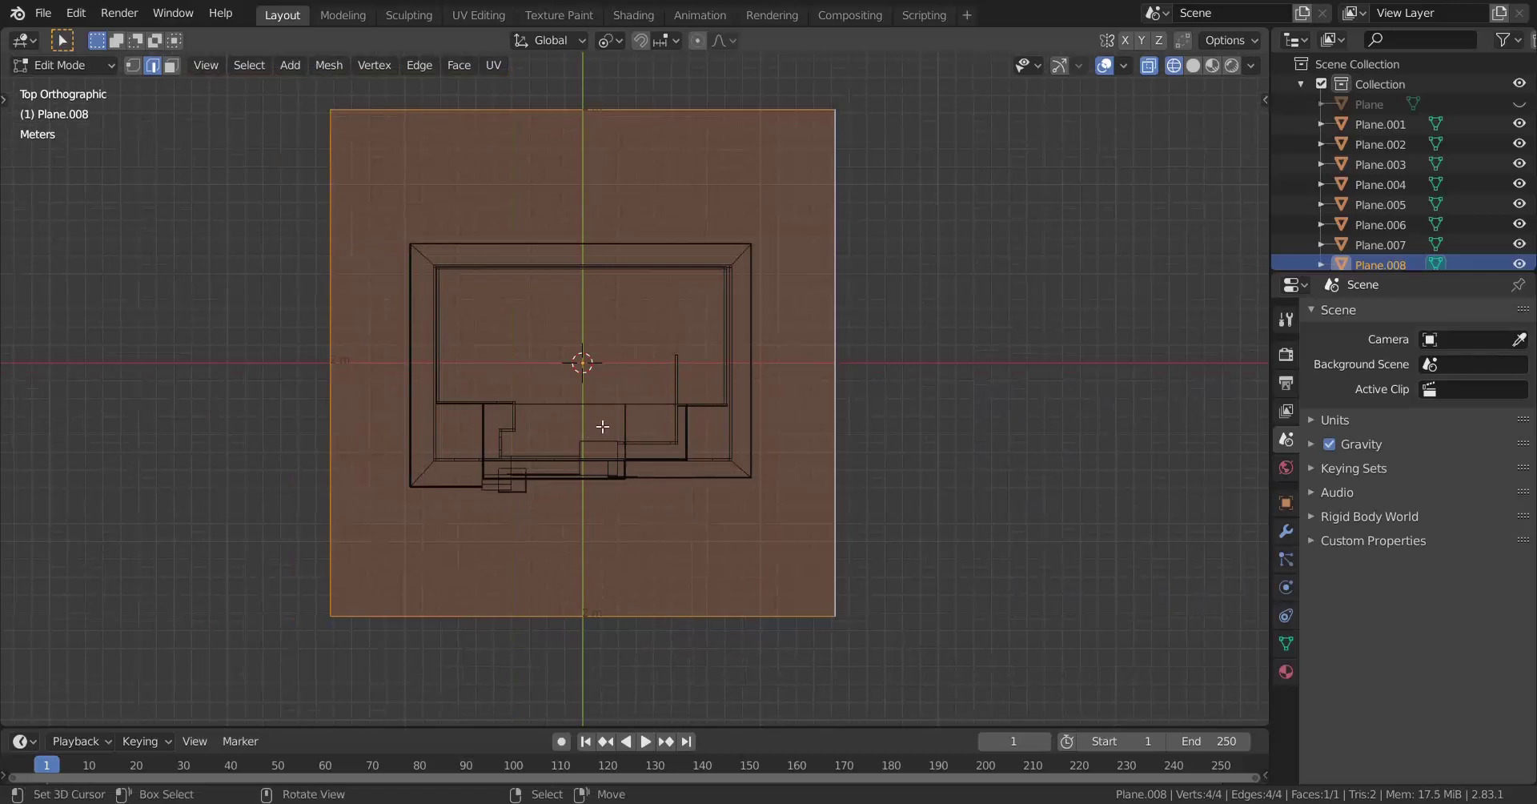
{"action": "scroll", "coordinate": [602, 426], "scroll_direction": "up", "scroll_amount": 1}
{"action": "scroll", "coordinate": [731, 387], "scroll_direction": "up", "scroll_amount": 1}
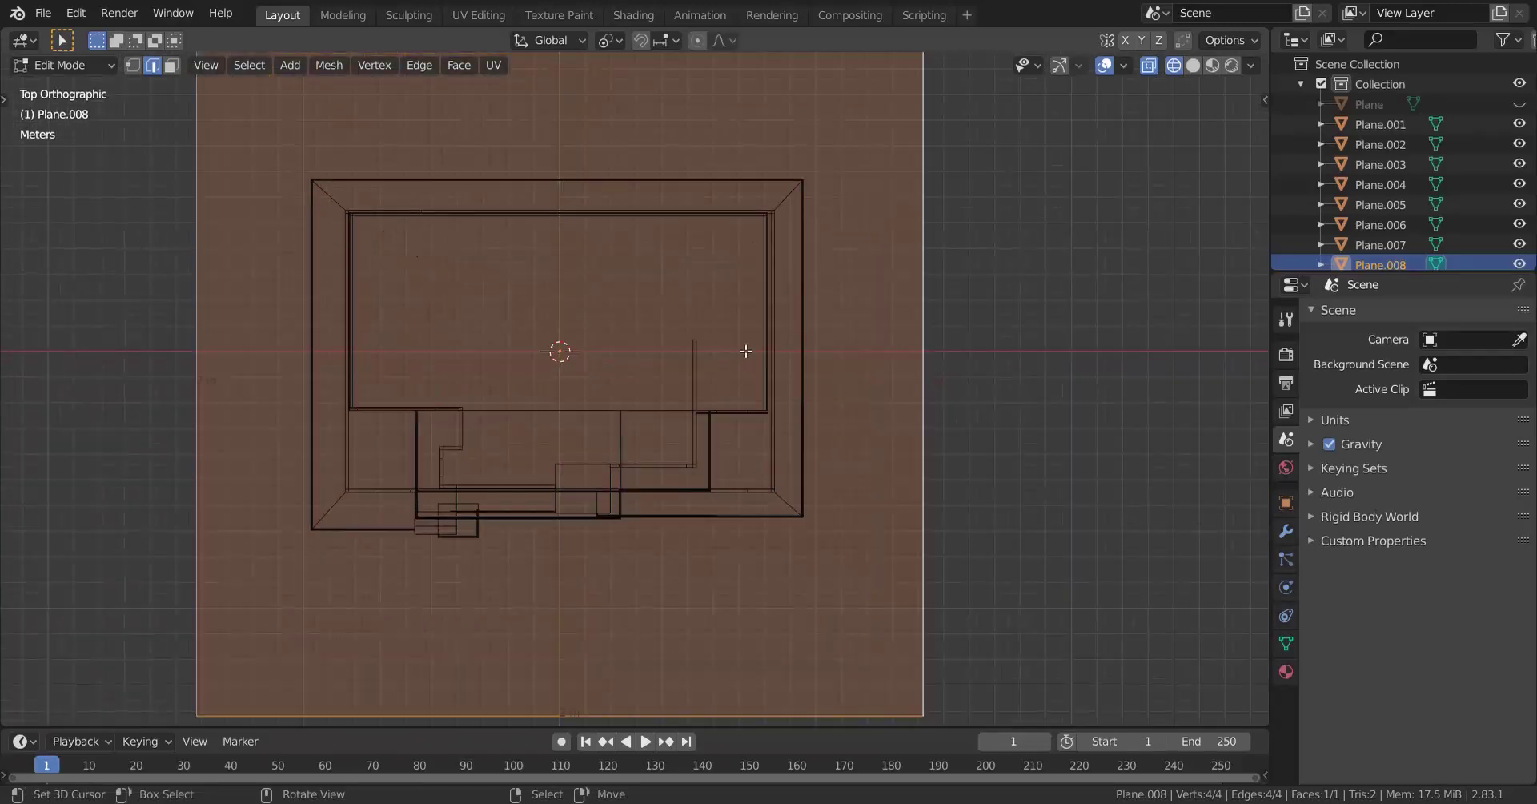
{"action": "key", "text": "g"}
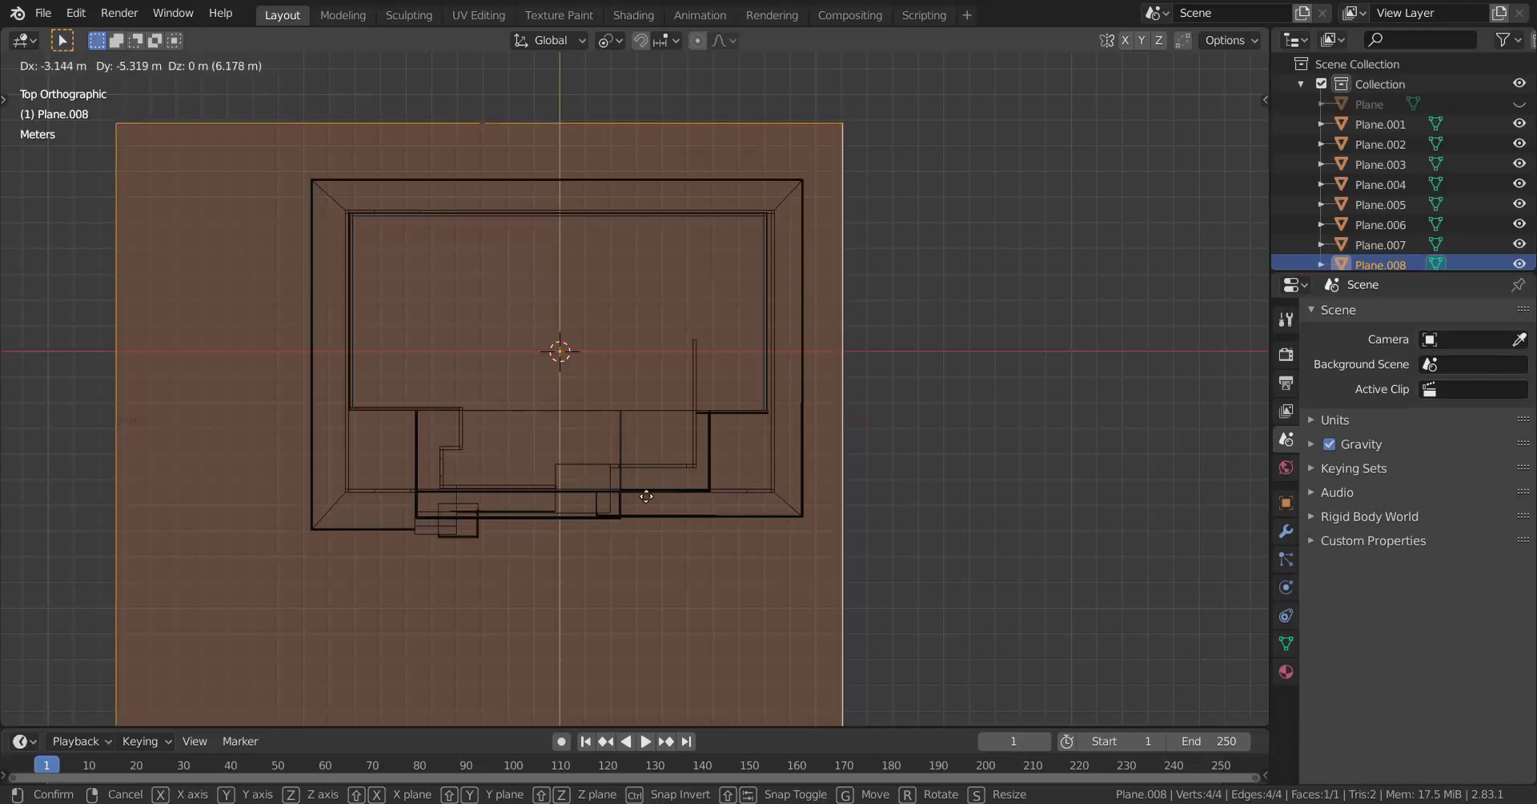
{"action": "left_click", "coordinate": [631, 650]}
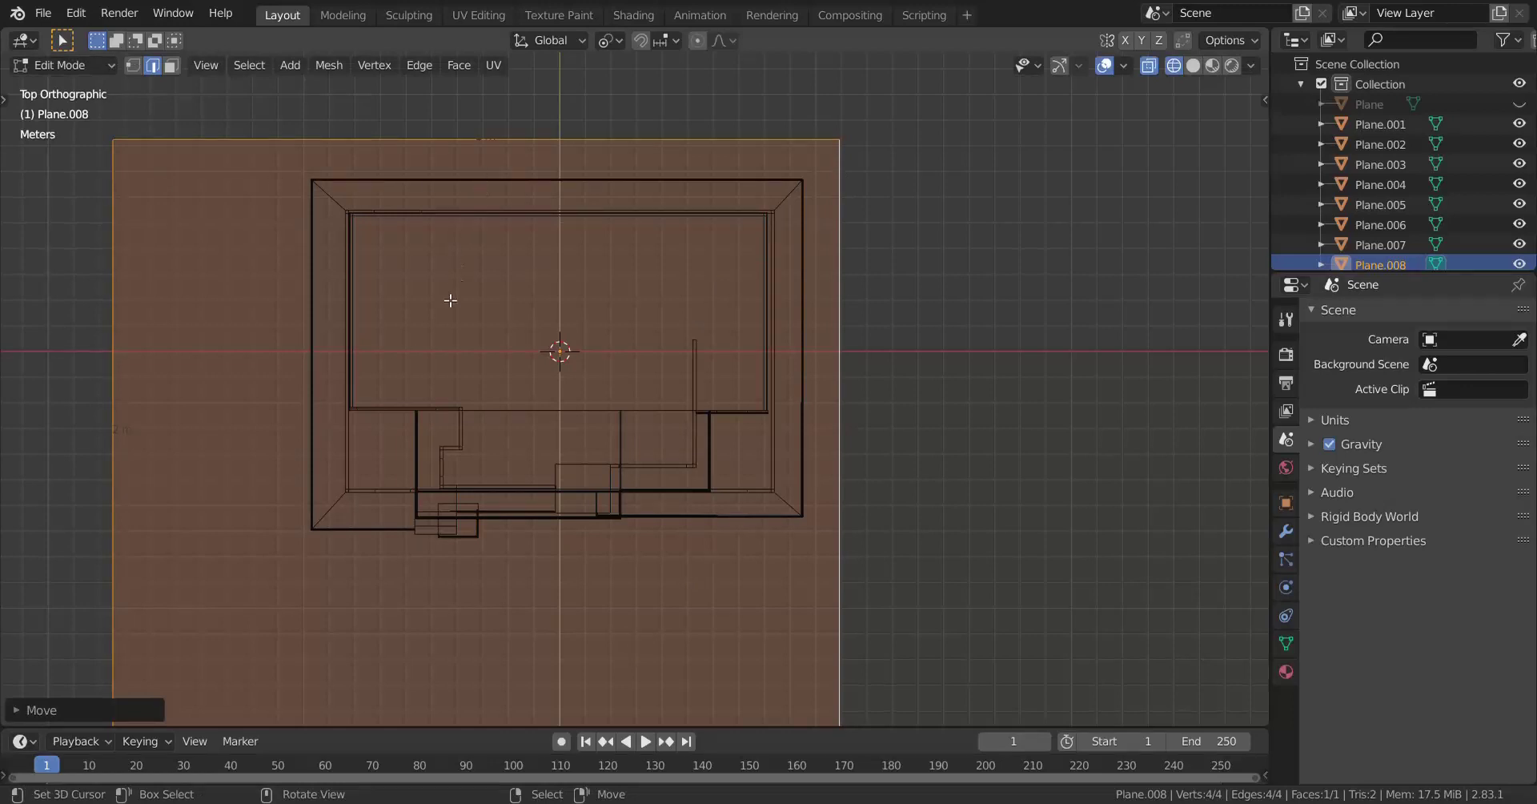
Return to solid shading with gizmos shown and move the plane's left edge inward along X, close to the house's left side
{"action": "scroll", "coordinate": [417, 305], "scroll_direction": "up", "scroll_amount": 3}
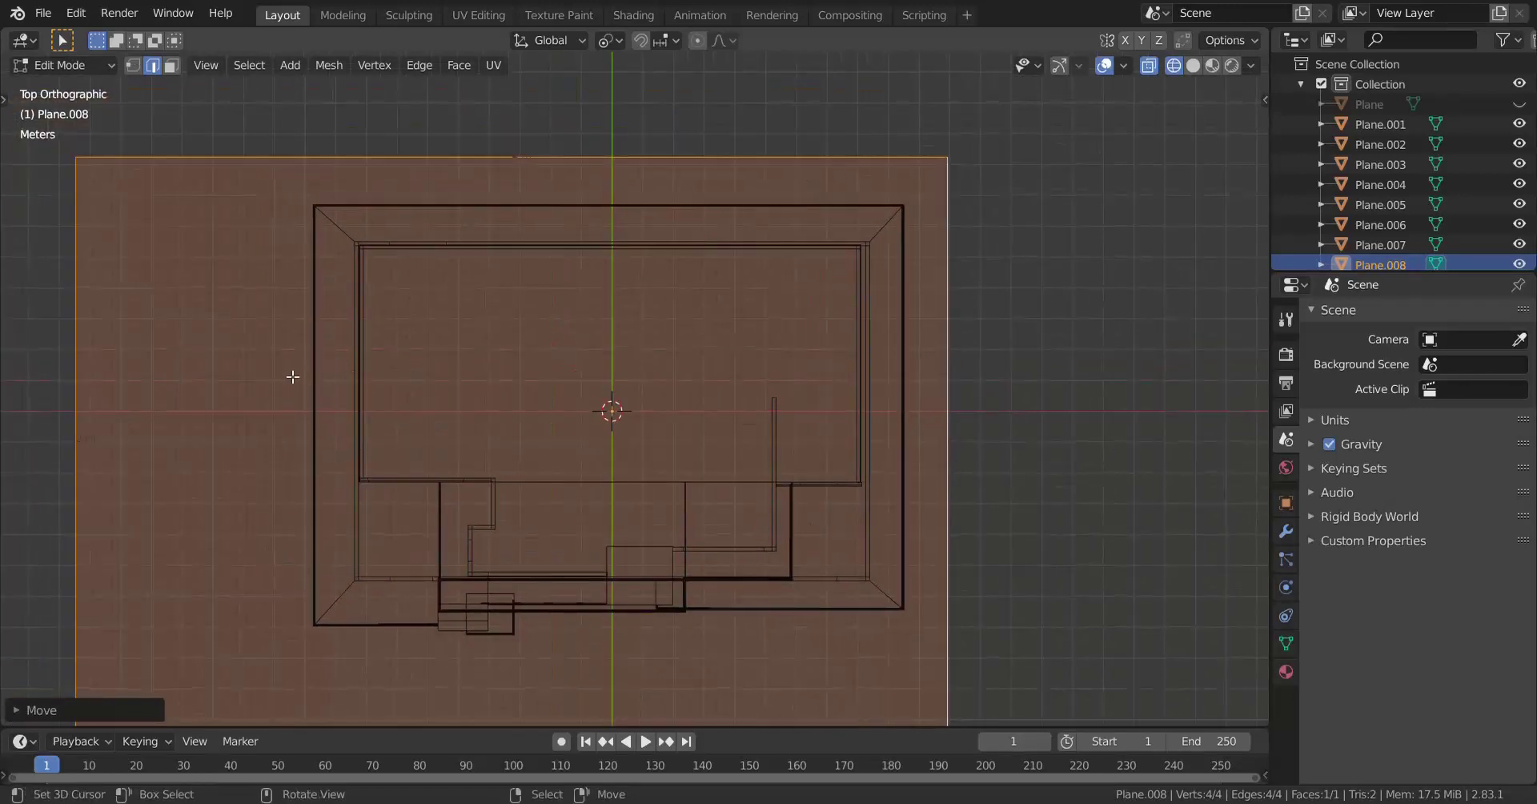
{"action": "right_click", "coordinate": [80, 461]}
{"action": "key", "text": "z"}
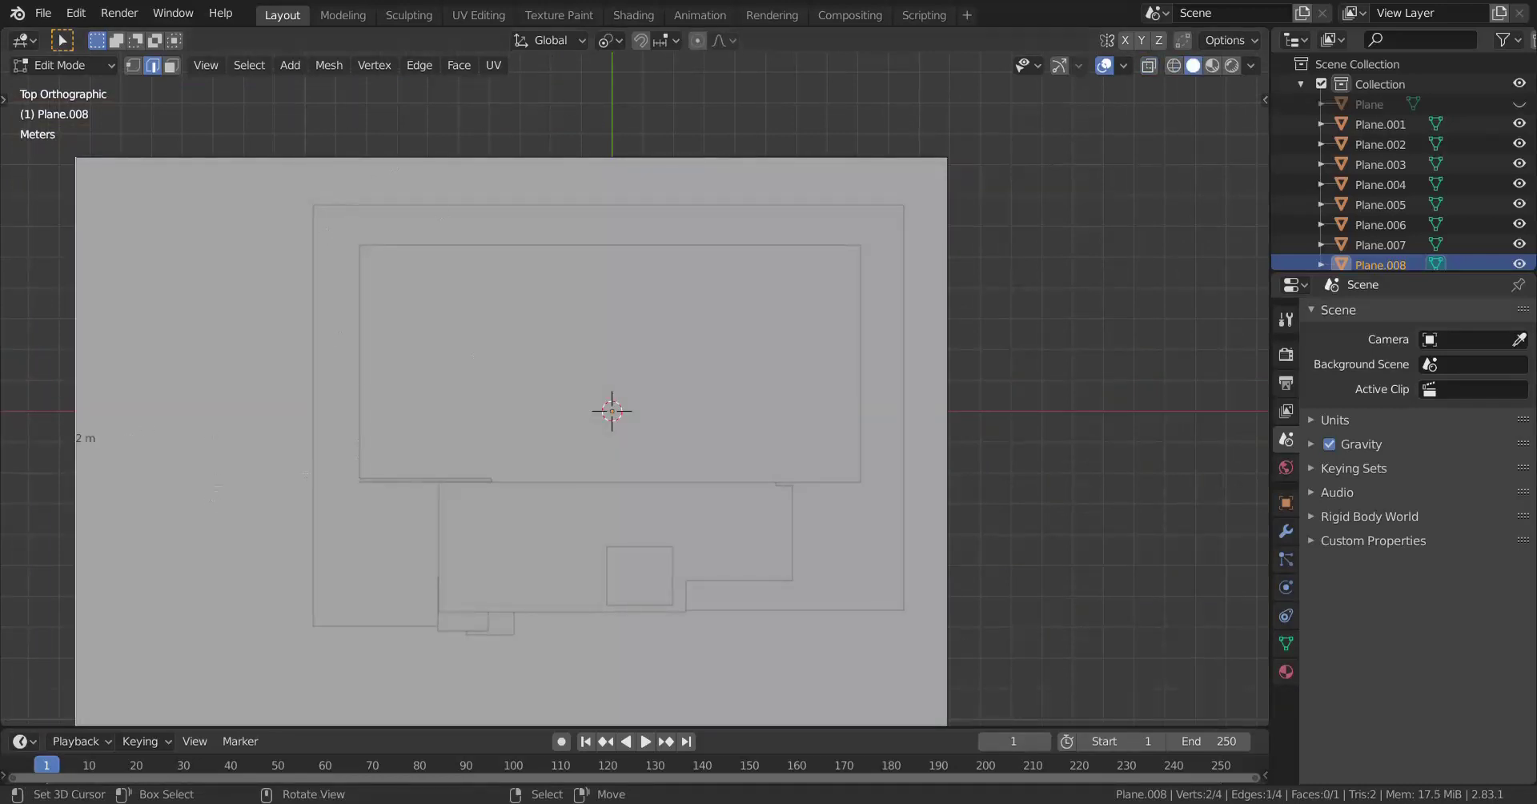
{"action": "left_click", "coordinate": [1058, 68]}
{"action": "left_click_drag", "start_coordinate": [196, 587], "coordinate": [406, 507]}
{"action": "middle_click_drag", "start_coordinate": [527, 527], "coordinate": [507, 282], "text": "shift"}
{"action": "scroll", "coordinate": [507, 282], "scroll_direction": "down", "scroll_amount": 2}
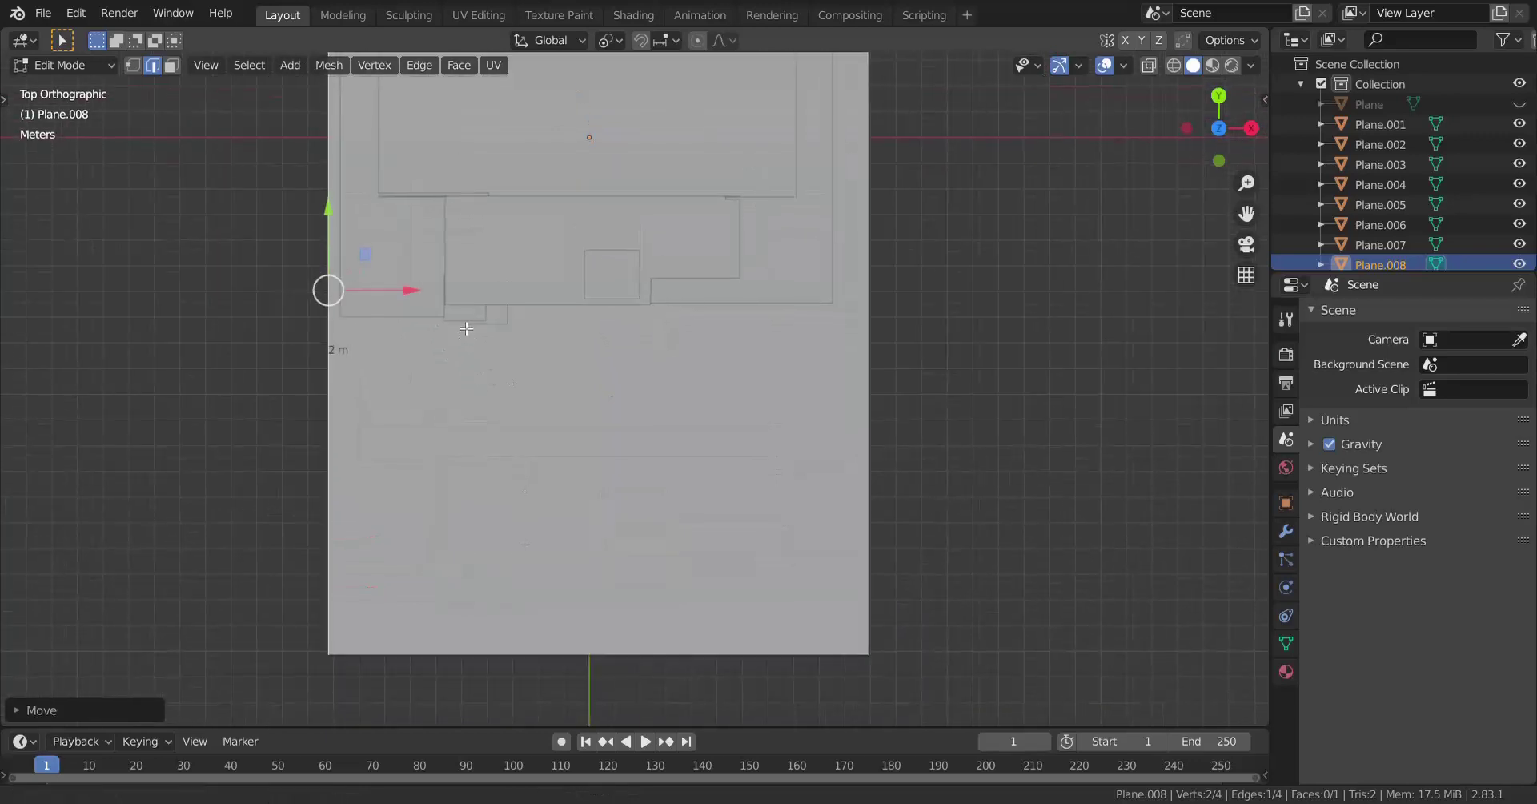
{"action": "key", "text": "g"}
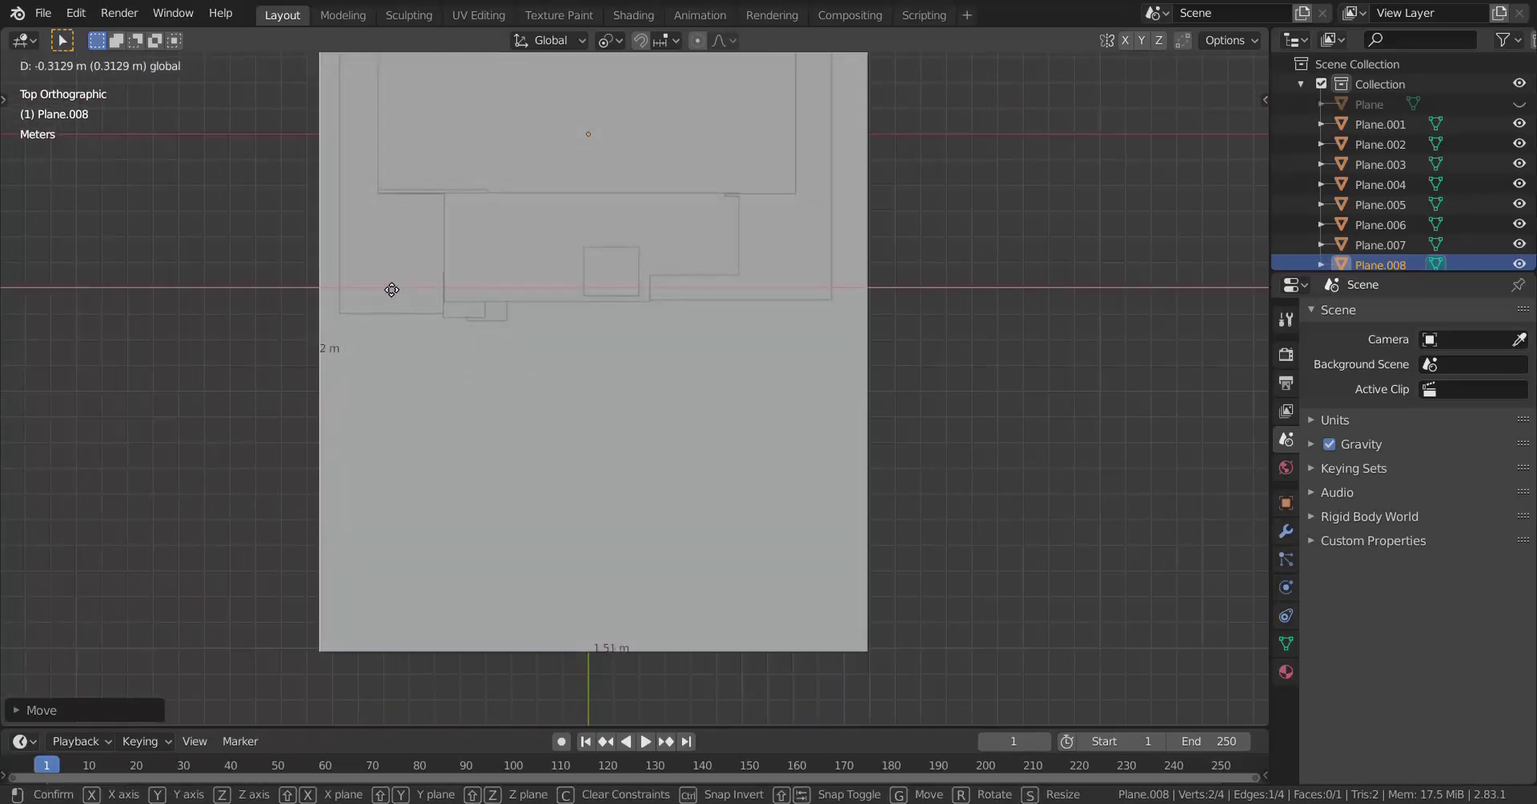
{"action": "left_click", "coordinate": [404, 283]}
Leave mesh editing and apply the scale of the ground plane
{"action": "key", "text": "Tab"}
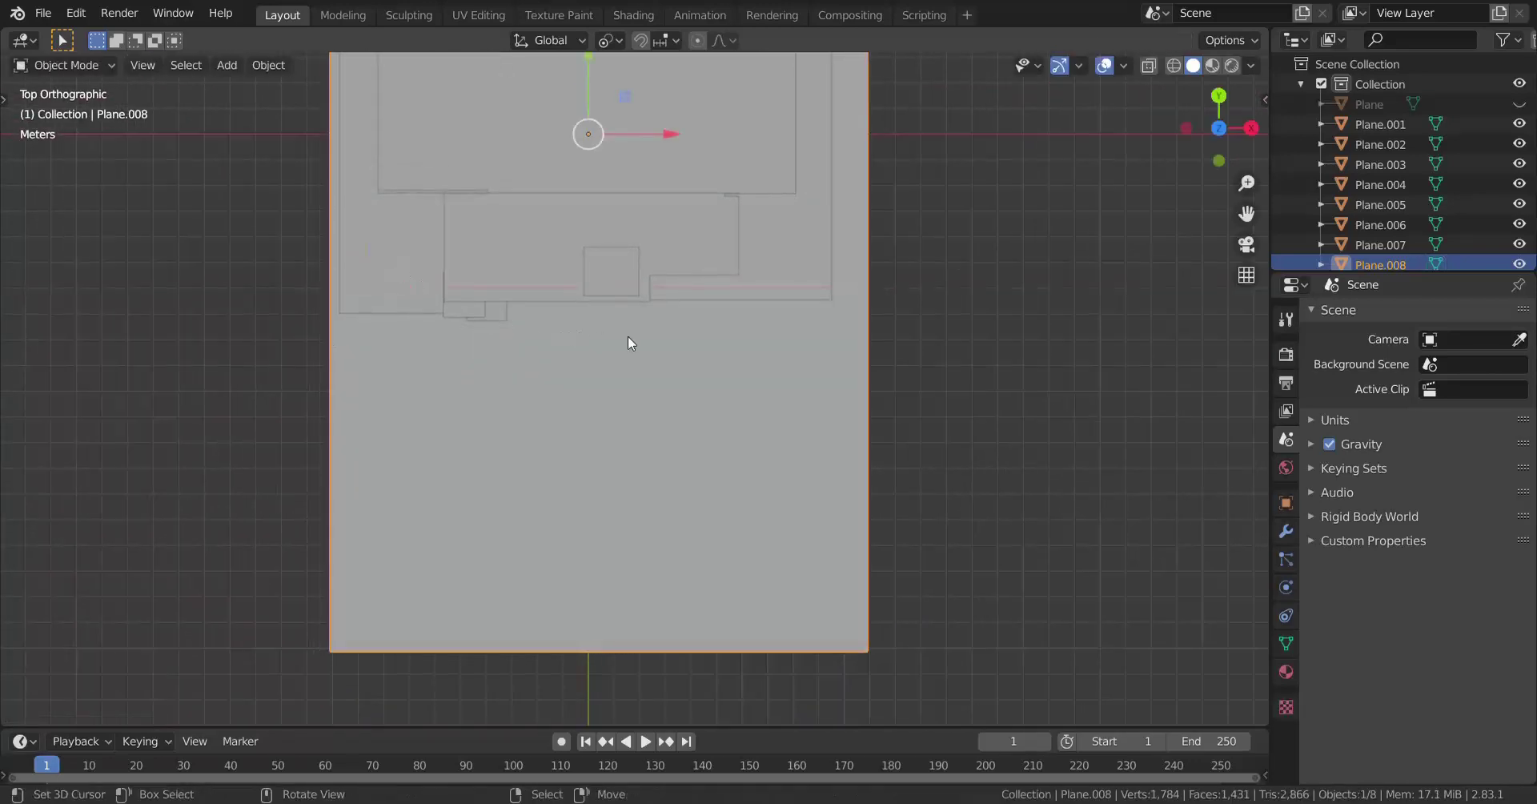
{"action": "key", "text": "ctrl+a"}
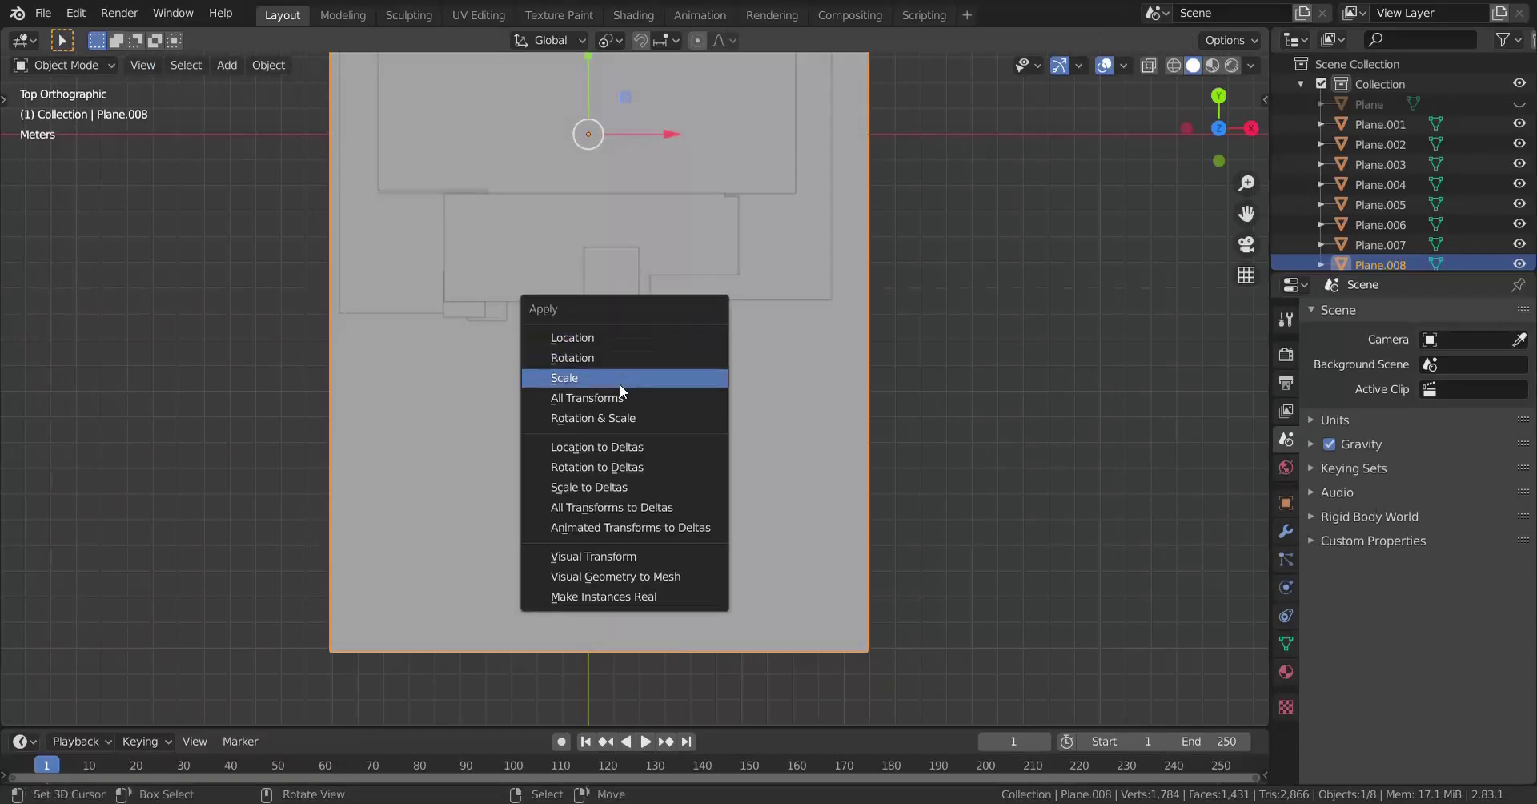
{"action": "left_click", "coordinate": [622, 383]}
Move the plane's left edge inward along X until the plane is 20.2 m wide
{"action": "key", "text": "Tab"}
{"action": "key", "text": "g"}
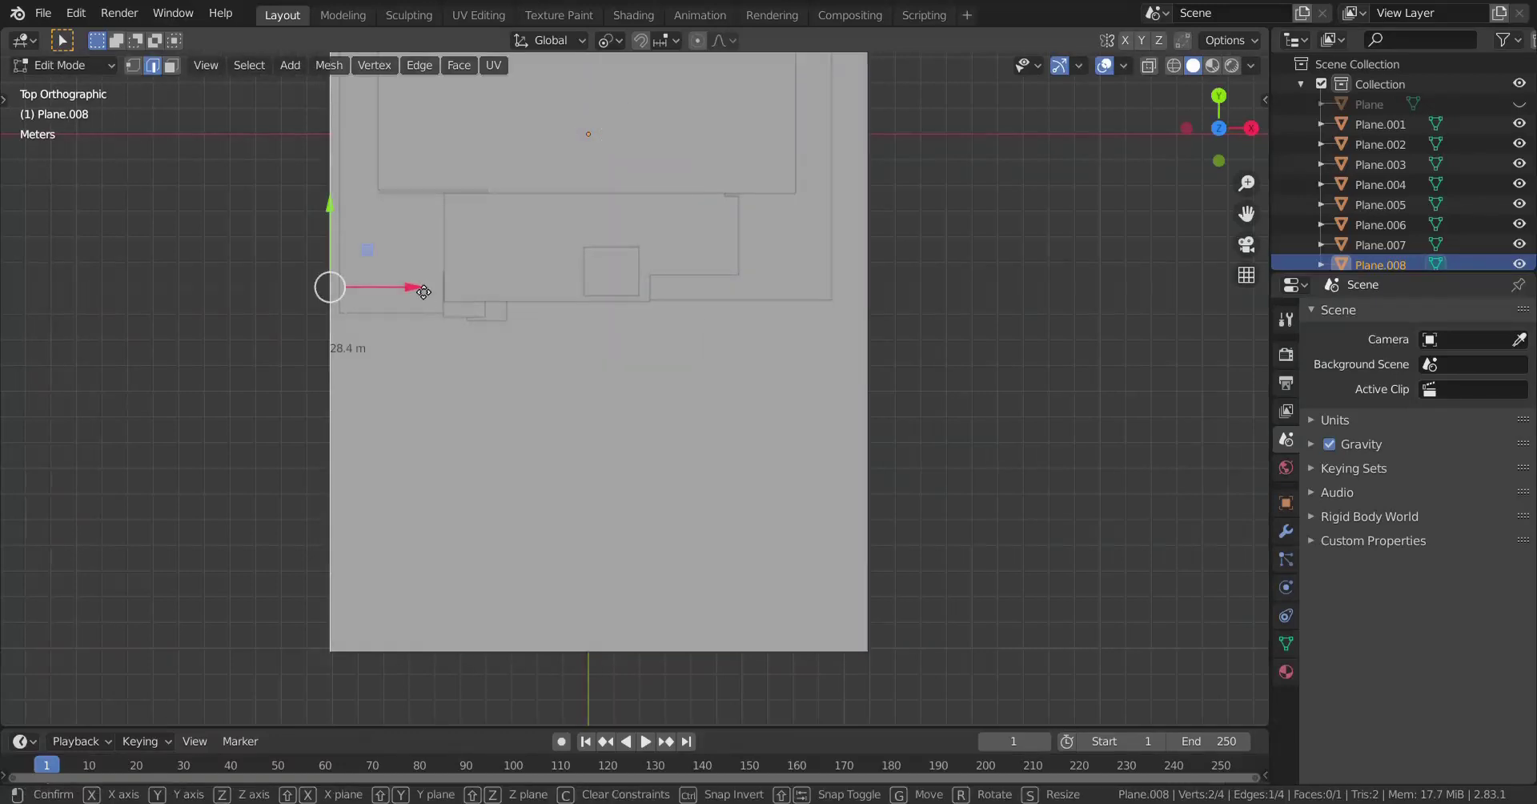
{"action": "key", "text": "x"}
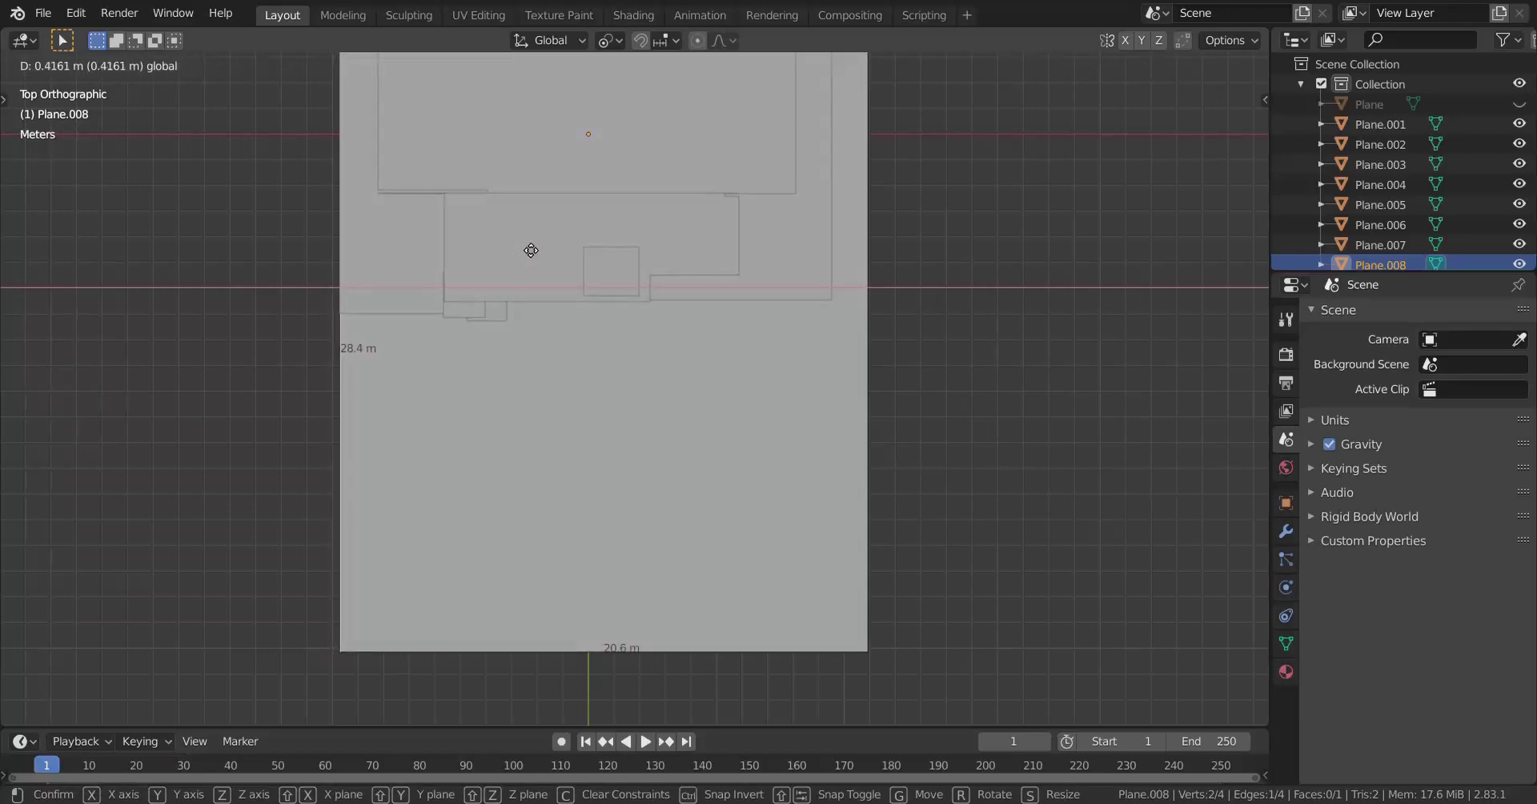
{"action": "left_click", "coordinate": [638, 220]}
Select the whole linked plane and shift it about 0.8 m along negative X to even the side margins around the house
{"action": "left_click", "coordinate": [864, 610]}
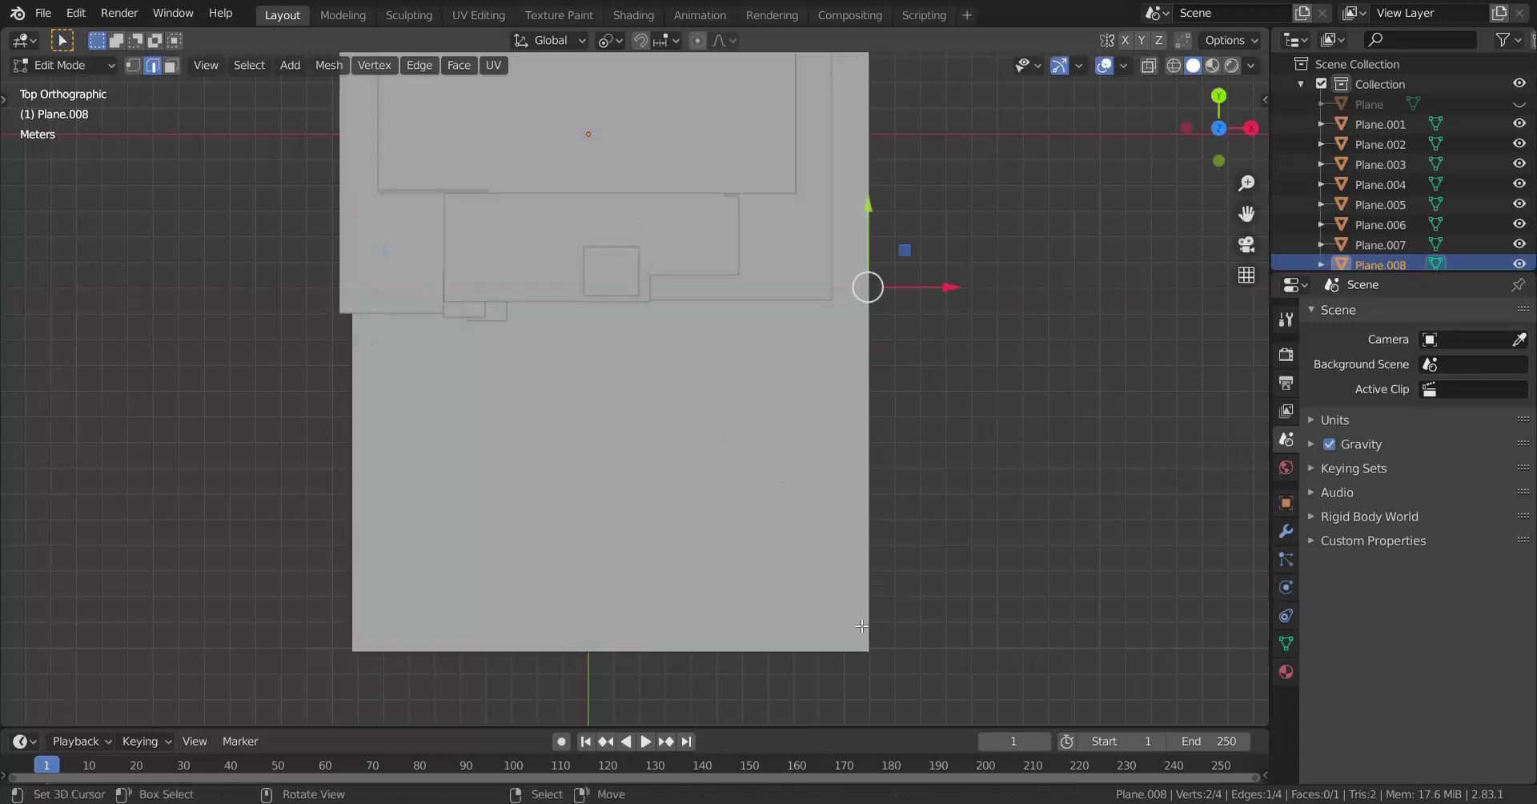
{"action": "key", "text": "l"}
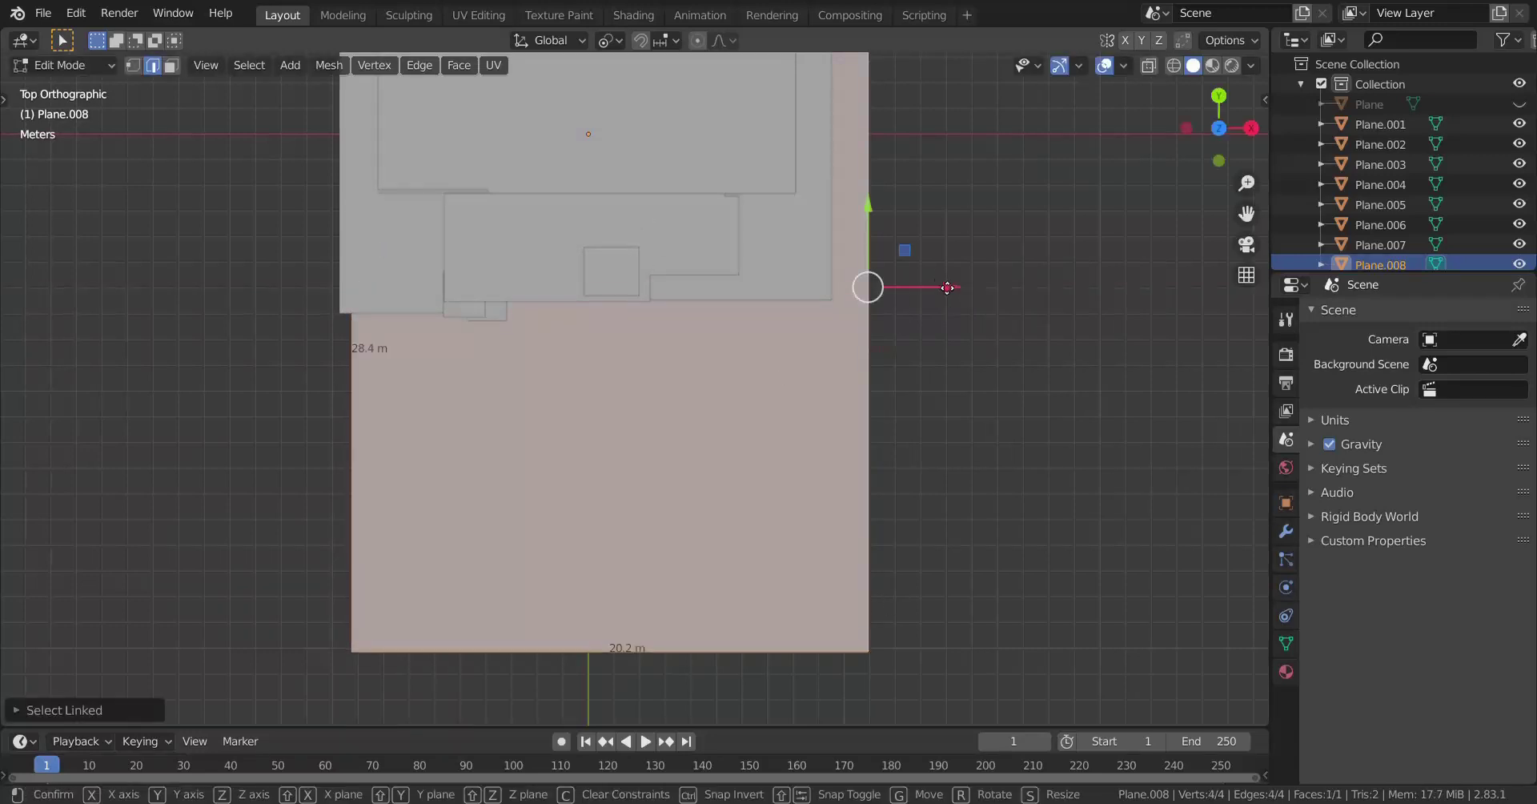
{"action": "key", "text": "g"}
{"action": "key", "text": "x"}
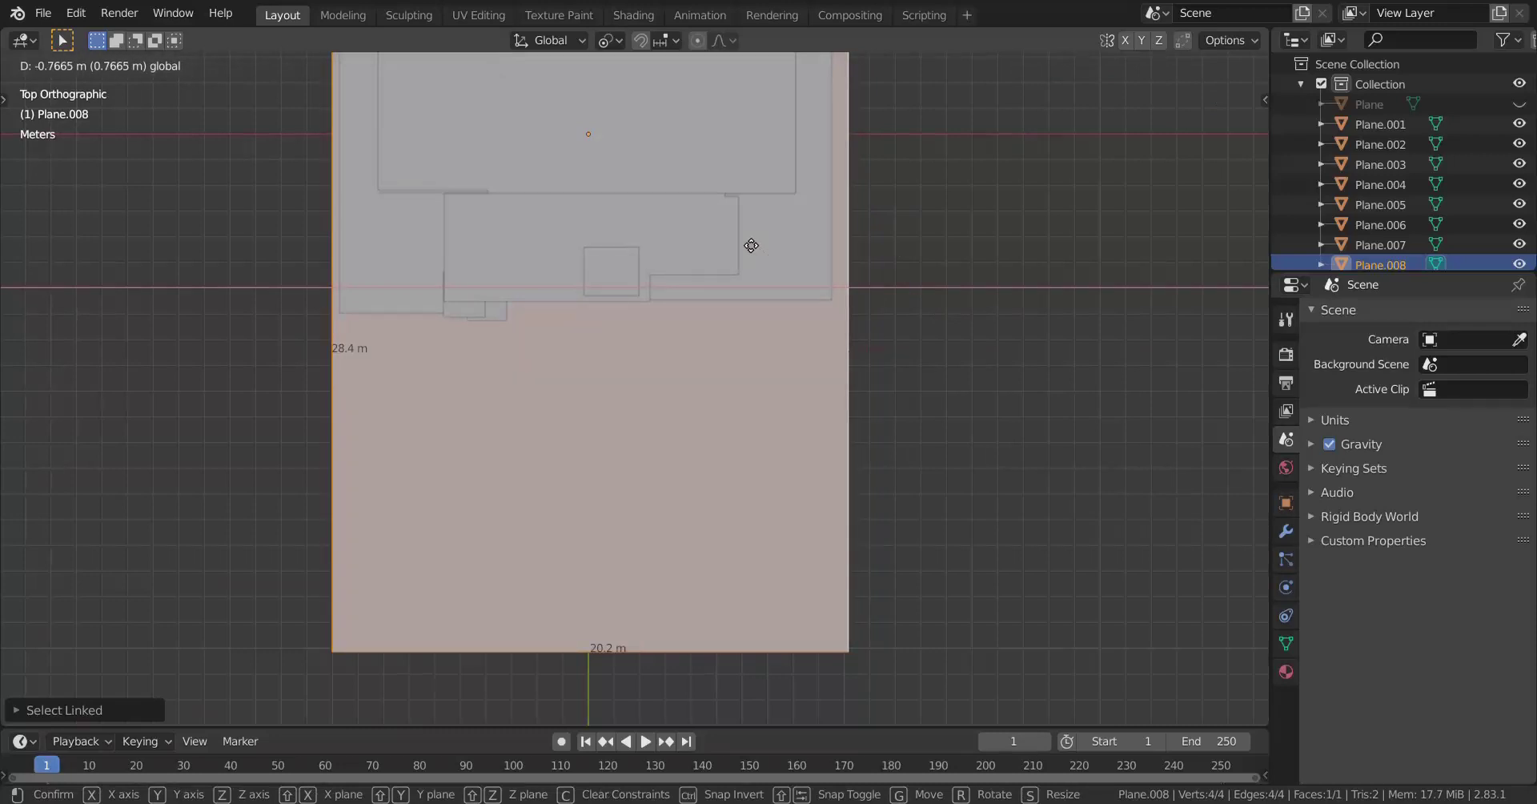
{"action": "left_click", "coordinate": [749, 242]}
{"action": "key", "text": "g"}
{"action": "key", "text": "x"}
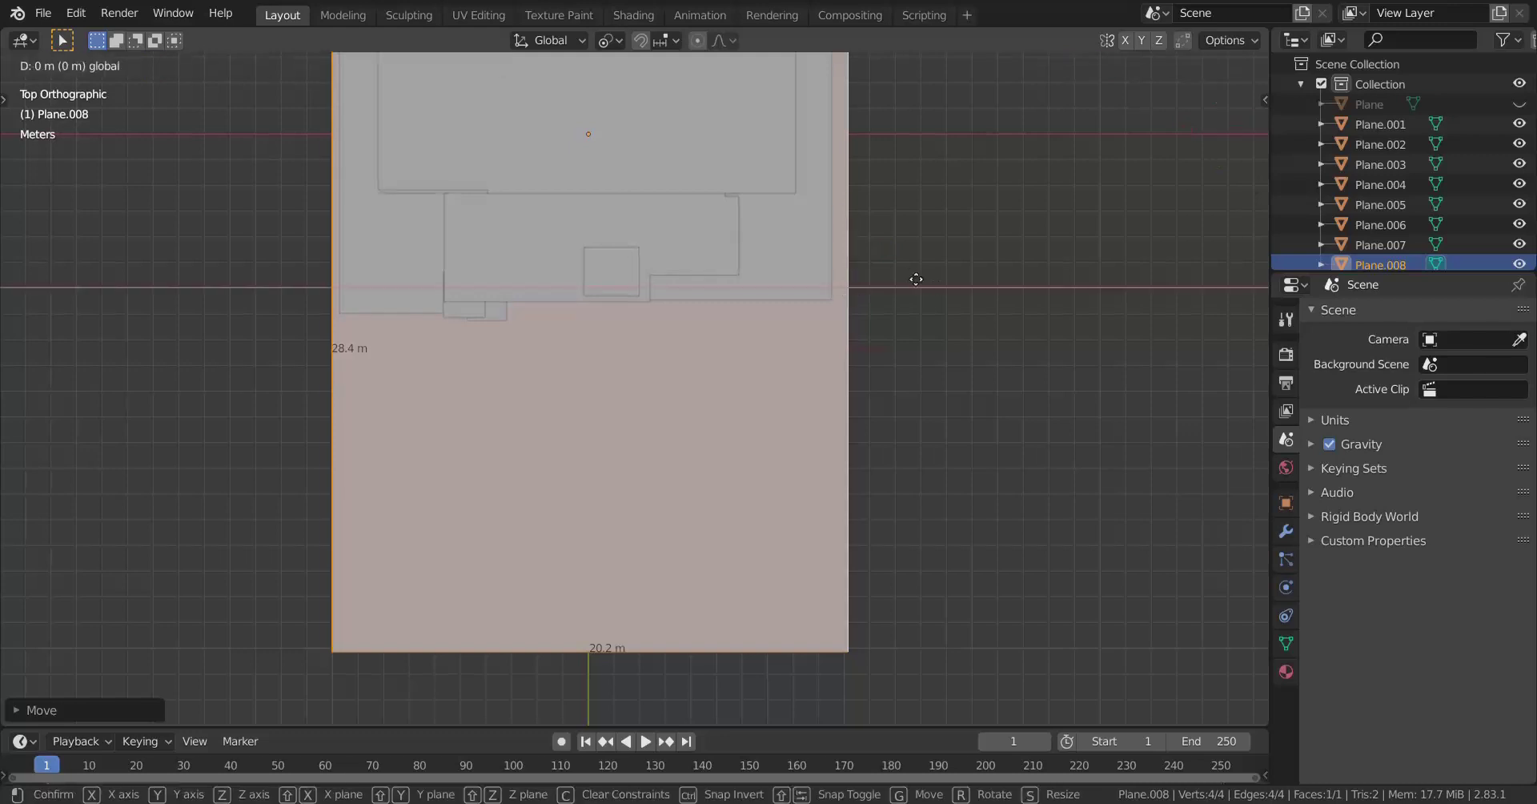
{"action": "left_click", "coordinate": [911, 269]}
Move the whole plane along negative Y, leaving only a narrow margin of ground behind the house
{"action": "middle_click_drag", "start_coordinate": [745, 319], "coordinate": [743, 513], "text": "shift"}
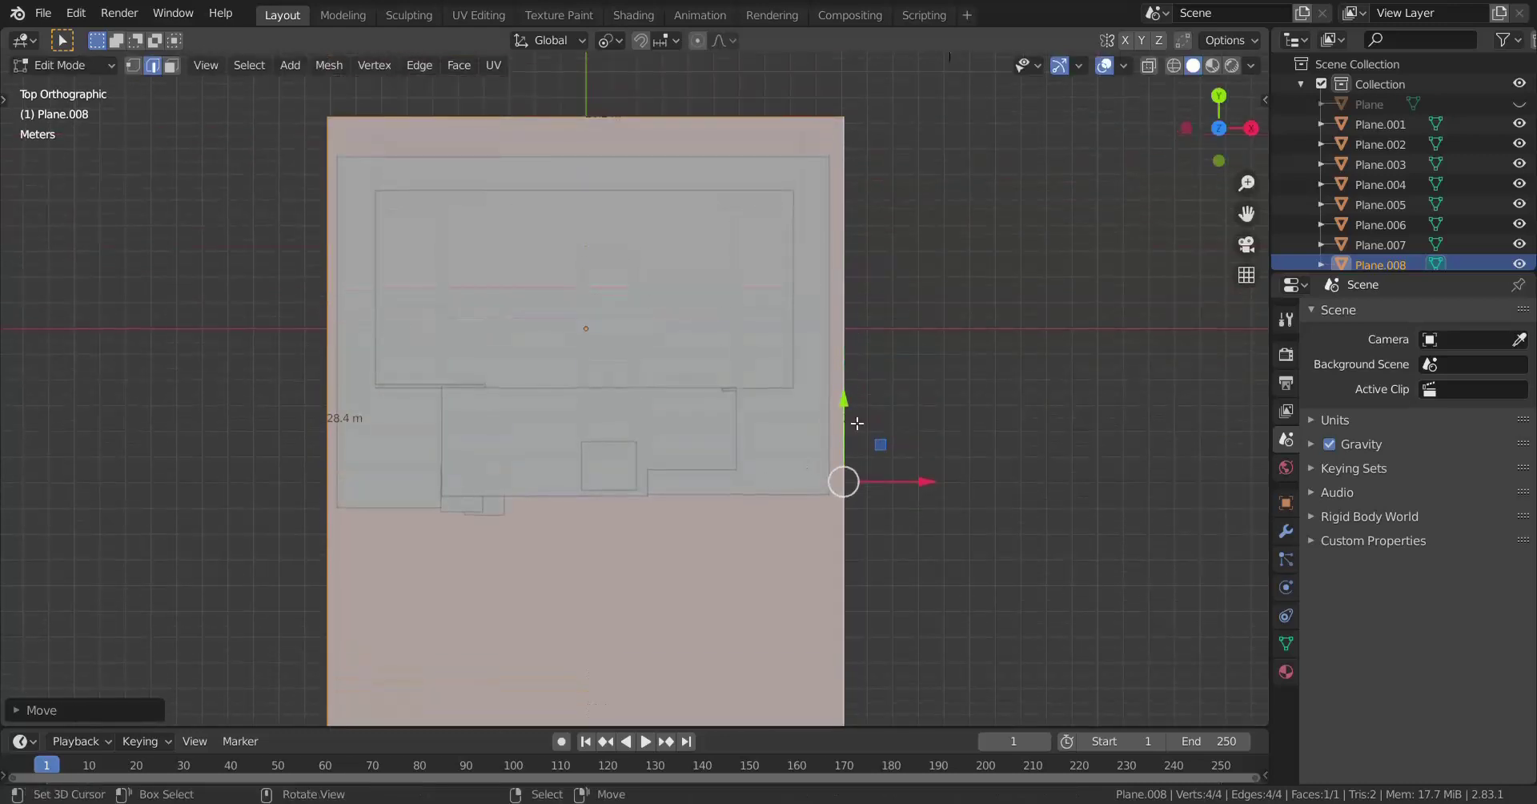
{"action": "middle_click_drag", "start_coordinate": [772, 463], "coordinate": [762, 385], "text": "shift"}
{"action": "left_click_drag", "start_coordinate": [838, 323], "coordinate": [843, 242]}
{"action": "scroll", "coordinate": [845, 112], "scroll_direction": "down", "scroll_amount": 2}
{"action": "middle_click_drag", "start_coordinate": [847, 94], "coordinate": [848, 65], "text": "shift"}
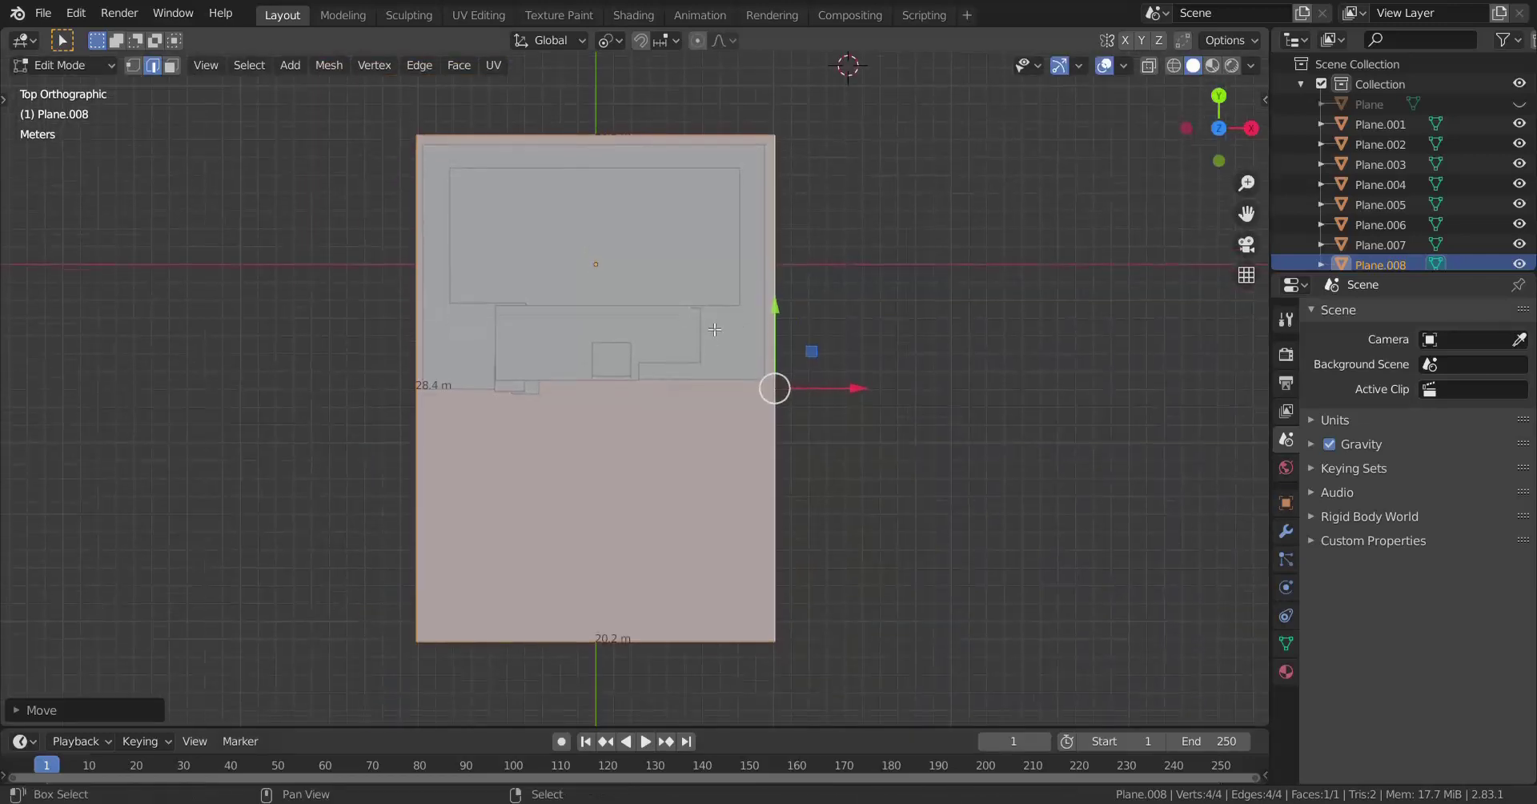
Move the plane's front edge along Y toward the house to shorten the front yard, and leave mesh editing
{"action": "scroll", "coordinate": [808, 160], "scroll_direction": "up", "scroll_amount": 1}
{"action": "right_click", "coordinate": [558, 697]}
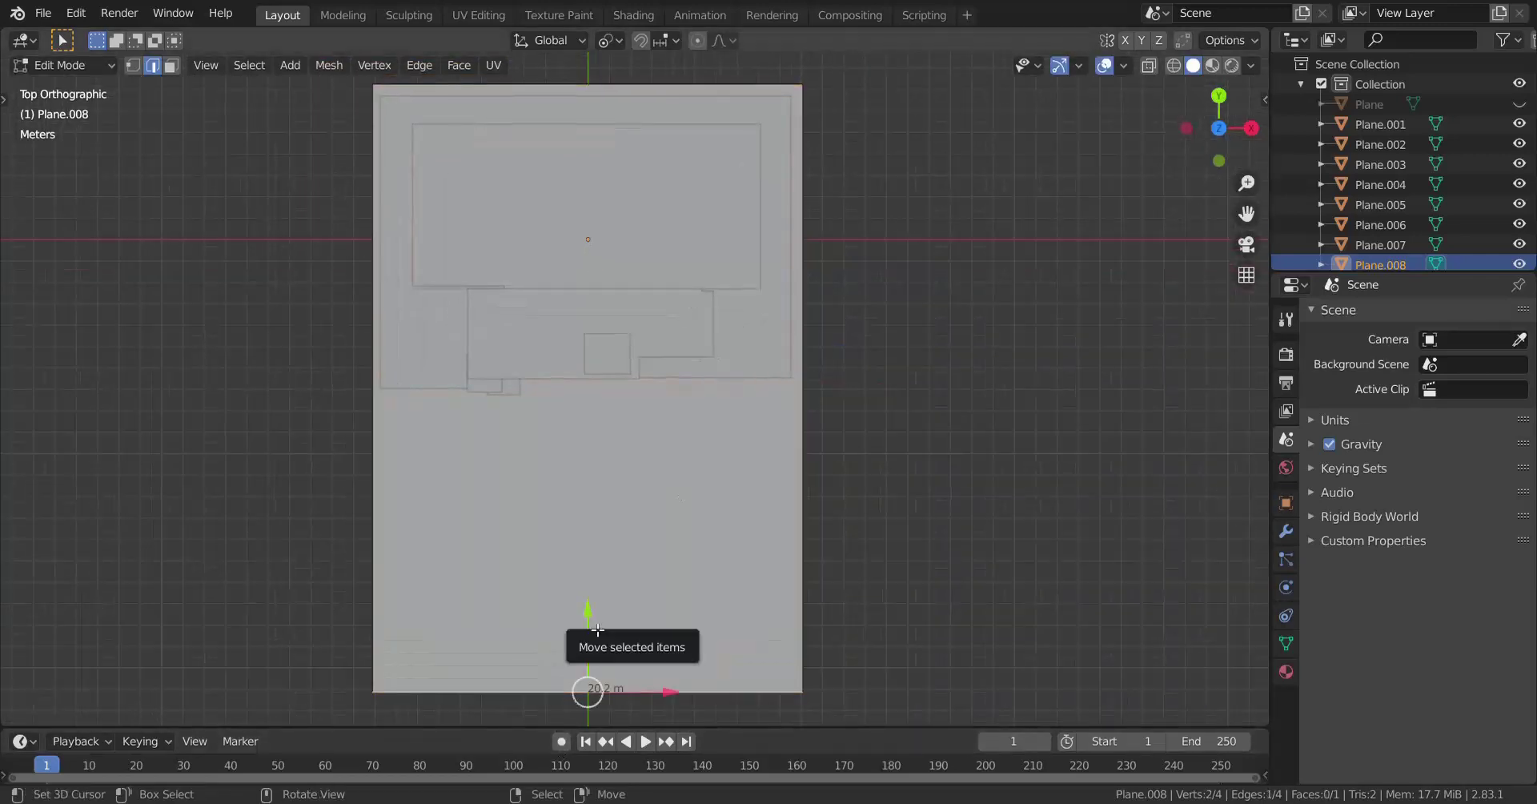
{"action": "left_click_drag", "start_coordinate": [594, 626], "coordinate": [775, 313]}
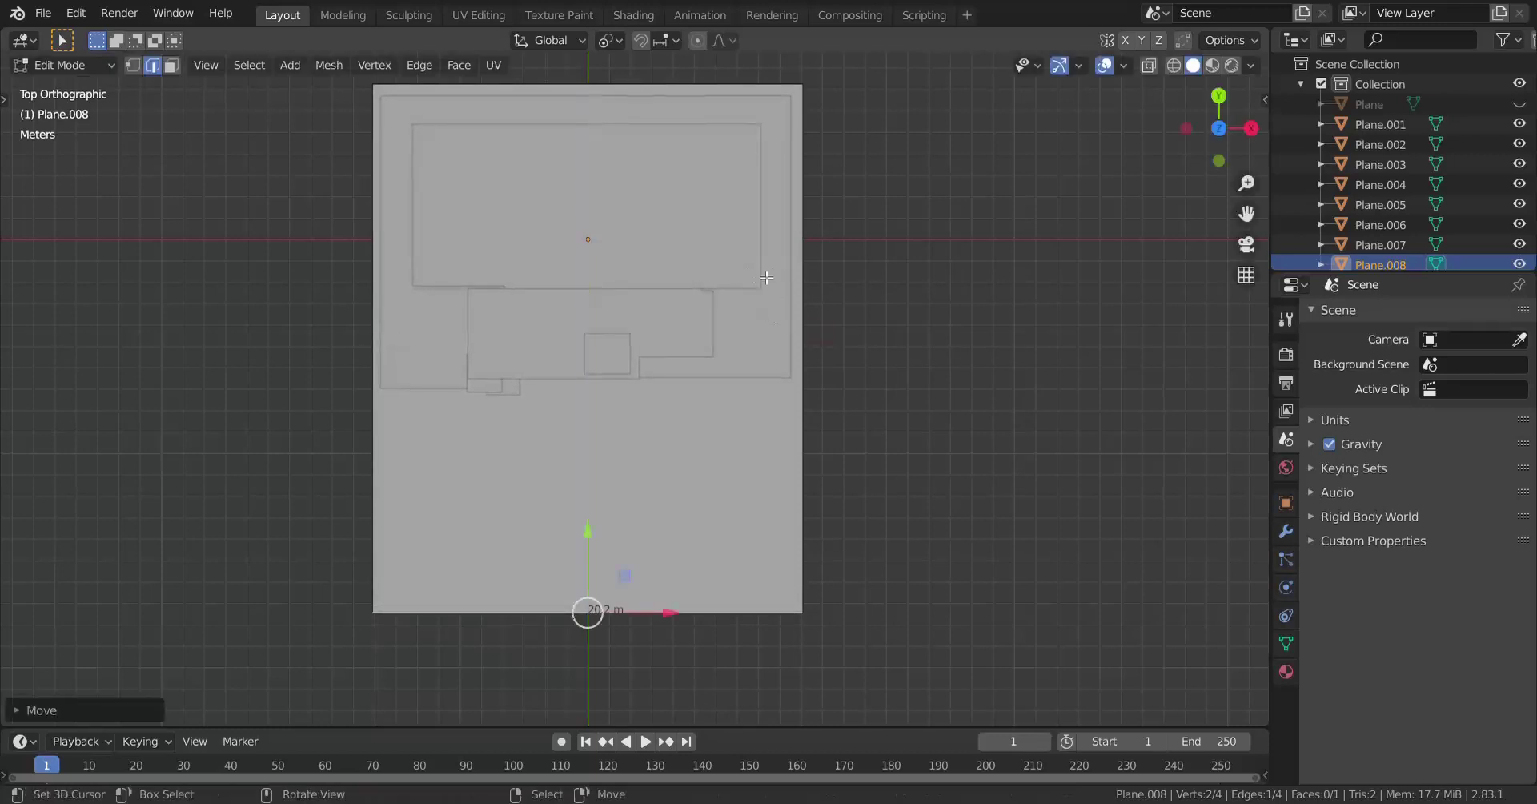
{"action": "scroll", "coordinate": [862, 296], "scroll_direction": "up", "scroll_amount": 1}
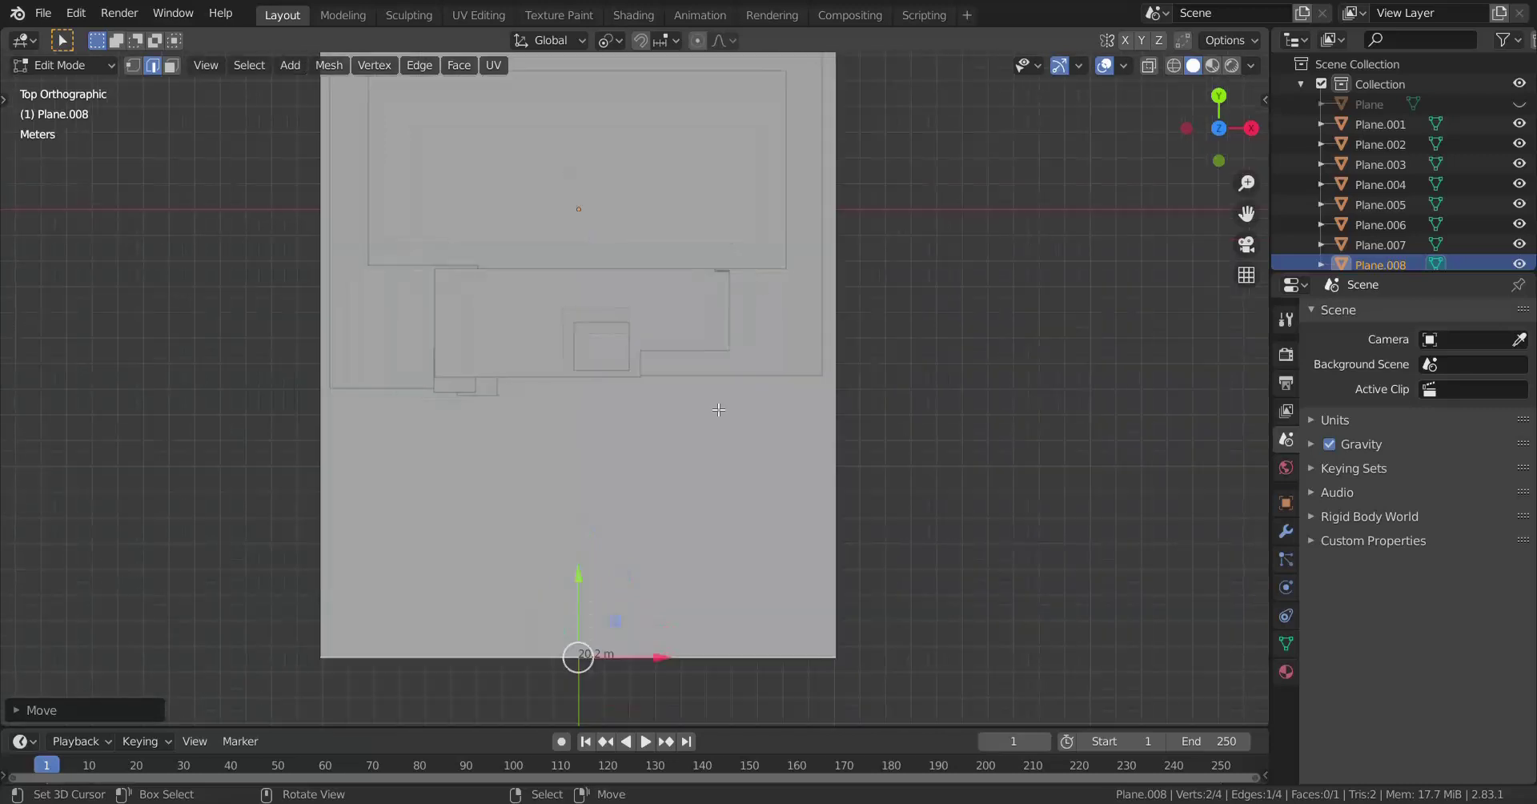
{"action": "scroll", "coordinate": [628, 464], "scroll_direction": "down", "scroll_amount": 1}
{"action": "middle_click_drag", "start_coordinate": [627, 464], "coordinate": [868, 309], "text": "shift"}
{"action": "scroll", "coordinate": [672, 520], "scroll_direction": "up", "scroll_amount": 2}
{"action": "middle_click_drag", "start_coordinate": [644, 521], "coordinate": [516, 459], "text": "shift"}
{"action": "key", "text": "Tab"}
Select the ground plane's front-left corner vertex in vertex mode and snap the 3D cursor to it
{"action": "scroll", "coordinate": [516, 460], "scroll_direction": "up", "scroll_amount": 2}
{"action": "middle_click_drag", "start_coordinate": [459, 488], "coordinate": [479, 361], "text": "shift"}
{"action": "left_click", "coordinate": [367, 538]}
{"action": "right_click", "coordinate": [375, 492]}
{"action": "scroll", "coordinate": [428, 463], "scroll_direction": "up", "scroll_amount": 3}
{"action": "key", "text": "Tab"}
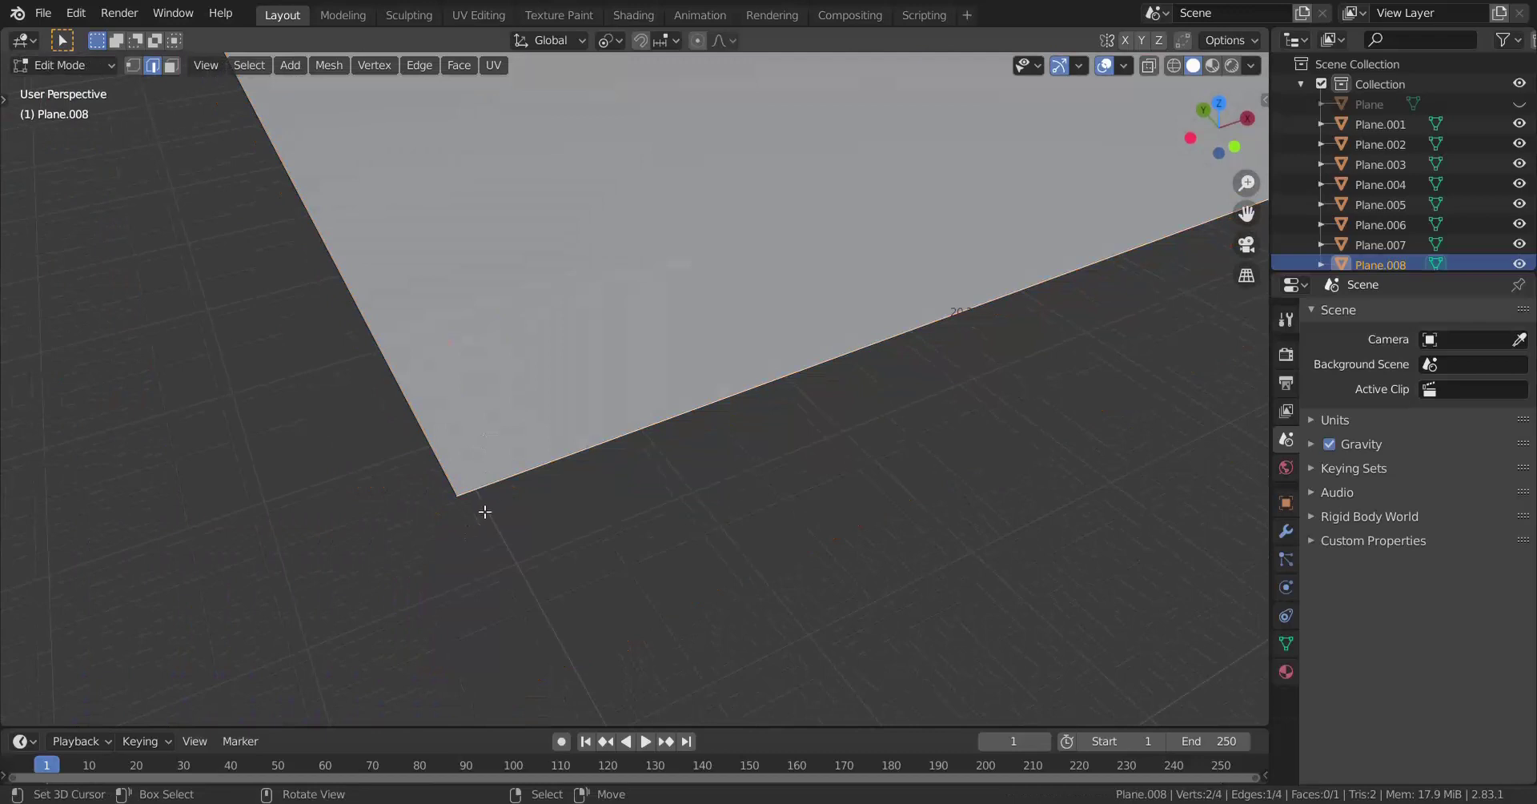
{"action": "right_click", "coordinate": [495, 489]}
{"action": "left_click", "coordinate": [133, 66]}
{"action": "left_click", "coordinate": [456, 495]}
{"action": "key", "text": "shift+s"}
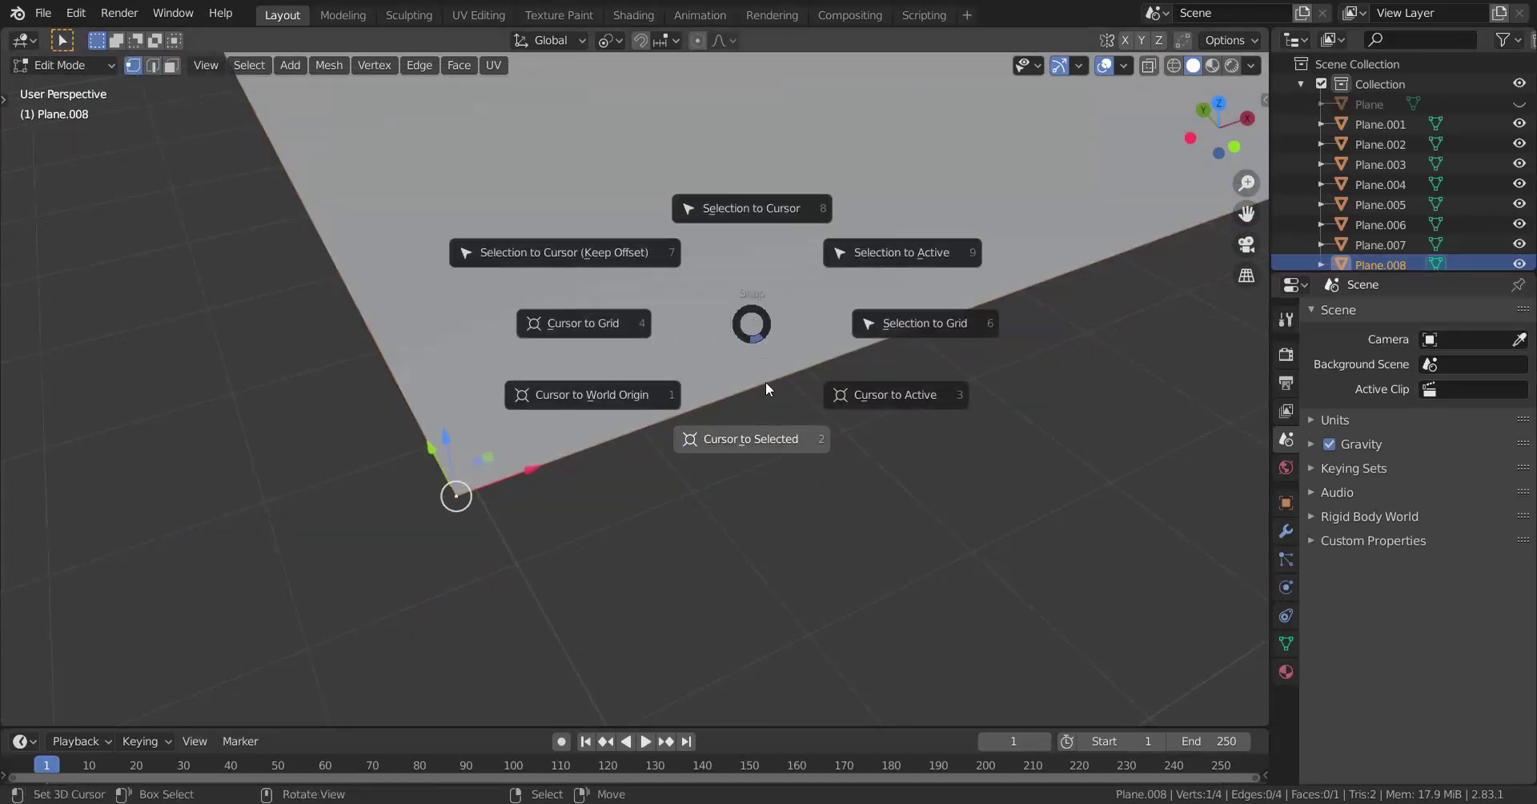
{"action": "left_click", "coordinate": [767, 427]}
Leave mesh editing and add a new mesh plane at the 3D cursor on the ground's front-left corner
{"action": "key", "text": "Tab"}
{"action": "scroll", "coordinate": [685, 325], "scroll_direction": "down", "scroll_amount": 3}
{"action": "key", "text": "shift+a"}
{"action": "mouse_move", "coordinate": [700, 294]}
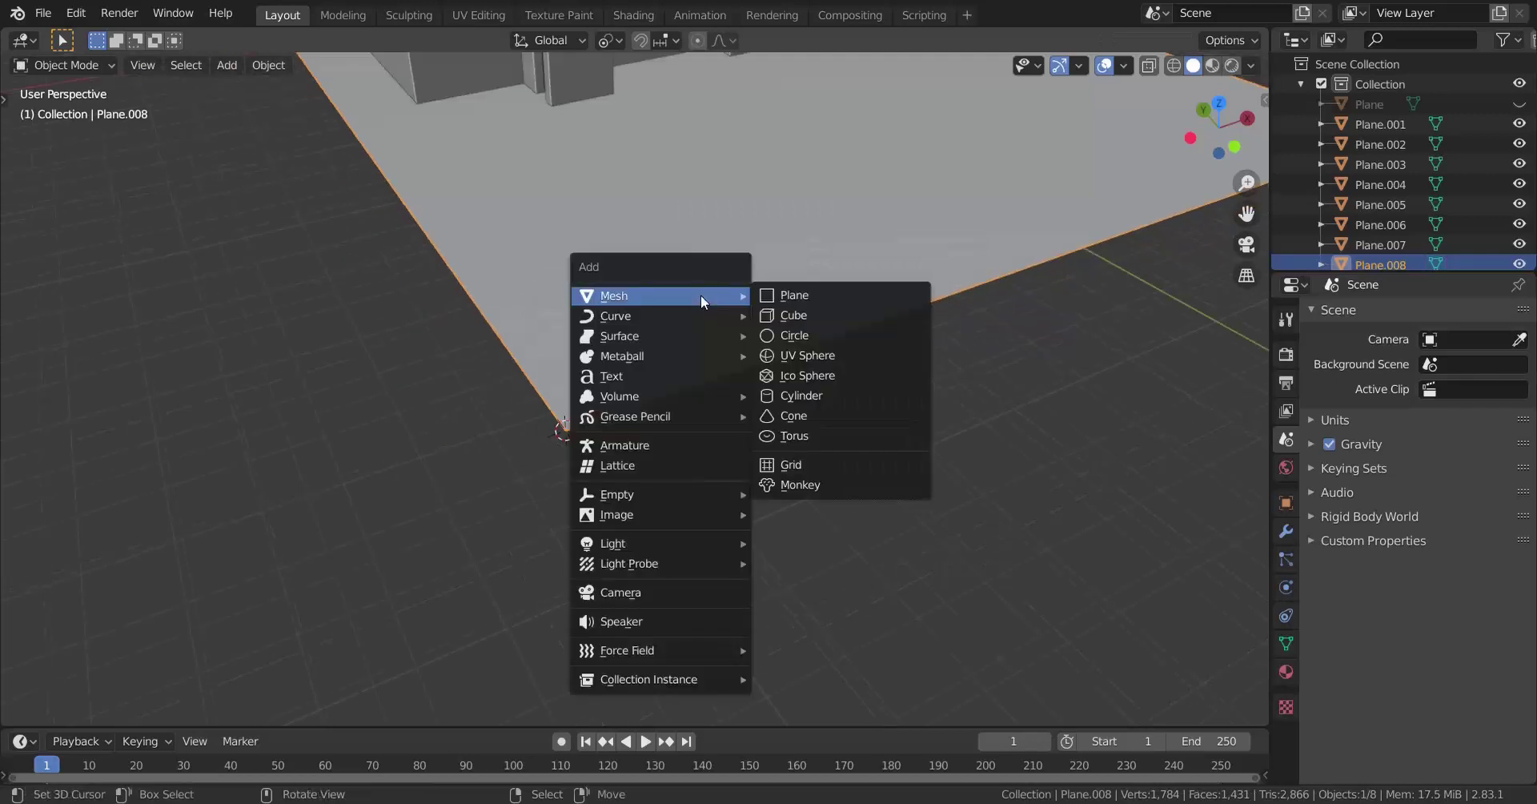
{"action": "key", "text": "Escape"}
{"action": "key", "text": "Tab"}
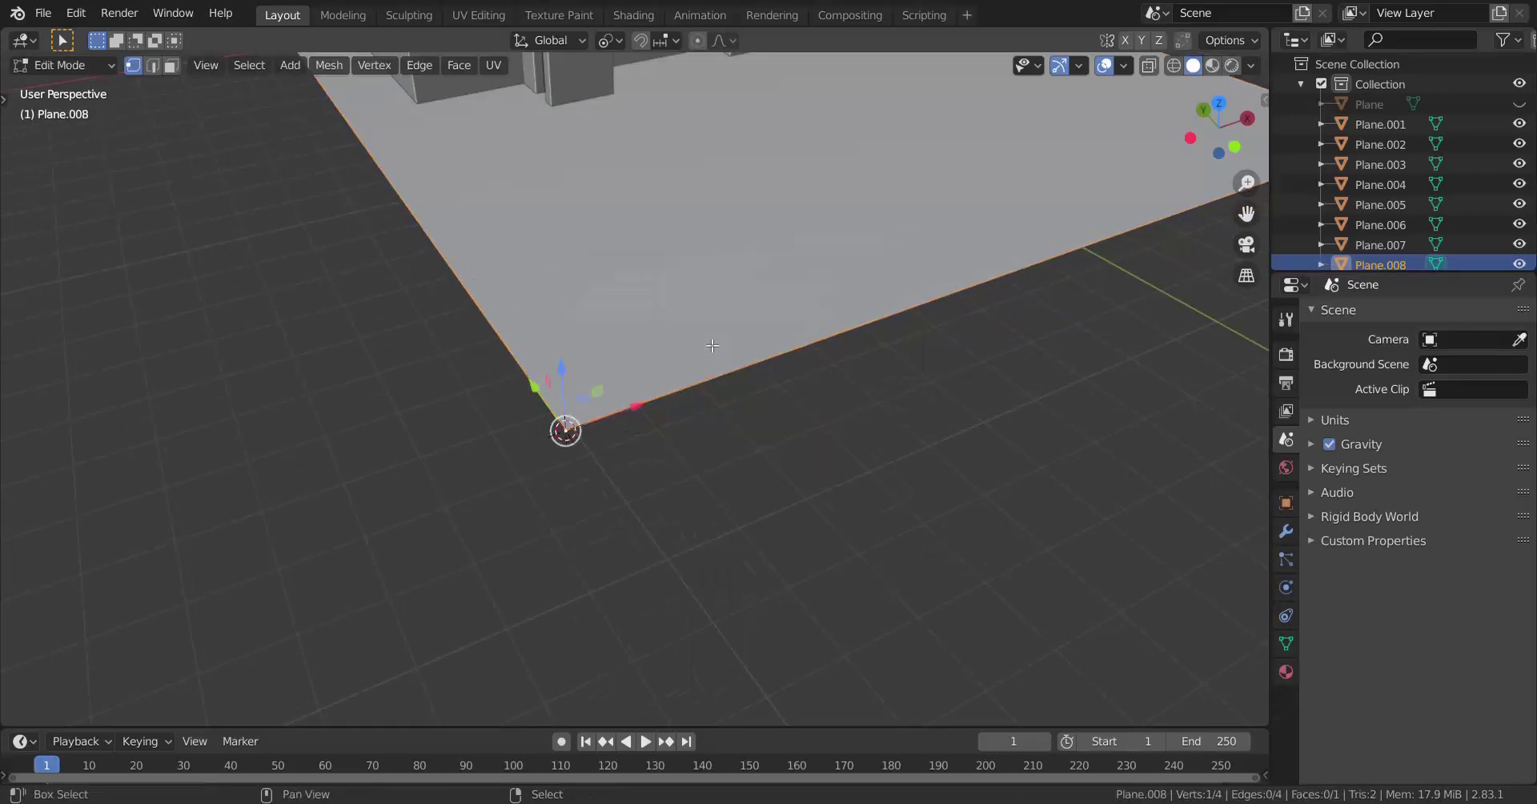
{"action": "key", "text": "Tab"}
{"action": "key", "text": "shift+a"}
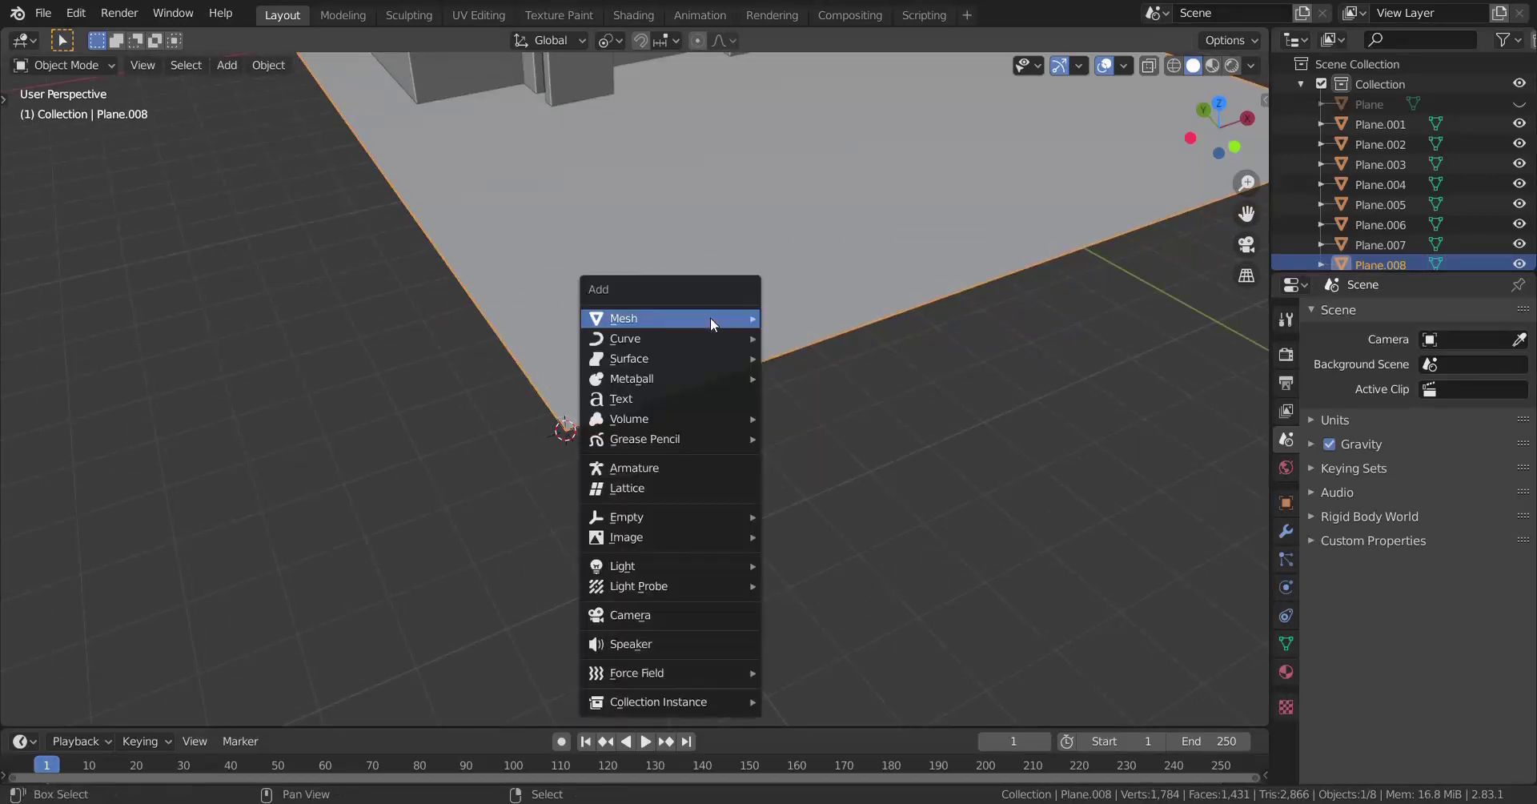
{"action": "left_click", "coordinate": [795, 324]}
{"action": "scroll", "coordinate": [716, 338], "scroll_direction": "up", "scroll_amount": 3}
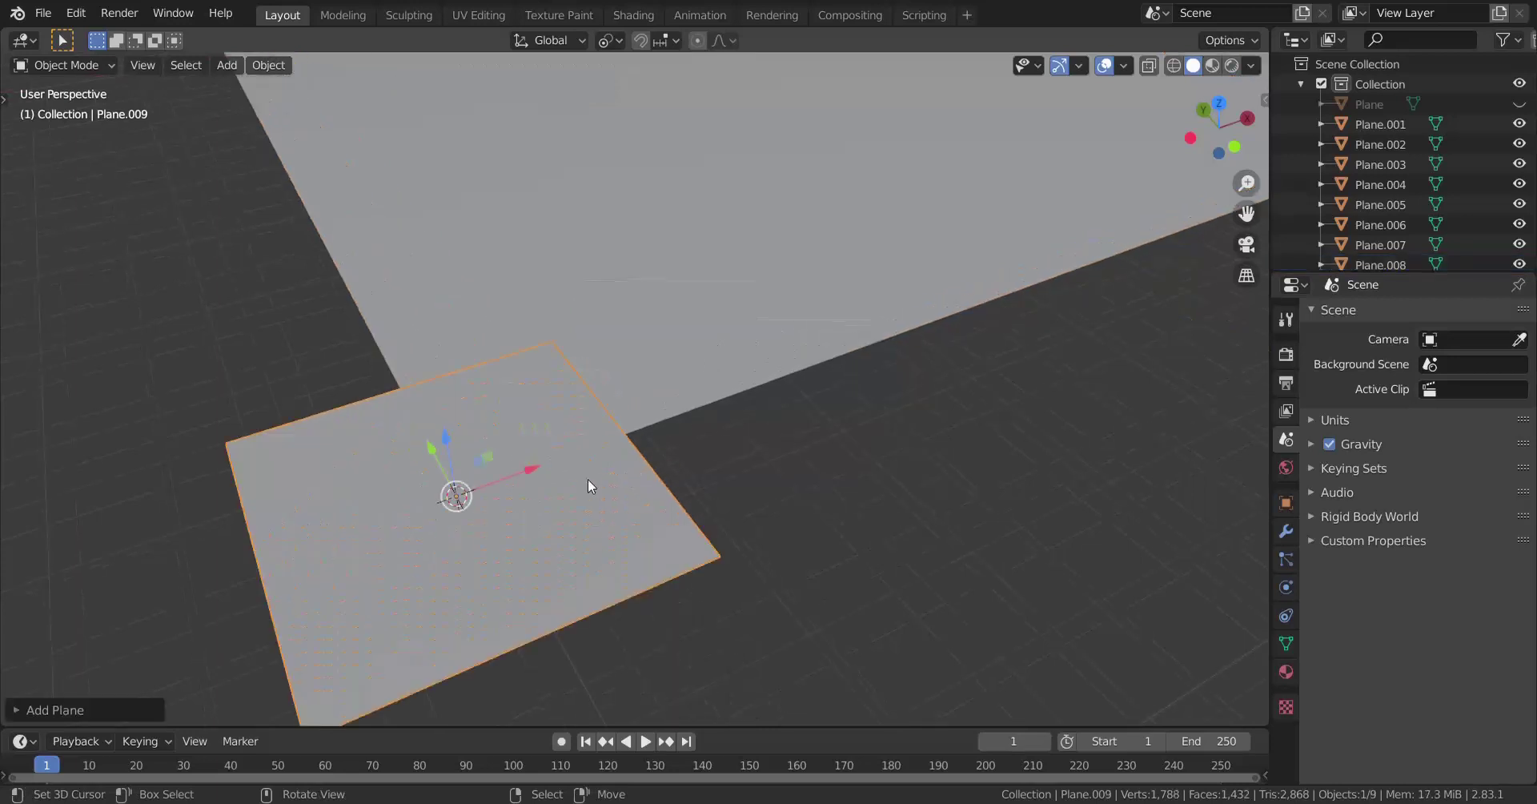
Move the new plane along X and Y until its outer corner coincides with the ground's front-left corner
{"action": "key", "text": "g"}
{"action": "left_click", "coordinate": [637, 410]}
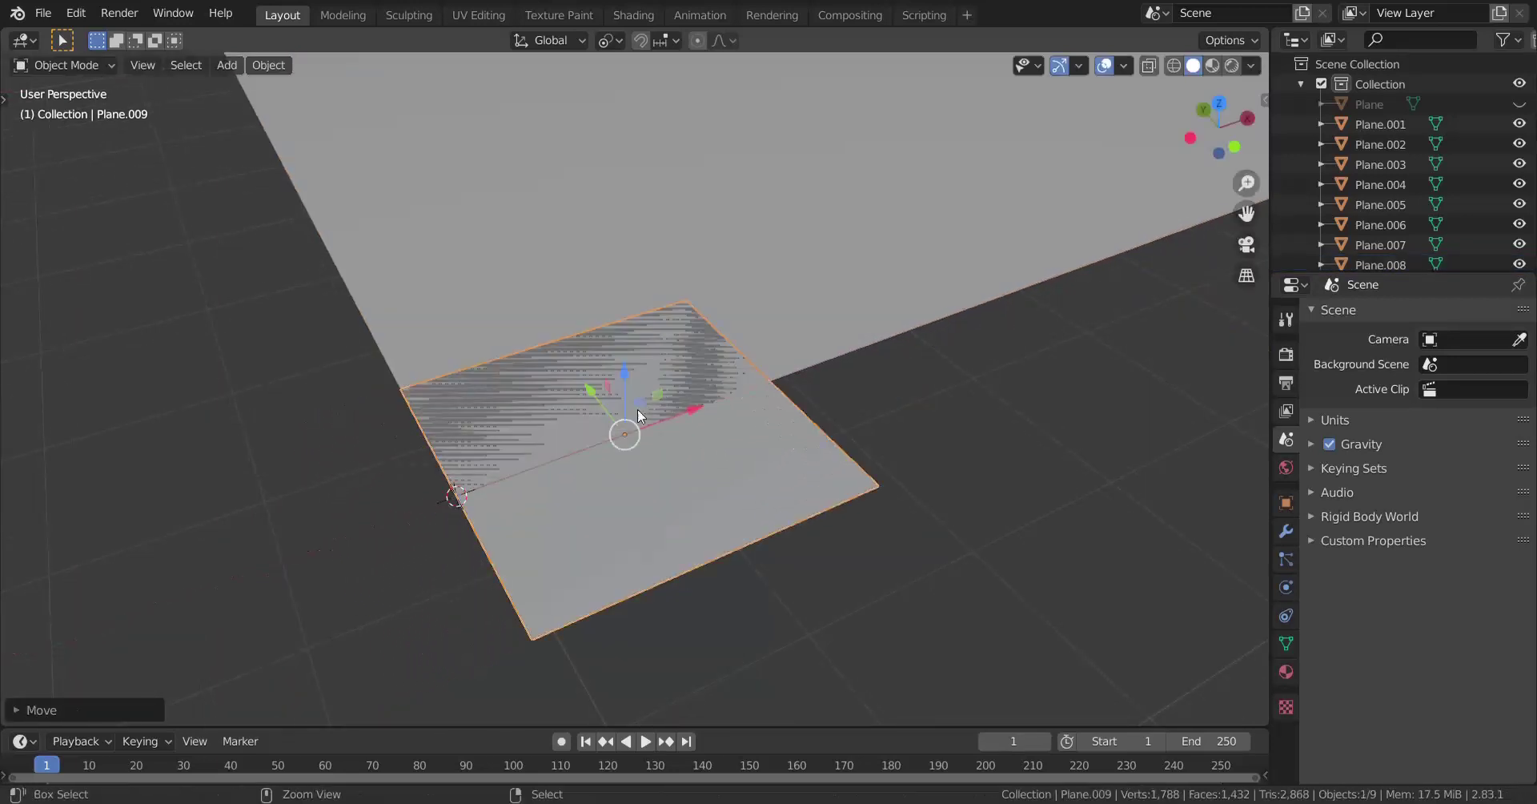
{"action": "left_click_drag", "start_coordinate": [601, 403], "coordinate": [546, 316], "text": "ctrl"}
{"action": "middle_click_drag", "start_coordinate": [546, 433], "coordinate": [599, 612]}
{"action": "scroll", "coordinate": [599, 612], "scroll_direction": "down", "scroll_amount": 5}
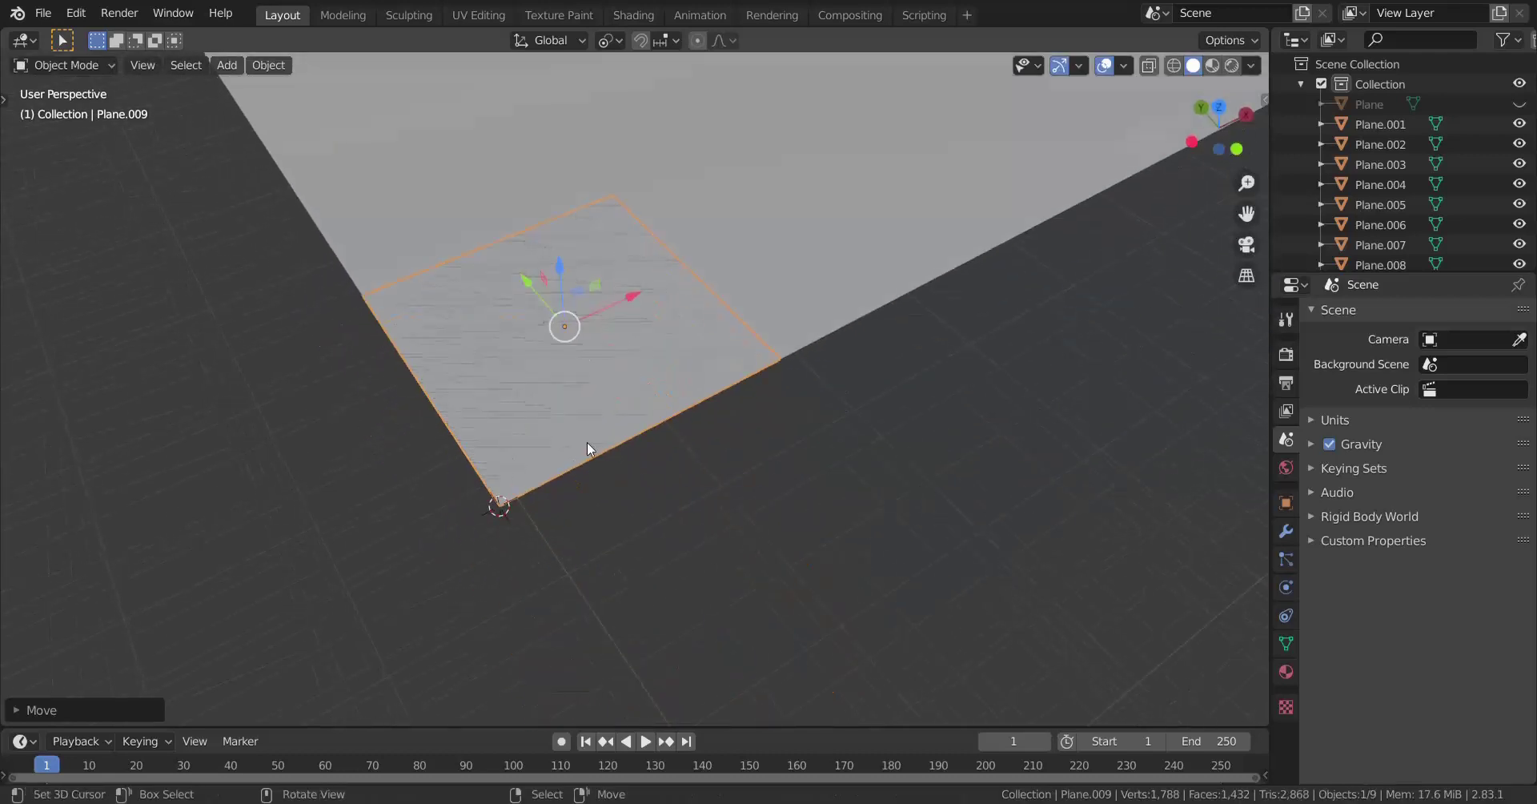
In mesh editing, set the pivot point to 3D Cursor and scale the new plane by 0.3 to 0.6 m square
{"action": "key", "text": "Tab"}
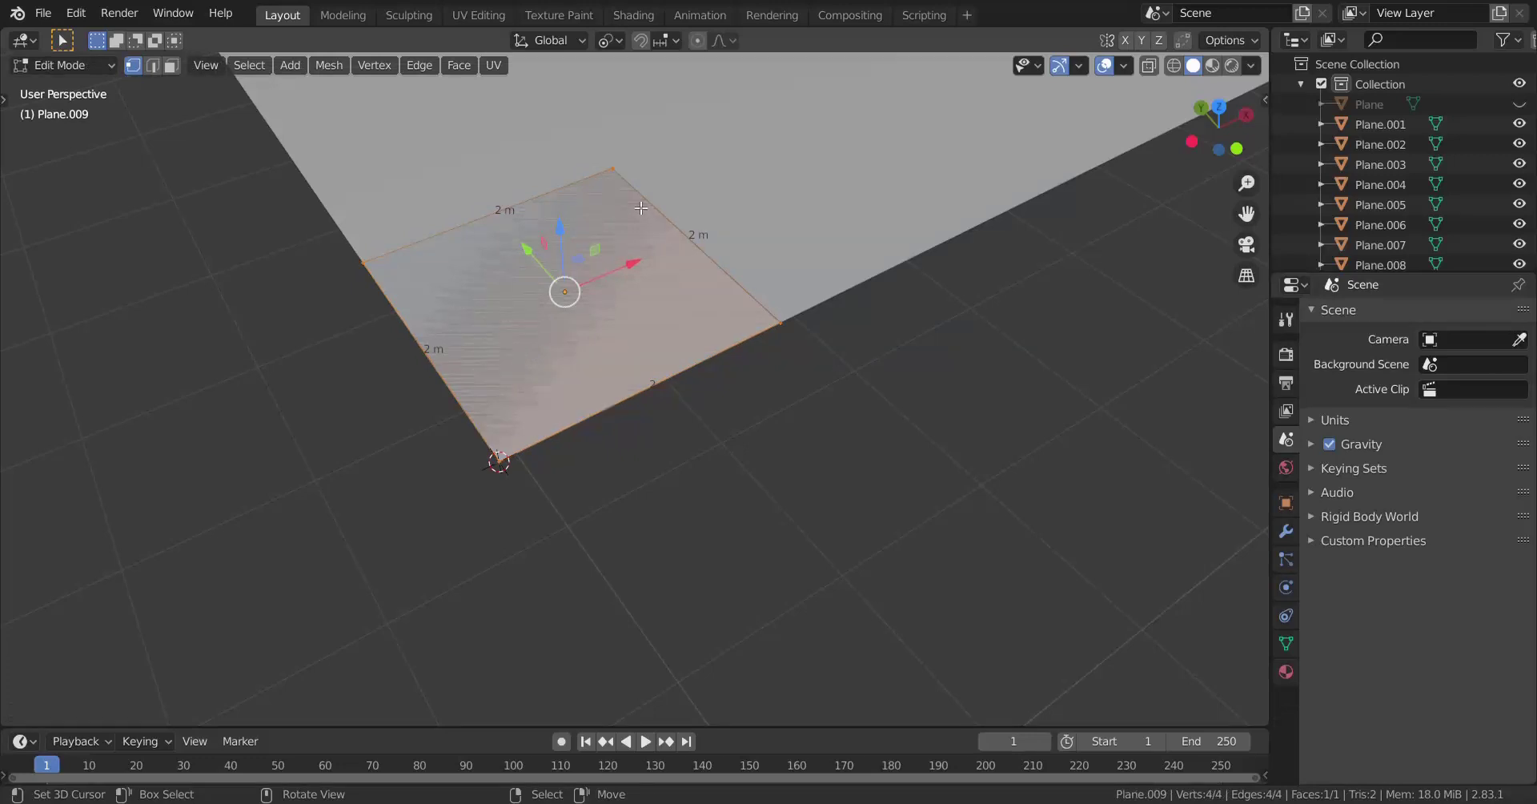
{"action": "left_click", "coordinate": [503, 463]}
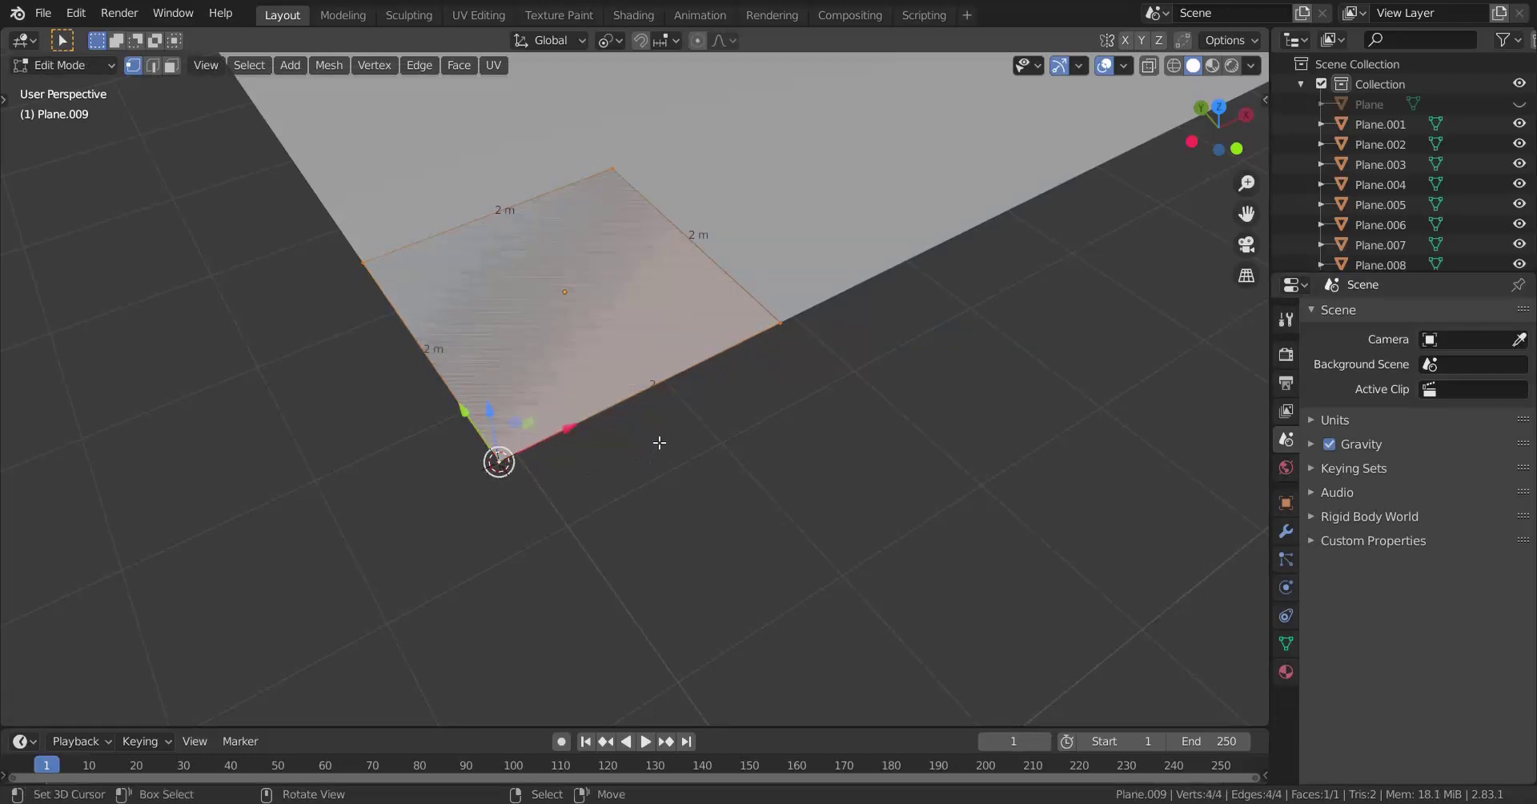
{"action": "key", "text": "period"}
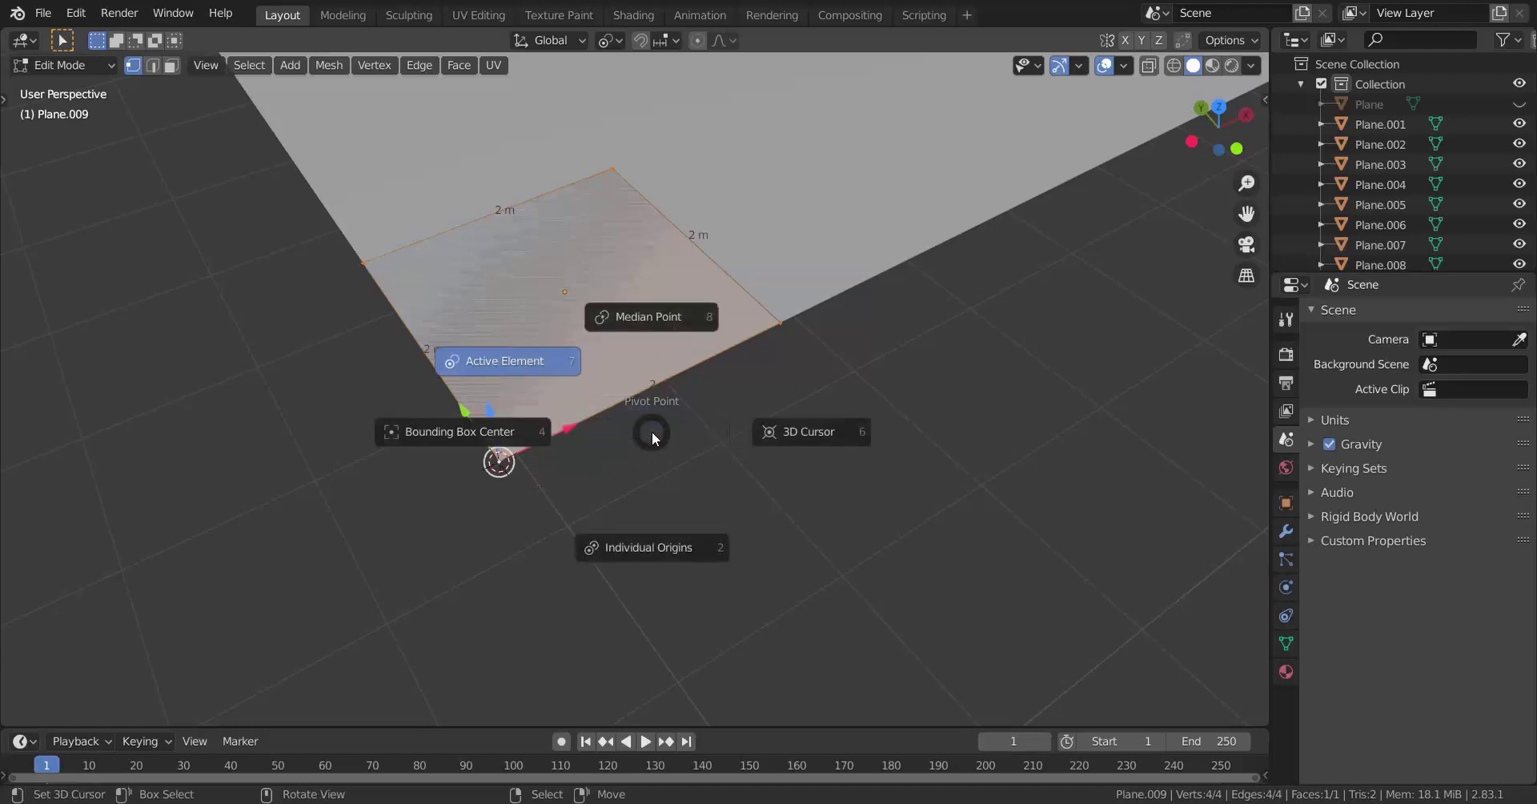
{"action": "left_click", "coordinate": [809, 432]}
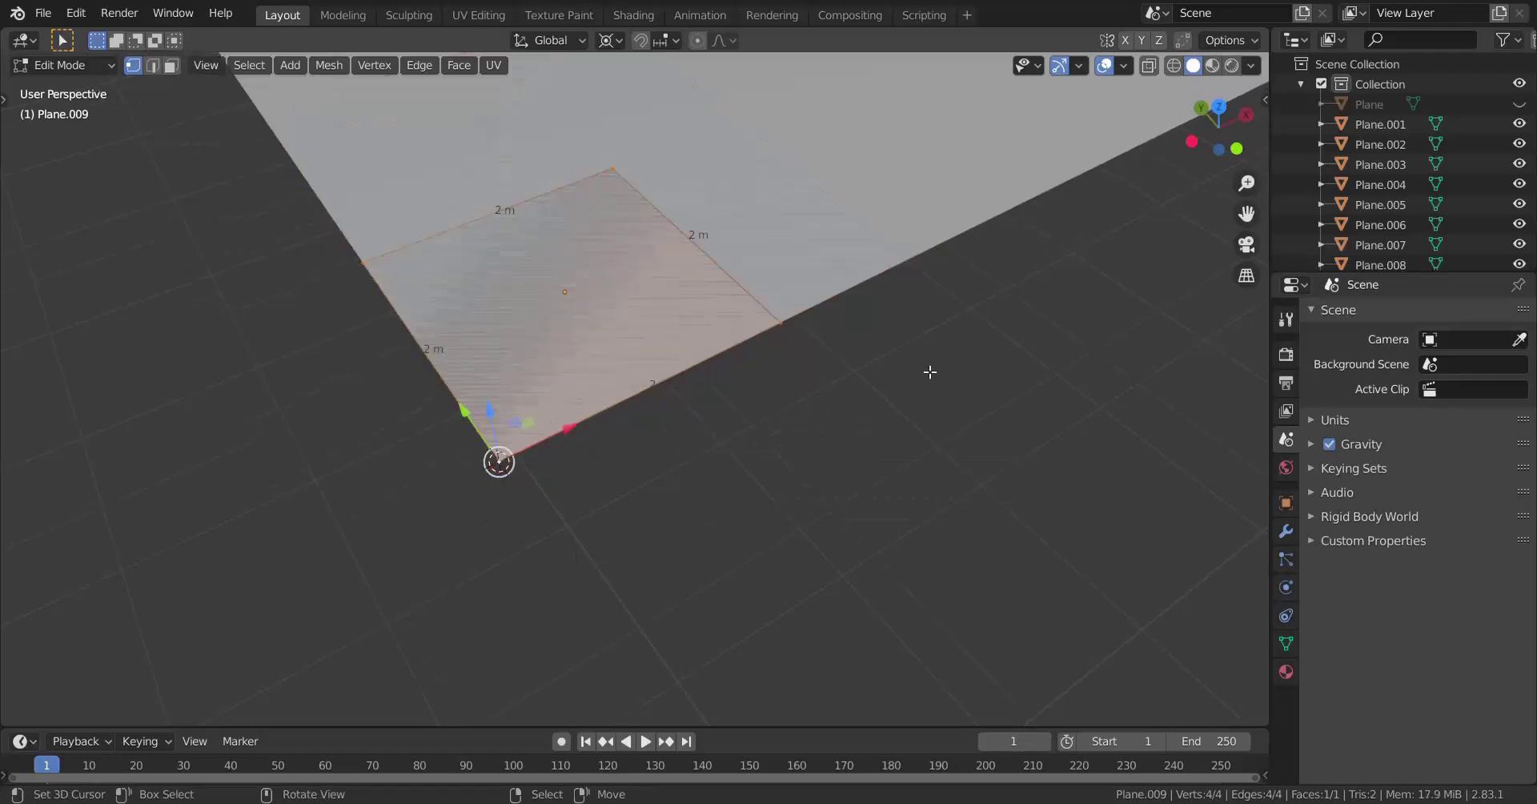
{"action": "key", "text": "s"}
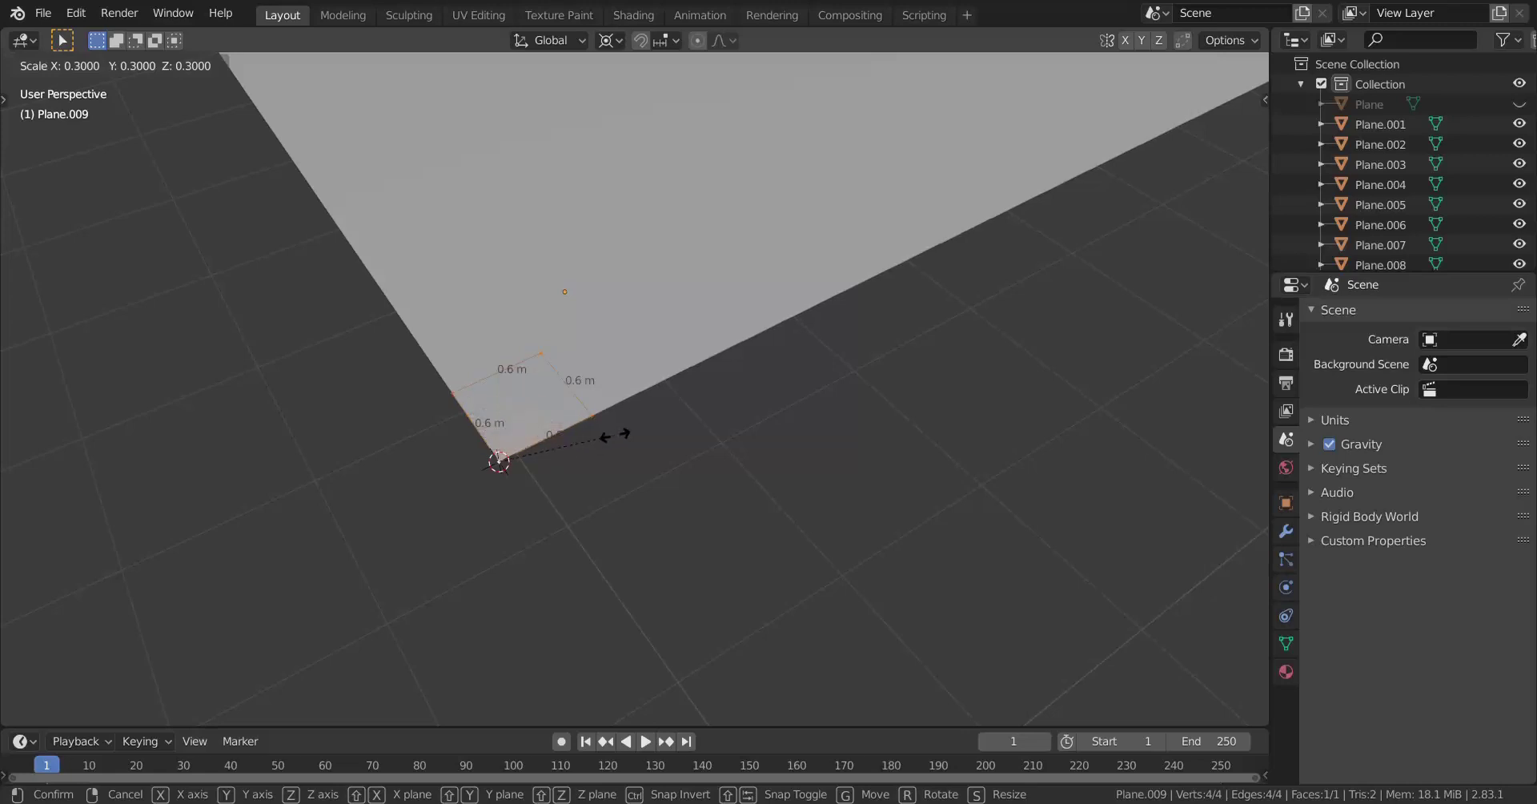
{"action": "left_click", "coordinate": [611, 436]}
{"action": "scroll", "coordinate": [648, 435], "scroll_direction": "up", "scroll_amount": 2}
{"action": "middle_click_drag", "start_coordinate": [648, 434], "coordinate": [718, 429], "text": "shift"}
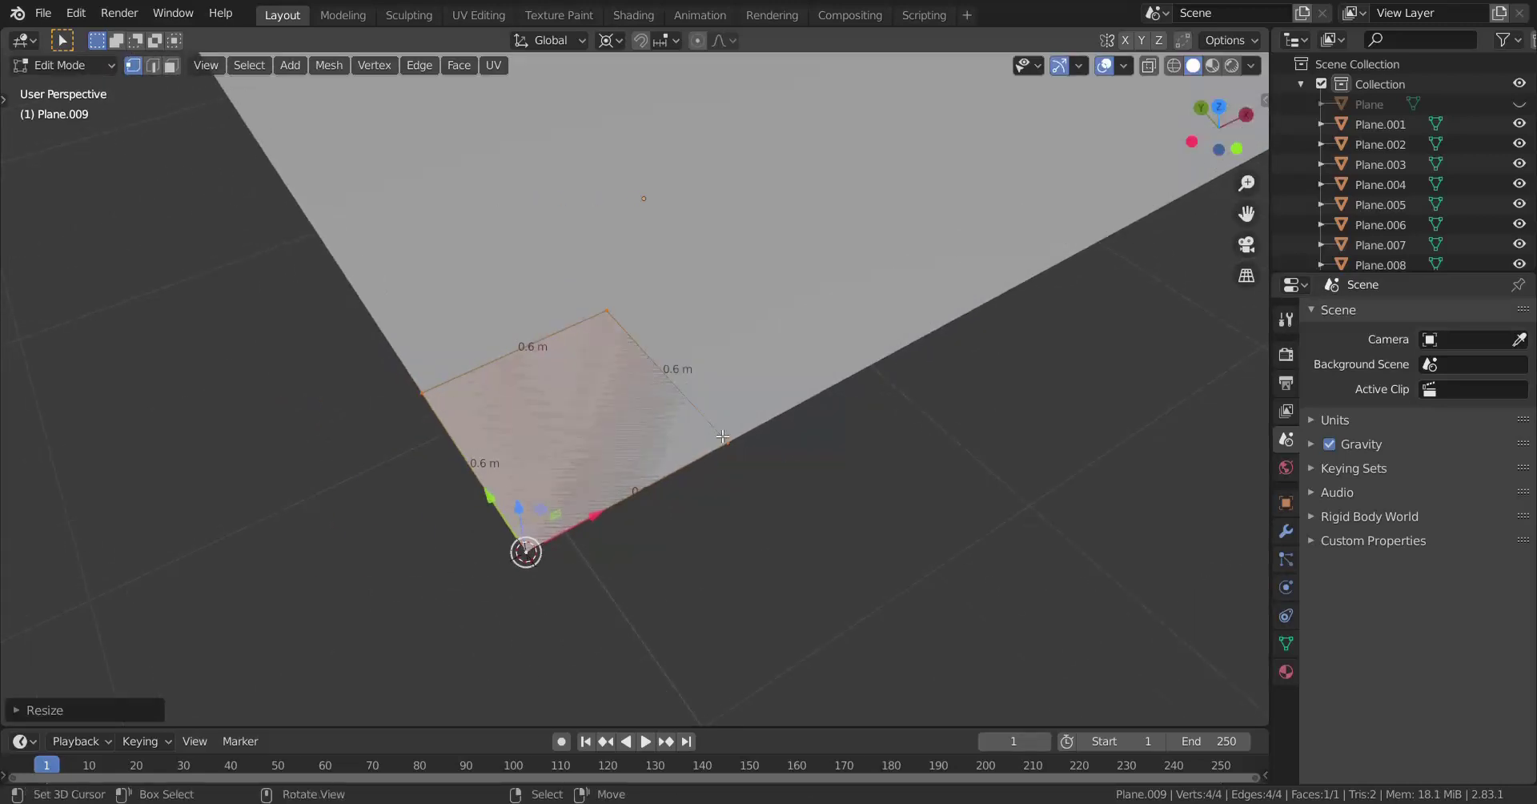
{"action": "key", "text": "s"}
{"action": "key", "text": "shift+z"}
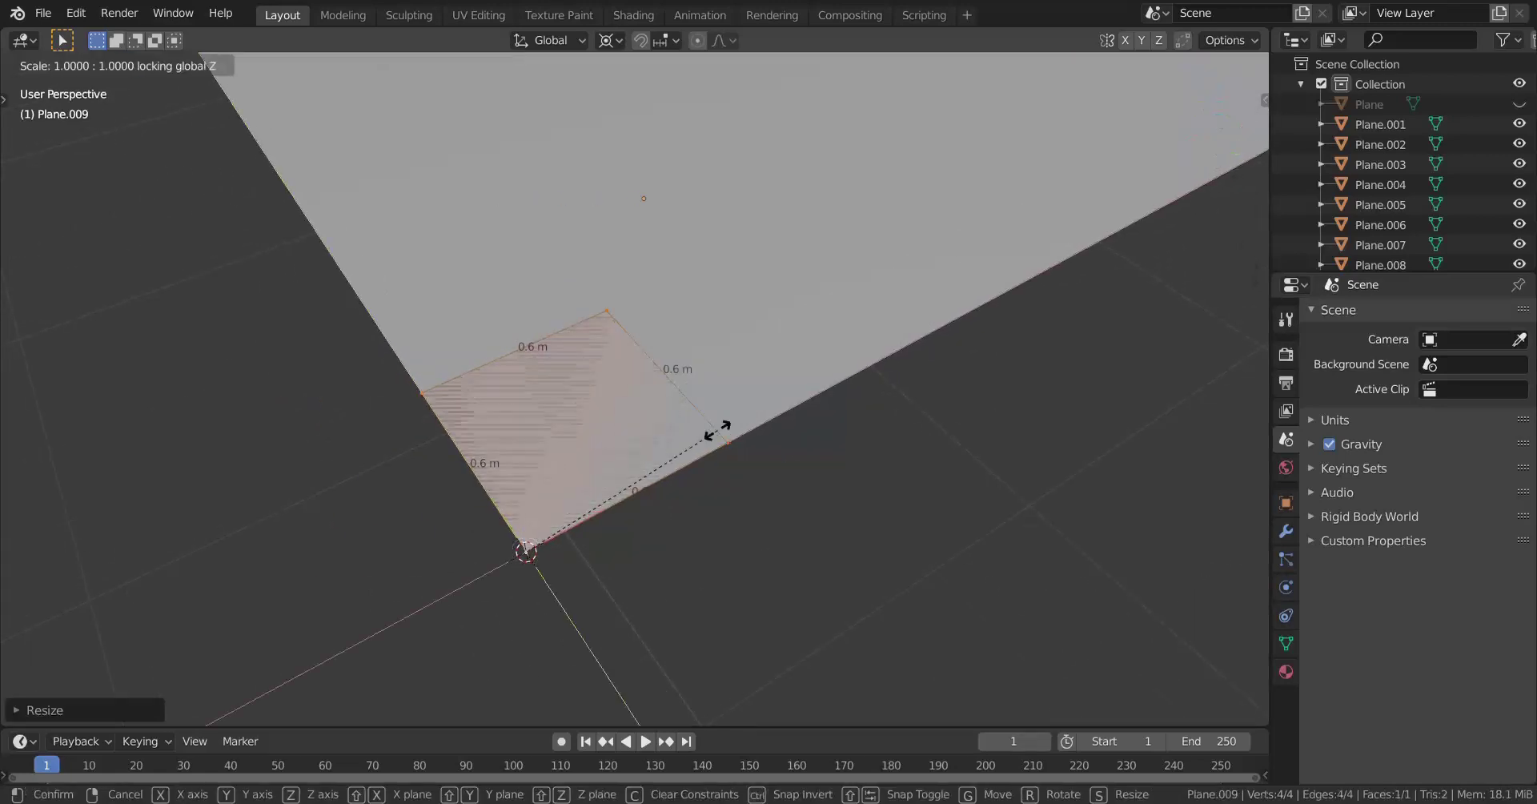
{"action": "key", "text": "Escape"}
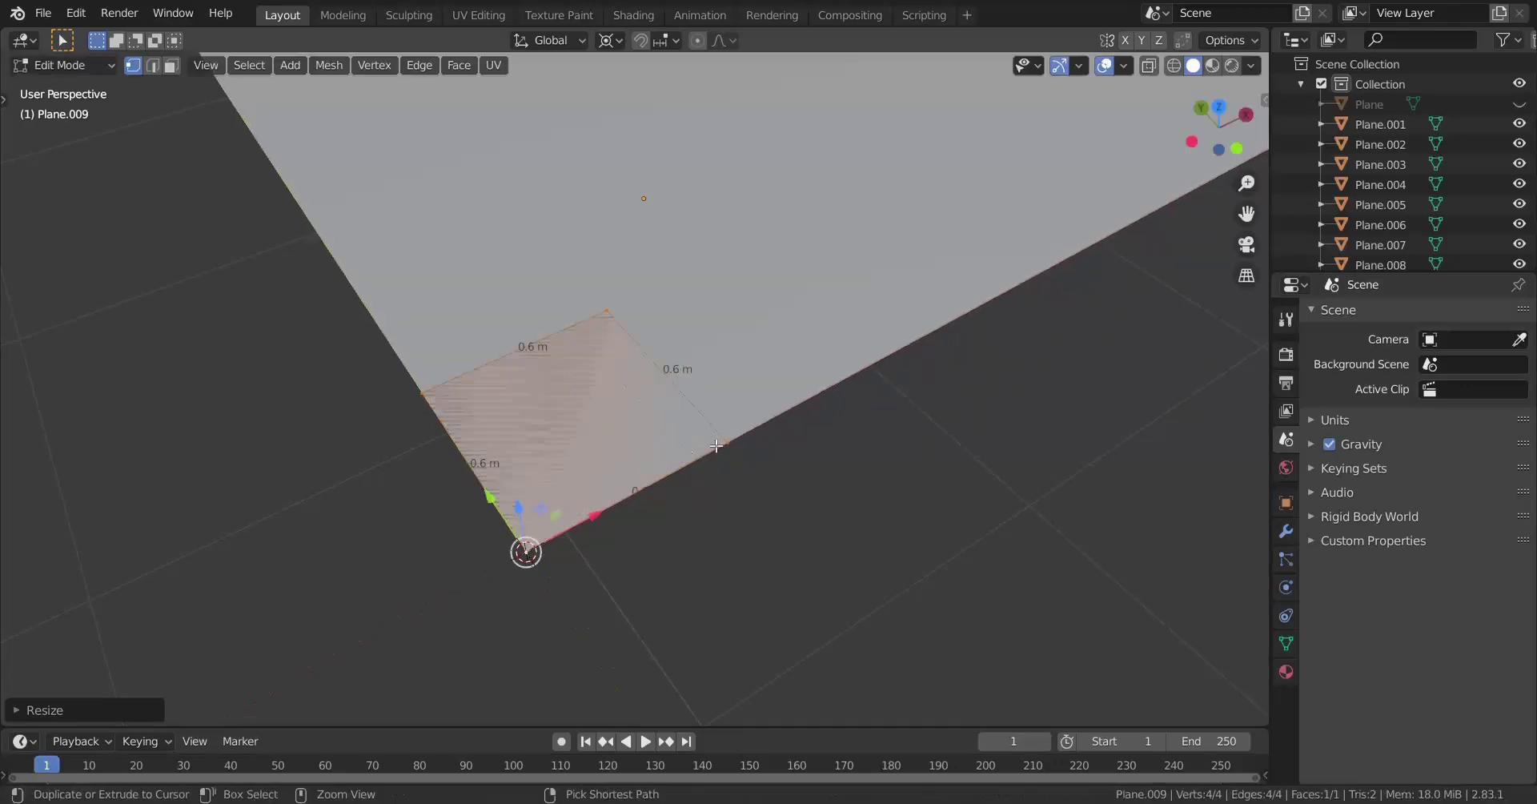
Scale the small plane further down from the corner to about 0.5 m square
{"action": "key", "text": "s"}
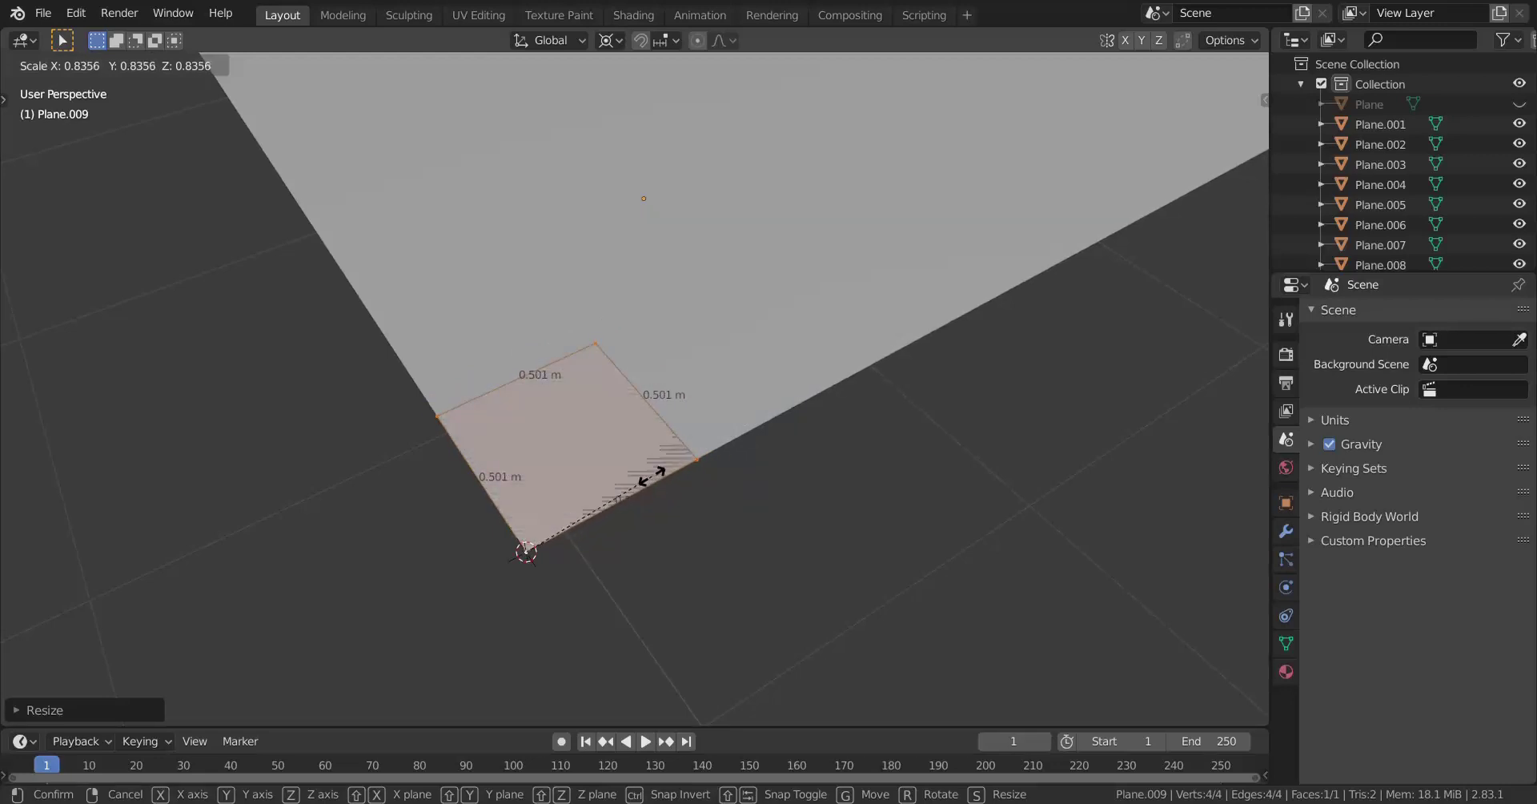
{"action": "left_click", "coordinate": [641, 484]}
{"action": "scroll", "coordinate": [640, 577], "scroll_direction": "down", "scroll_amount": 8}
Extrude the small square upward along Z into a corner pillar and leave mesh editing
{"action": "middle_click_drag", "start_coordinate": [656, 531], "coordinate": [746, 495]}
{"action": "scroll", "coordinate": [713, 439], "scroll_direction": "up", "scroll_amount": 2}
{"action": "scroll", "coordinate": [741, 472], "scroll_direction": "up", "scroll_amount": 1}
{"action": "scroll", "coordinate": [747, 485], "scroll_direction": "up", "scroll_amount": 1}
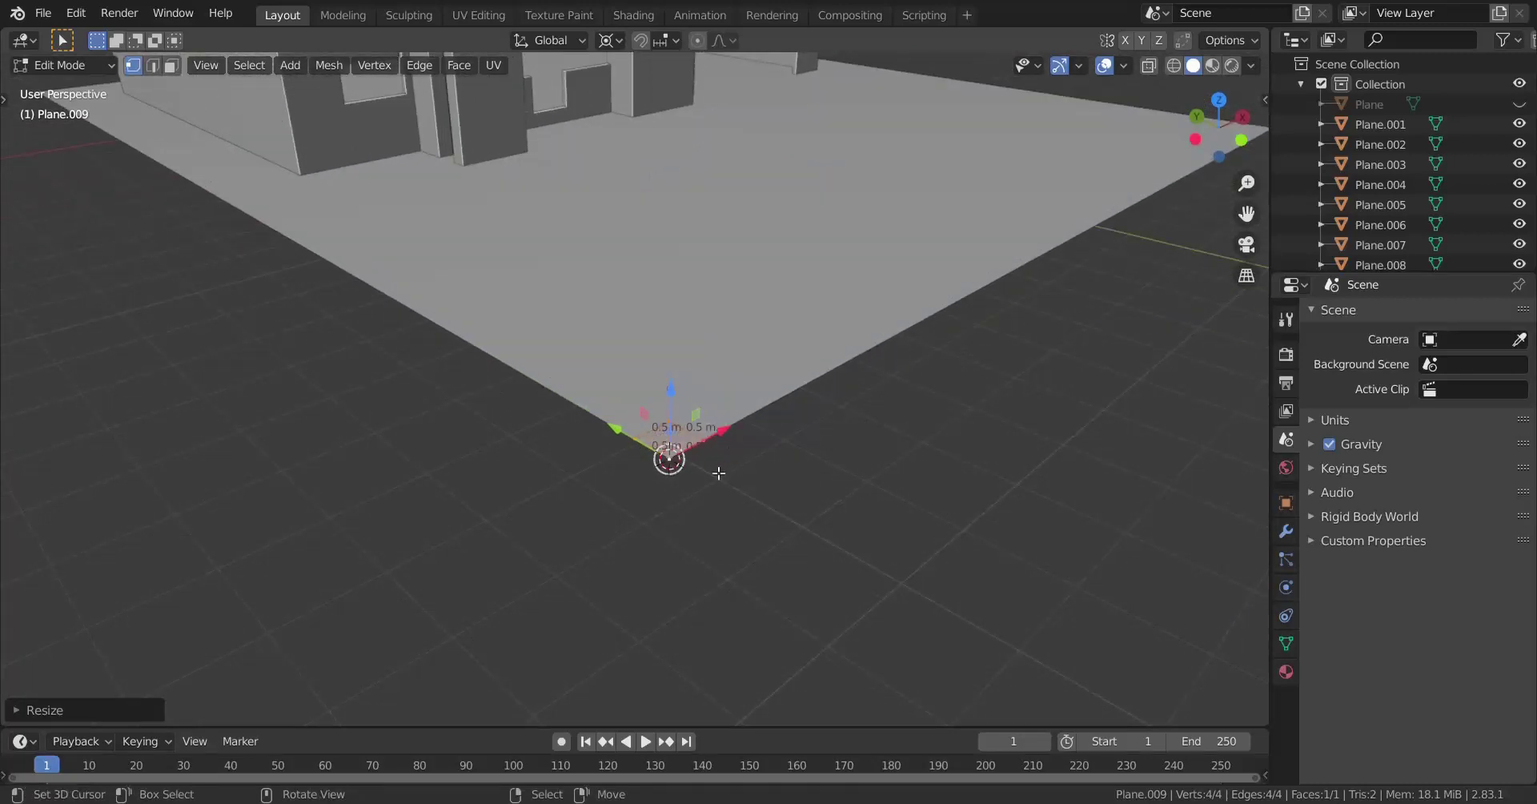
{"action": "middle_click_drag", "start_coordinate": [719, 473], "coordinate": [687, 489]}
{"action": "key", "text": "e"}
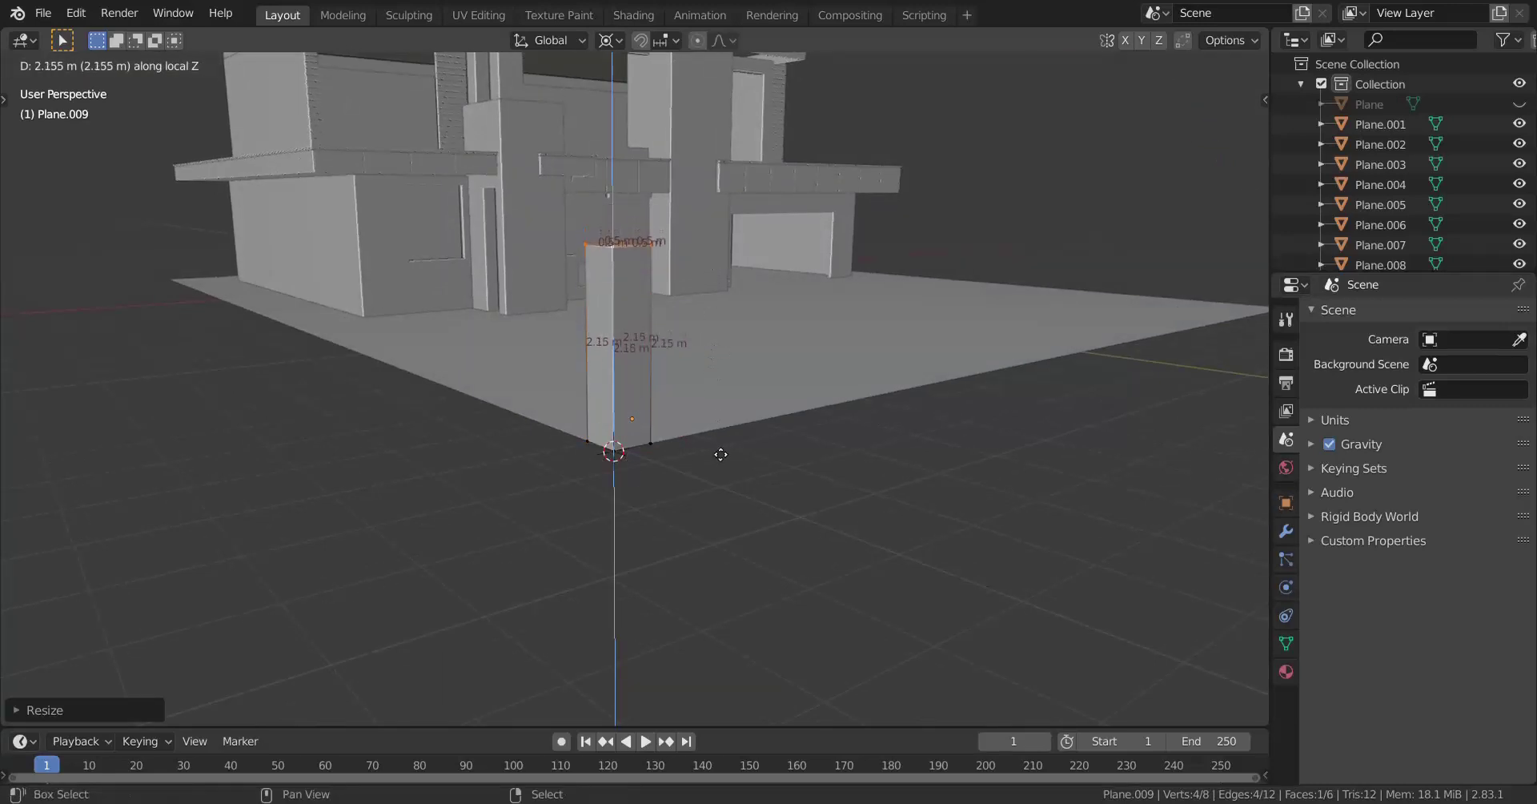
{"action": "left_click", "coordinate": [731, 509]}
{"action": "scroll", "coordinate": [640, 456], "scroll_direction": "down", "scroll_amount": 4}
{"action": "middle_click_drag", "start_coordinate": [627, 449], "coordinate": [641, 480]}
{"action": "scroll", "coordinate": [640, 480], "scroll_direction": "up", "scroll_amount": 4}
{"action": "key", "text": "Tab"}
Set the pillar's origin to the 3D cursor at the ground's front-left corner
{"action": "middle_click_drag", "start_coordinate": [663, 416], "coordinate": [528, 448]}
{"action": "scroll", "coordinate": [564, 396], "scroll_direction": "up", "scroll_amount": 2}
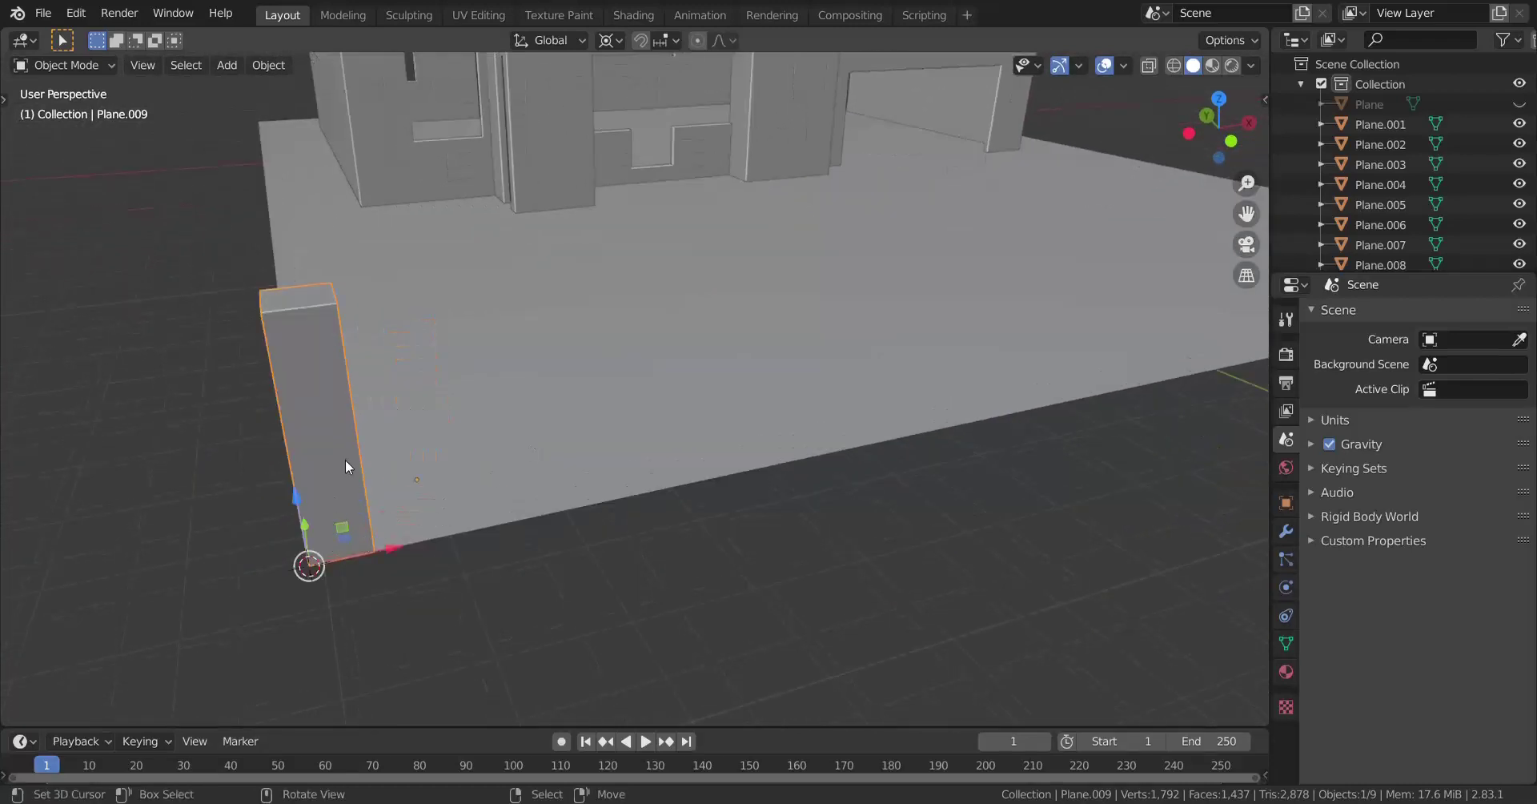
{"action": "key", "text": "F3"}
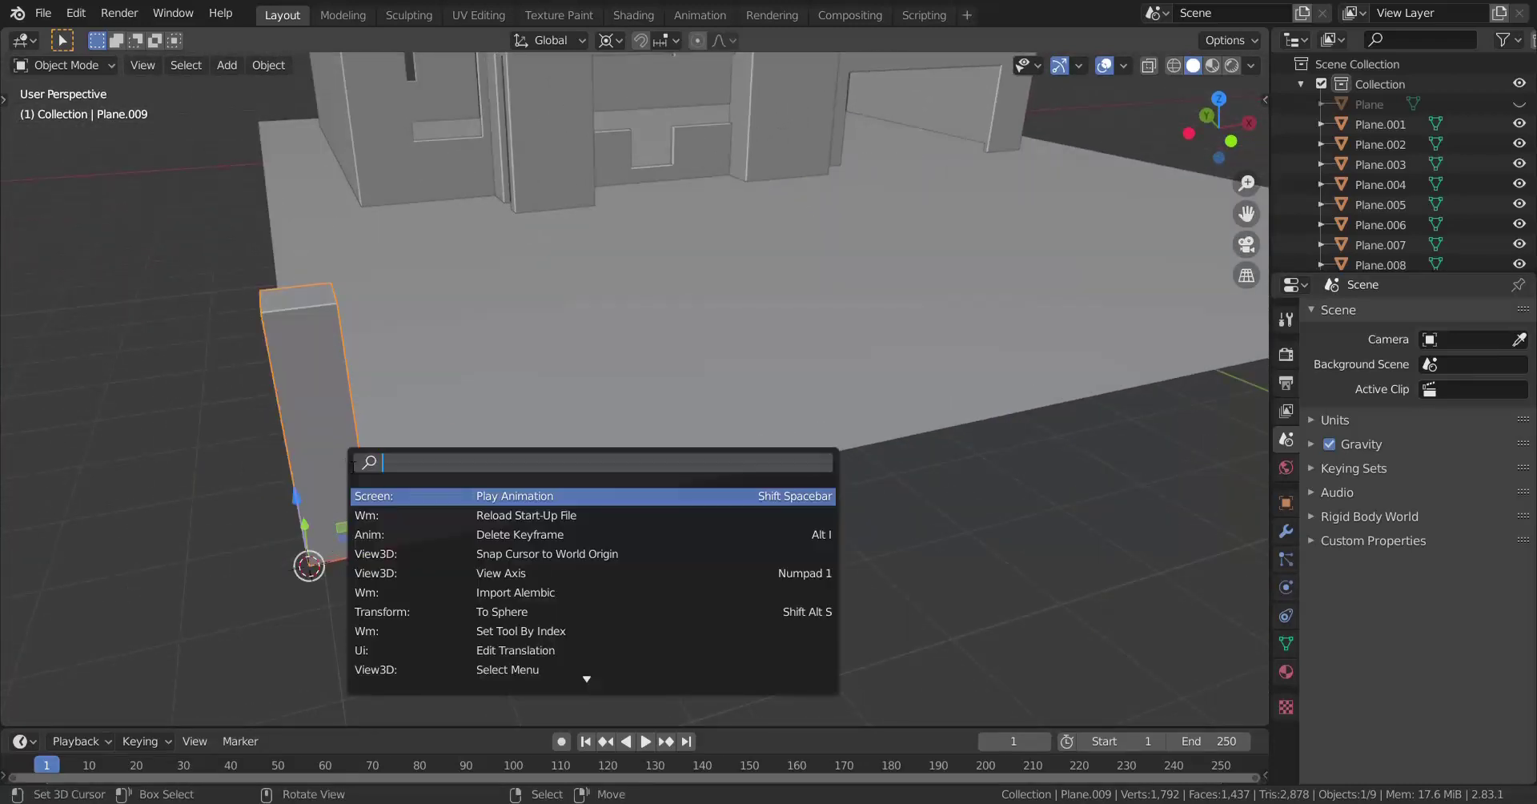
{"action": "type", "text": "set"}
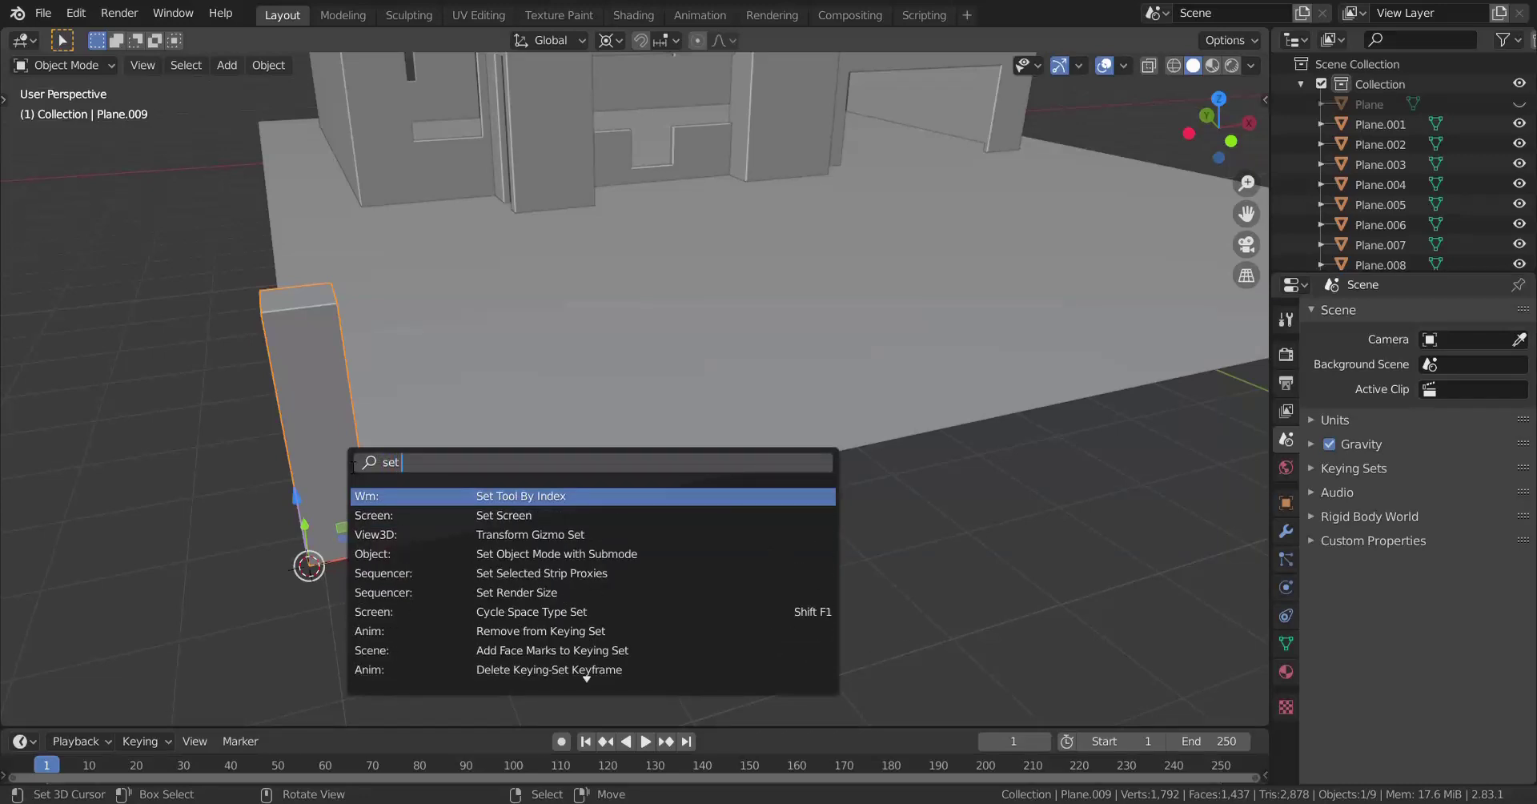
{"action": "type", "text": " origin"}
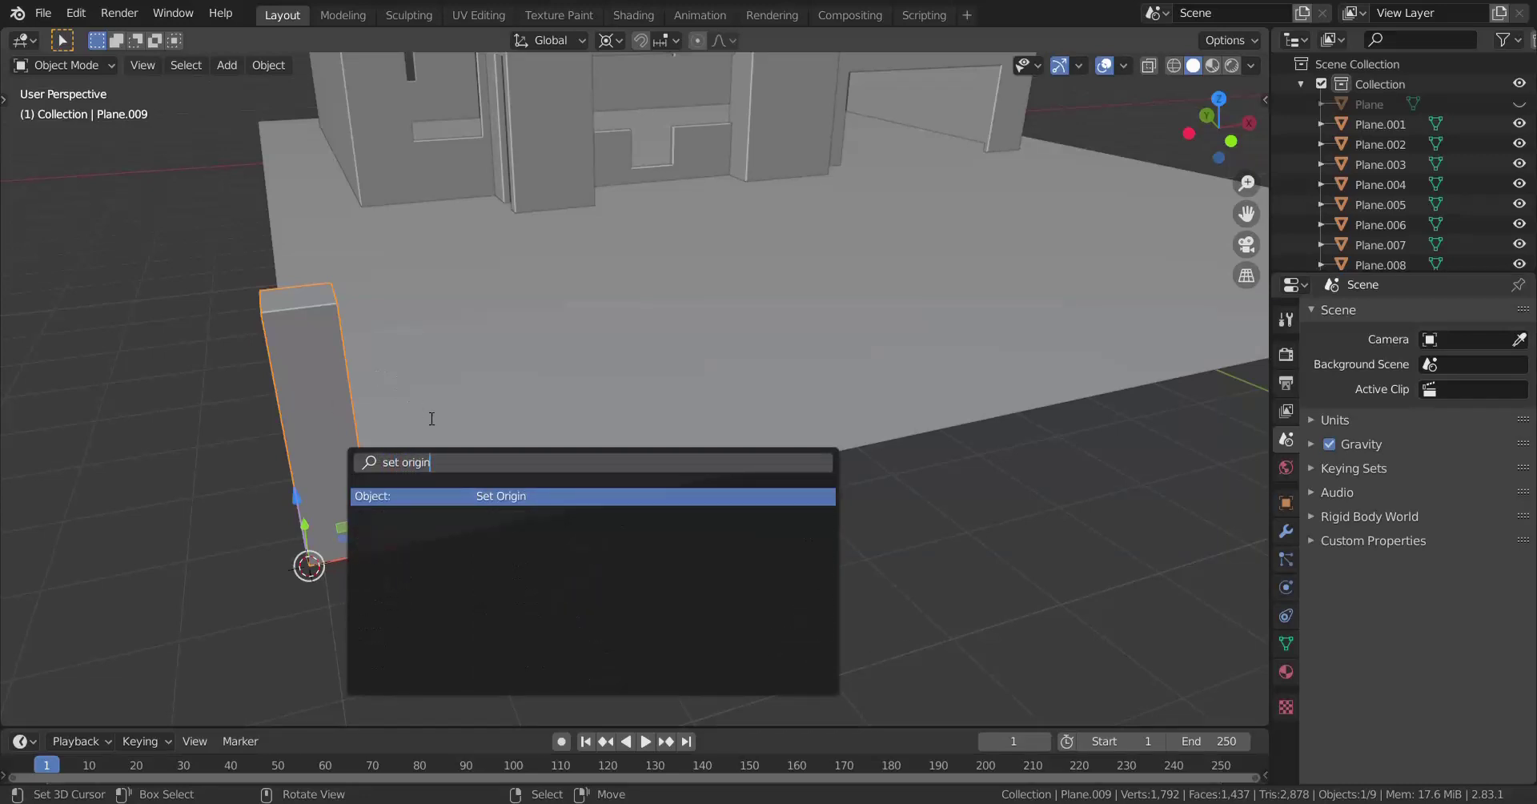
{"action": "key", "text": "Return"}
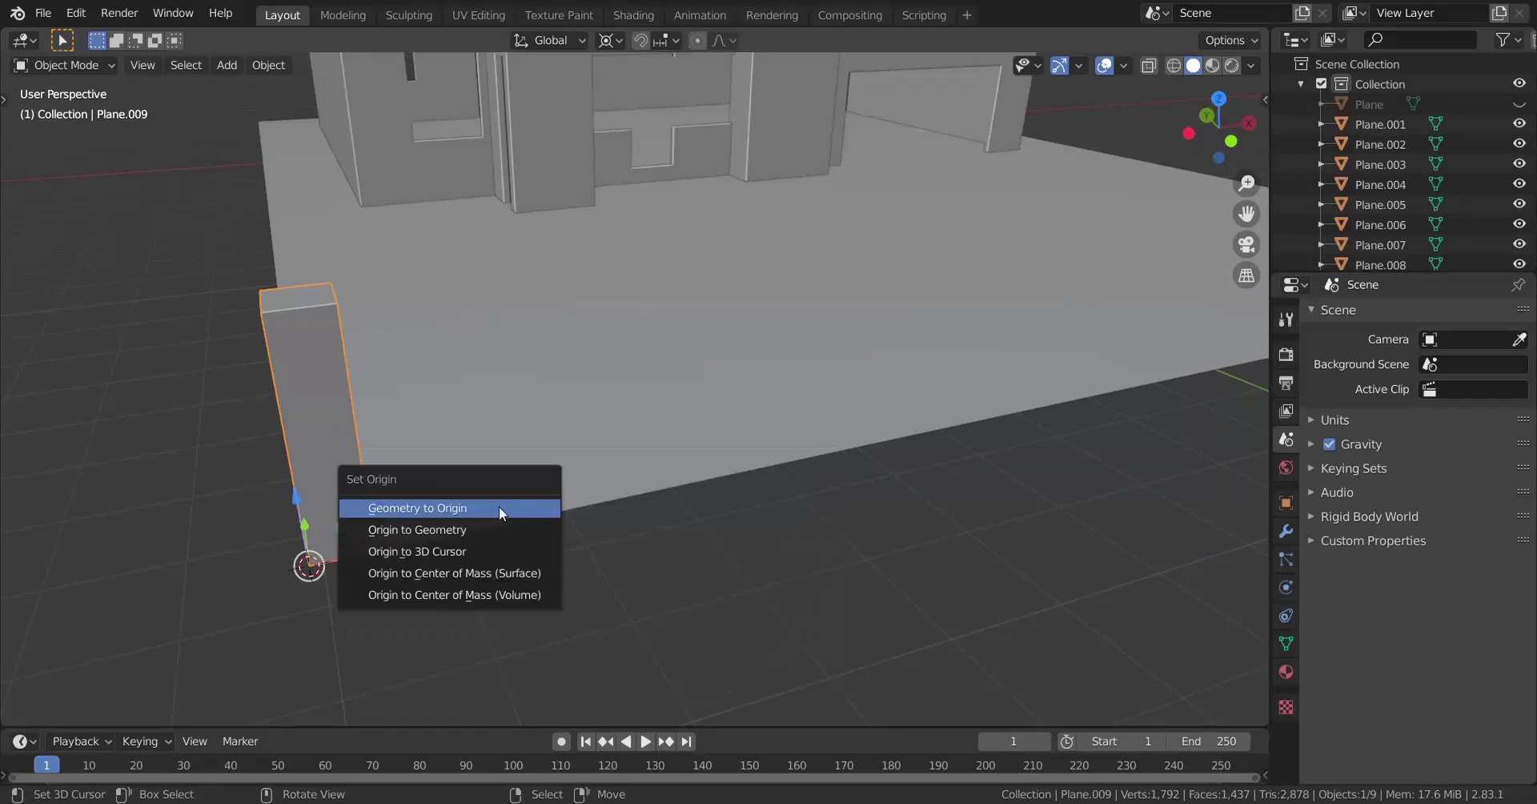
{"action": "left_click", "coordinate": [439, 551]}
Select the ground plane's front-right corner vertex in mesh editing and snap the 3D cursor to it
{"action": "scroll", "coordinate": [531, 463], "scroll_direction": "down", "scroll_amount": 4}
{"action": "middle_click_drag", "start_coordinate": [532, 463], "coordinate": [583, 209]}
{"action": "left_click", "coordinate": [544, 446]}
{"action": "key", "text": "Tab"}
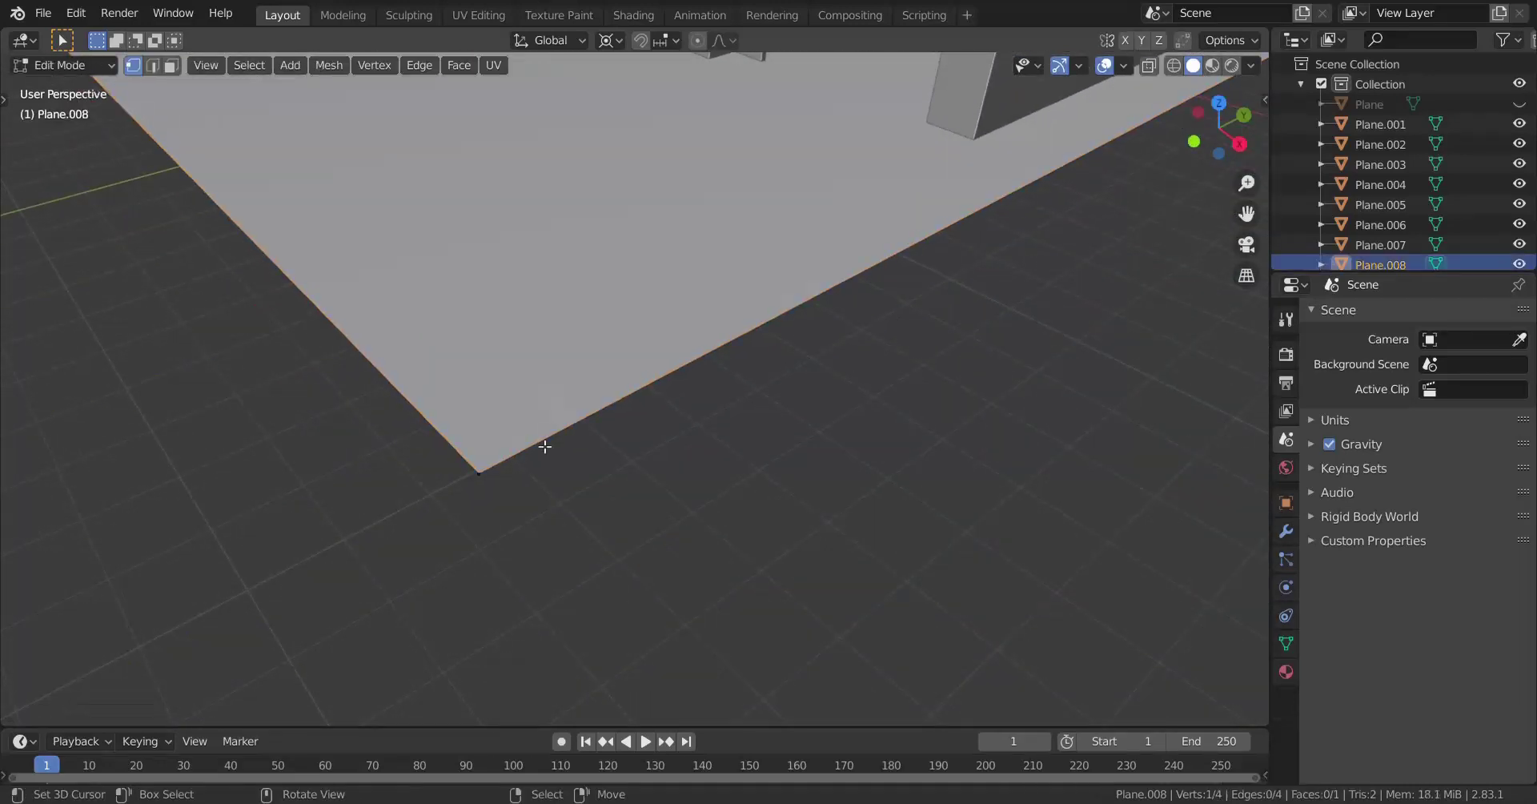
{"action": "key", "text": "shift+s"}
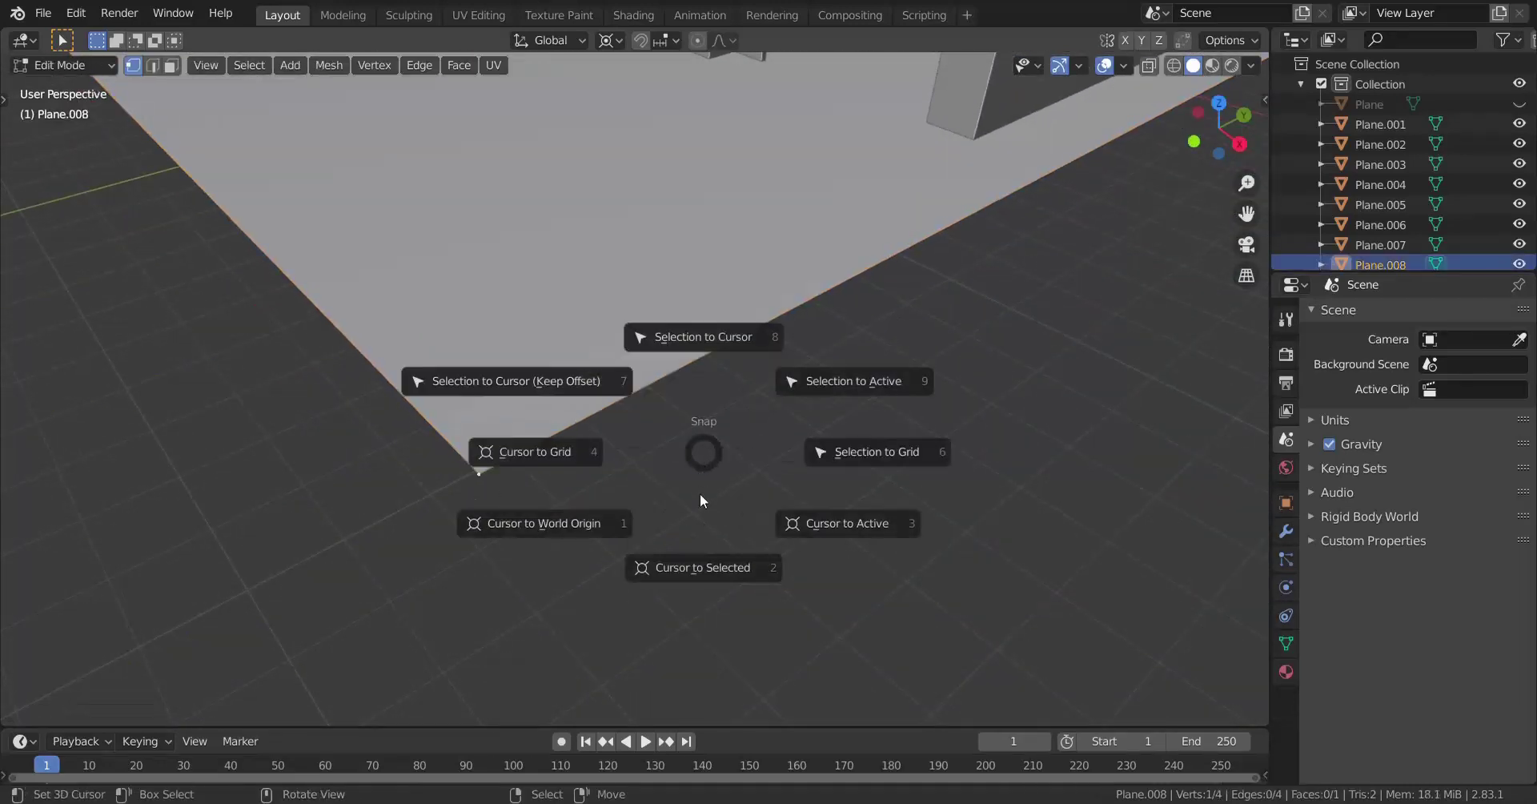
{"action": "left_click", "coordinate": [703, 544]}
Leave mesh editing, duplicate the front-left pillar in place, and snap the copy to the 3D cursor
{"action": "middle_click_drag", "start_coordinate": [365, 720], "coordinate": [480, 460]}
{"action": "right_click", "coordinate": [416, 302]}
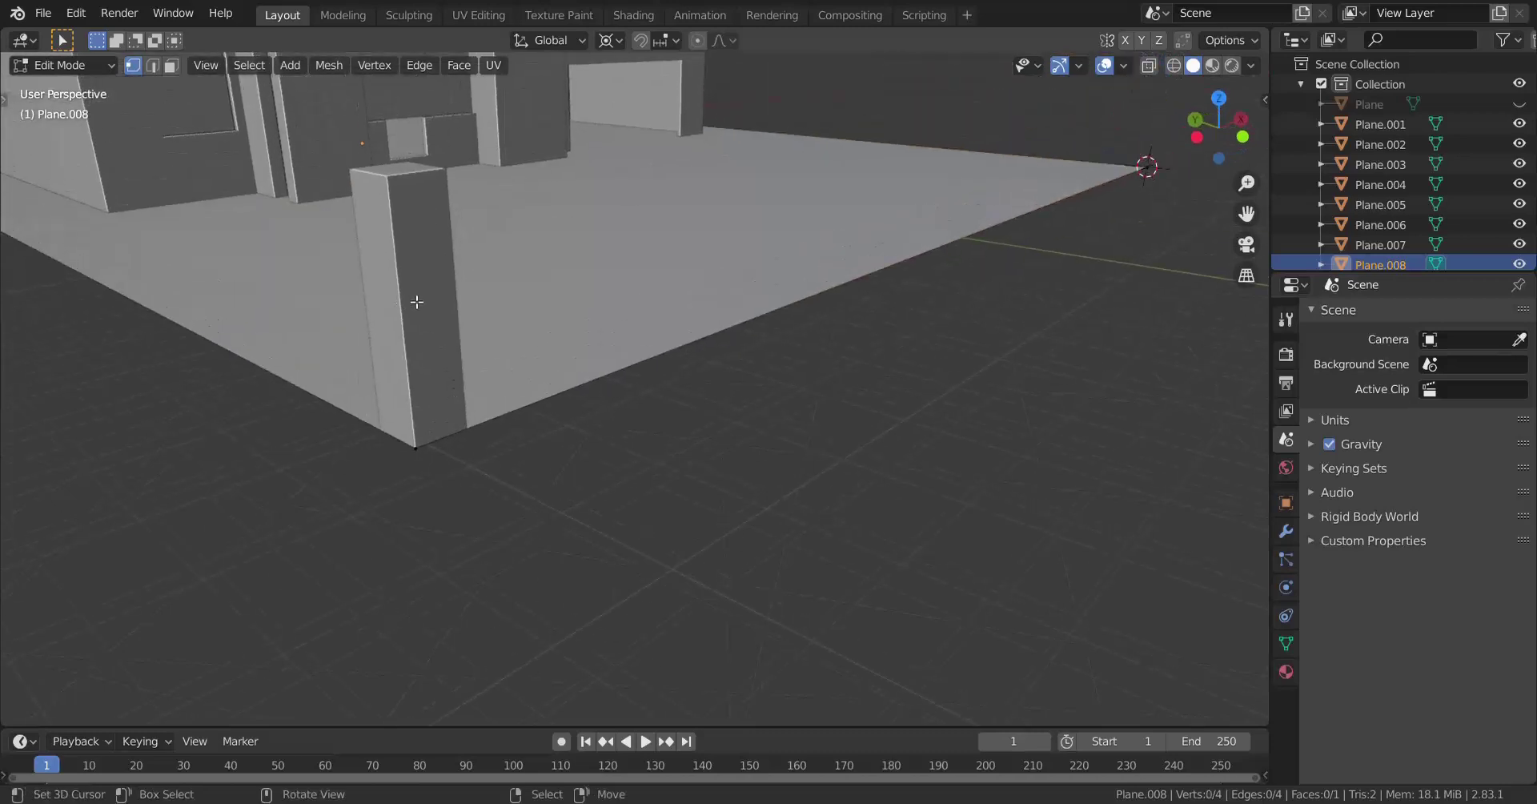
{"action": "key", "text": "Tab"}
{"action": "left_click", "coordinate": [434, 273]}
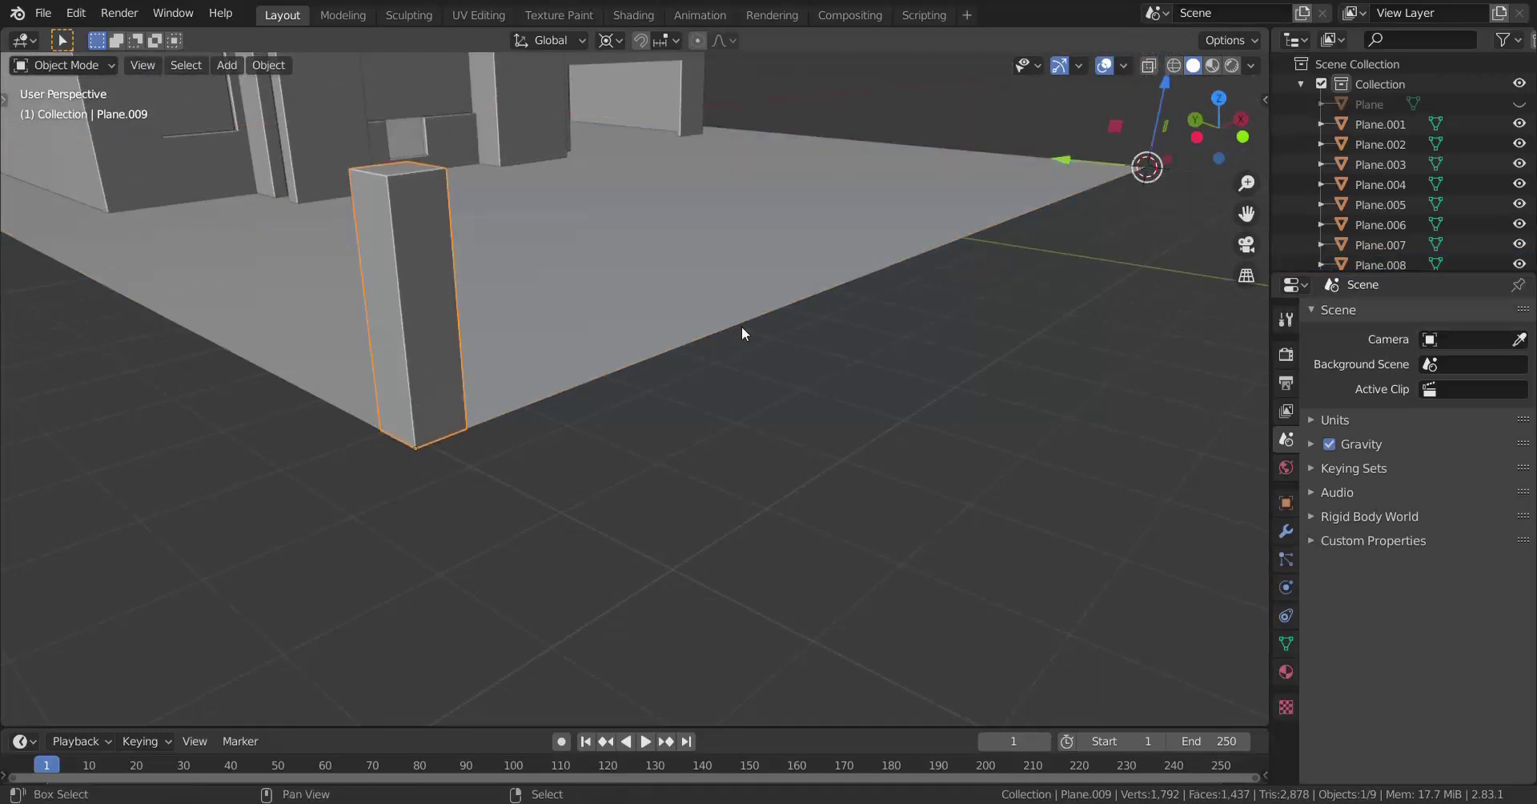
{"action": "key", "text": "shift+d"}
{"action": "right_click", "coordinate": [795, 300]}
{"action": "key", "text": "shift+s"}
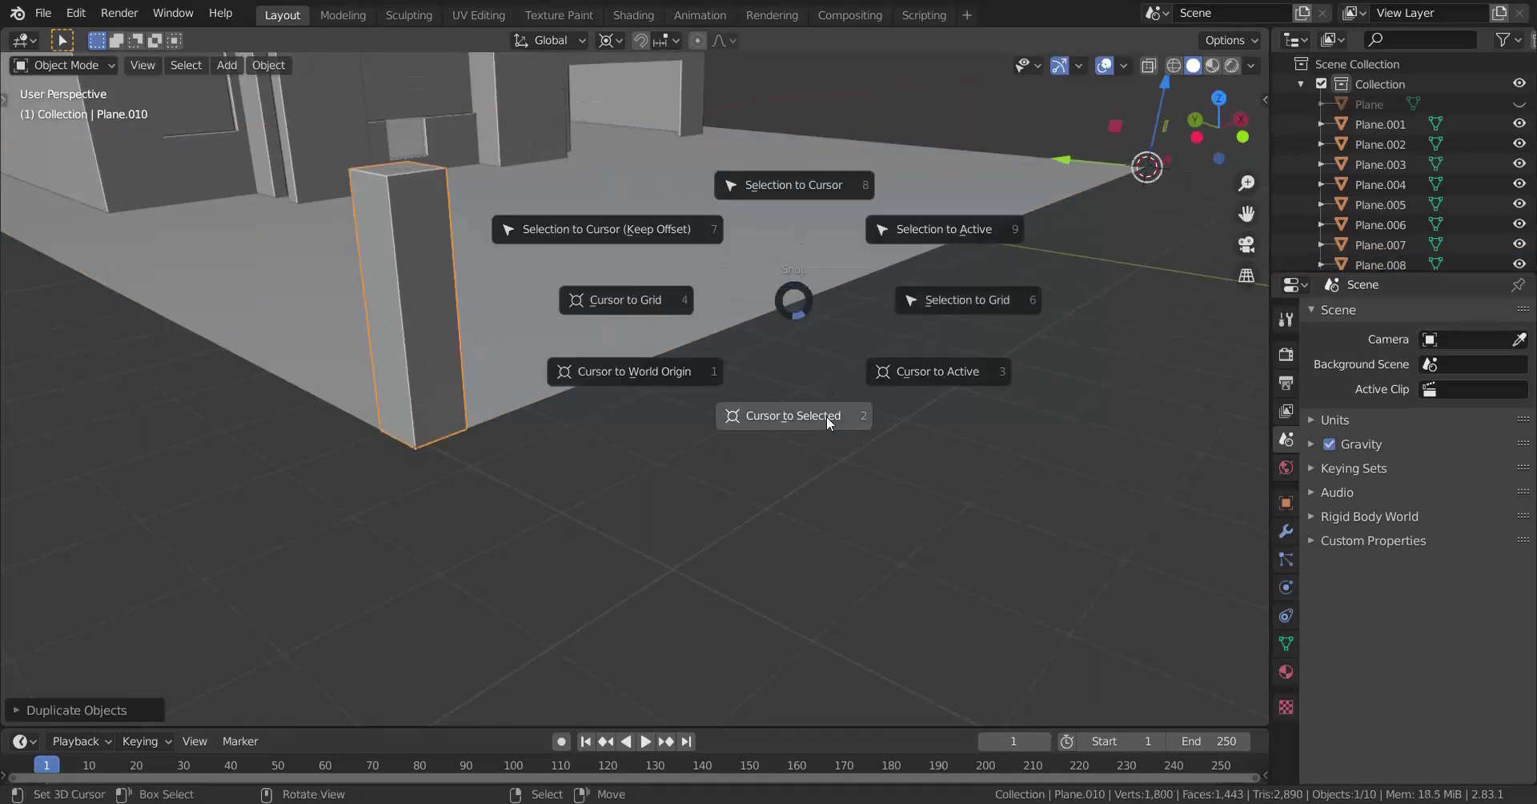
{"action": "left_click", "coordinate": [804, 215]}
Rotate the copied pillar 90° about the Z axis so it sits inside the ground's front-right corner
{"action": "middle_click_drag", "start_coordinate": [841, 262], "coordinate": [988, 350]}
{"action": "type", "text": "rz90"}
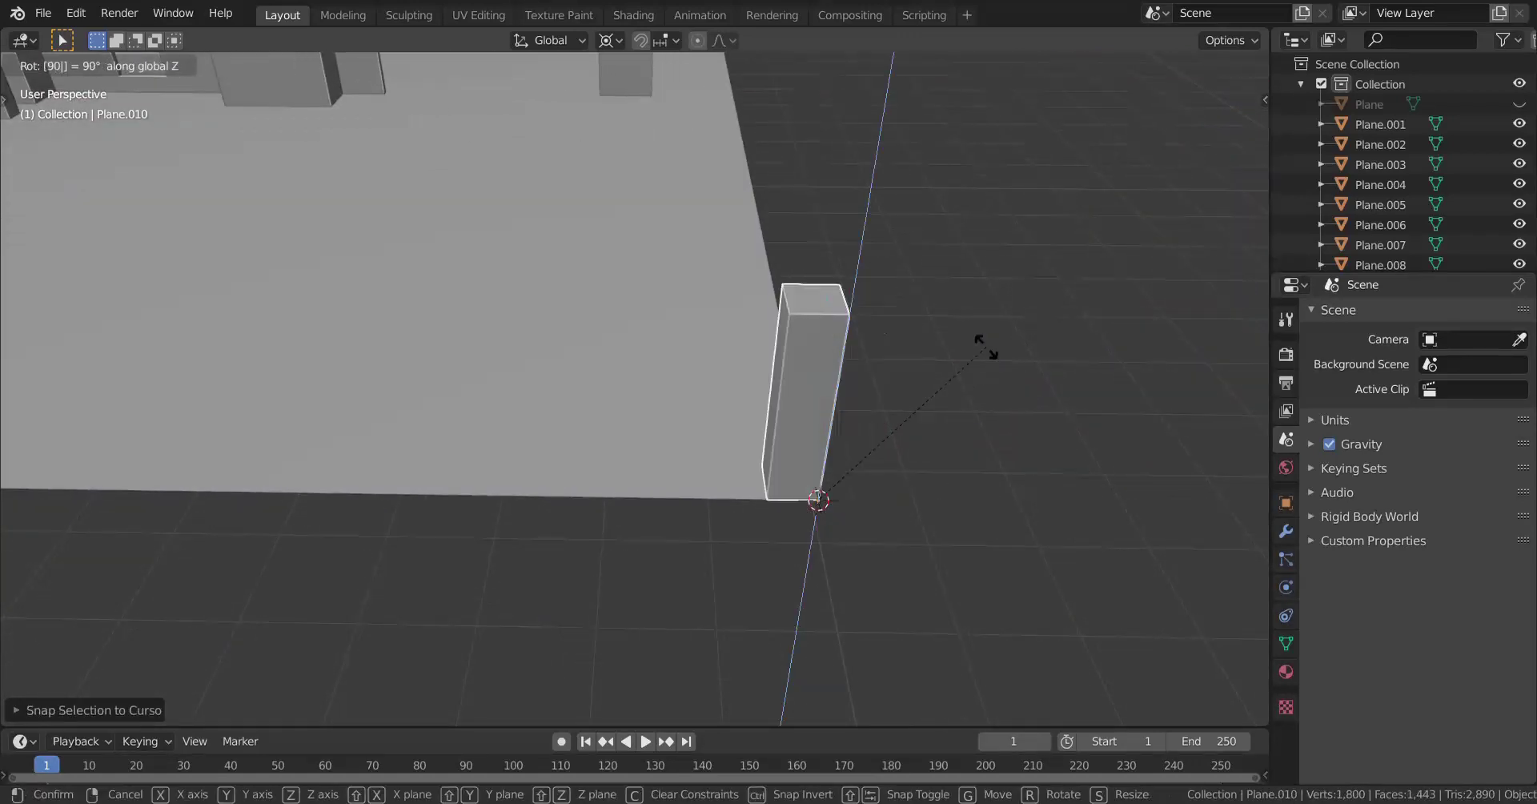
{"action": "key", "text": "Return"}
Select the ground plane's back-right corner vertex in mesh editing and snap the 3D cursor to it
{"action": "scroll", "coordinate": [436, 502], "scroll_direction": "down", "scroll_amount": 2}
{"action": "scroll", "coordinate": [436, 502], "scroll_direction": "down", "scroll_amount": 3}
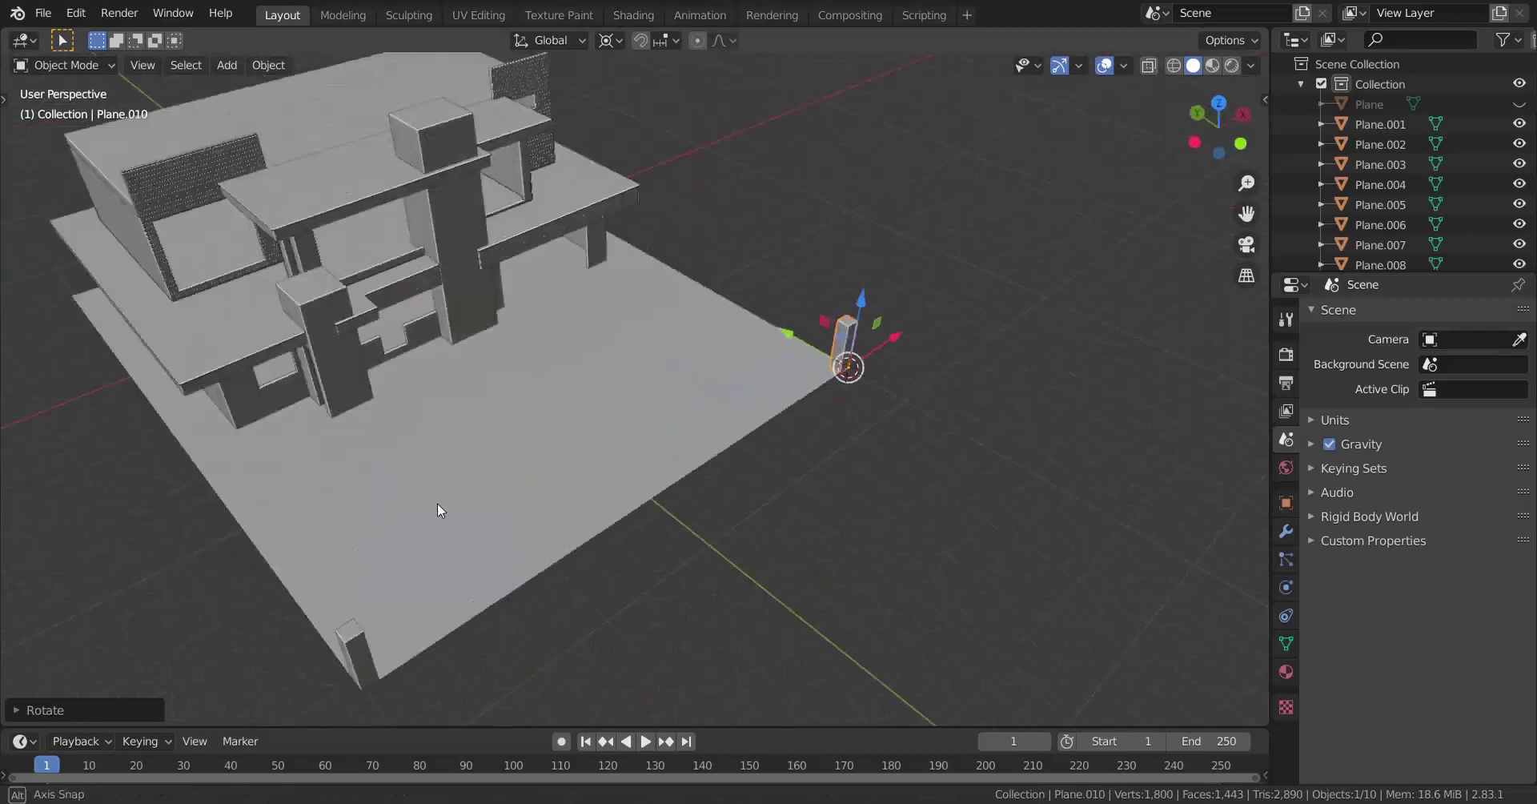
{"action": "middle_click_drag", "start_coordinate": [437, 503], "coordinate": [258, 423]}
{"action": "scroll", "coordinate": [892, 197], "scroll_direction": "up", "scroll_amount": 2}
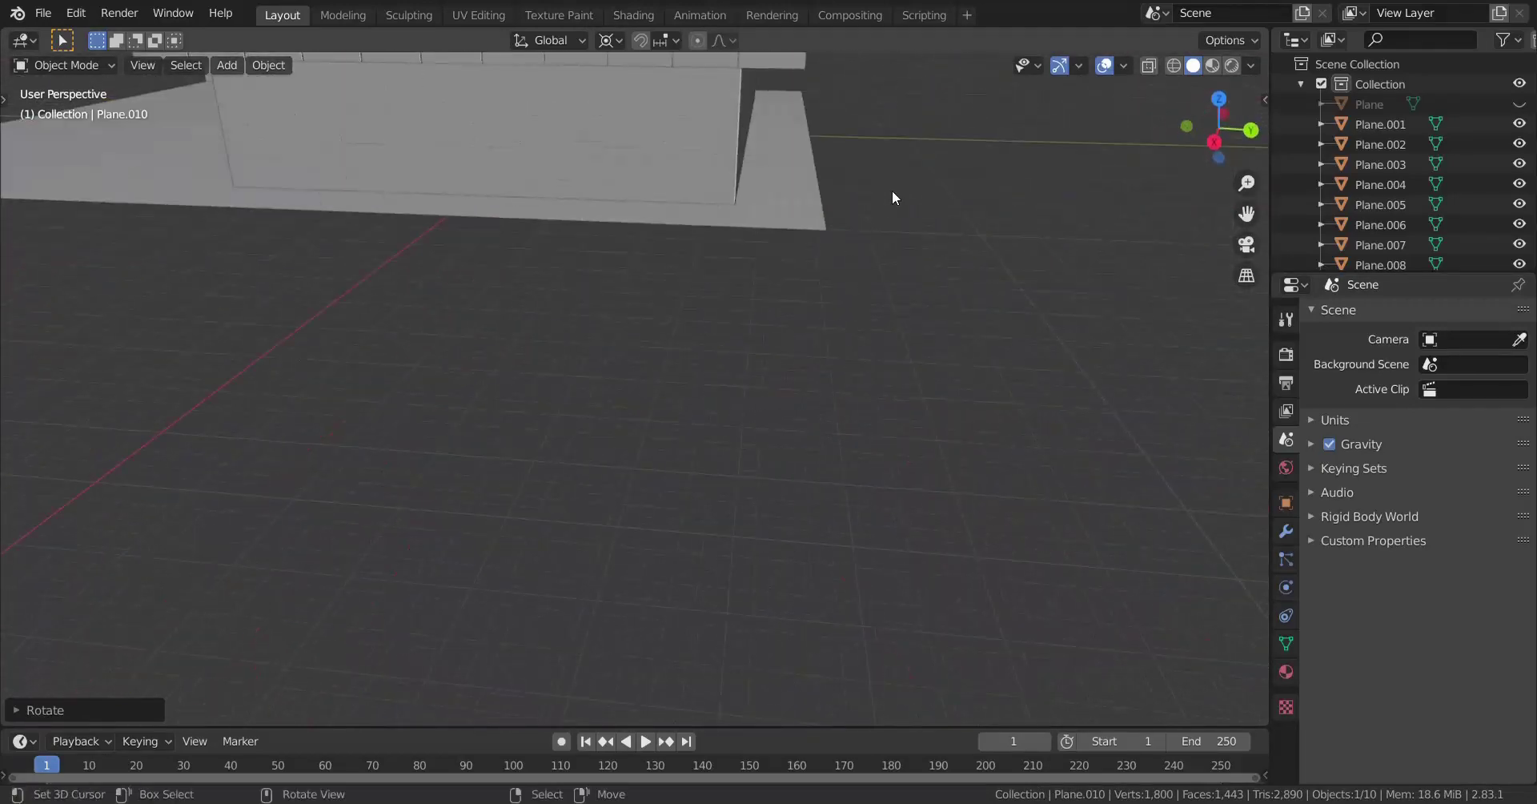
{"action": "right_click", "coordinate": [733, 242]}
{"action": "middle_click_drag", "start_coordinate": [733, 242], "coordinate": [685, 424]}
{"action": "key", "text": "Tab"}
{"action": "left_click", "coordinate": [675, 524]}
{"action": "key", "text": "shift+s"}
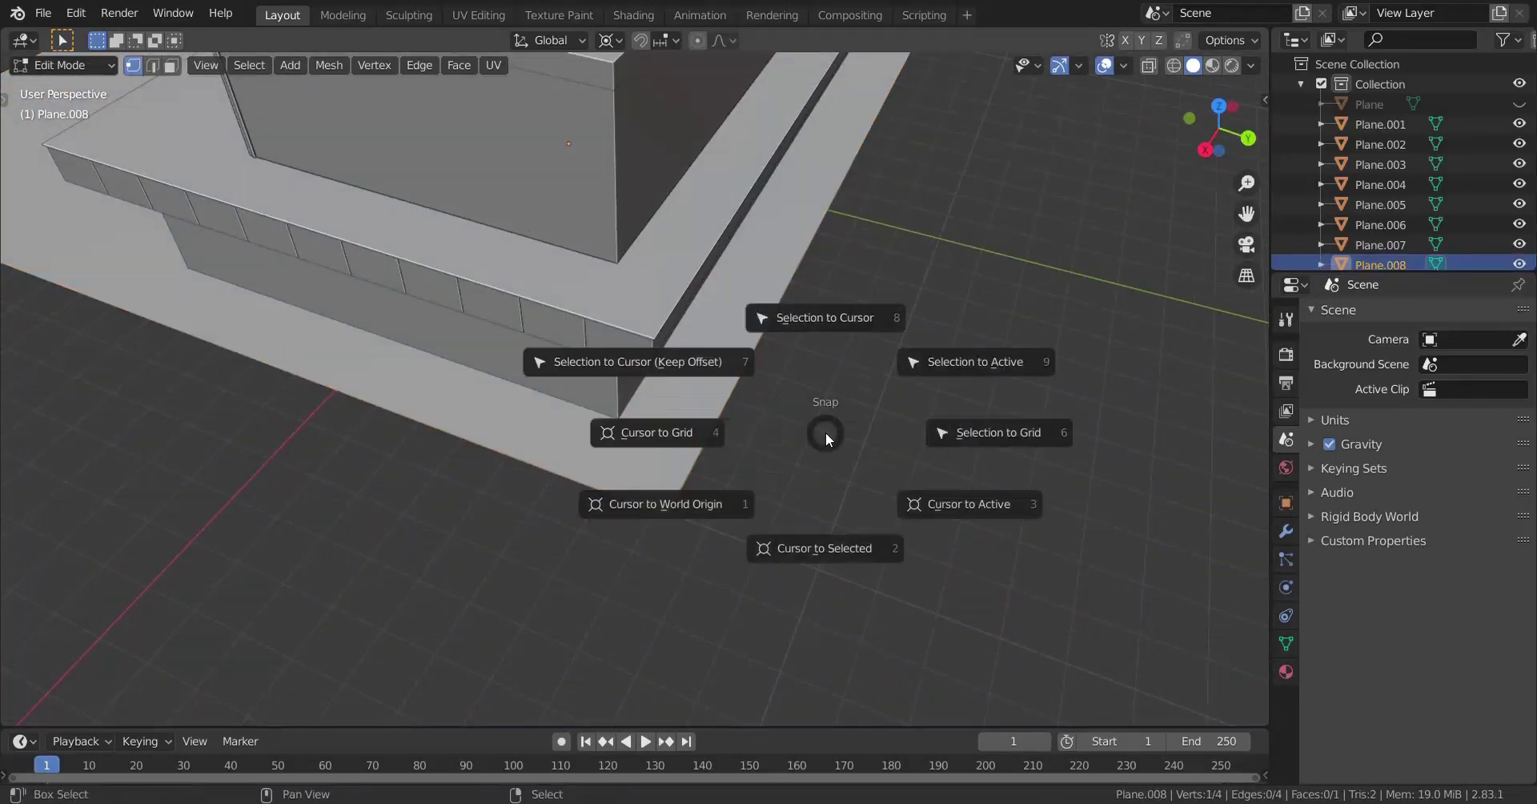
{"action": "left_click", "coordinate": [828, 546]}
Leave mesh editing, select the front-right pillar, and duplicate it in place
{"action": "middle_click_drag", "start_coordinate": [828, 547], "coordinate": [252, 258]}
{"action": "key", "text": "Tab"}
{"action": "right_click", "coordinate": [281, 158]}
{"action": "scroll", "coordinate": [391, 224], "scroll_direction": "down", "scroll_amount": 1}
{"action": "scroll", "coordinate": [394, 221], "scroll_direction": "down", "scroll_amount": 2}
{"action": "middle_click_drag", "start_coordinate": [396, 221], "coordinate": [351, 292], "text": "shift"}
{"action": "key", "text": "shift+d"}
{"action": "right_click", "coordinate": [732, 530]}
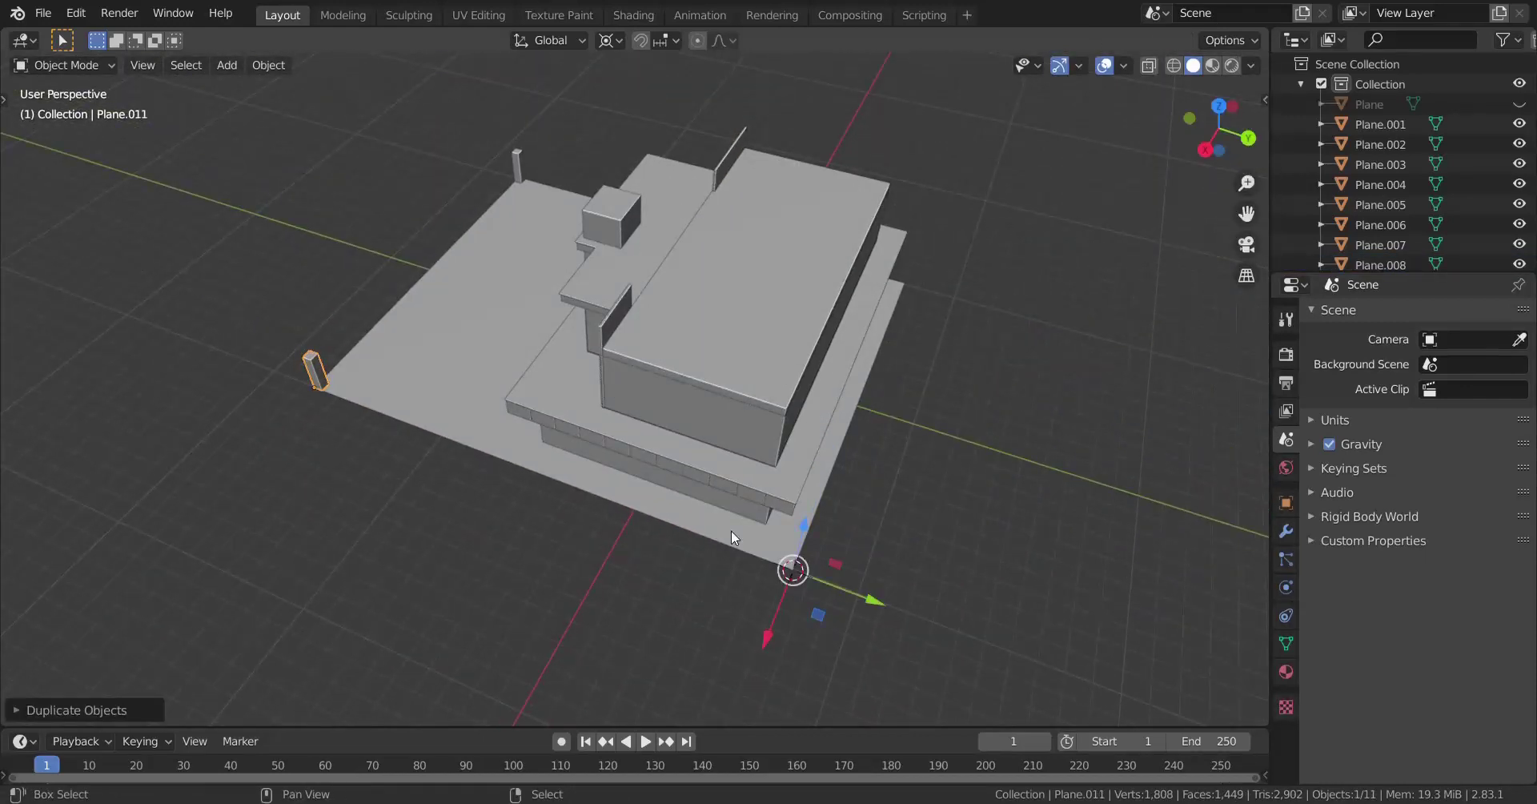
{"action": "key", "text": "shift+d"}
{"action": "right_click", "coordinate": [732, 529]}
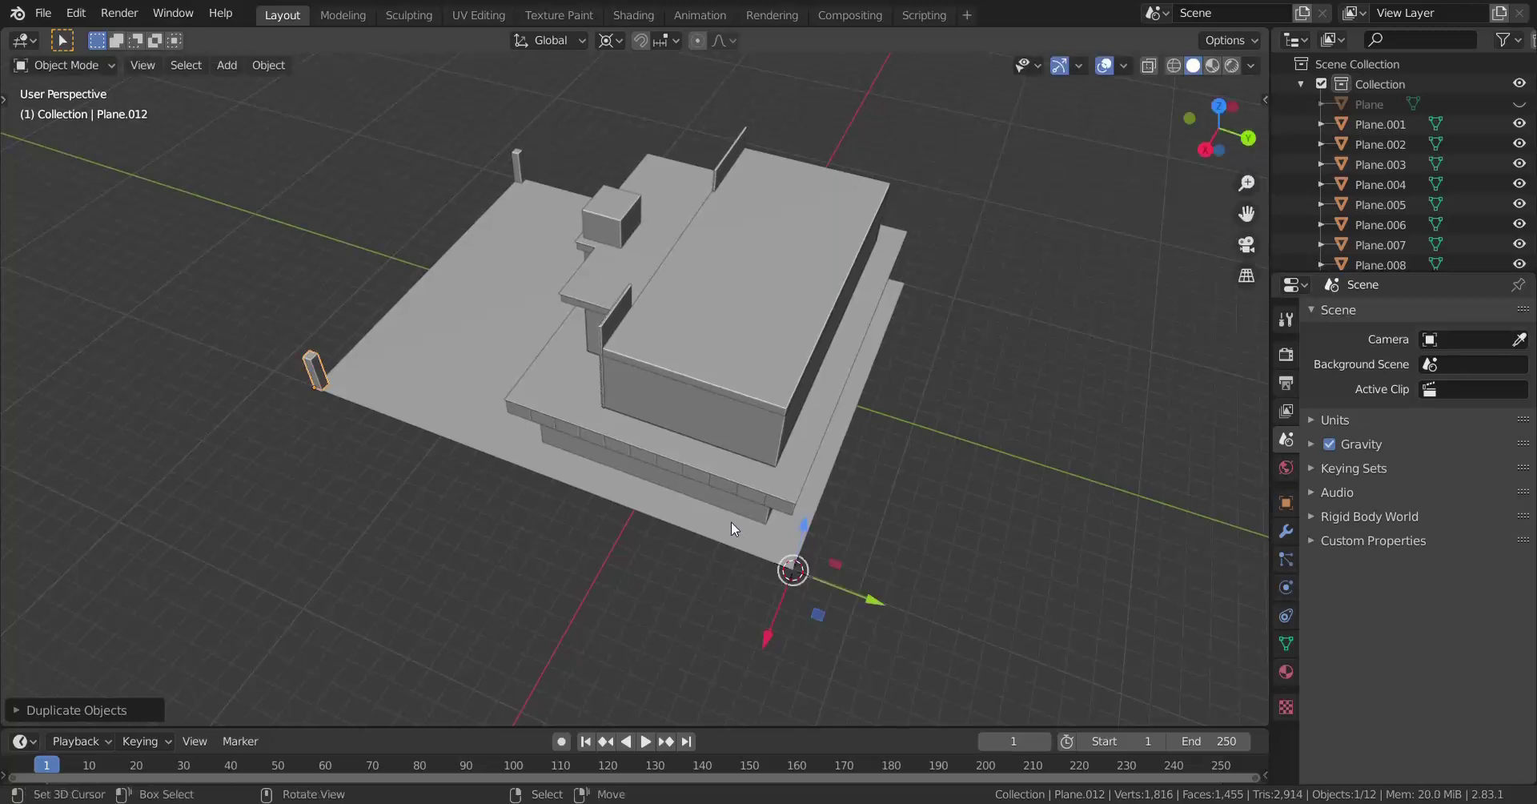
{"action": "key", "text": "x"}
{"action": "left_click", "coordinate": [725, 521]}
Delete the surplus duplicate pillar and snap the remaining copy to the 3D cursor at the ground's back-right corner
{"action": "left_click", "coordinate": [315, 370]}
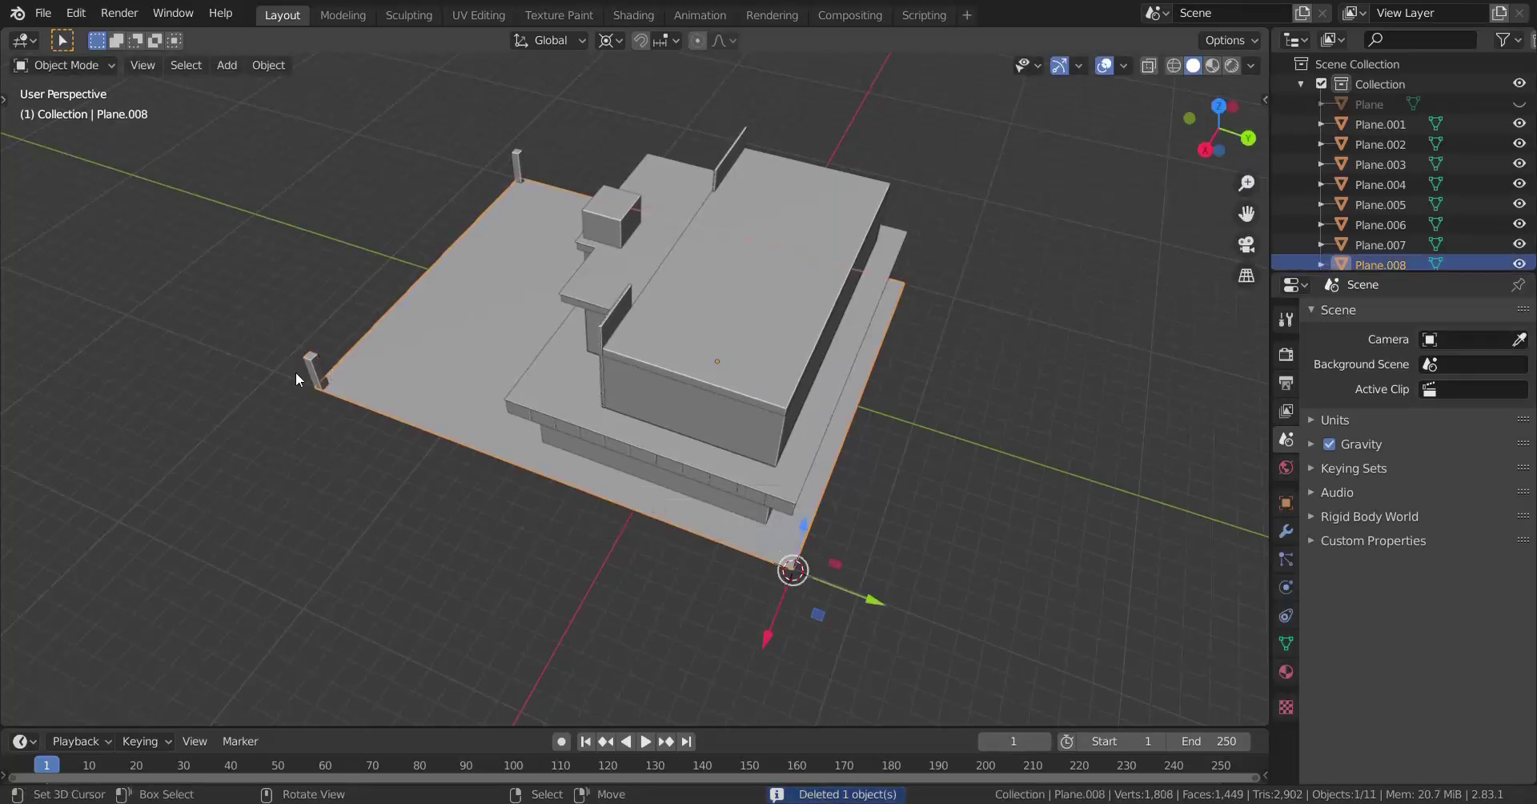
{"action": "key", "text": "shift+d"}
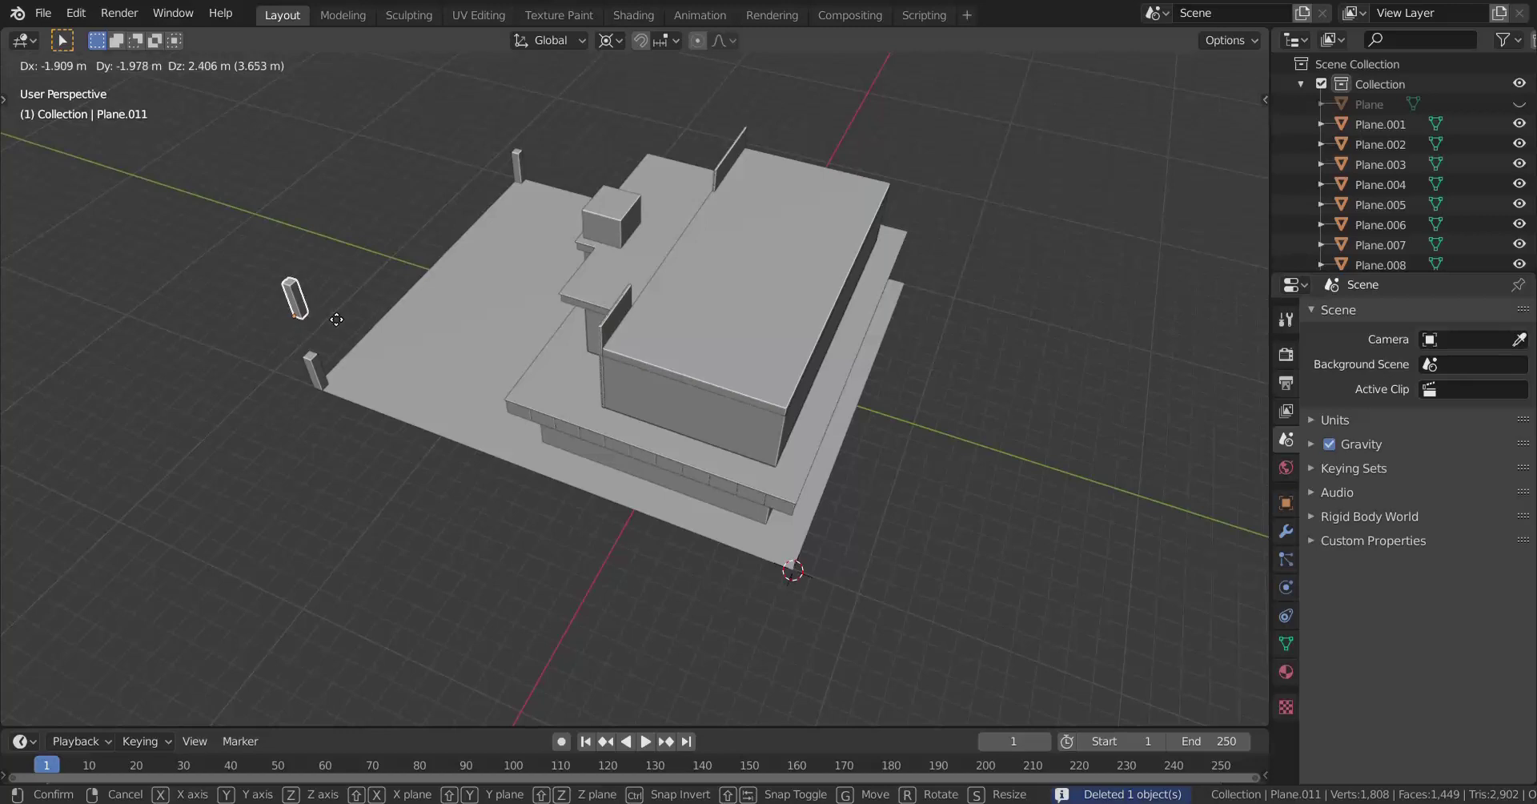
{"action": "right_click", "coordinate": [336, 320]}
{"action": "key", "text": "ctrl+z"}
{"action": "key", "text": "shift+s"}
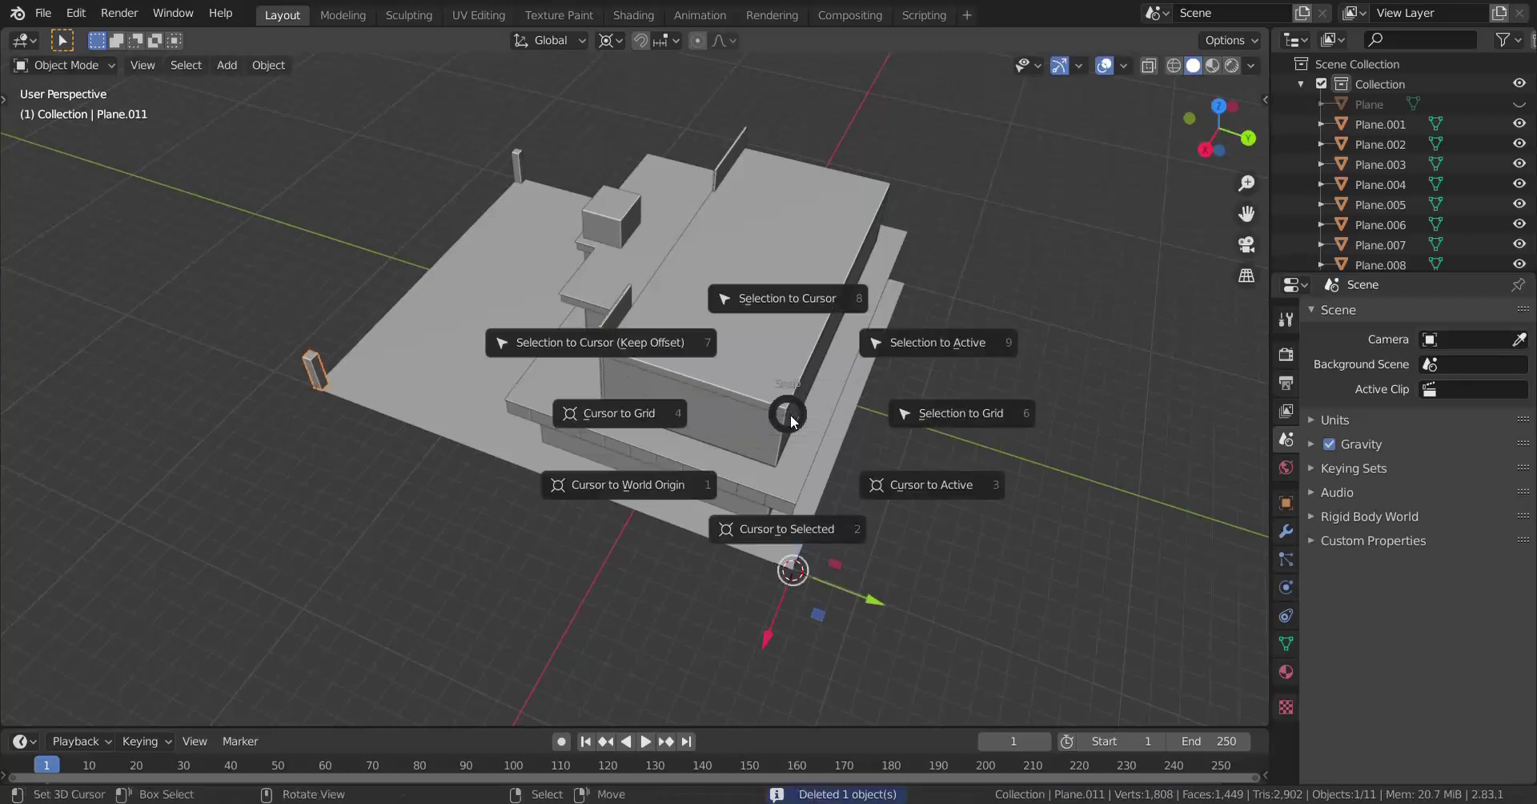
{"action": "left_click", "coordinate": [795, 303]}
Rotate the back-right pillar 90° about the Z axis
{"action": "scroll", "coordinate": [604, 372], "scroll_direction": "down", "scroll_amount": 2}
{"action": "scroll", "coordinate": [603, 371], "scroll_direction": "up", "scroll_amount": 5}
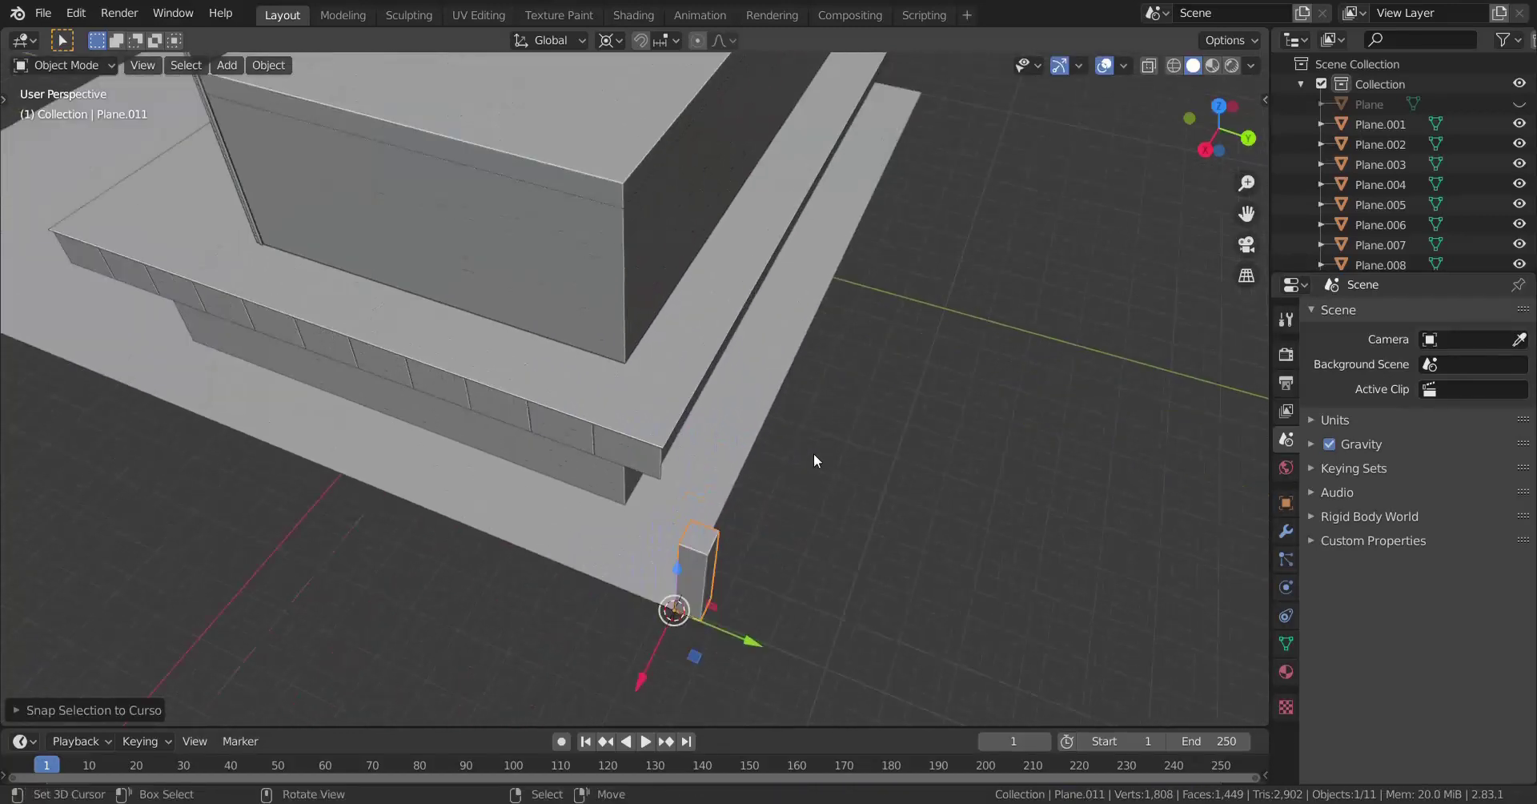
{"action": "type", "text": "rz"}
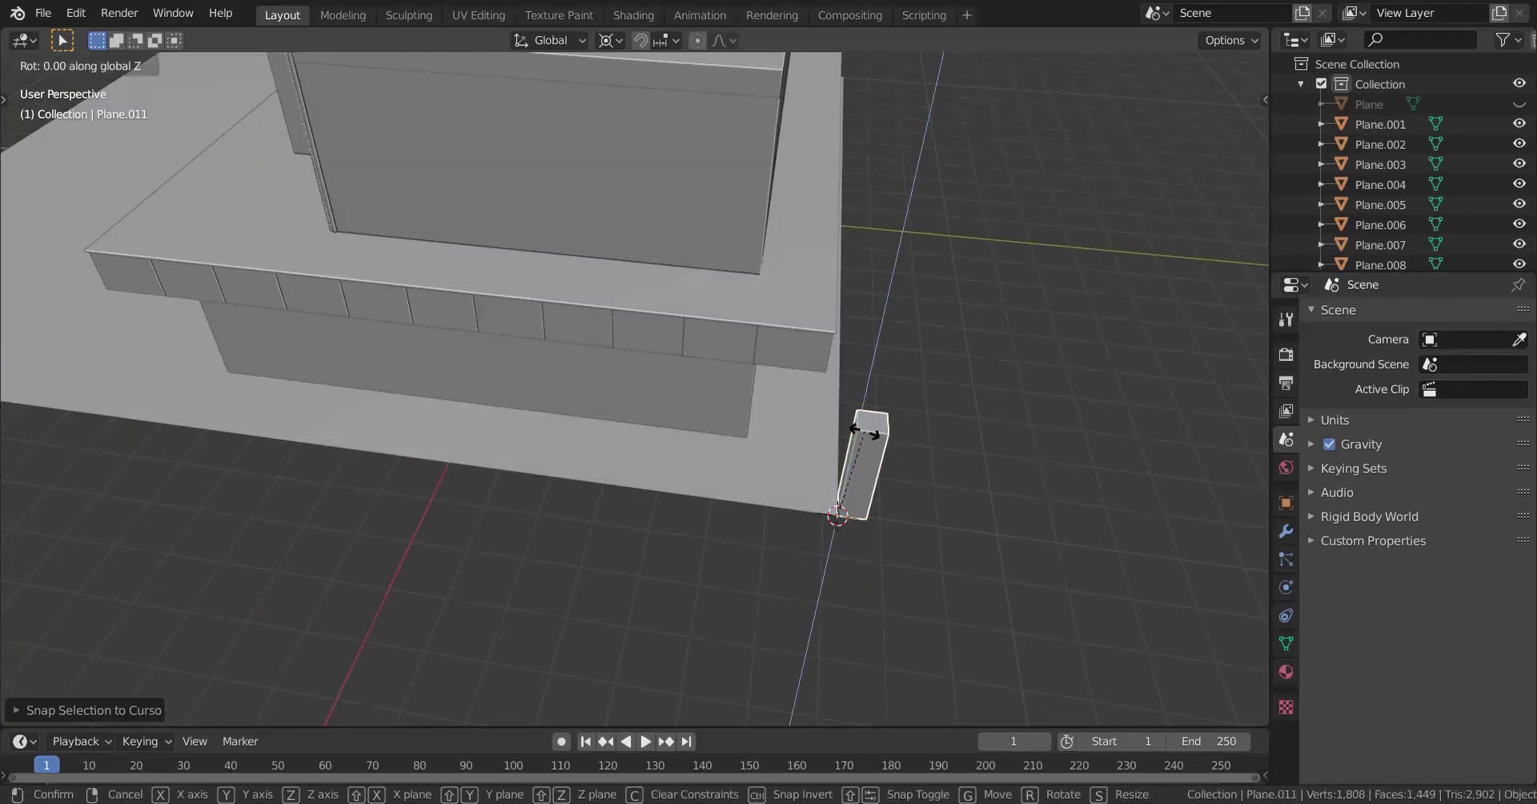
{"action": "type", "text": "90"}
{"action": "key", "text": "Return"}
Select the ground plane's back-left corner vertex in mesh editing and snap the 3D cursor to it
{"action": "scroll", "coordinate": [965, 468], "scroll_direction": "down", "scroll_amount": 3}
{"action": "middle_click_drag", "start_coordinate": [821, 468], "coordinate": [480, 433]}
{"action": "scroll", "coordinate": [712, 348], "scroll_direction": "up", "scroll_amount": 3}
{"action": "middle_click_drag", "start_coordinate": [713, 347], "coordinate": [727, 545], "text": "shift"}
{"action": "scroll", "coordinate": [728, 546], "scroll_direction": "down", "scroll_amount": 3}
{"action": "middle_click_drag", "start_coordinate": [837, 486], "coordinate": [897, 464], "text": "shift"}
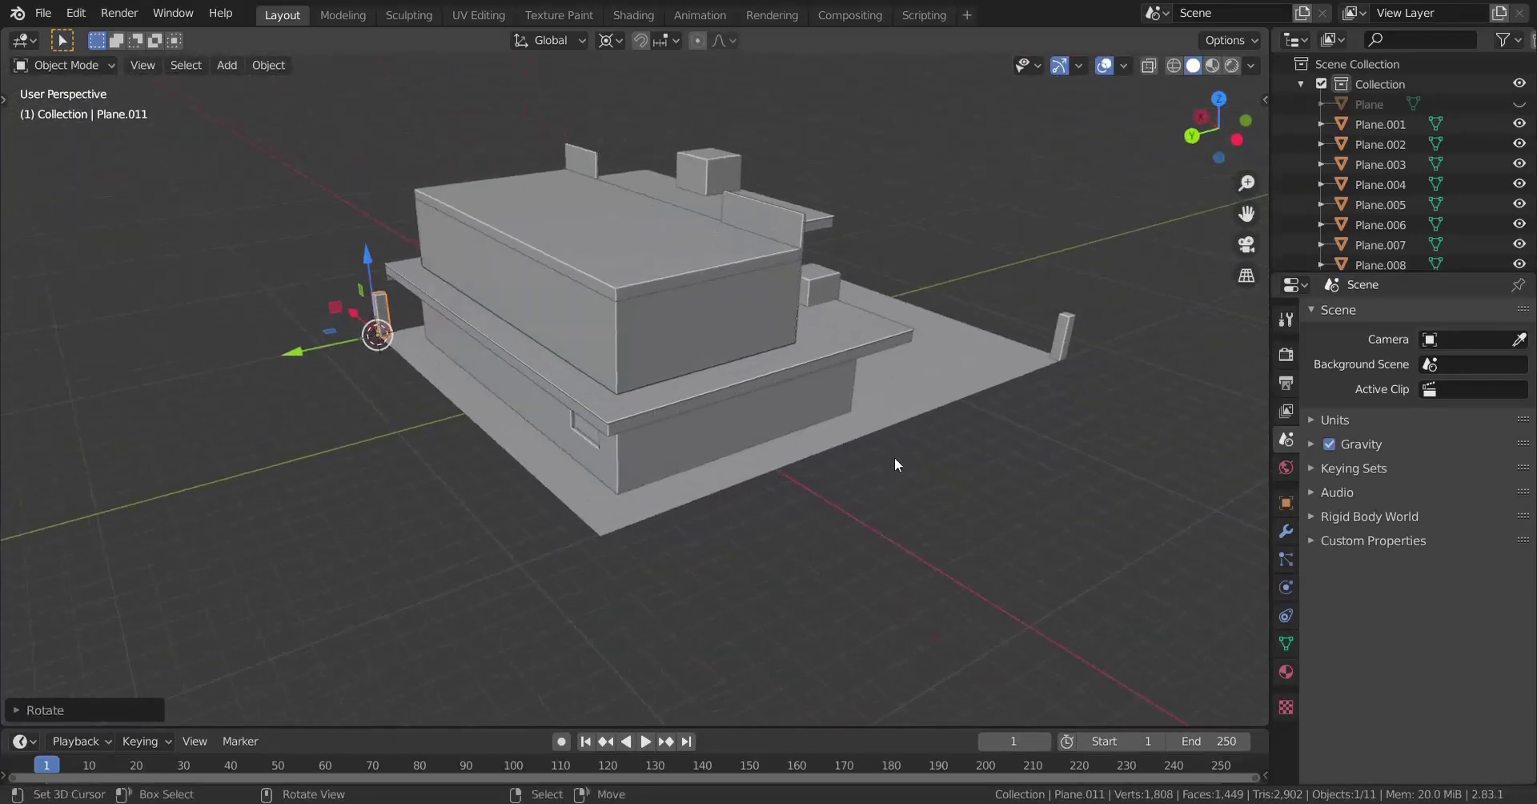
{"action": "right_click", "coordinate": [663, 505]}
{"action": "key", "text": "Tab"}
{"action": "right_click", "coordinate": [609, 548]}
{"action": "key", "text": "shift+s"}
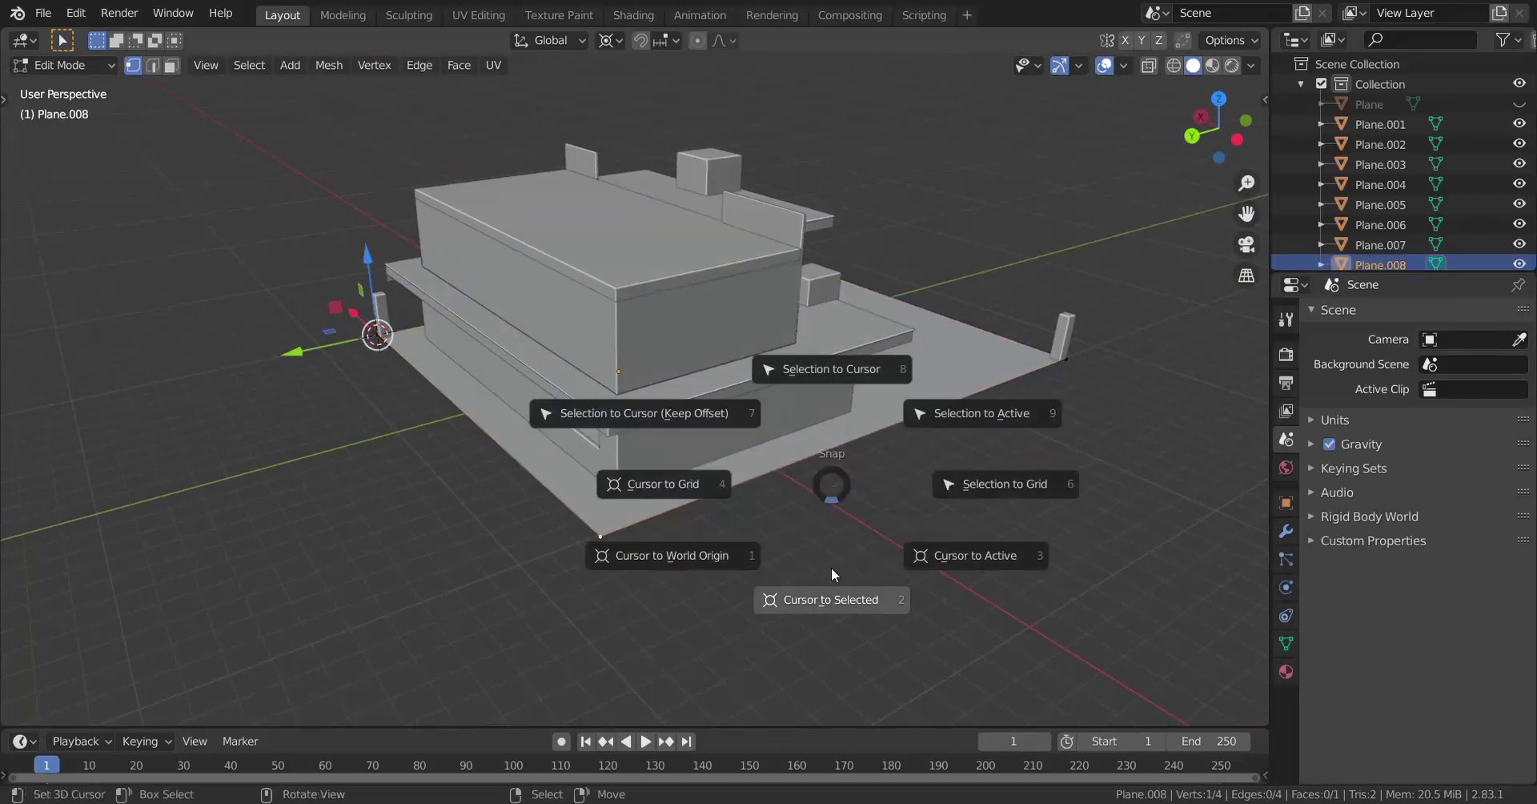
{"action": "left_click", "coordinate": [831, 573]}
Leave mesh editing, duplicate the front-left pillar in place, and snap the copy to the 3D cursor at the back-left corner
{"action": "key", "text": "Tab"}
{"action": "right_click", "coordinate": [1066, 338]}
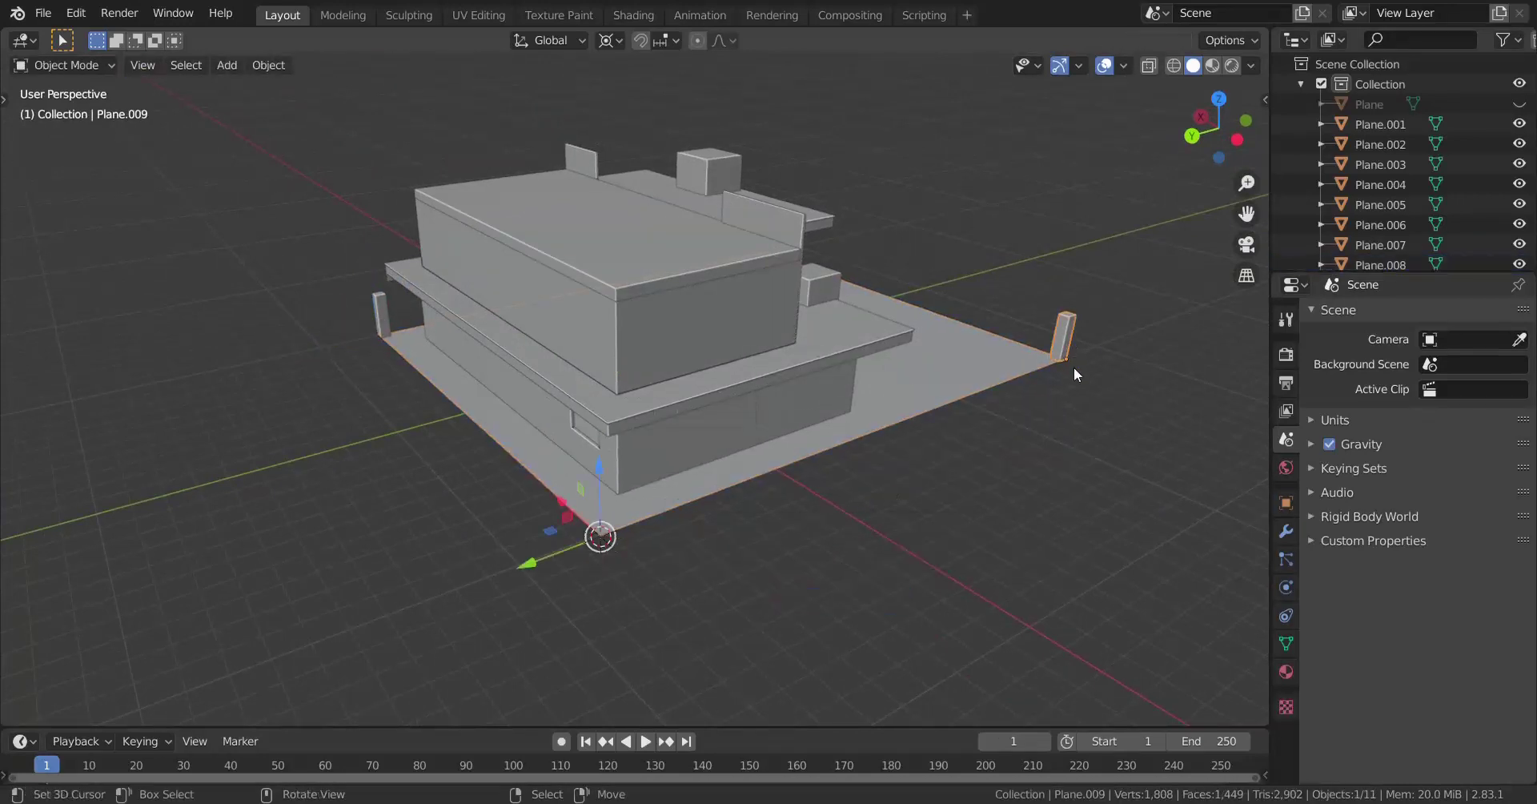
{"action": "key", "text": "shift+s"}
{"action": "key", "text": "Escape"}
{"action": "key", "text": "shift+d"}
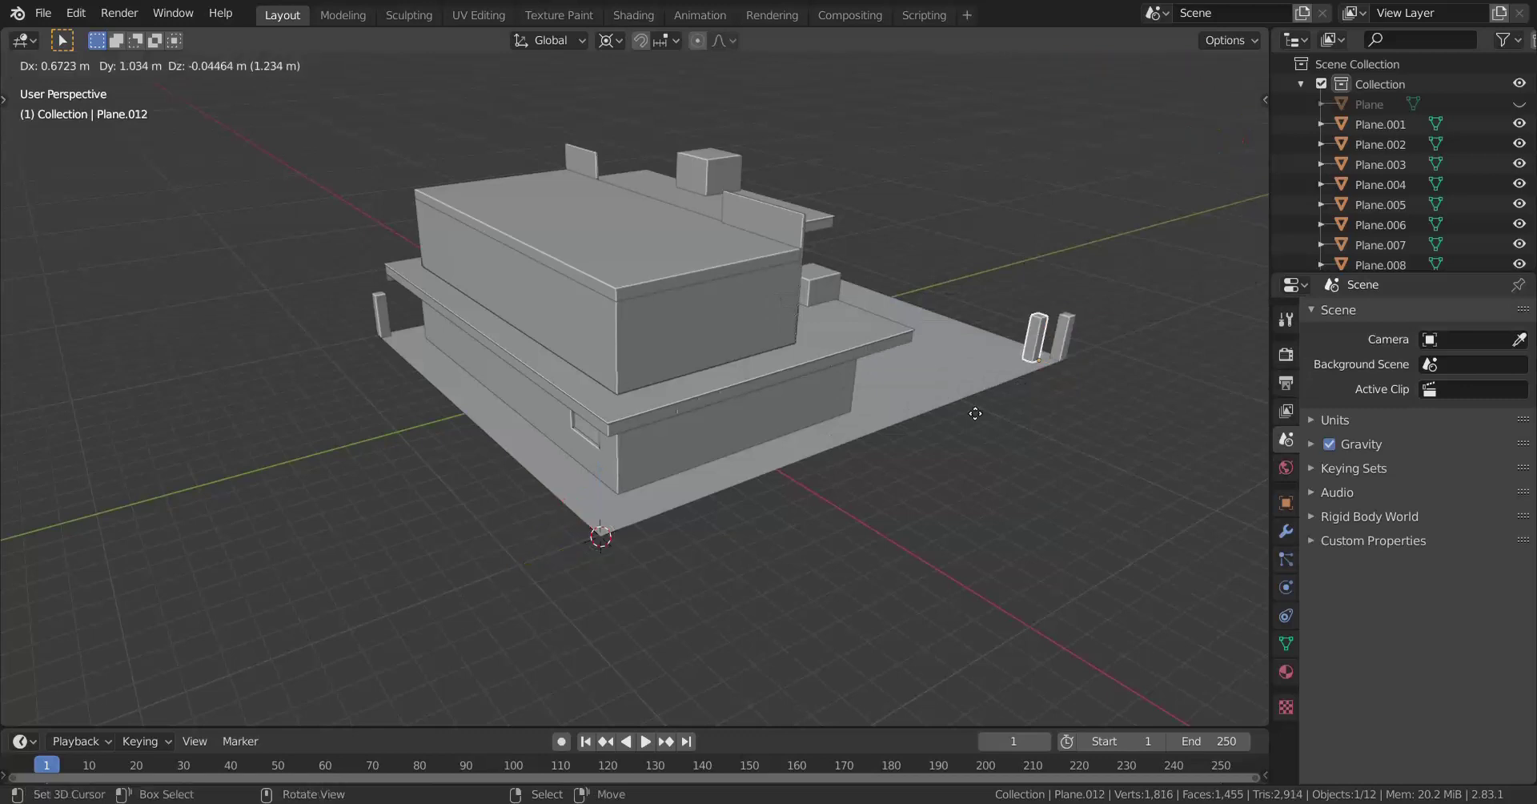
{"action": "right_click", "coordinate": [987, 429]}
{"action": "key", "text": "shift+s"}
{"action": "left_click", "coordinate": [995, 317]}
Rotate the back-left pillar 90° about the Z axis so it sits inside the ground's corner
{"action": "scroll", "coordinate": [910, 420], "scroll_direction": "up", "scroll_amount": 4}
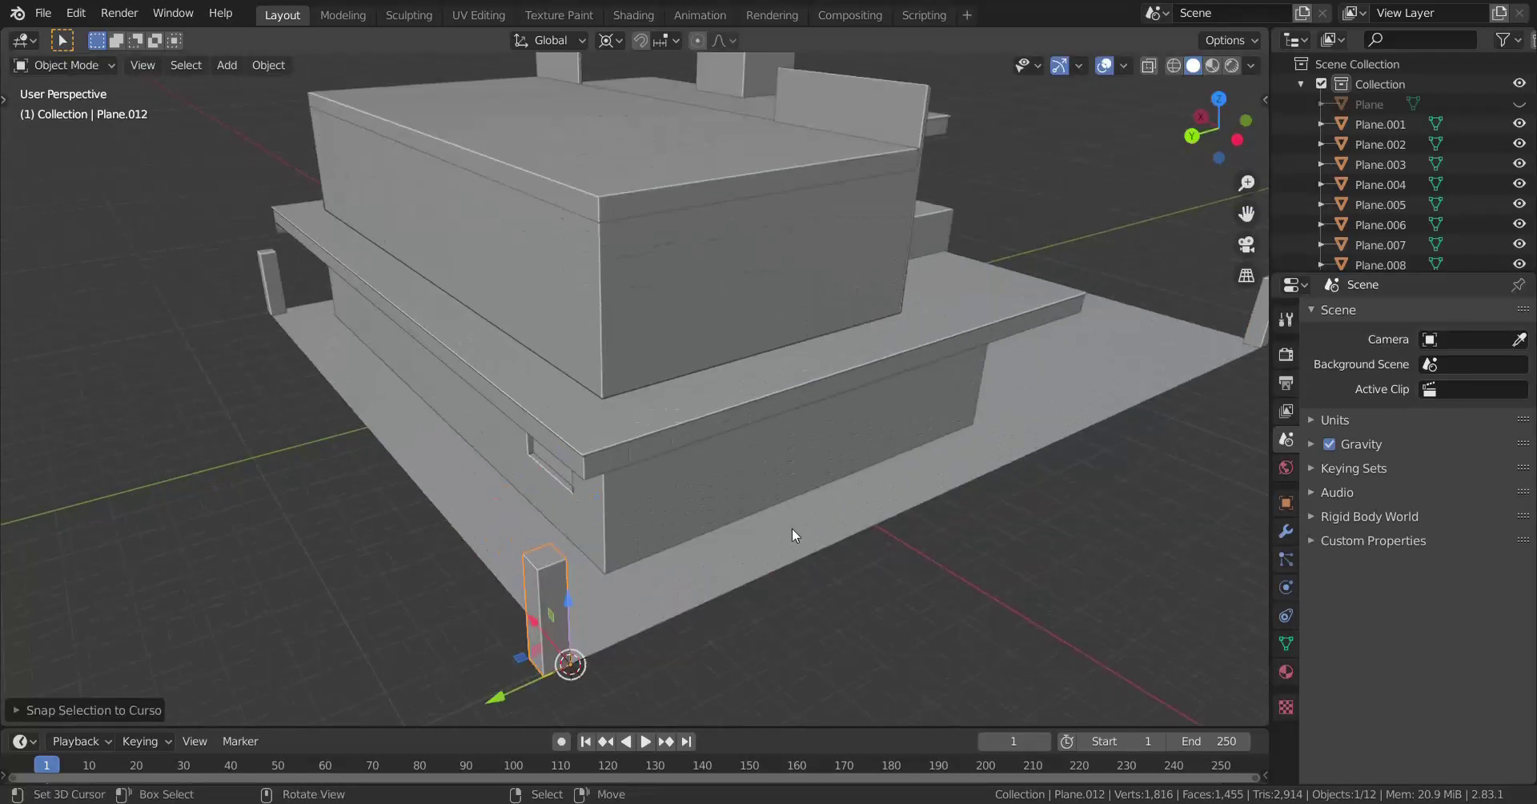
{"action": "type", "text": "r90"}
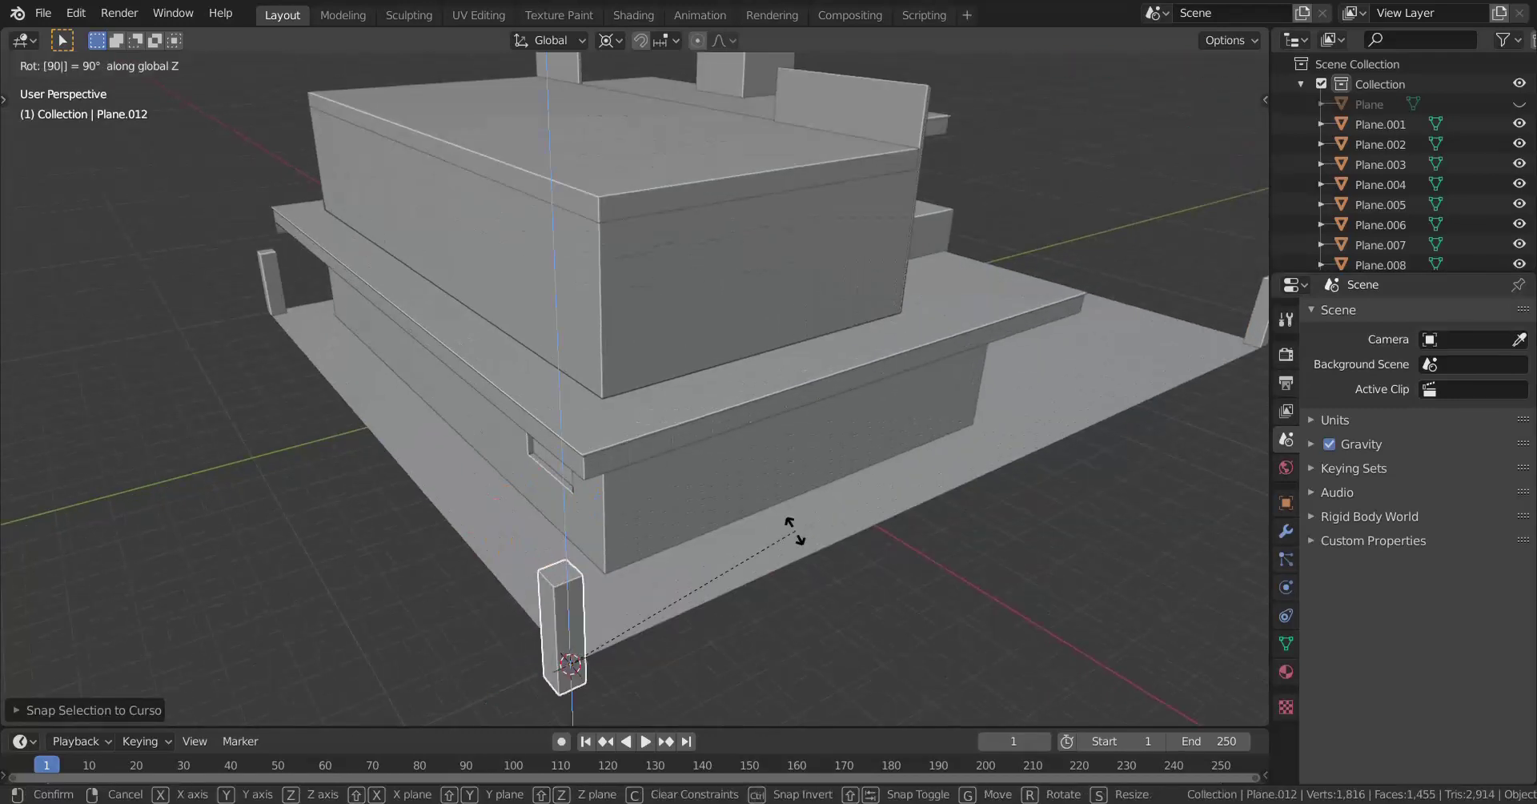
{"action": "key", "text": "Return"}
Duplicate the front-left corner pillar along the X axis to place a second pillar on the ground's front edge
{"action": "scroll", "coordinate": [795, 530], "scroll_direction": "down", "scroll_amount": 5}
{"action": "middle_click_drag", "start_coordinate": [690, 449], "coordinate": [382, 603]}
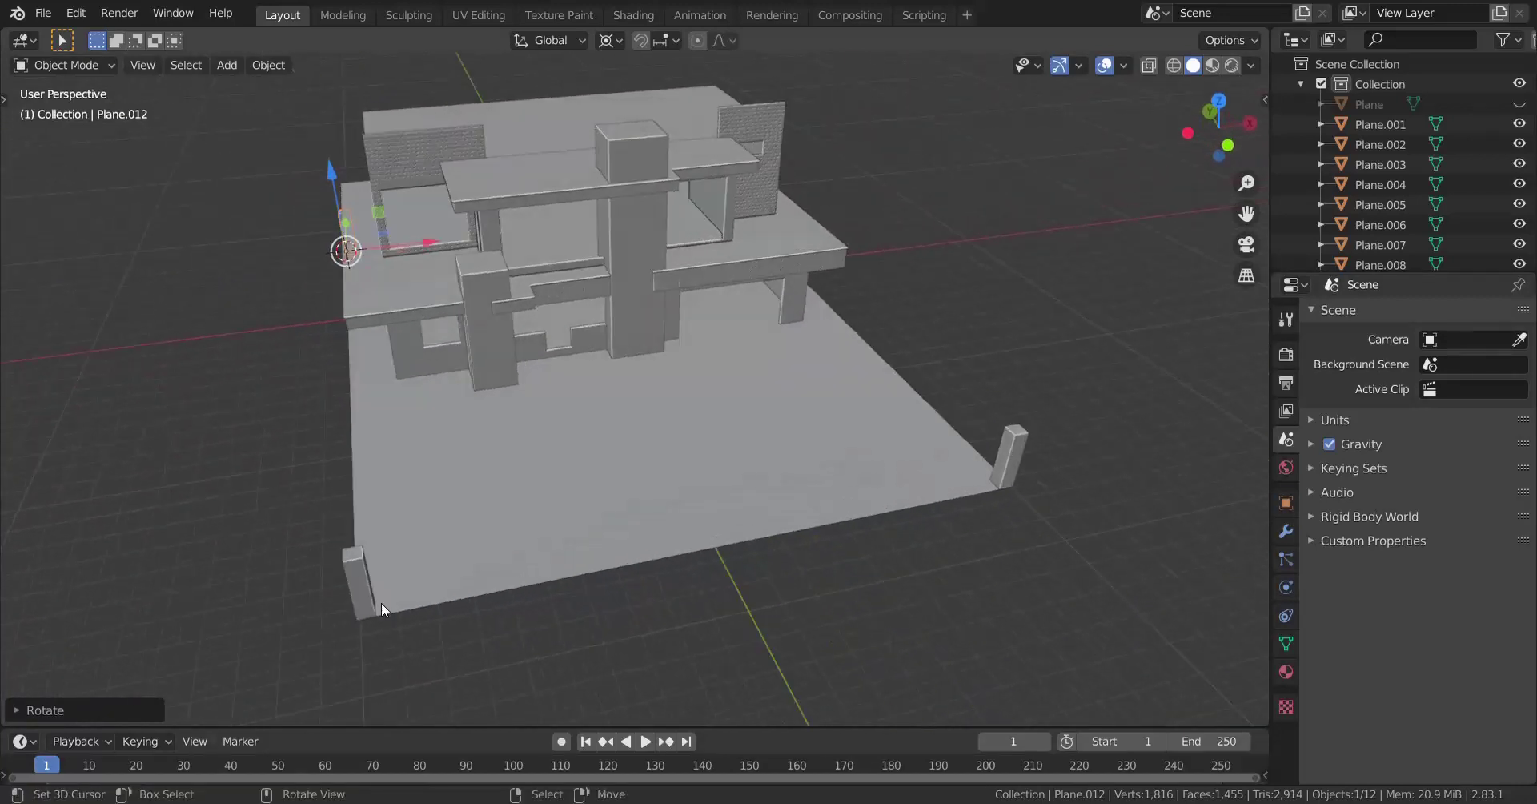
{"action": "left_click", "coordinate": [373, 585]}
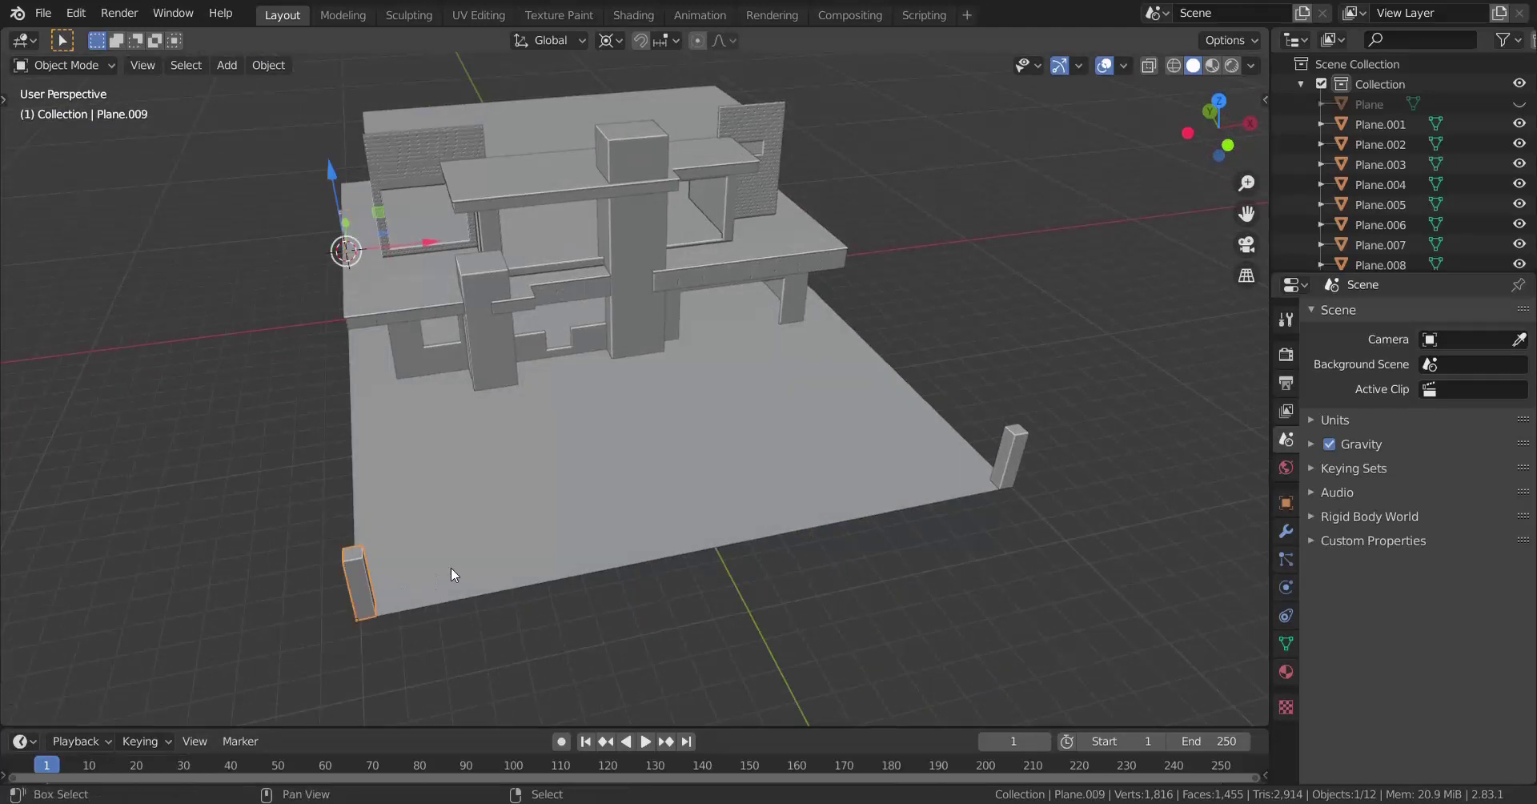
{"action": "key", "text": "shift+d"}
{"action": "key", "text": "x"}
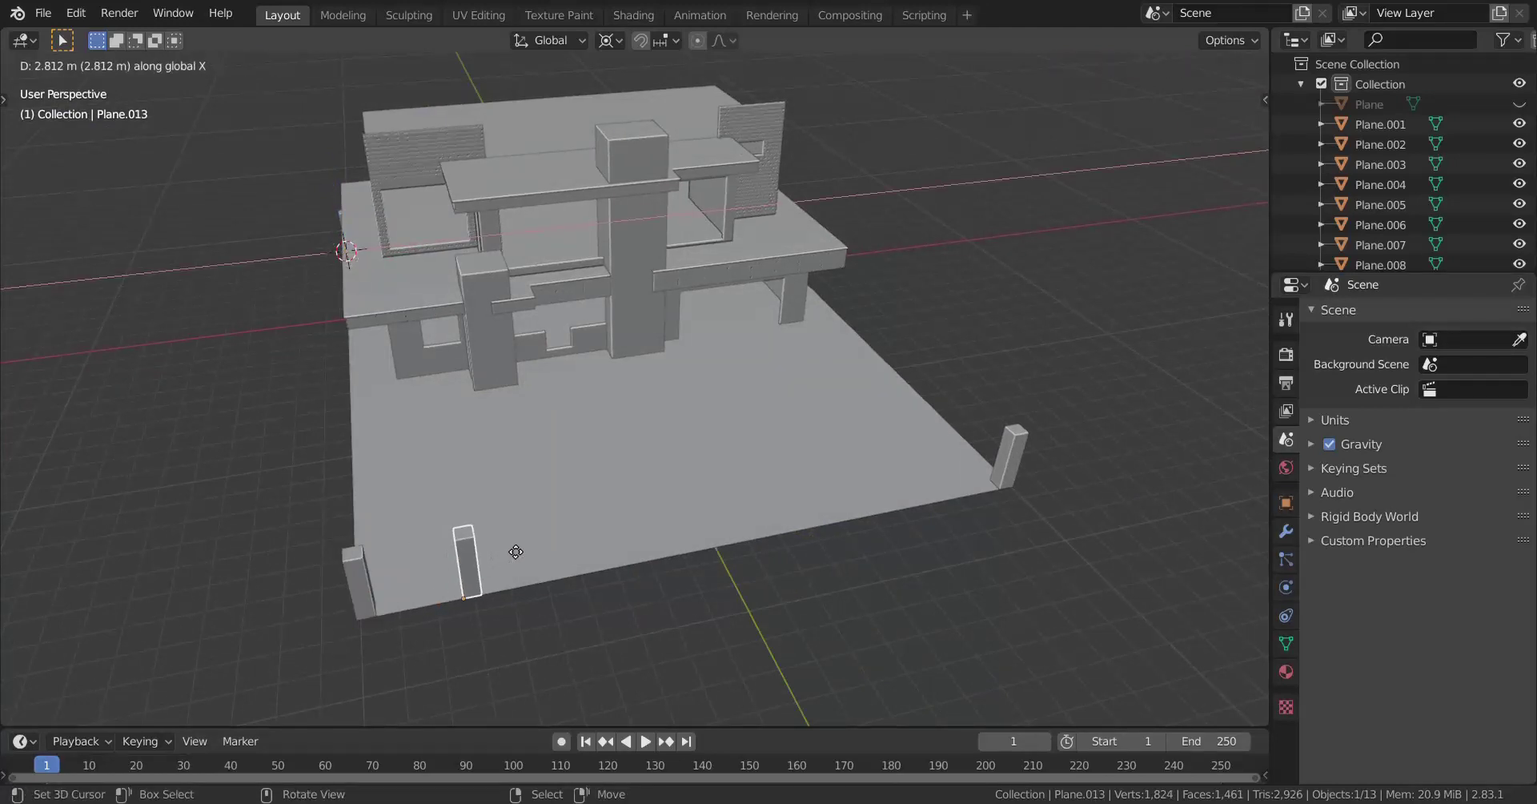
{"action": "mouse_move", "coordinate": [246, 617]}
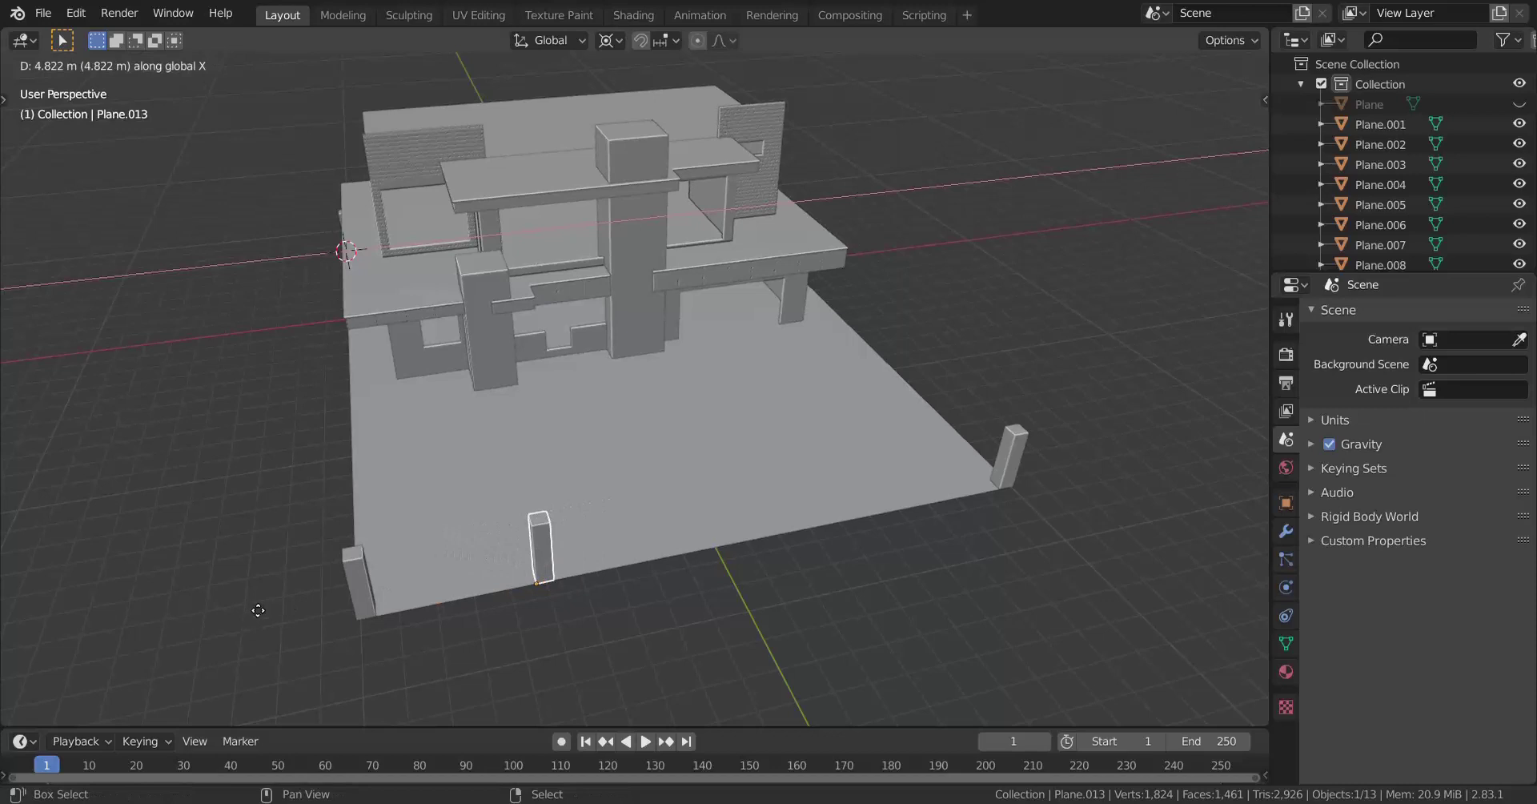
{"action": "mouse_move", "coordinate": [329, 581]}
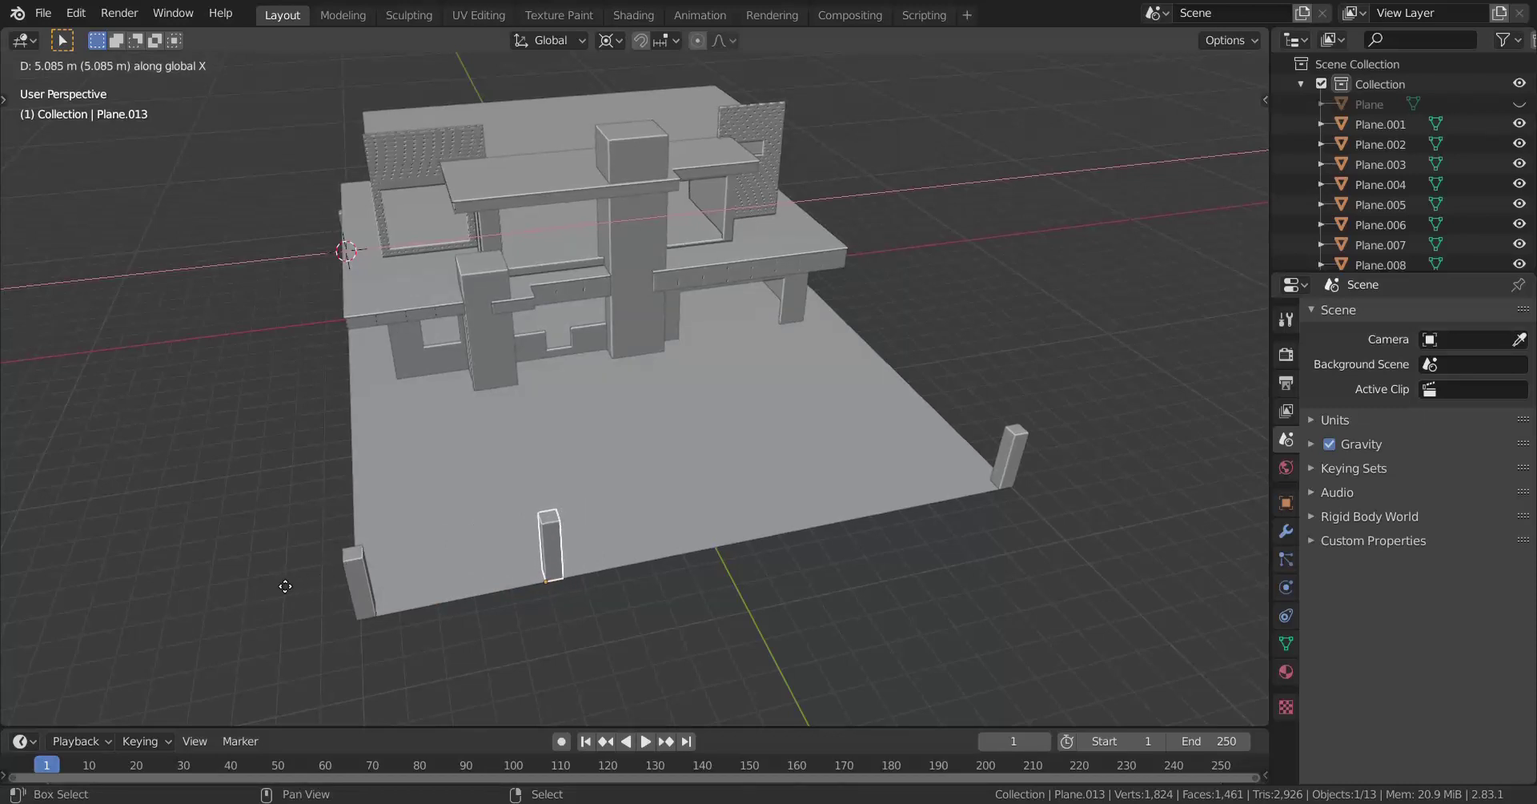
{"action": "left_click", "coordinate": [167, 610]}
Duplicate the second front-edge pillar about 2 m along the X axis
{"action": "key", "text": "shift+d"}
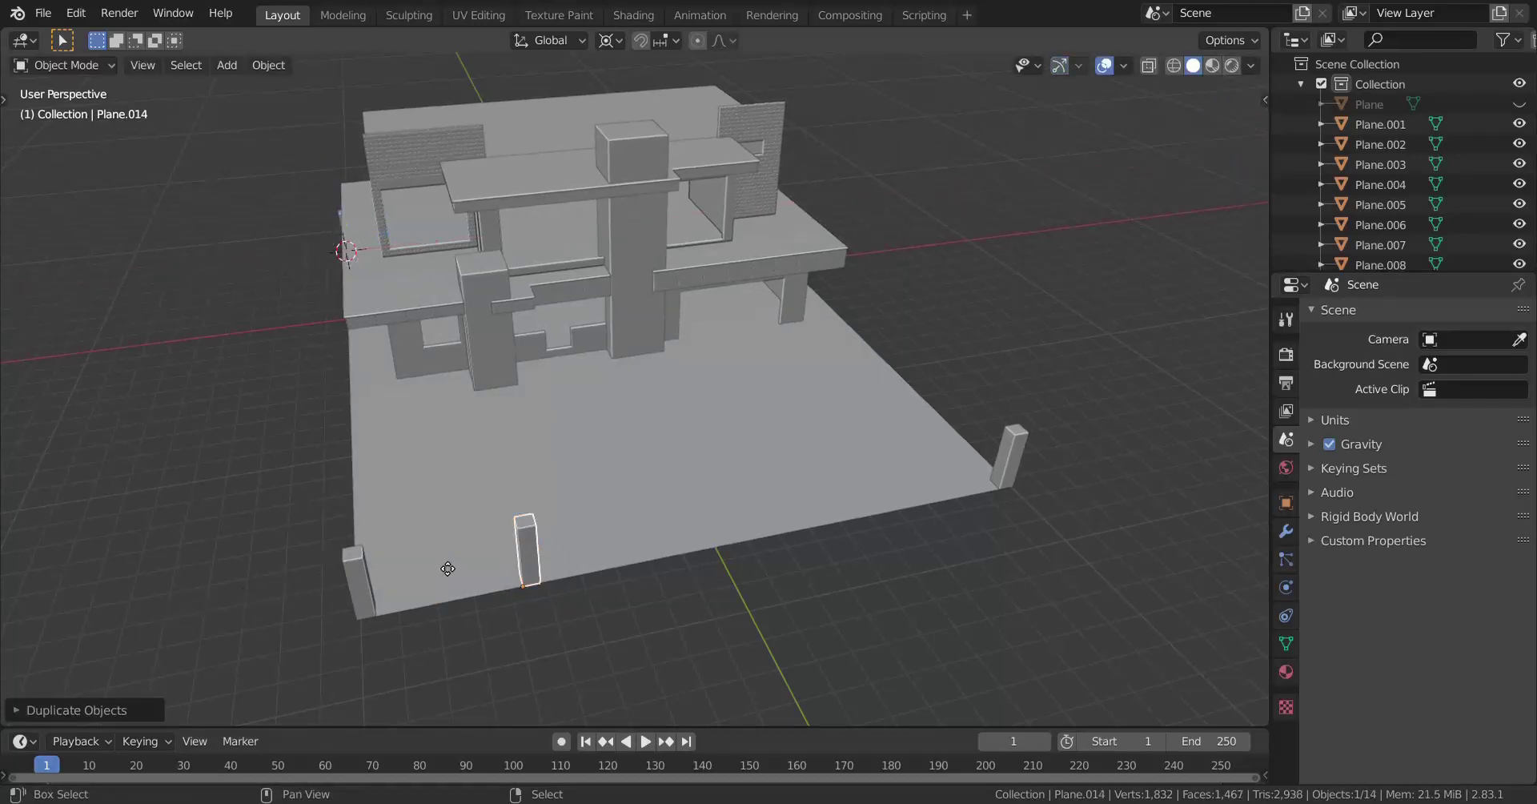
{"action": "key", "text": "shift+x"}
{"action": "key", "text": "y"}
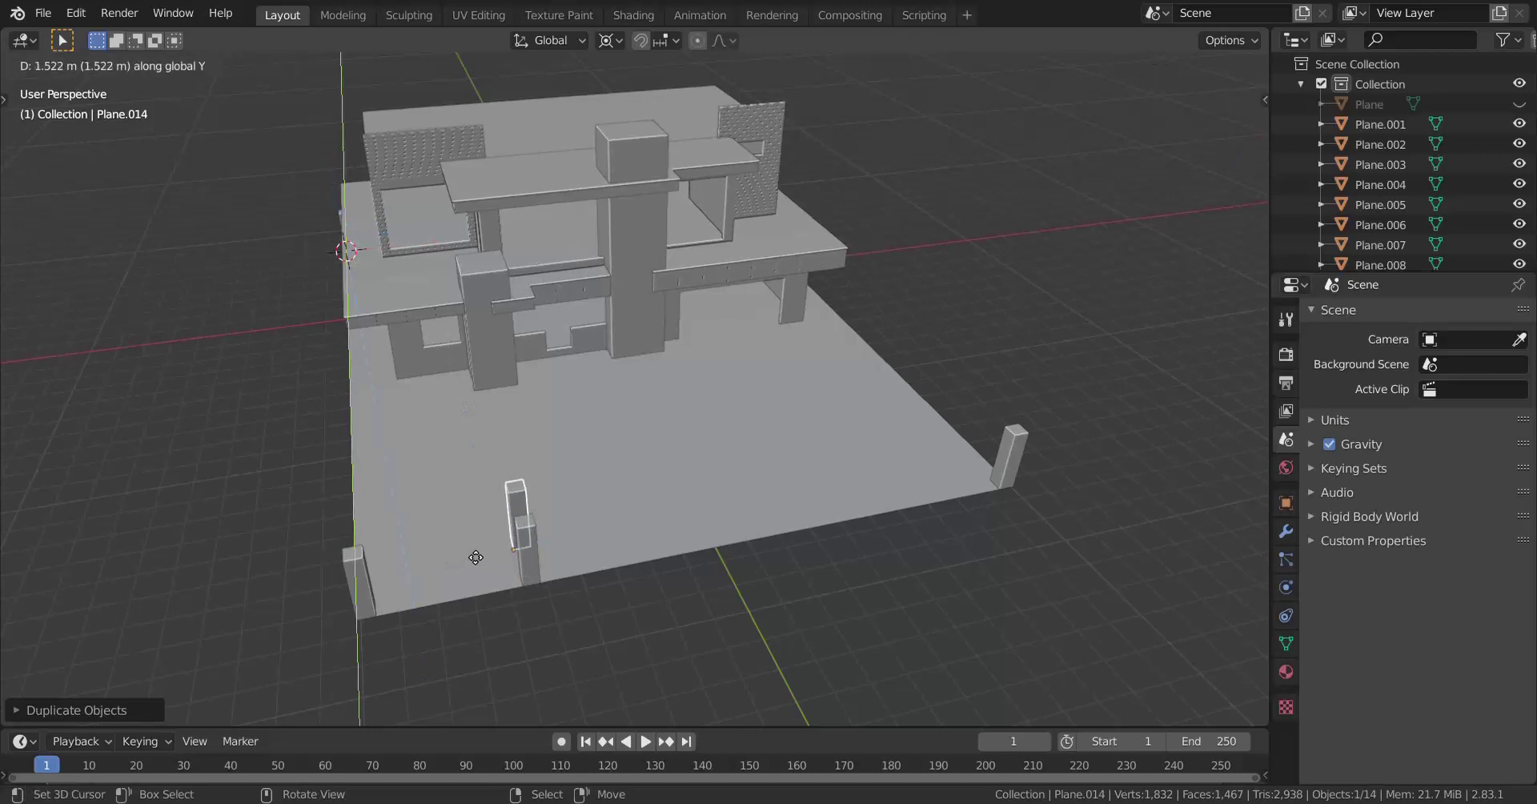
{"action": "key", "text": "x"}
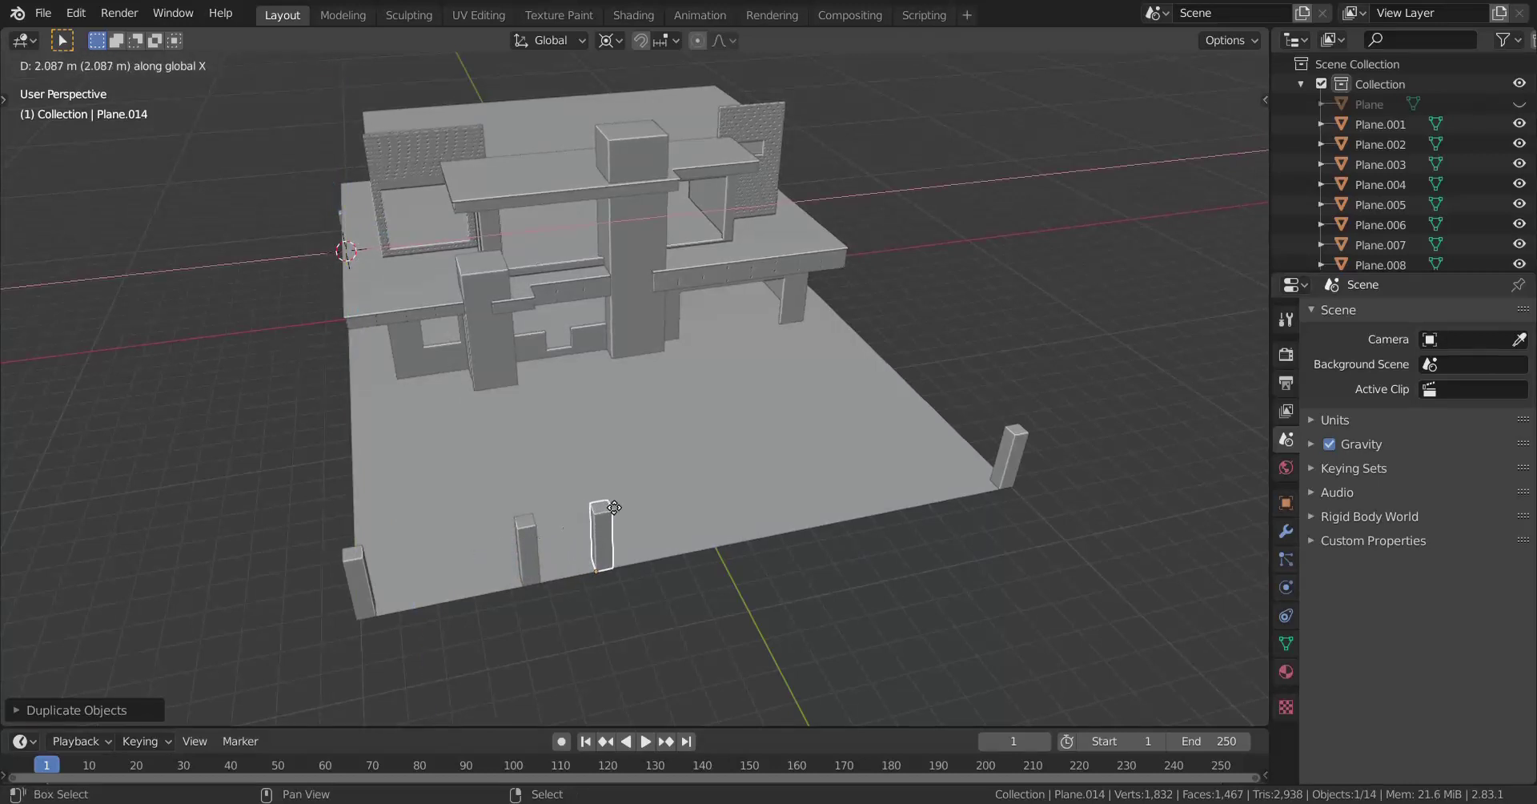
{"action": "left_click", "coordinate": [617, 516]}
Add two more pillar copies along the X axis, one about 4.1 m further on and one near the front-right pillar
{"action": "key", "text": "shift+d"}
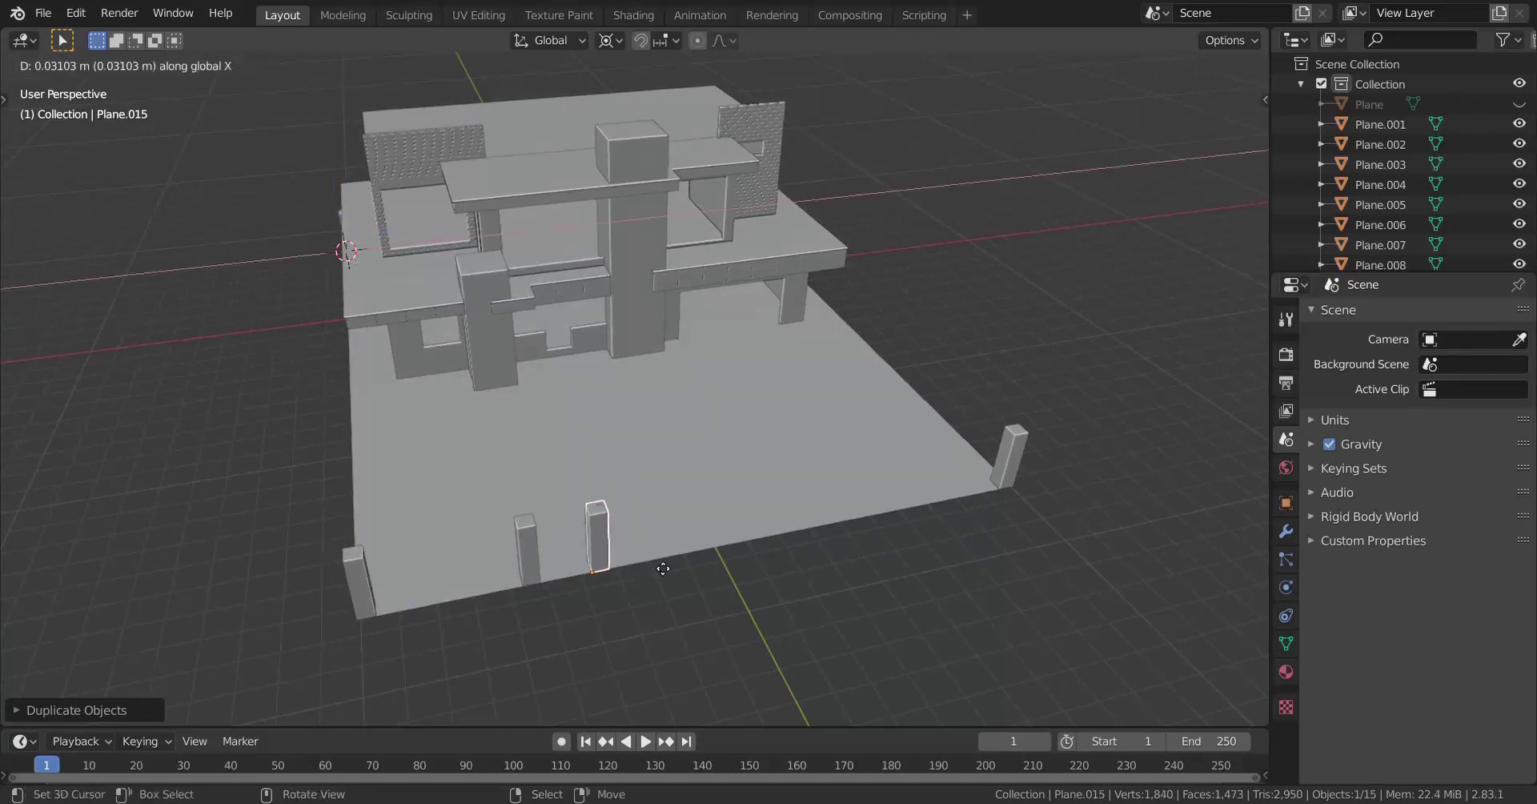
{"action": "key", "text": "x"}
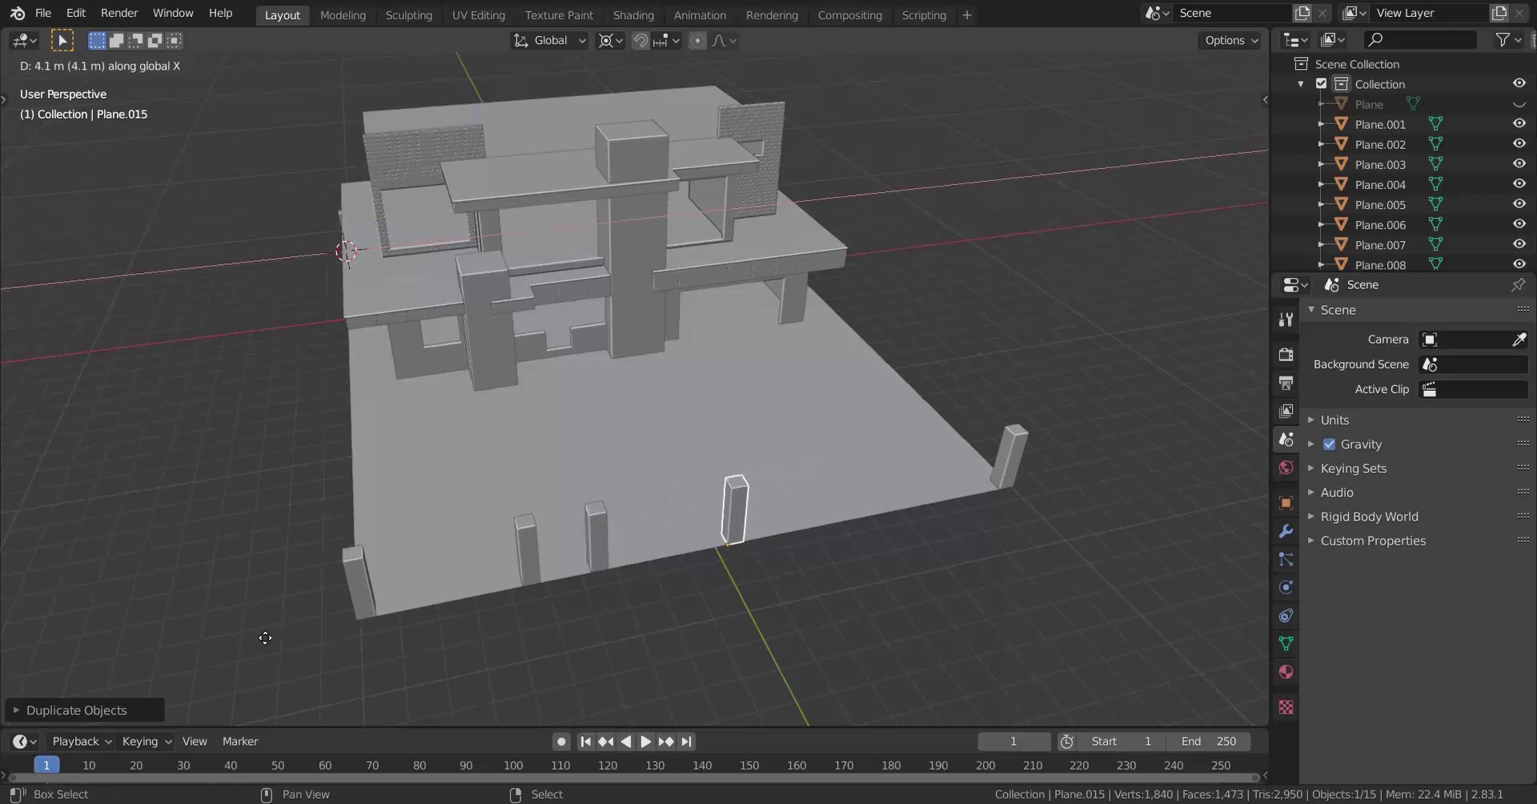
{"action": "left_click", "coordinate": [250, 644]}
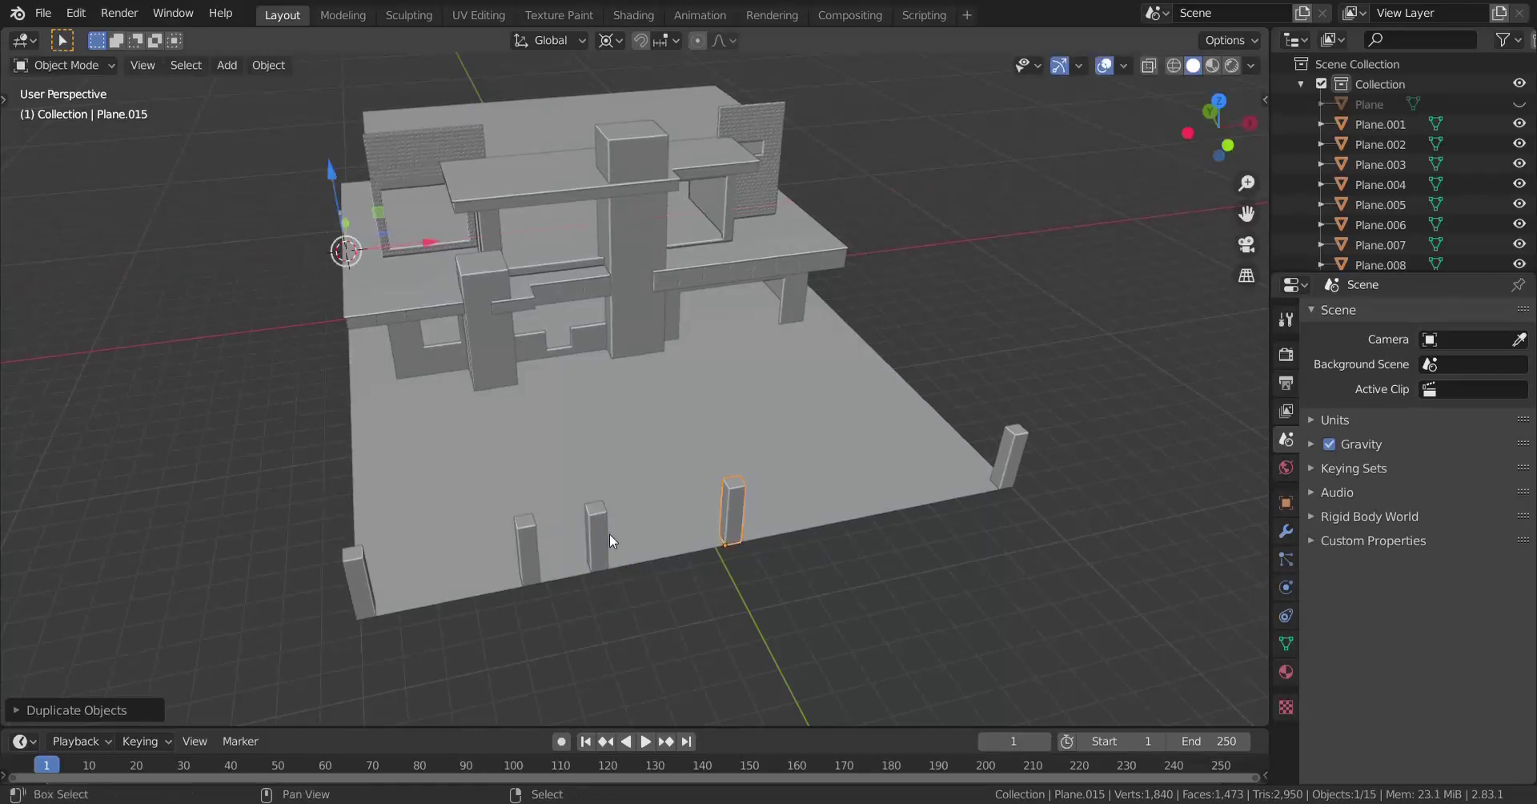
{"action": "key", "text": "shift+d"}
{"action": "key", "text": "x"}
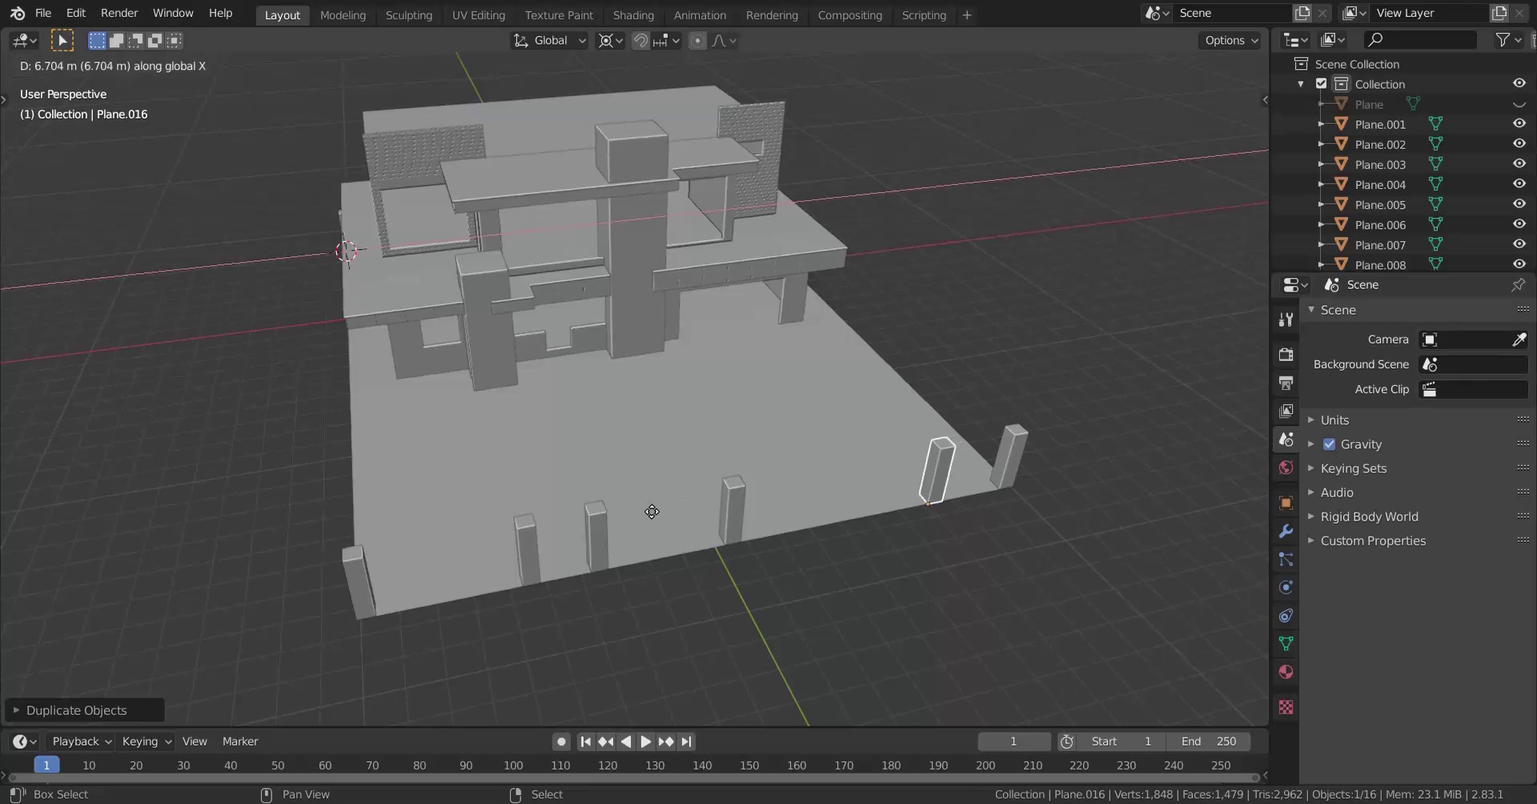
{"action": "left_click", "coordinate": [628, 513]}
Select all eight pillars around the ground plane and join them into a single object
{"action": "scroll", "coordinate": [628, 512], "scroll_direction": "down", "scroll_amount": 1}
{"action": "scroll", "coordinate": [698, 496], "scroll_direction": "up", "scroll_amount": 3}
{"action": "middle_click_drag", "start_coordinate": [627, 512], "coordinate": [992, 474]}
{"action": "left_click", "coordinate": [1006, 535]}
{"action": "key", "text": "Tab"}
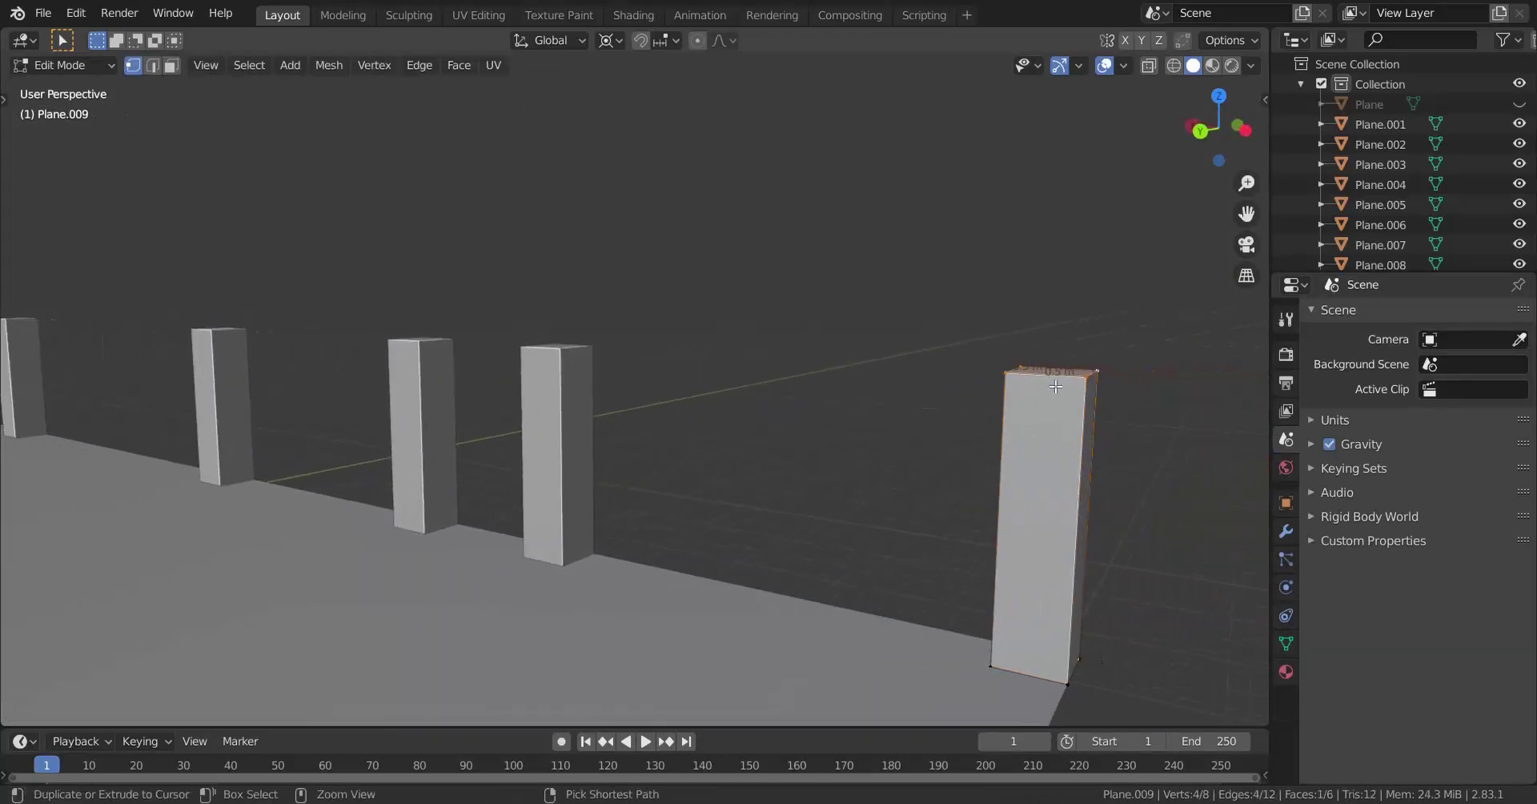
{"action": "key", "text": "Tab"}
{"action": "scroll", "coordinate": [772, 521], "scroll_direction": "down", "scroll_amount": 5}
{"action": "middle_click_drag", "start_coordinate": [772, 521], "coordinate": [392, 481]}
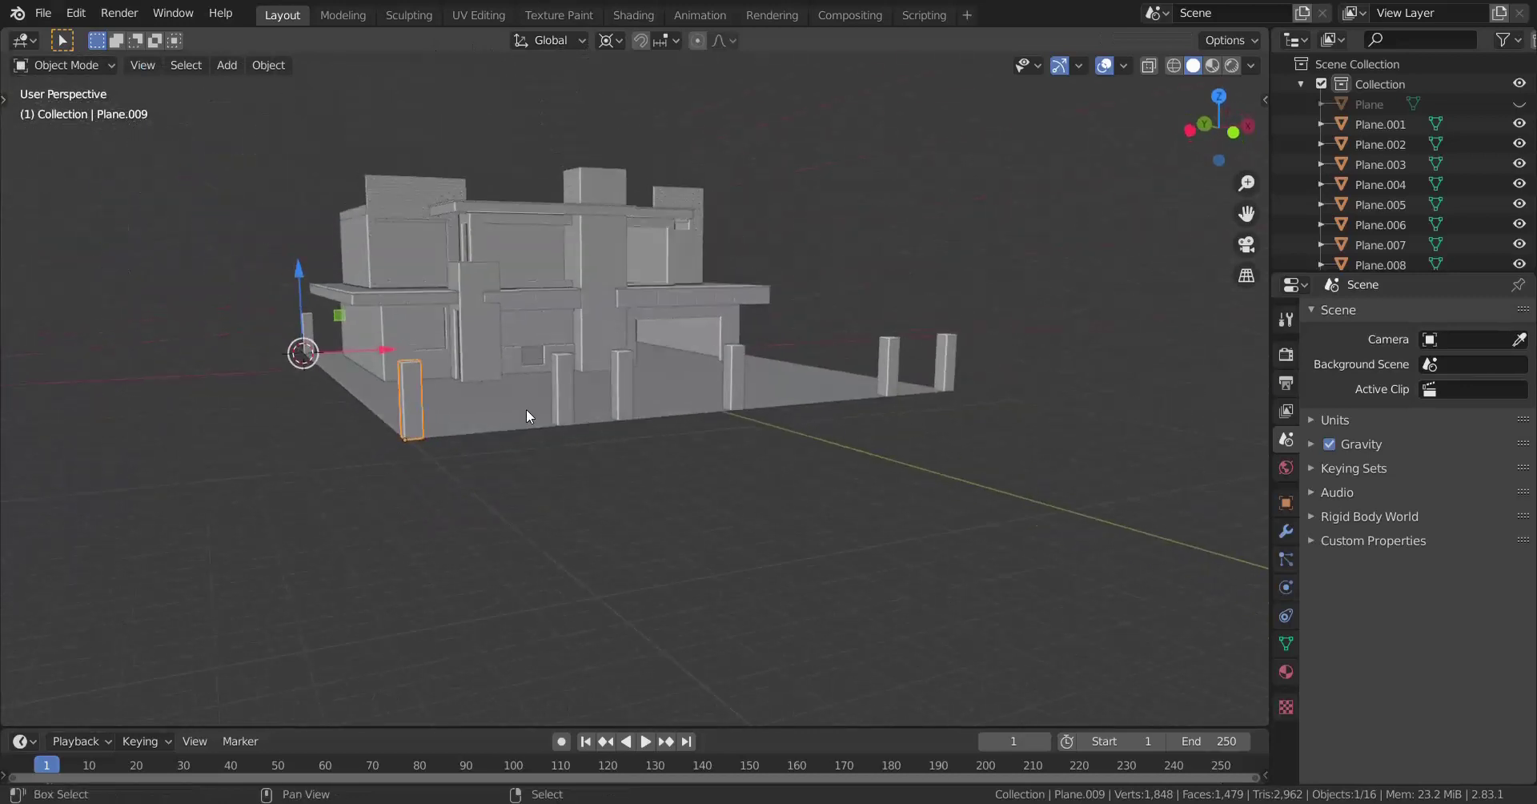
{"action": "left_click", "coordinate": [612, 377], "text": "shift"}
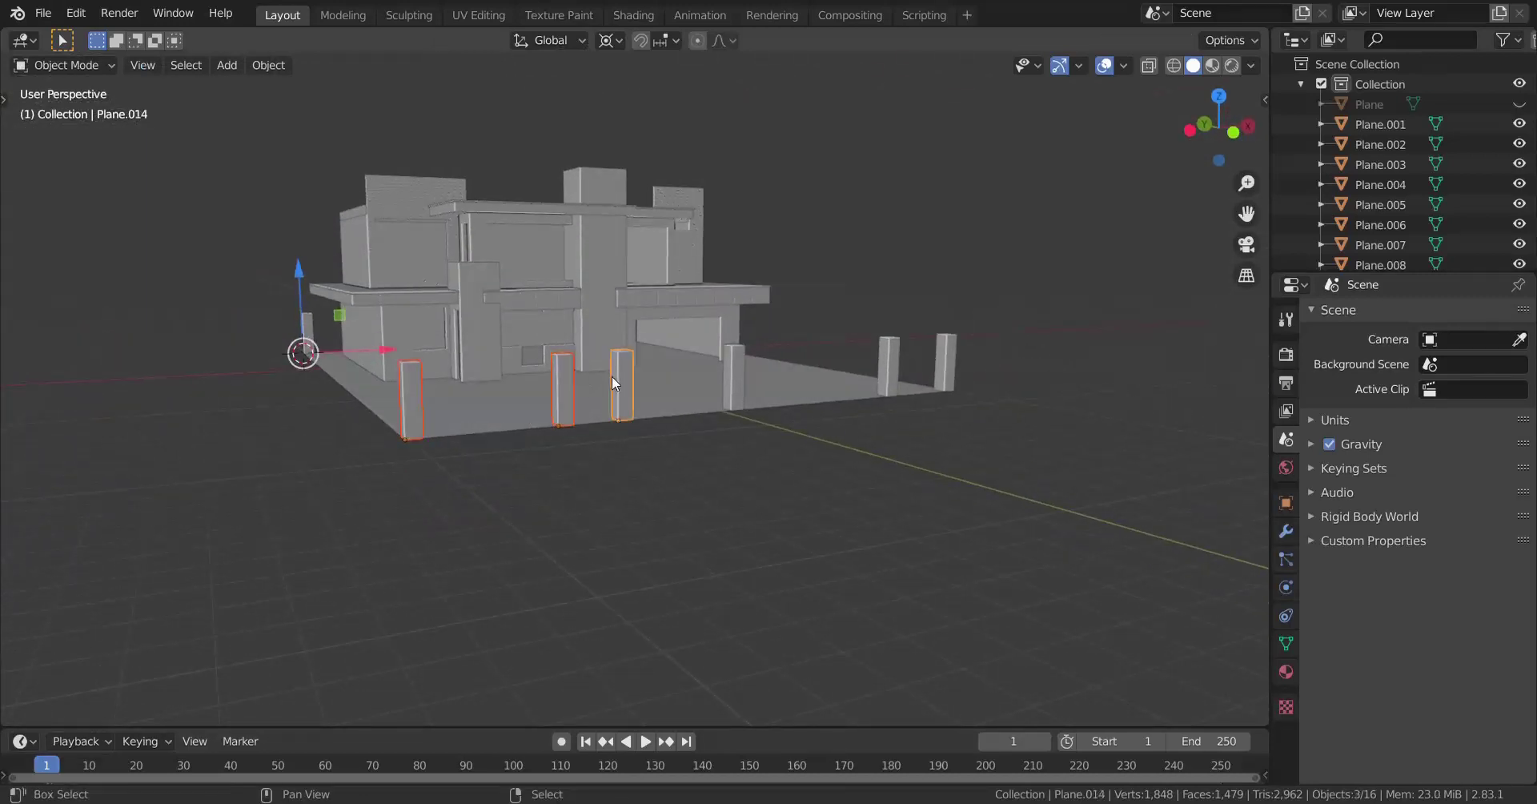
{"action": "left_click", "coordinate": [885, 352], "text": "shift"}
{"action": "left_click", "coordinate": [947, 356], "text": "shift"}
{"action": "middle_click_drag", "start_coordinate": [947, 356], "coordinate": [580, 493]}
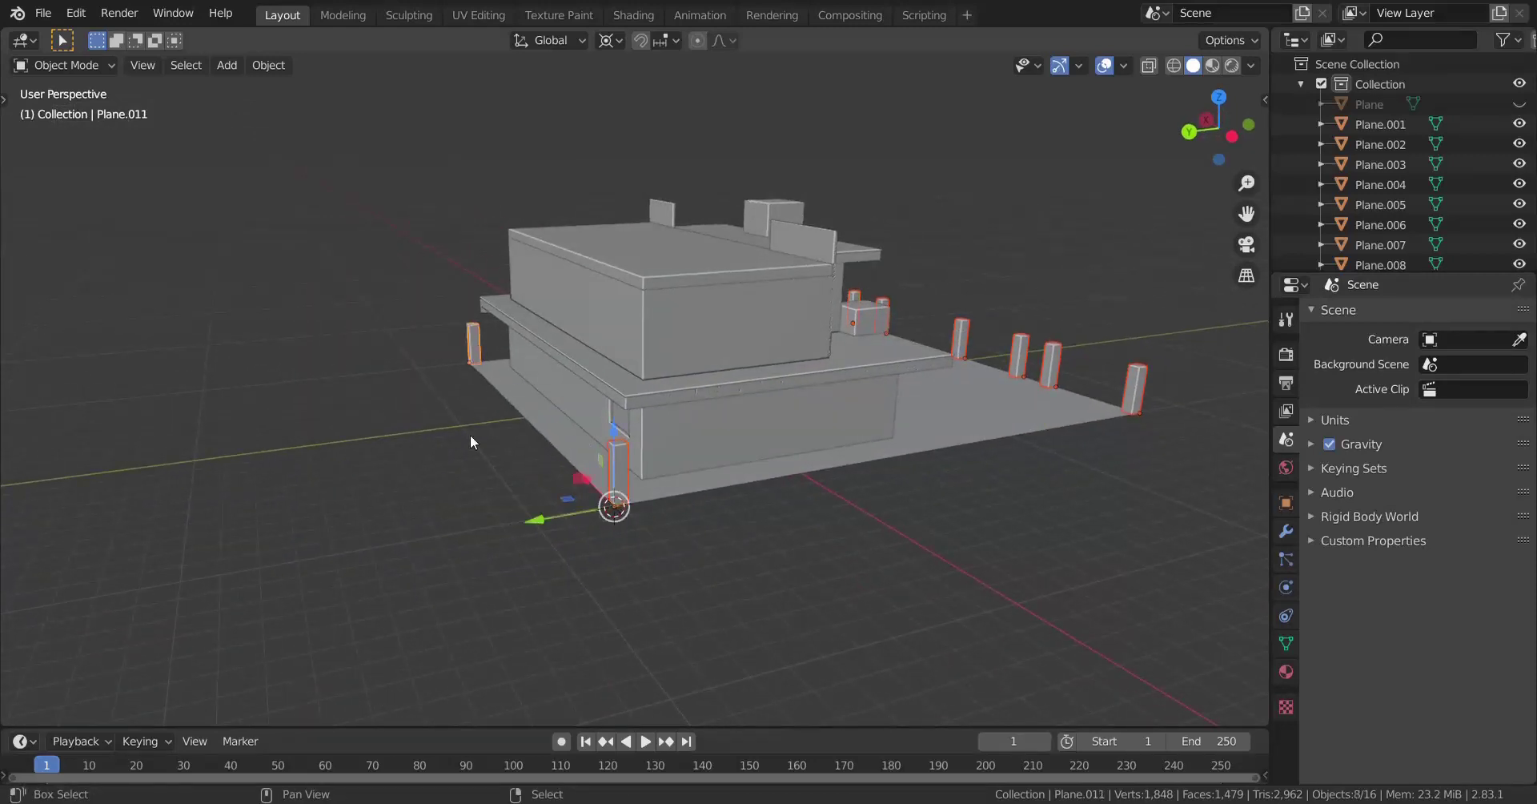
{"action": "key", "text": "ctrl+j"}
Enter mesh editing on the joined pillars, switch to face selection, and select the front-left corner pillar's side face towards the house
{"action": "middle_click_drag", "start_coordinate": [453, 415], "coordinate": [785, 567]}
{"action": "scroll", "coordinate": [699, 539], "scroll_direction": "up", "scroll_amount": 4}
{"action": "key", "text": "Tab"}
{"action": "scroll", "coordinate": [786, 567], "scroll_direction": "down", "scroll_amount": 2}
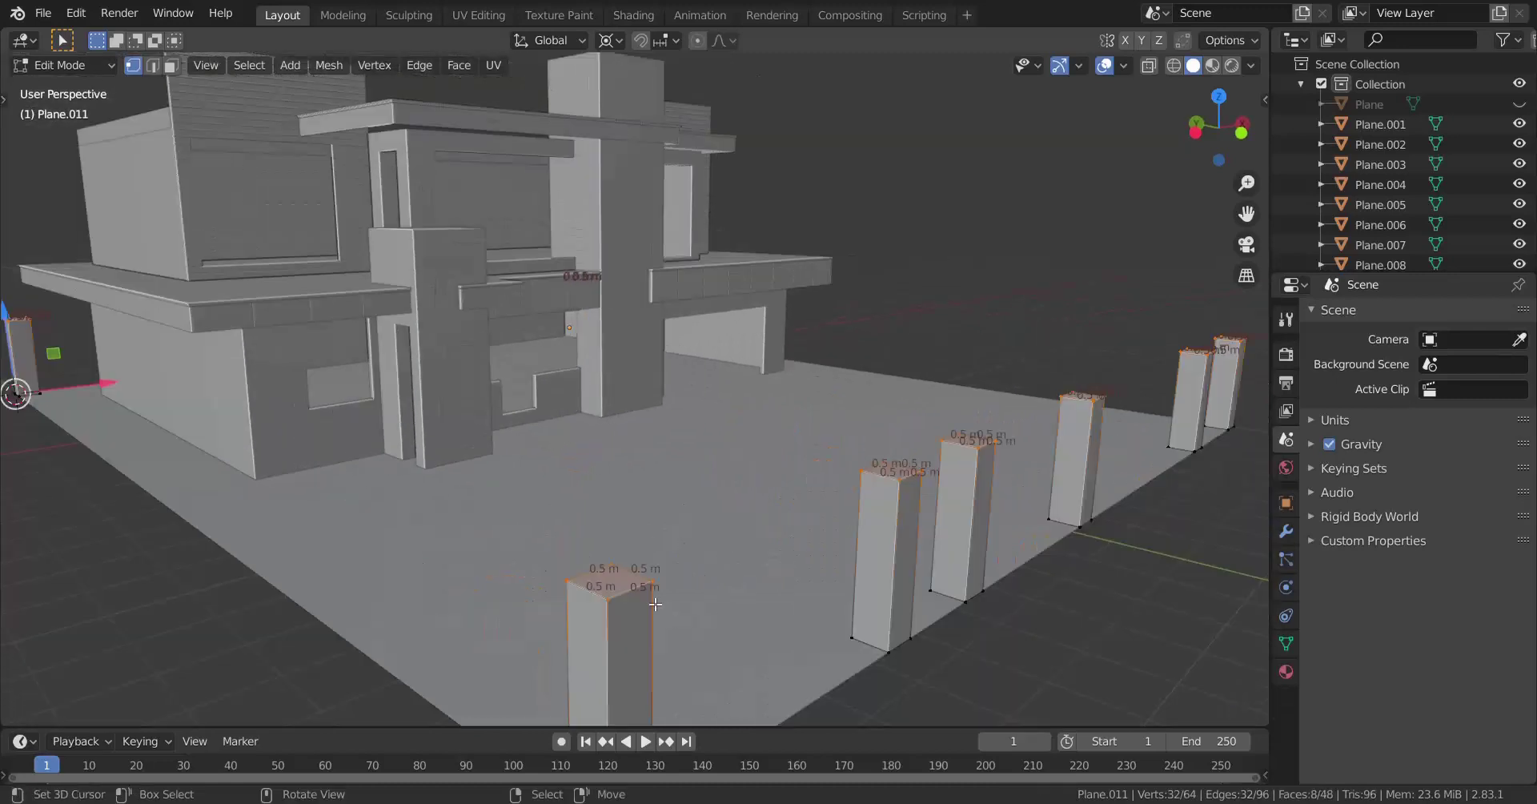
{"action": "right_click", "coordinate": [593, 595]}
{"action": "key", "text": "KP_Decimal"}
{"action": "scroll", "coordinate": [594, 594], "scroll_direction": "down", "scroll_amount": 16}
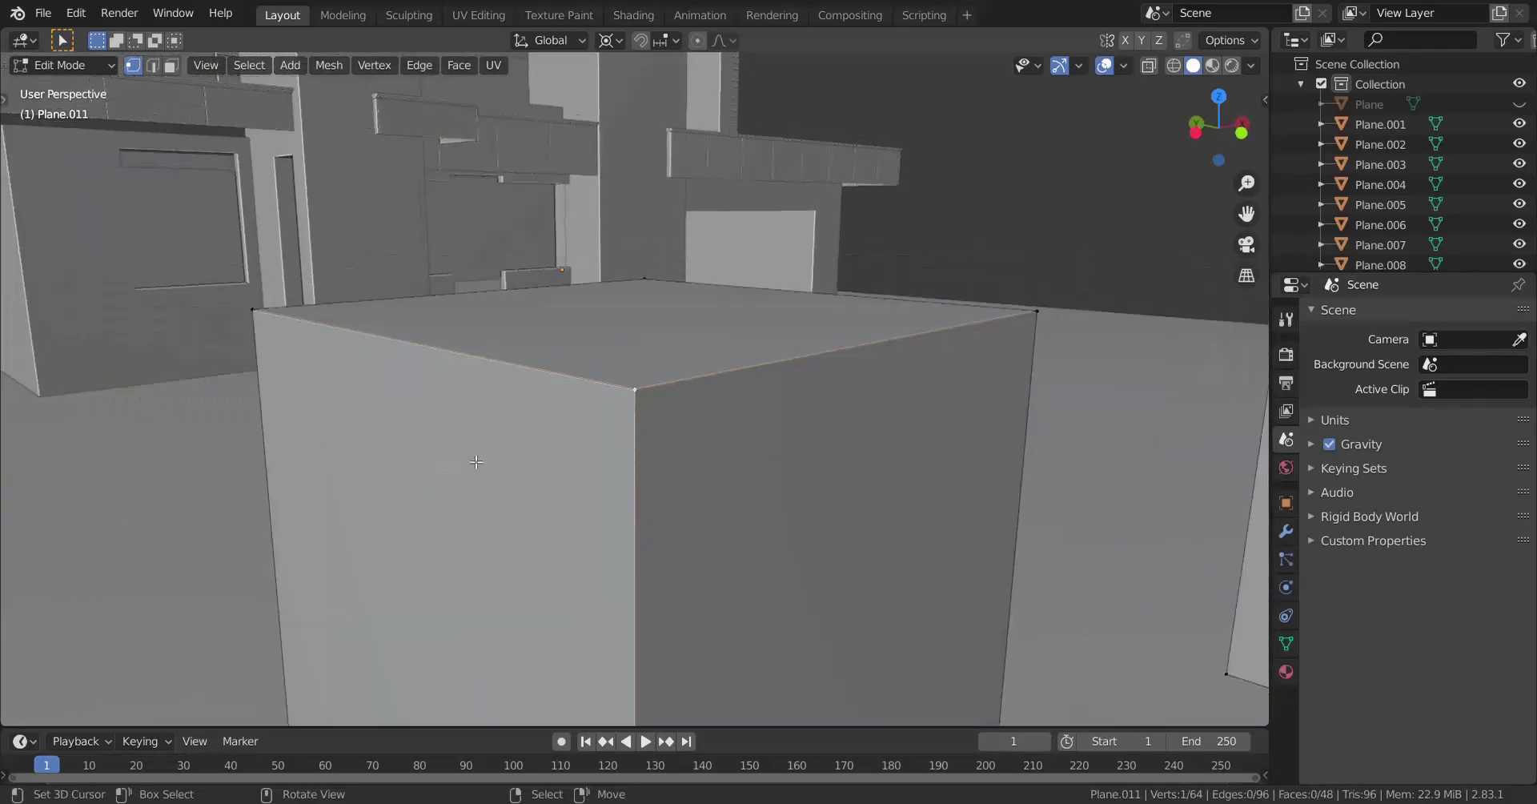
{"action": "middle_click_drag", "start_coordinate": [501, 590], "coordinate": [792, 561]}
{"action": "scroll", "coordinate": [672, 556], "scroll_direction": "up", "scroll_amount": 5}
{"action": "middle_click_drag", "start_coordinate": [560, 436], "coordinate": [530, 487]}
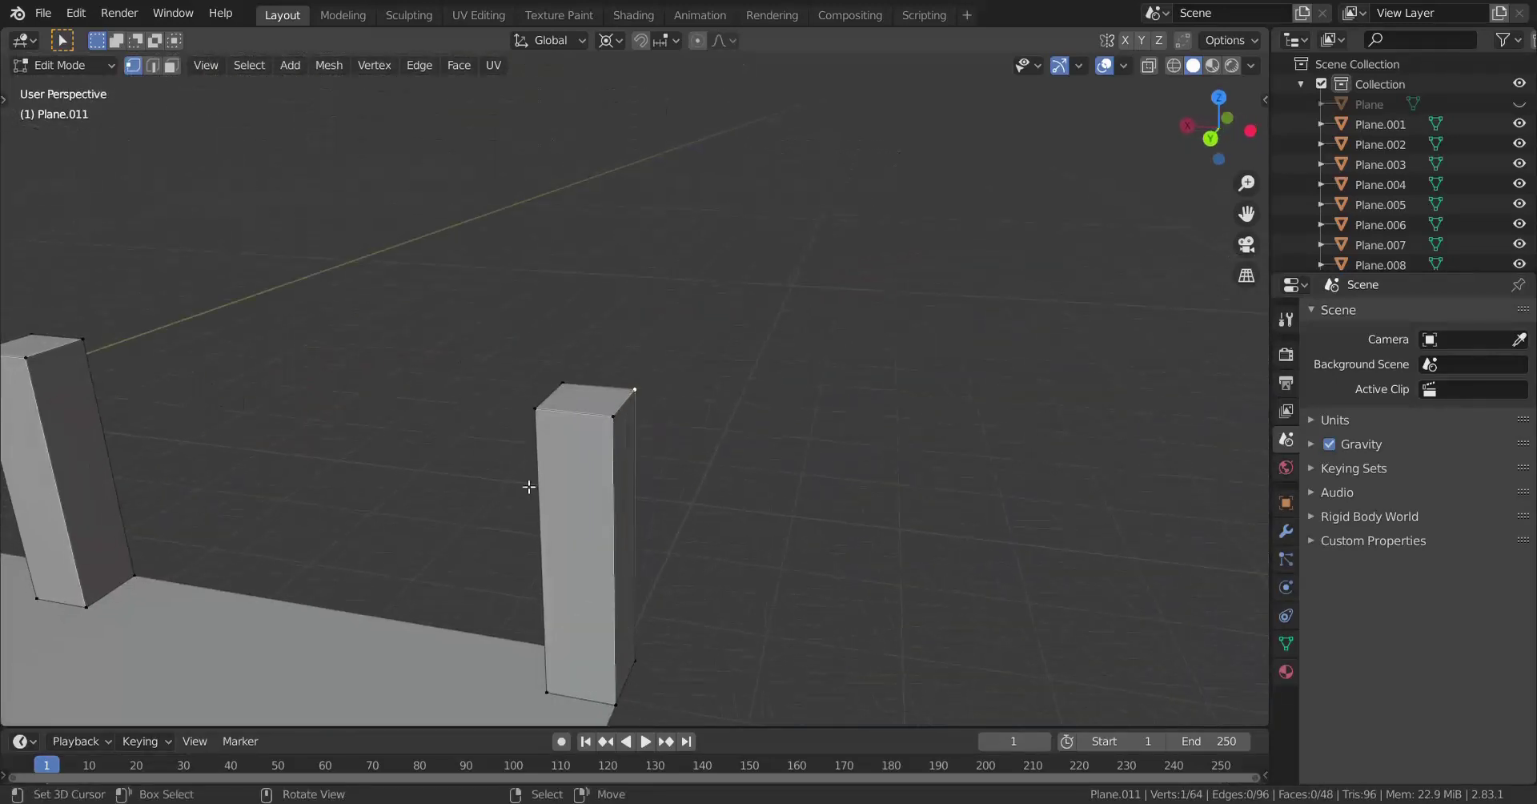
{"action": "left_click", "coordinate": [172, 67]}
{"action": "left_click", "coordinate": [575, 525]}
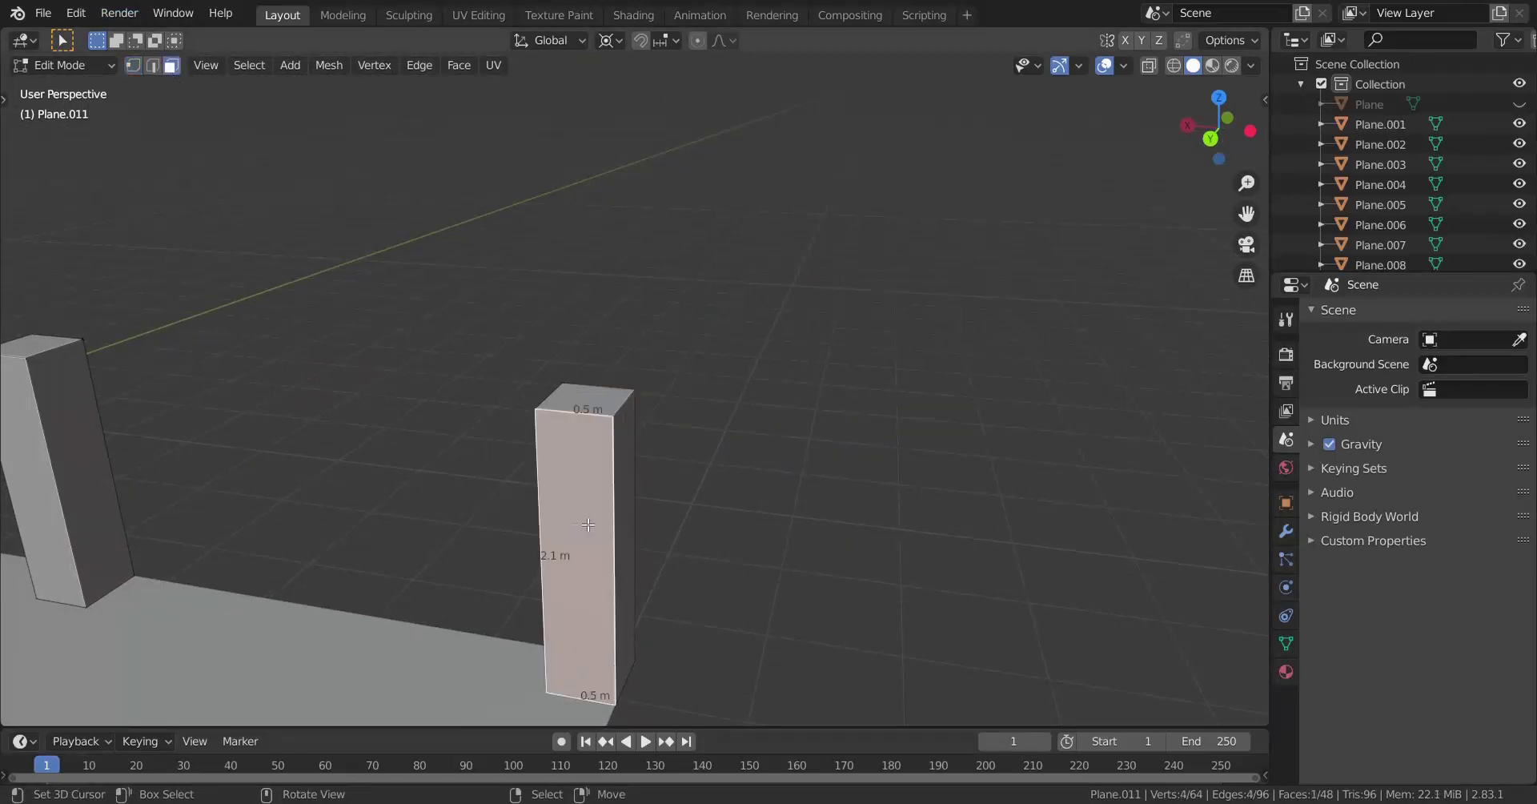
Duplicate the selected pillar face in place
{"action": "middle_click_drag", "start_coordinate": [758, 571], "coordinate": [727, 506], "text": "shift"}
{"action": "key", "text": "shift+d"}
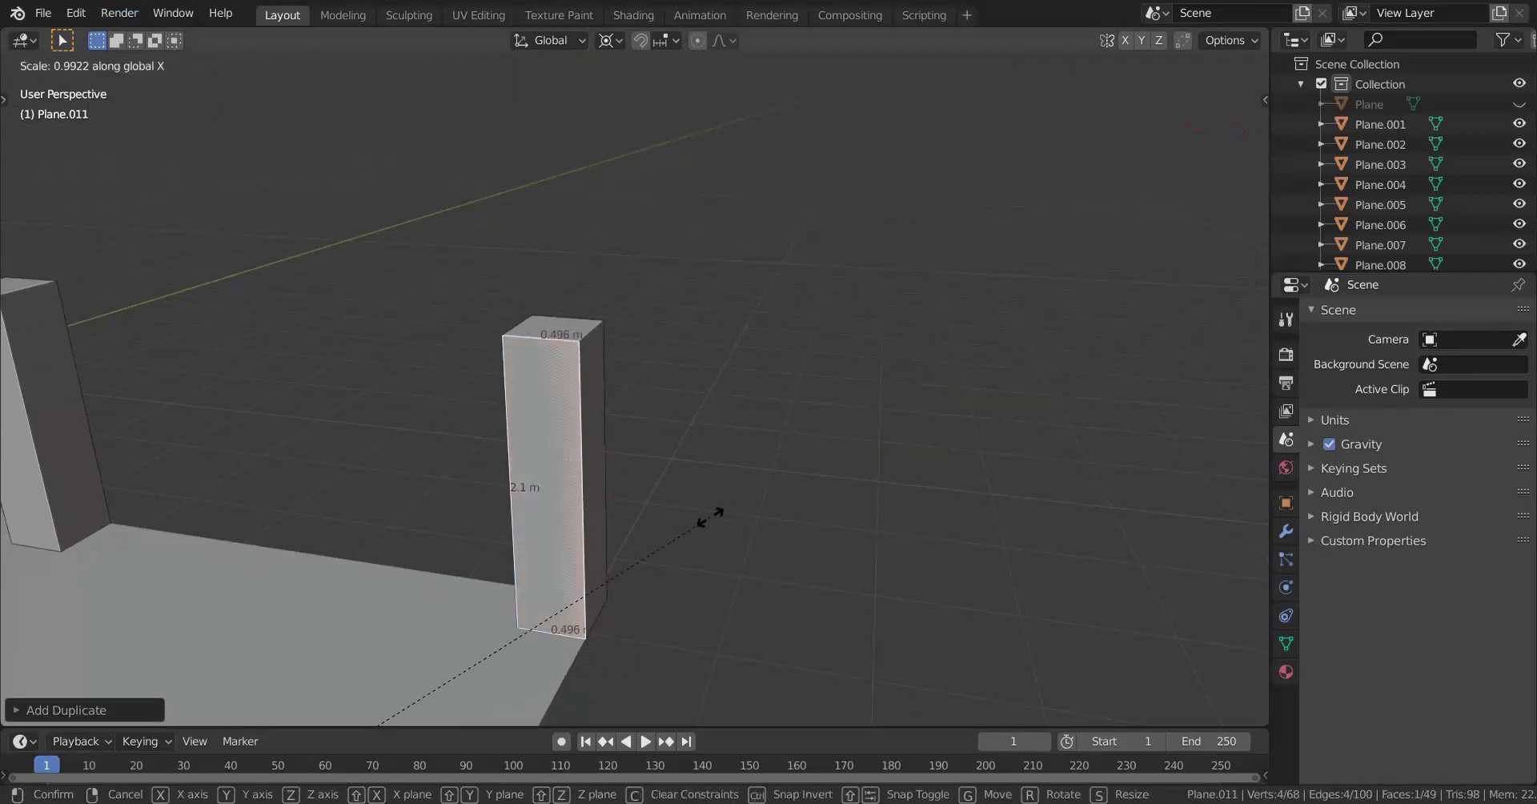
{"action": "right_click", "coordinate": [716, 523]}
Set the pivot point to Median Point and scale the duplicated face along the X axis to about 0.27 m wide
{"action": "key", "text": "period"}
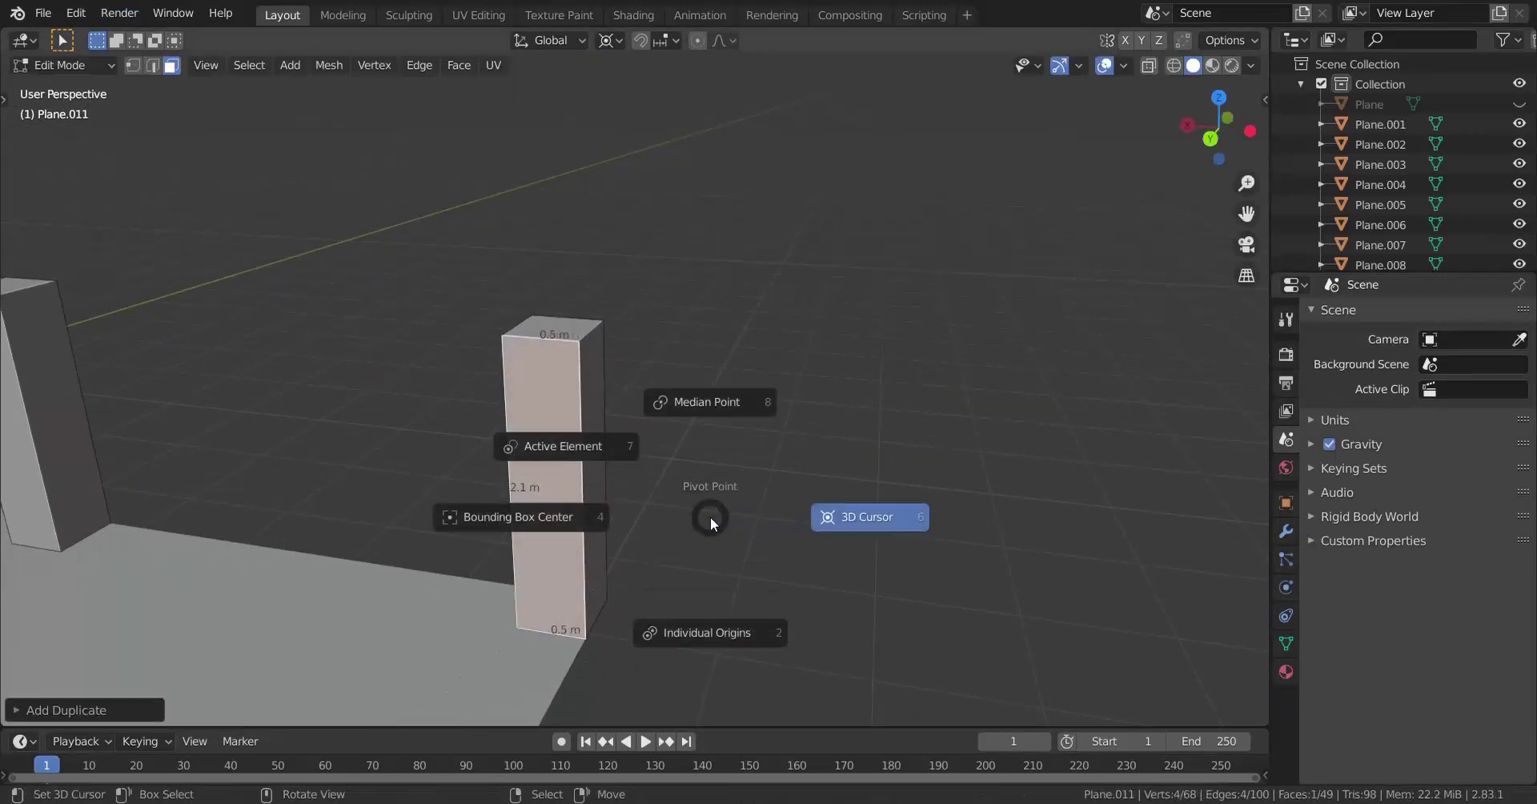
{"action": "left_click", "coordinate": [709, 425]}
{"action": "key", "text": "s"}
{"action": "key", "text": "x"}
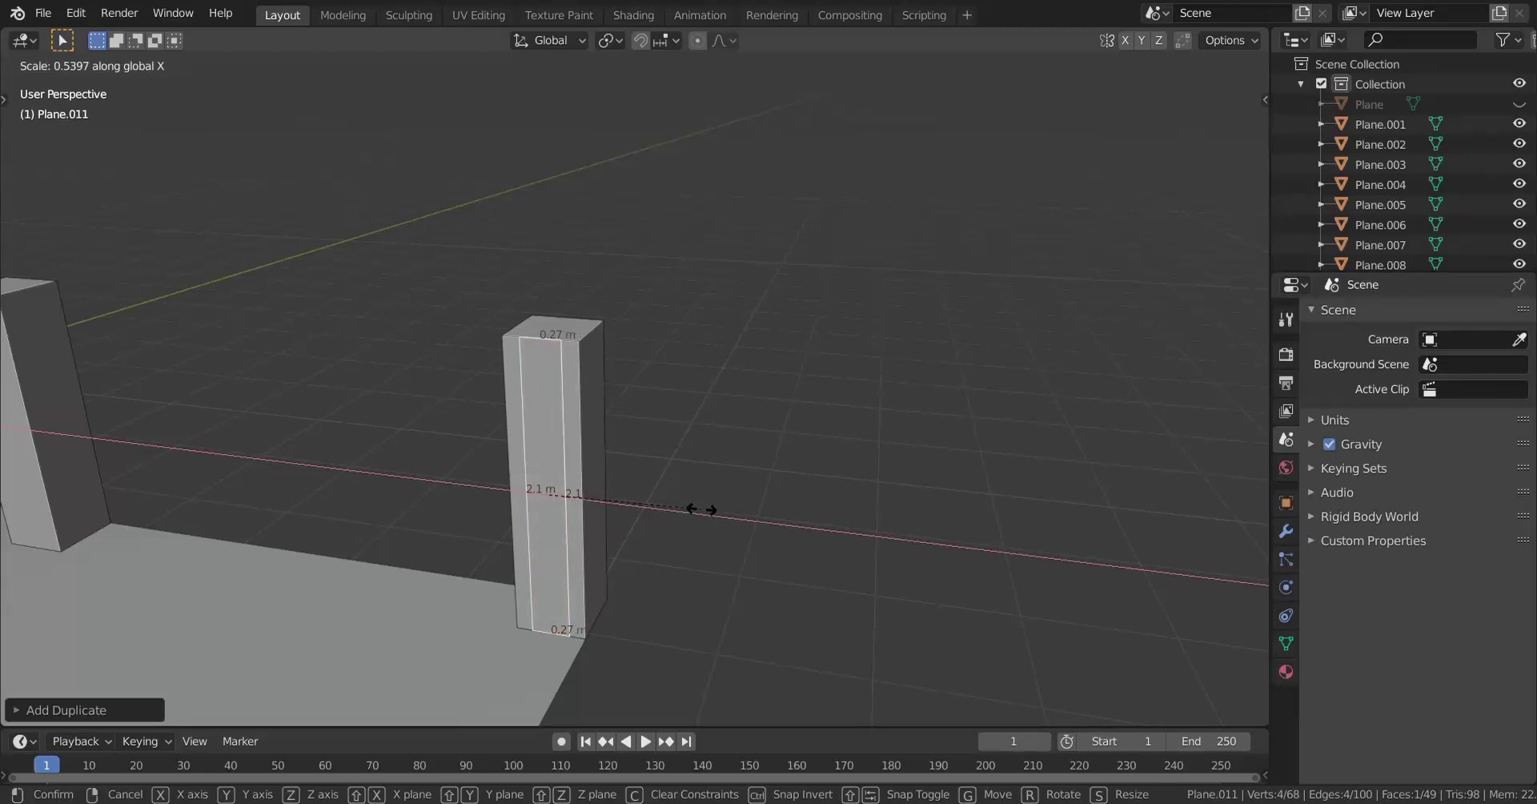
{"action": "left_click", "coordinate": [702, 509]}
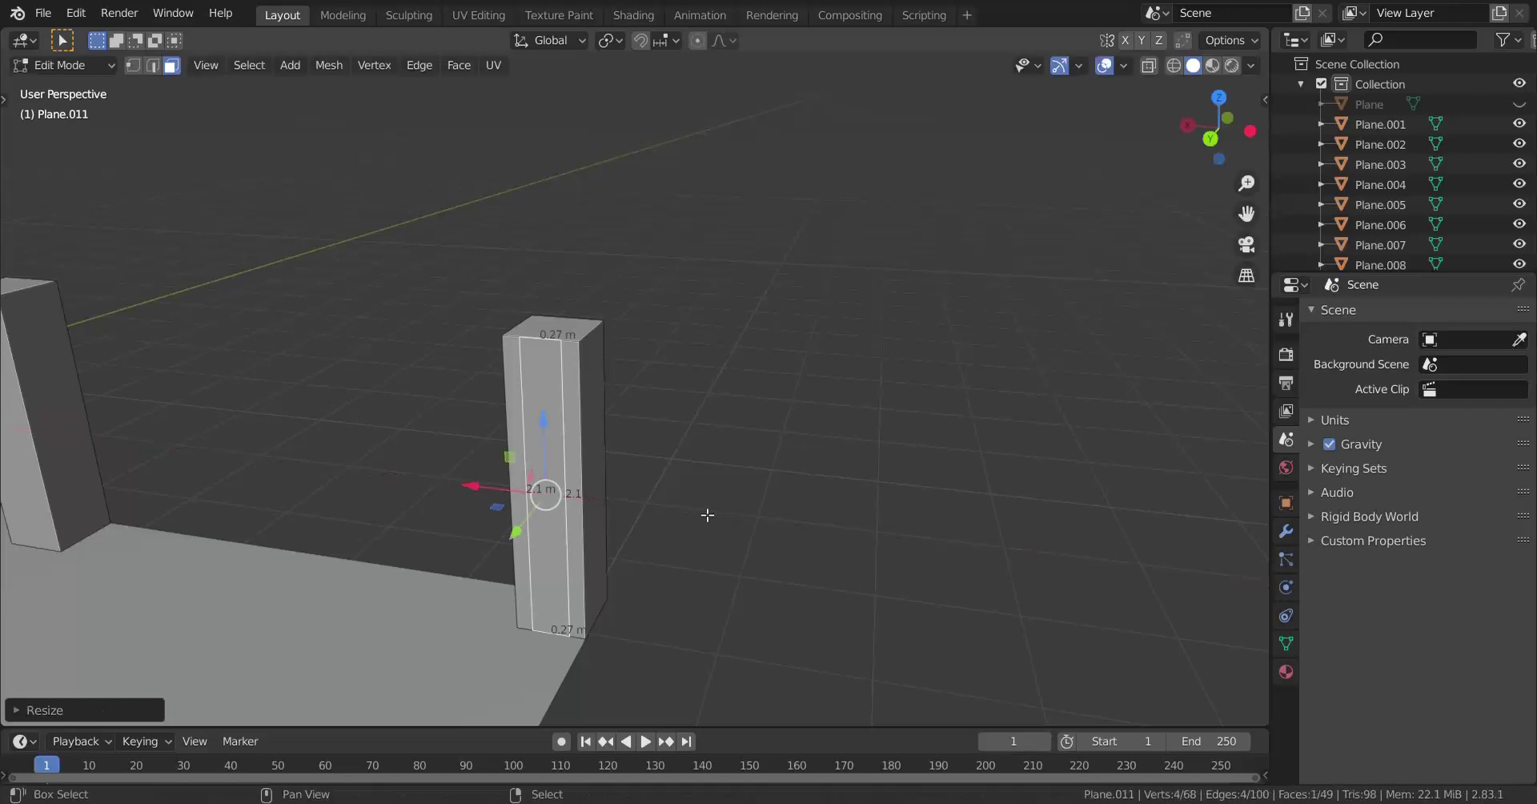
Extrude the narrowed pillar face about 23.5 m along the Y axis towards the back corner pillar to form a side wall
{"action": "middle_click_drag", "start_coordinate": [707, 515], "coordinate": [592, 468]}
{"action": "scroll", "coordinate": [398, 556], "scroll_direction": "down", "scroll_amount": 9}
{"action": "scroll", "coordinate": [769, 469], "scroll_direction": "up", "scroll_amount": 1}
{"action": "key", "text": "e"}
{"action": "key", "text": "y"}
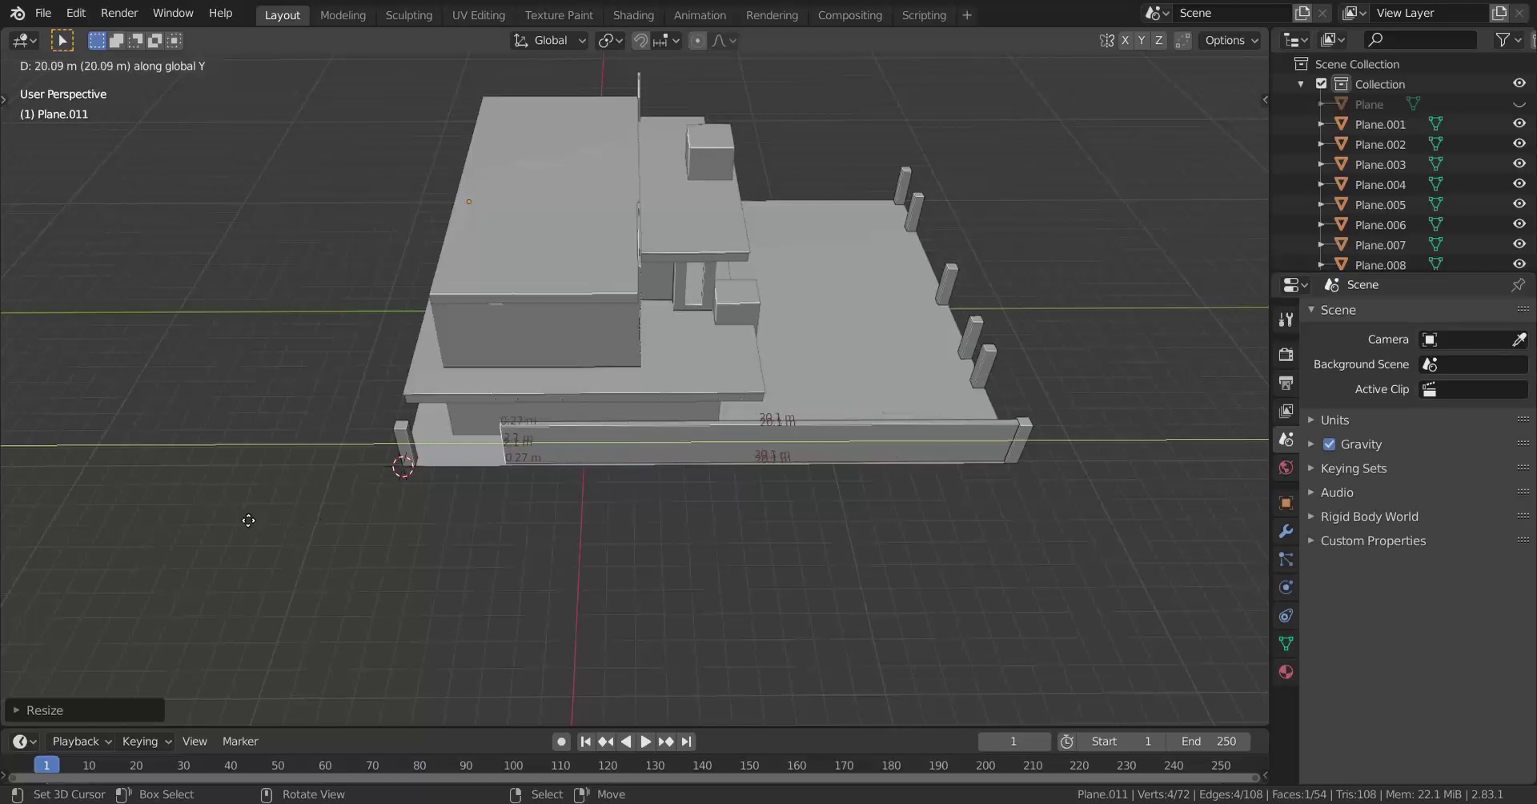
{"action": "left_click", "coordinate": [145, 518]}
In vertex selection, set the pivot to Active Element and scale the wall's end by 0 along Y, flush with the back corner pillar
{"action": "scroll", "coordinate": [320, 504], "scroll_direction": "up", "scroll_amount": 3}
{"action": "middle_click_drag", "start_coordinate": [457, 500], "coordinate": [608, 440], "text": "shift"}
{"action": "middle_click_drag", "start_coordinate": [609, 440], "coordinate": [544, 420]}
{"action": "scroll", "coordinate": [442, 371], "scroll_direction": "up", "scroll_amount": 2}
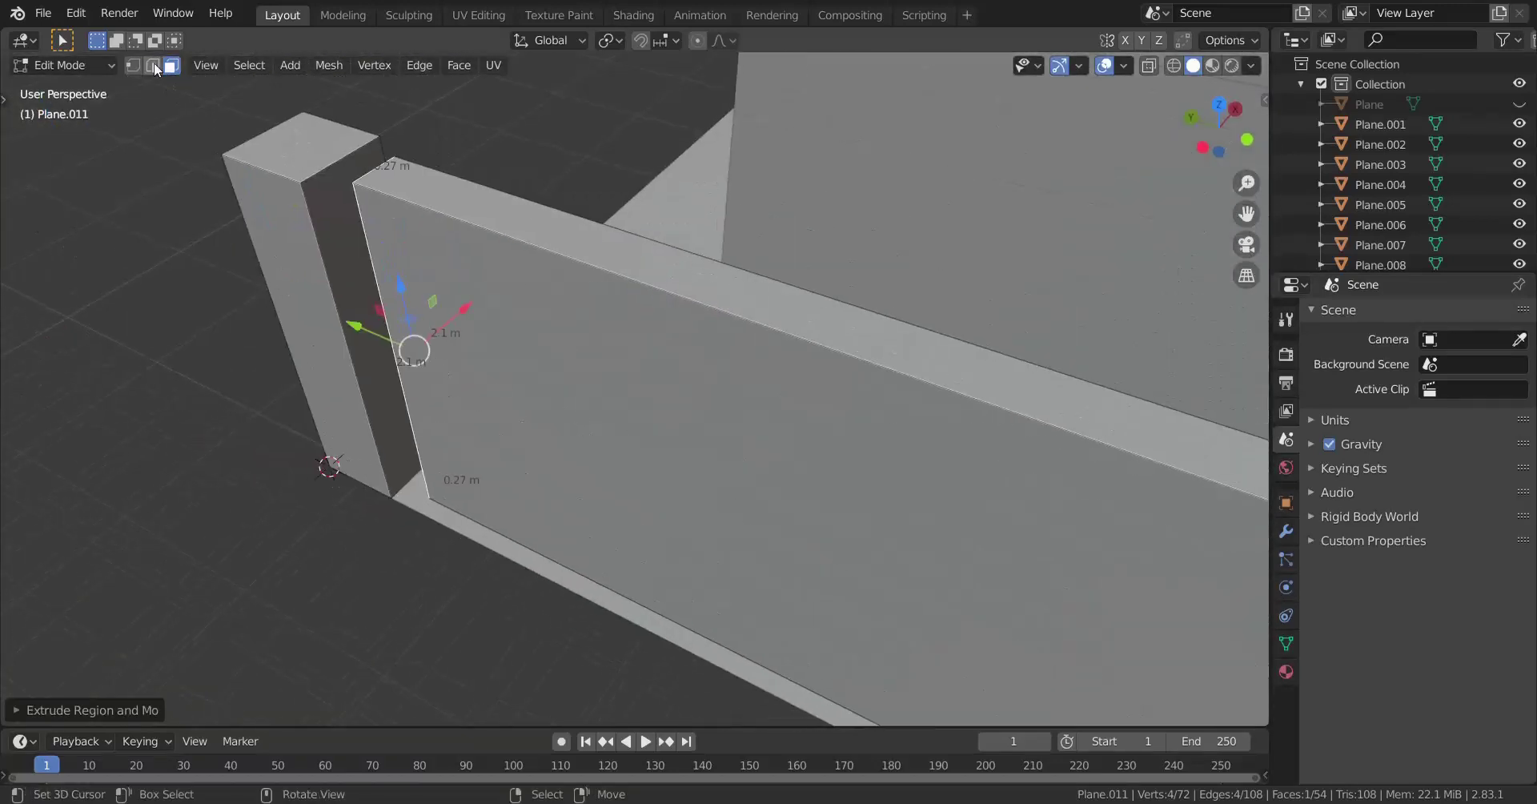
{"action": "left_click", "coordinate": [132, 65]}
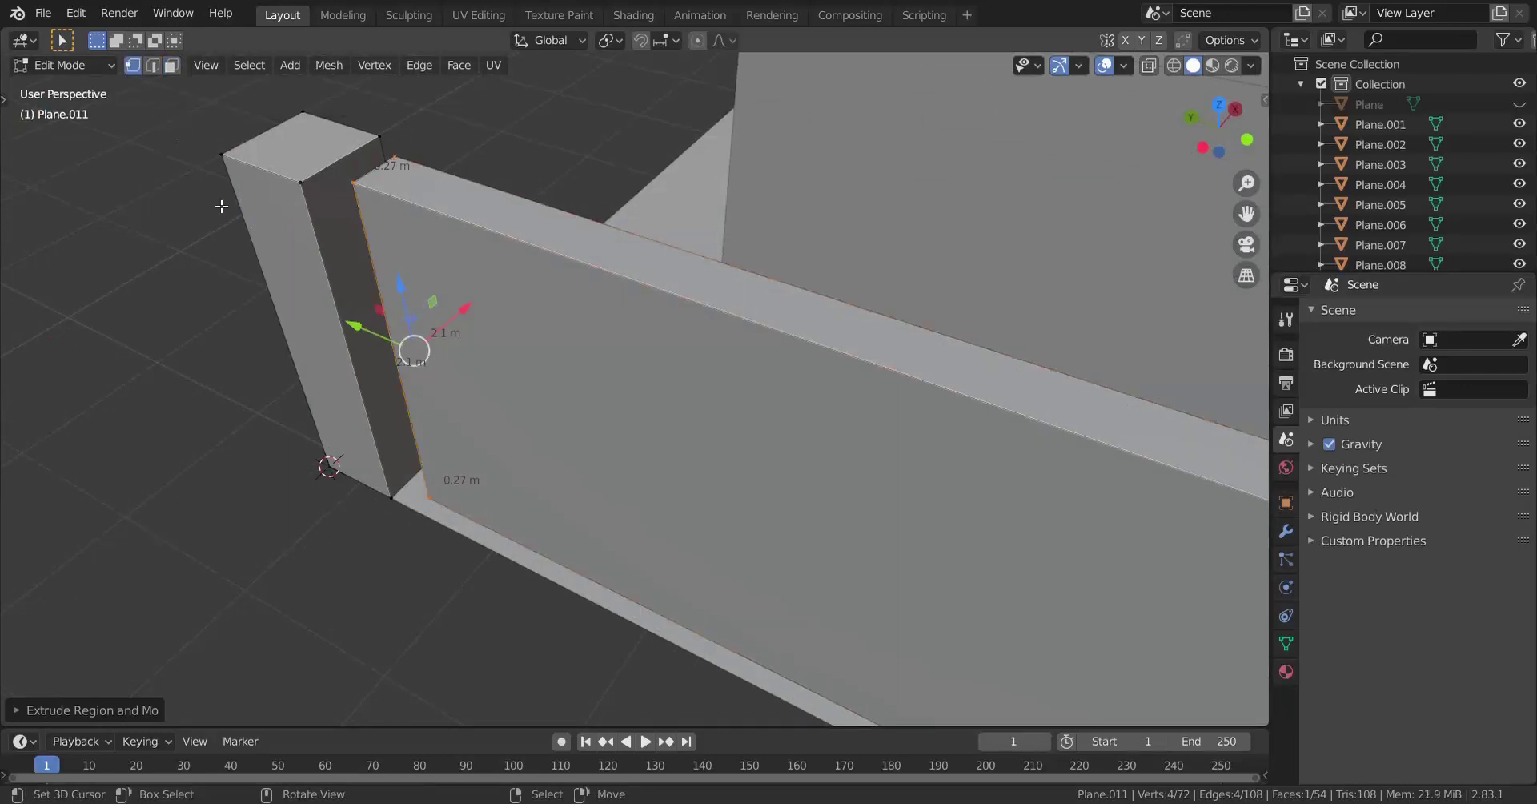
{"action": "key", "text": "Tab"}
{"action": "key", "text": "Tab"}
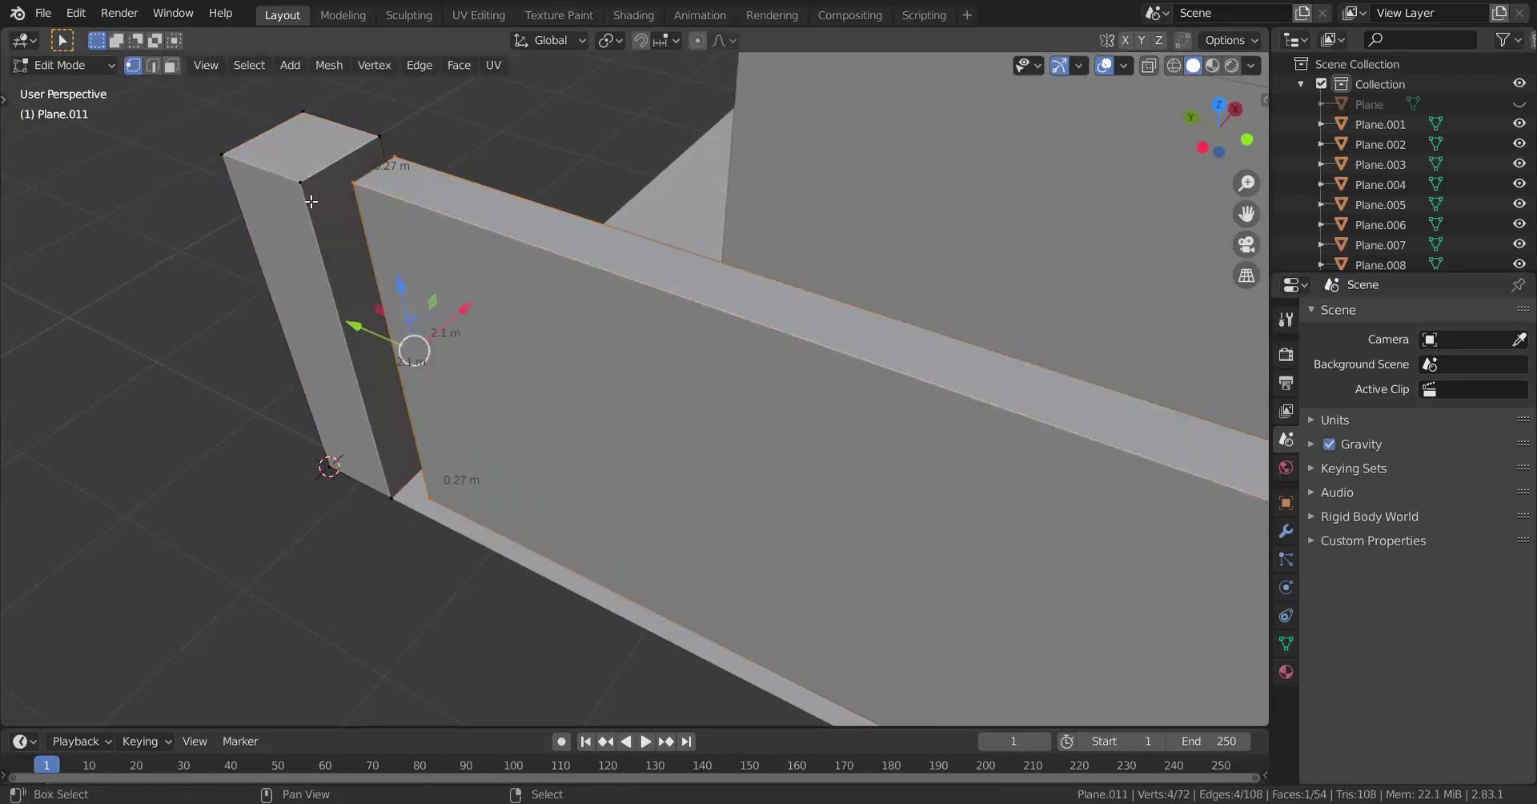
{"action": "key", "text": "period"}
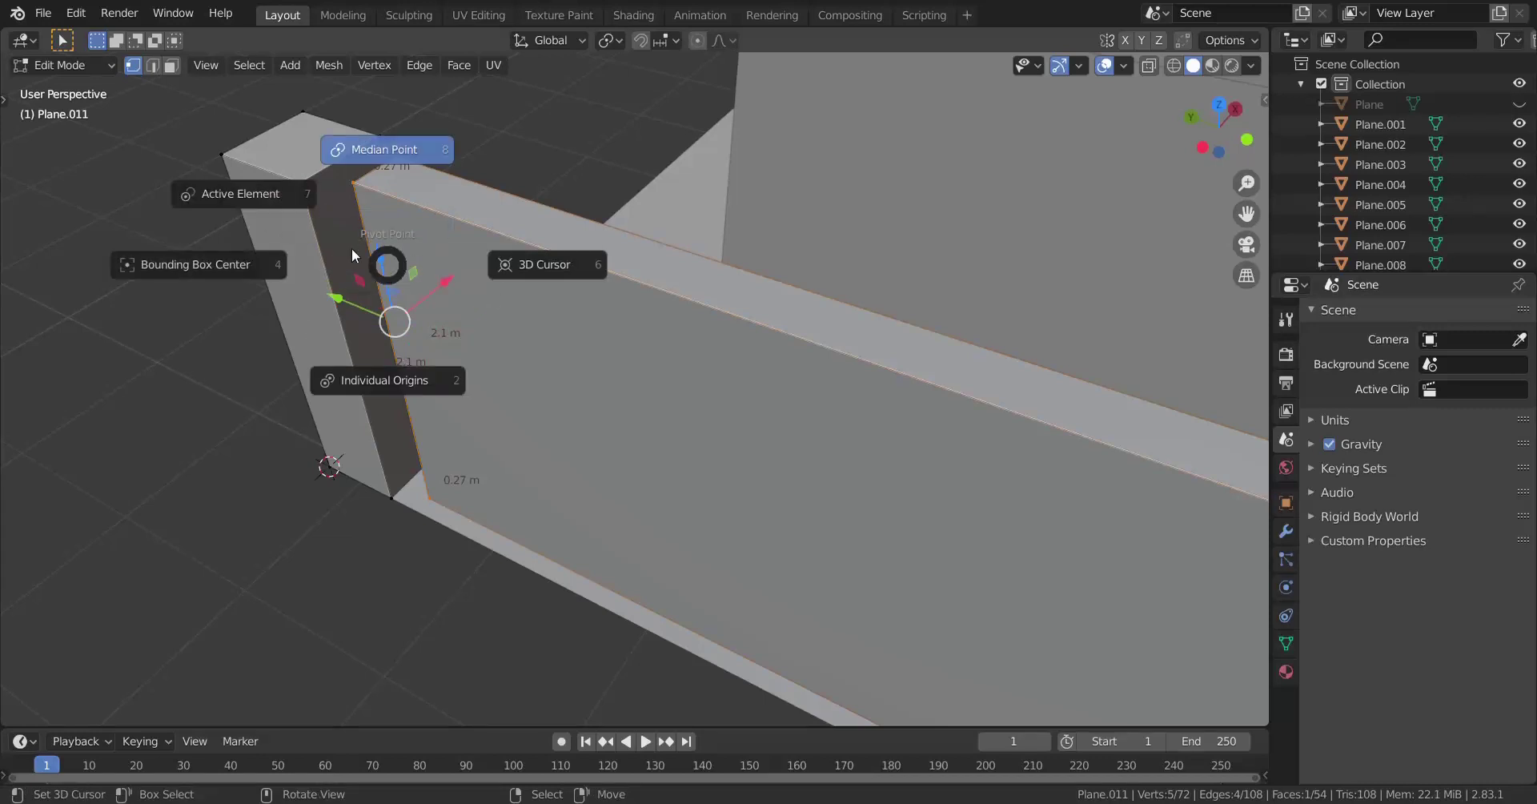
{"action": "left_click", "coordinate": [270, 195]}
{"action": "type", "text": "s"}
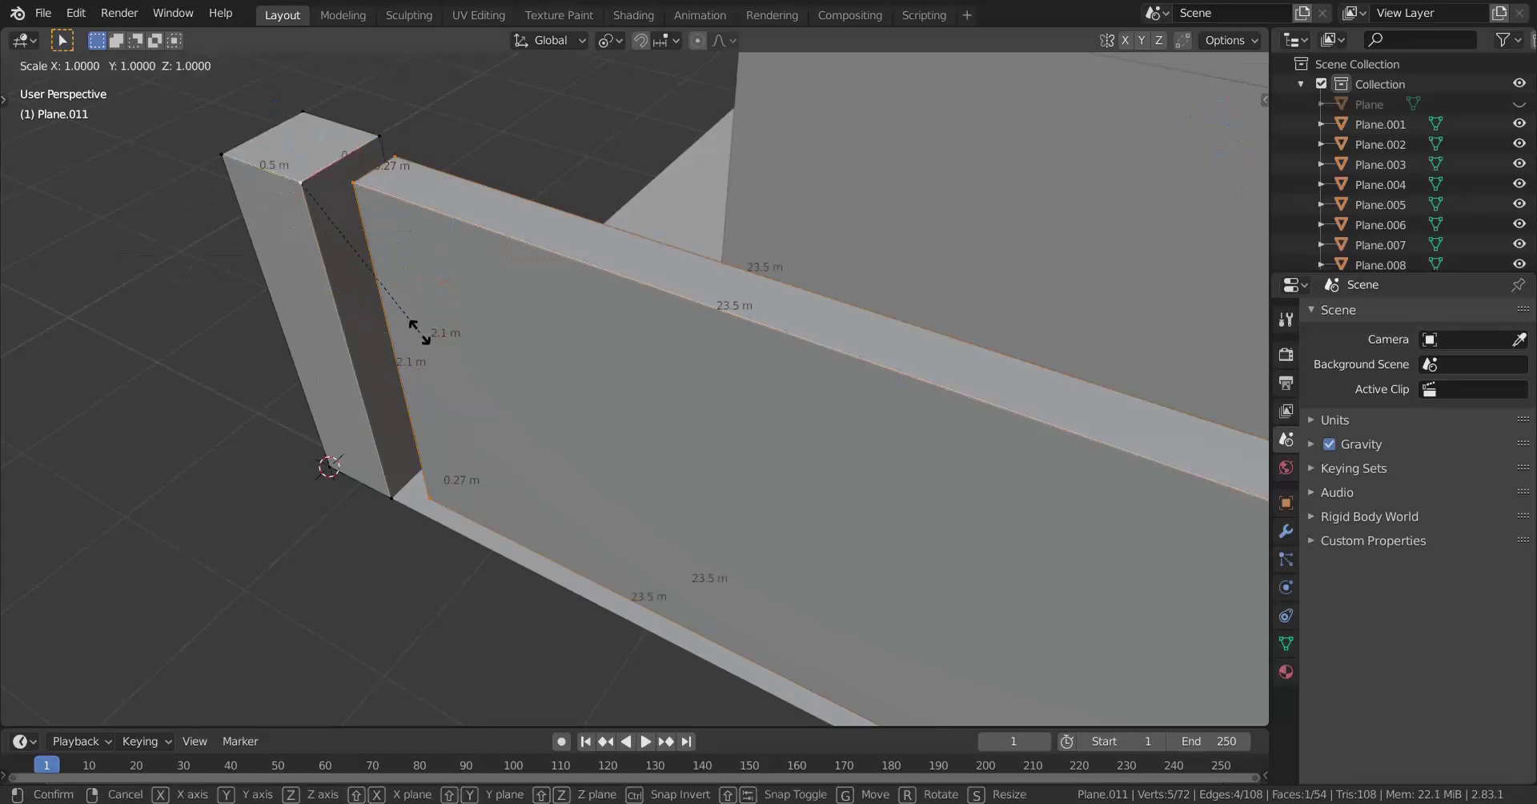
{"action": "type", "text": "y0"}
{"action": "key", "text": "Return"}
Inspect the new side wall along its full length and where it meets both corner pillars
{"action": "scroll", "coordinate": [623, 630], "scroll_direction": "down", "scroll_amount": 8}
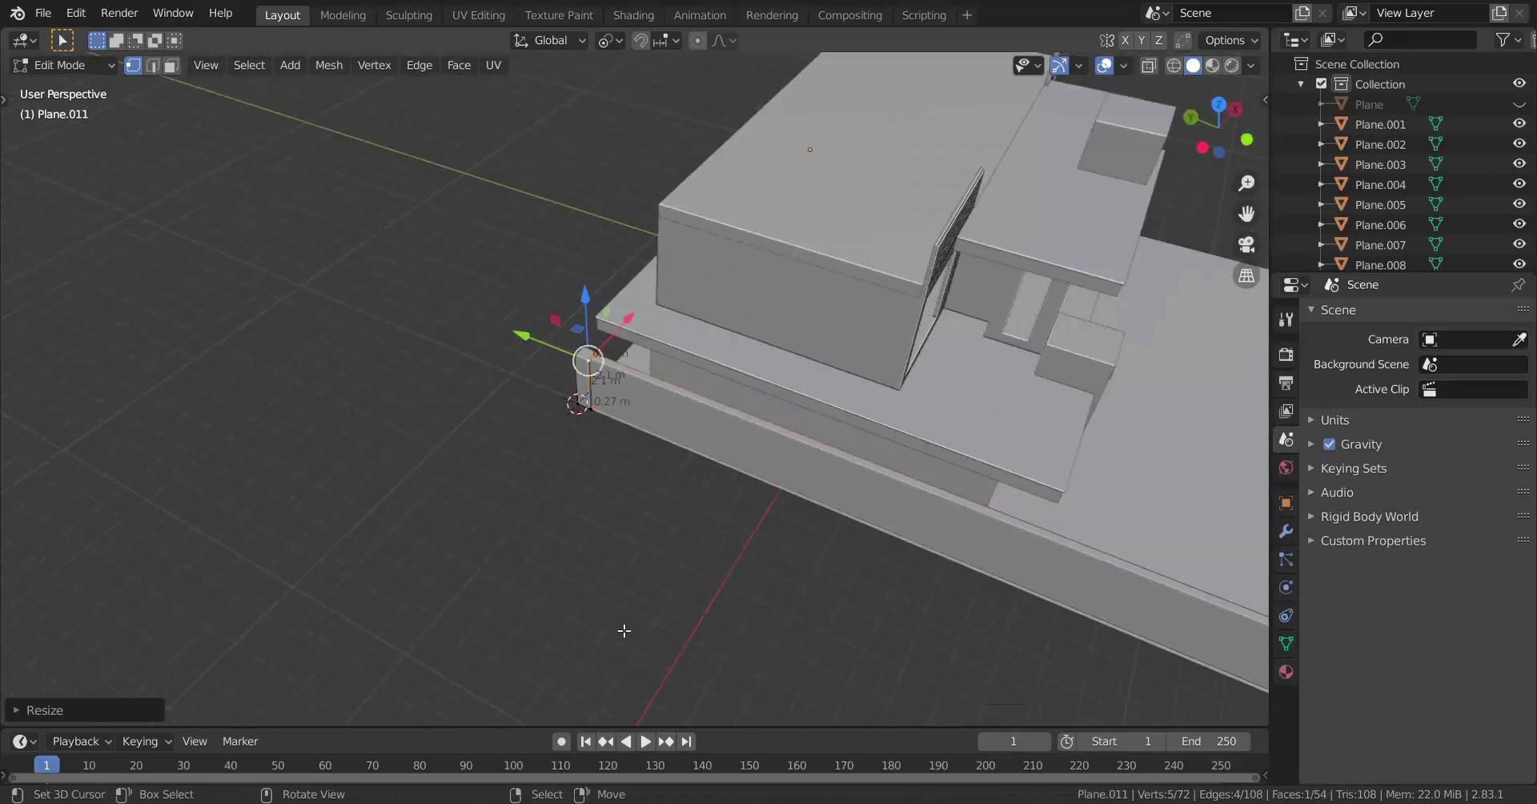
{"action": "scroll", "coordinate": [624, 630], "scroll_direction": "down", "scroll_amount": 3}
{"action": "middle_click_drag", "start_coordinate": [603, 477], "coordinate": [468, 420], "text": "shift"}
{"action": "middle_click_drag", "start_coordinate": [469, 419], "coordinate": [433, 417]}
{"action": "scroll", "coordinate": [432, 416], "scroll_direction": "up", "scroll_amount": 3}
{"action": "scroll", "coordinate": [546, 427], "scroll_direction": "down", "scroll_amount": 1}
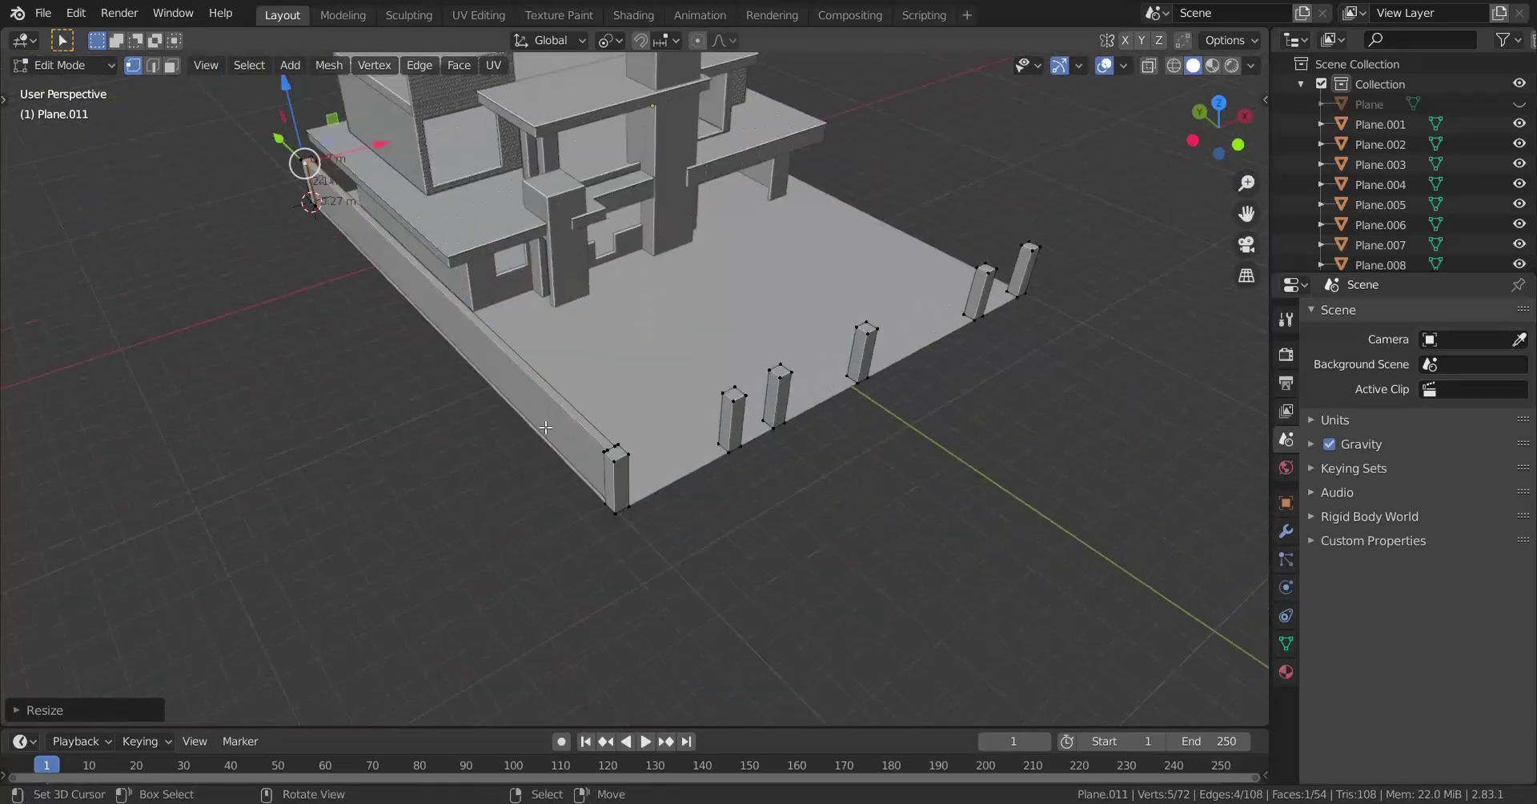
{"action": "key", "text": "Tab"}
{"action": "middle_click_drag", "start_coordinate": [536, 415], "coordinate": [560, 472]}
{"action": "scroll", "coordinate": [556, 425], "scroll_direction": "up", "scroll_amount": 1}
{"action": "key", "text": "Tab"}
{"action": "scroll", "coordinate": [532, 405], "scroll_direction": "down", "scroll_amount": 1}
{"action": "scroll", "coordinate": [387, 418], "scroll_direction": "up", "scroll_amount": 3}
{"action": "middle_click_drag", "start_coordinate": [387, 418], "coordinate": [725, 453], "text": "shift"}
{"action": "scroll", "coordinate": [725, 453], "scroll_direction": "up", "scroll_amount": 3}
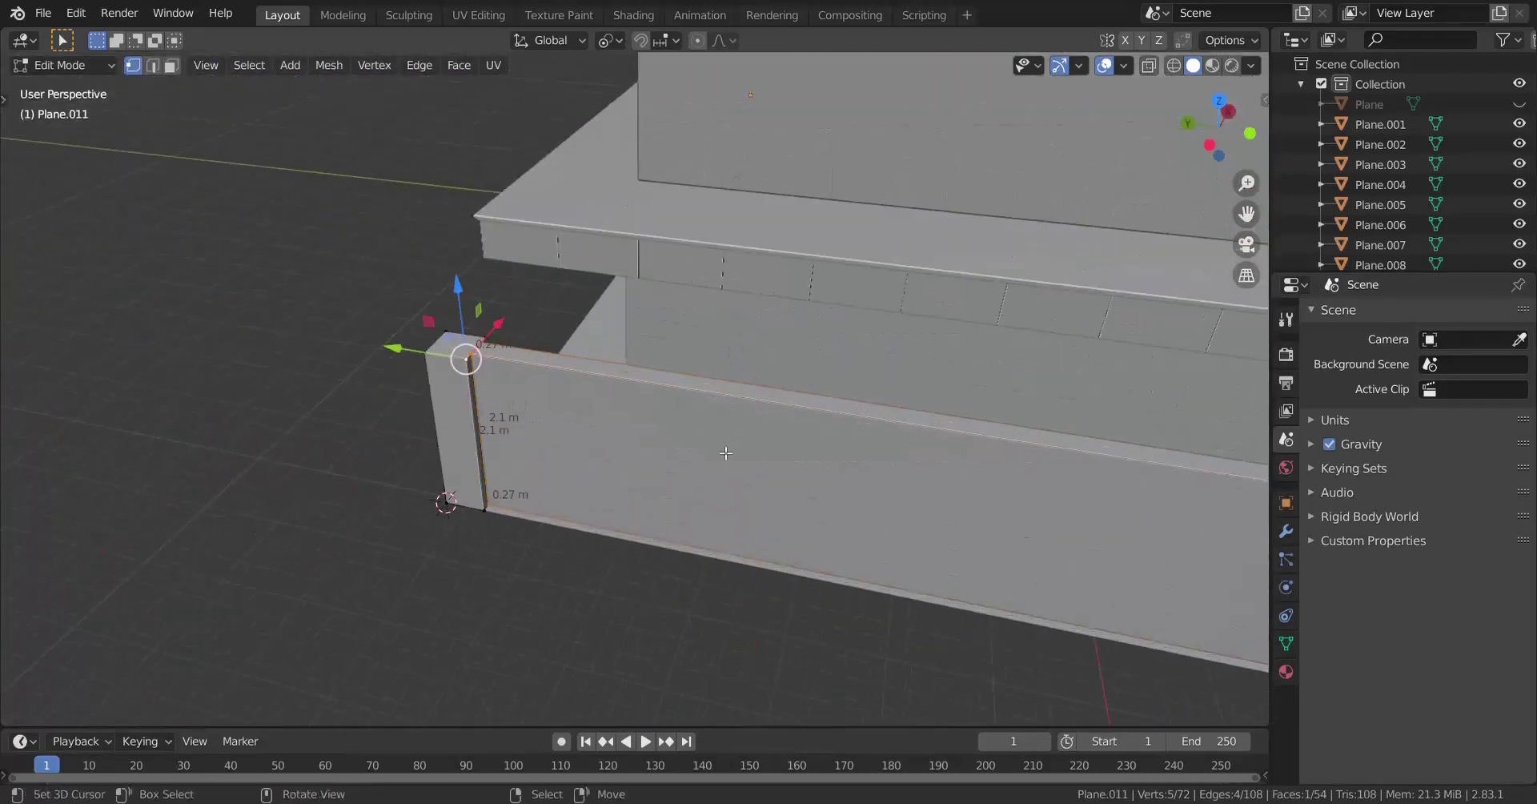
Select the whole side wall's linked geometry and snap the 3D cursor to the selection
{"action": "scroll", "coordinate": [549, 402], "scroll_direction": "up", "scroll_amount": 1}
{"action": "left_click", "coordinate": [399, 335]}
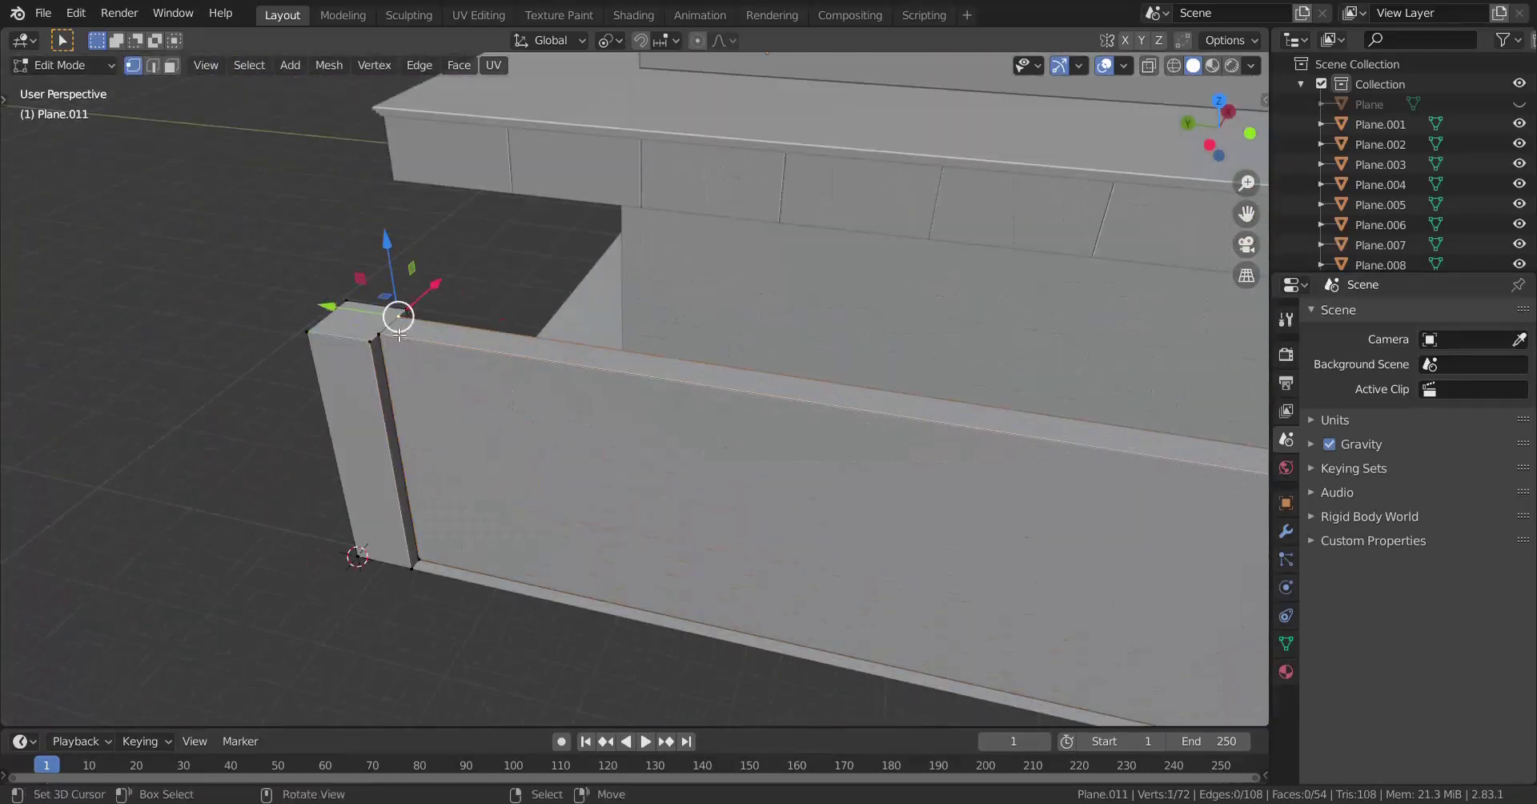
{"action": "key", "text": "ctrl+l"}
{"action": "scroll", "coordinate": [400, 335], "scroll_direction": "down", "scroll_amount": 3}
{"action": "middle_click_drag", "start_coordinate": [399, 335], "coordinate": [782, 455]}
{"action": "key", "text": "shift+s"}
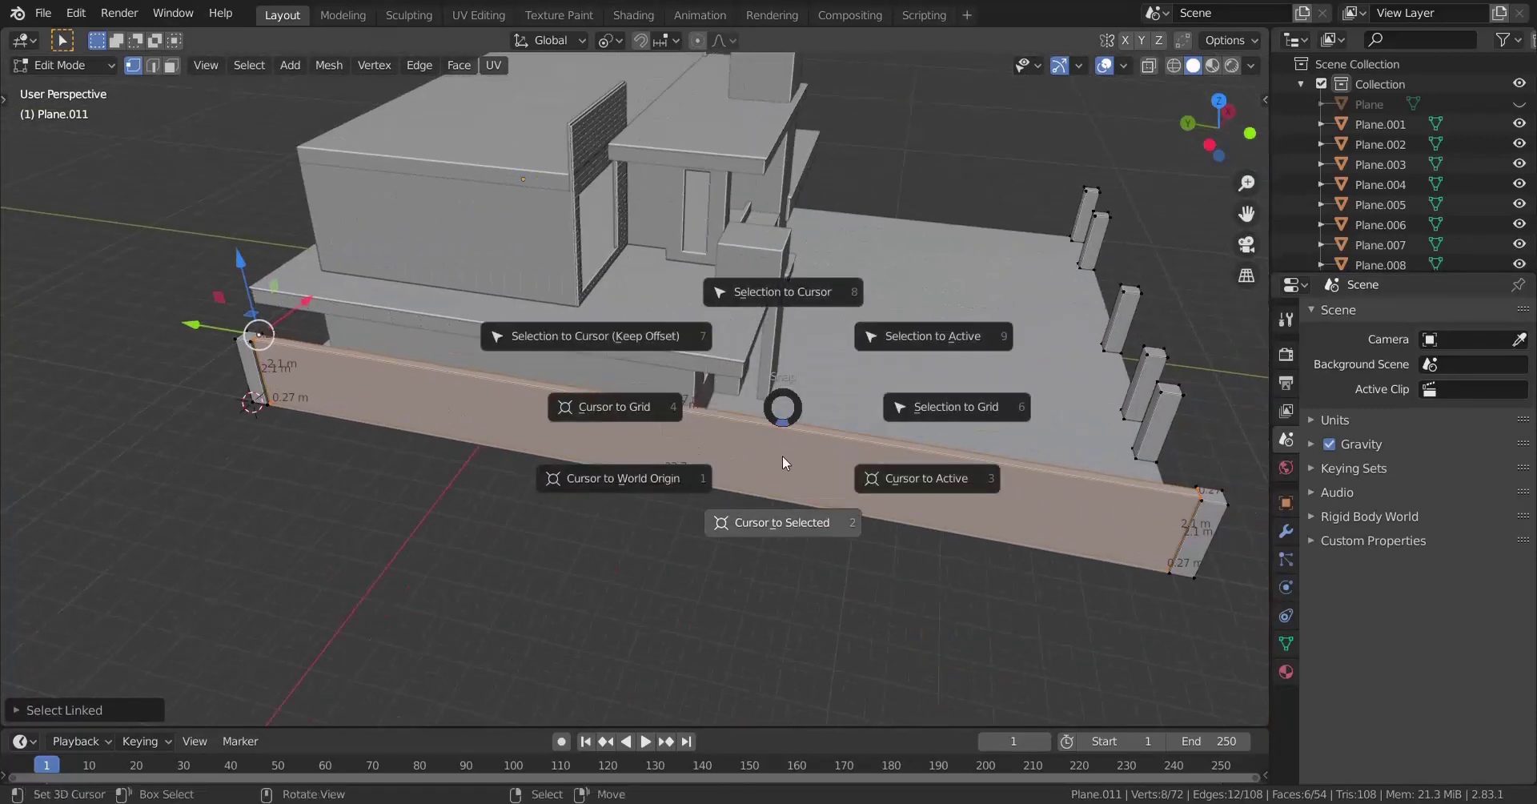
{"action": "left_click", "coordinate": [784, 487]}
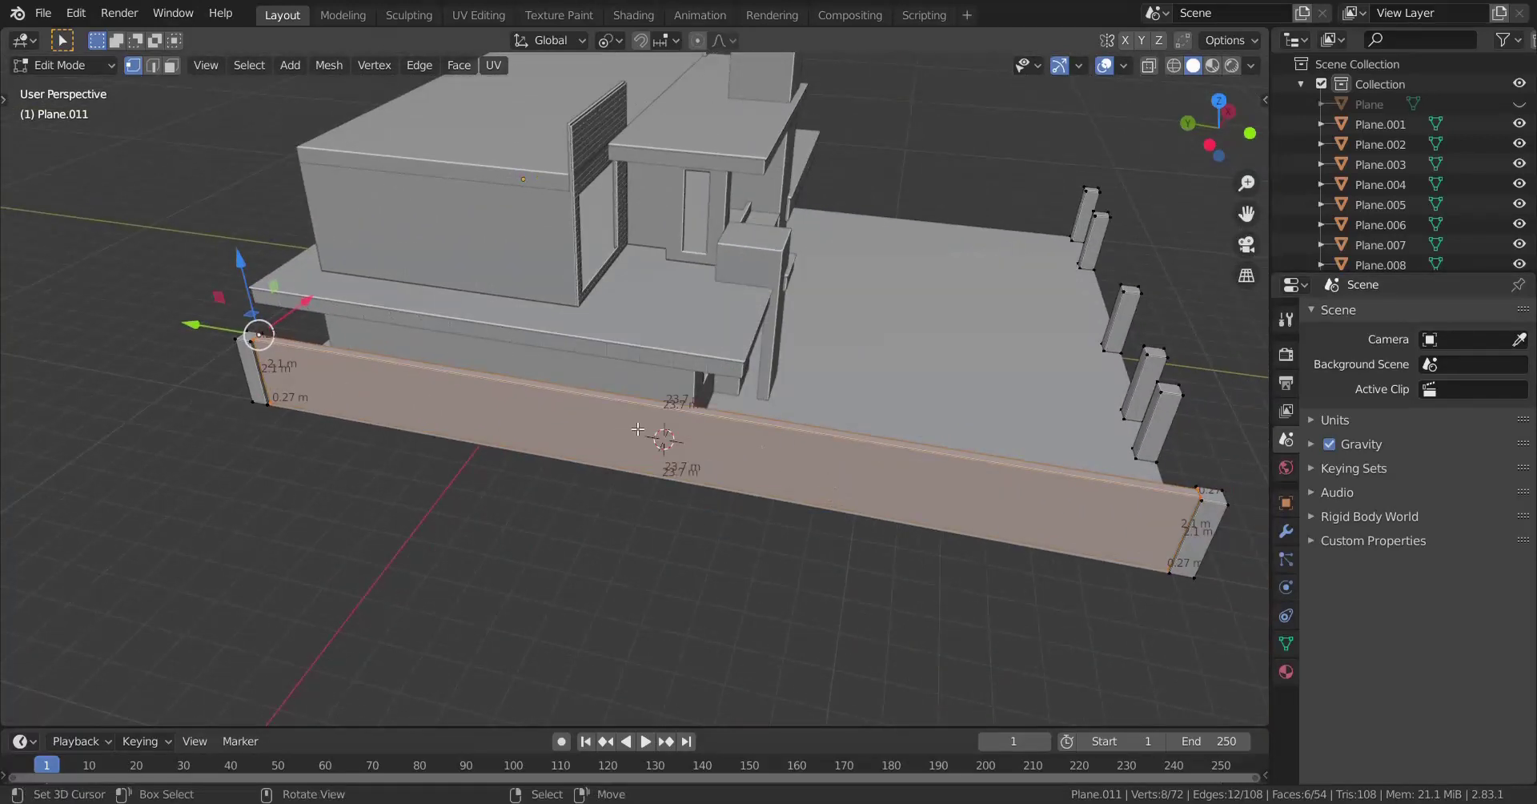
Separate the selected side wall from the pillars into its own object and select it in object mode
{"action": "scroll", "coordinate": [638, 429], "scroll_direction": "up", "scroll_amount": 2}
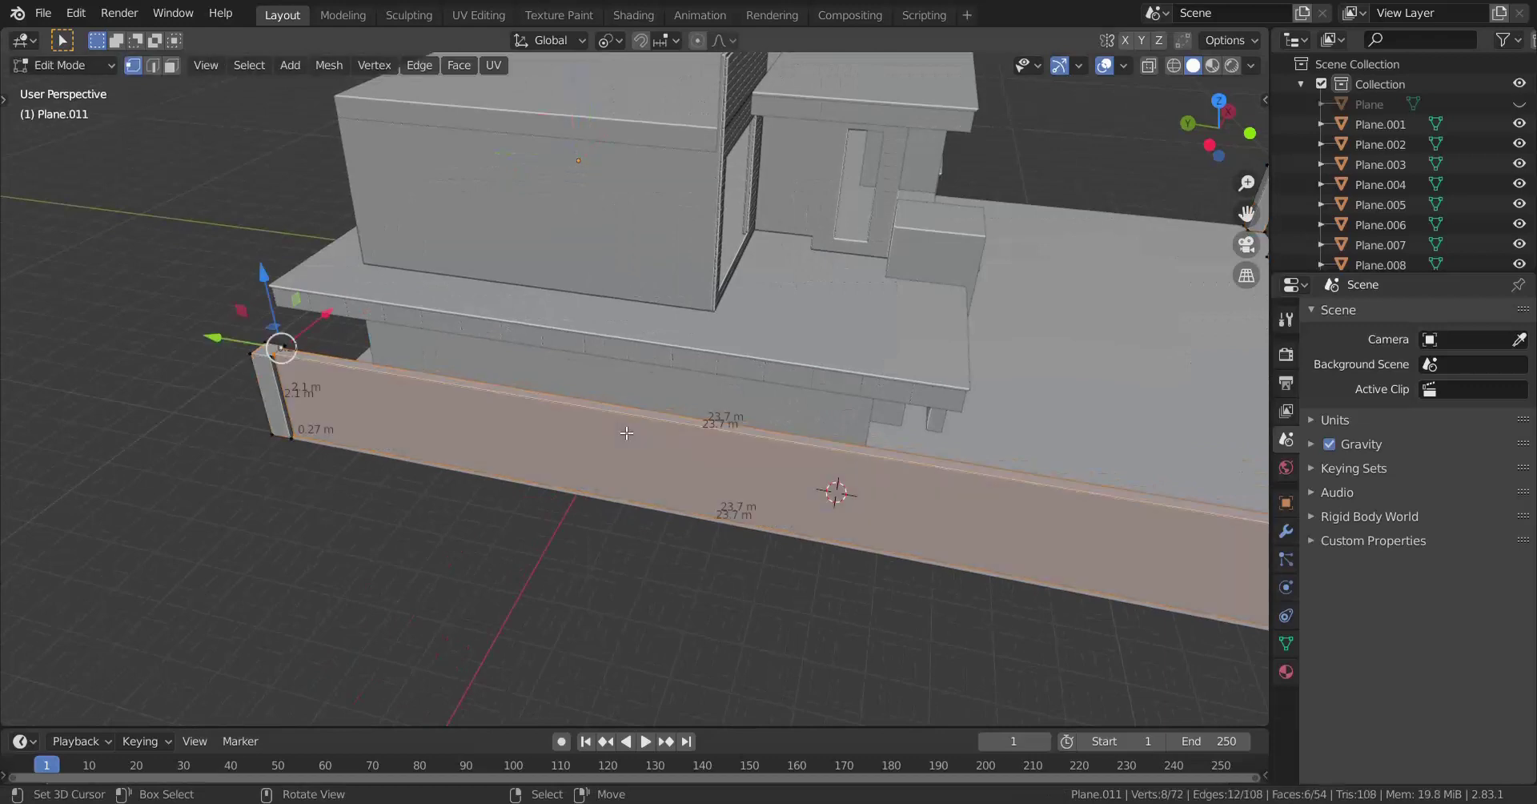
{"action": "key", "text": "p"}
{"action": "left_click", "coordinate": [626, 432]}
{"action": "key", "text": "Tab"}
{"action": "right_click", "coordinate": [631, 445]}
{"action": "scroll", "coordinate": [677, 453], "scroll_direction": "down", "scroll_amount": 3}
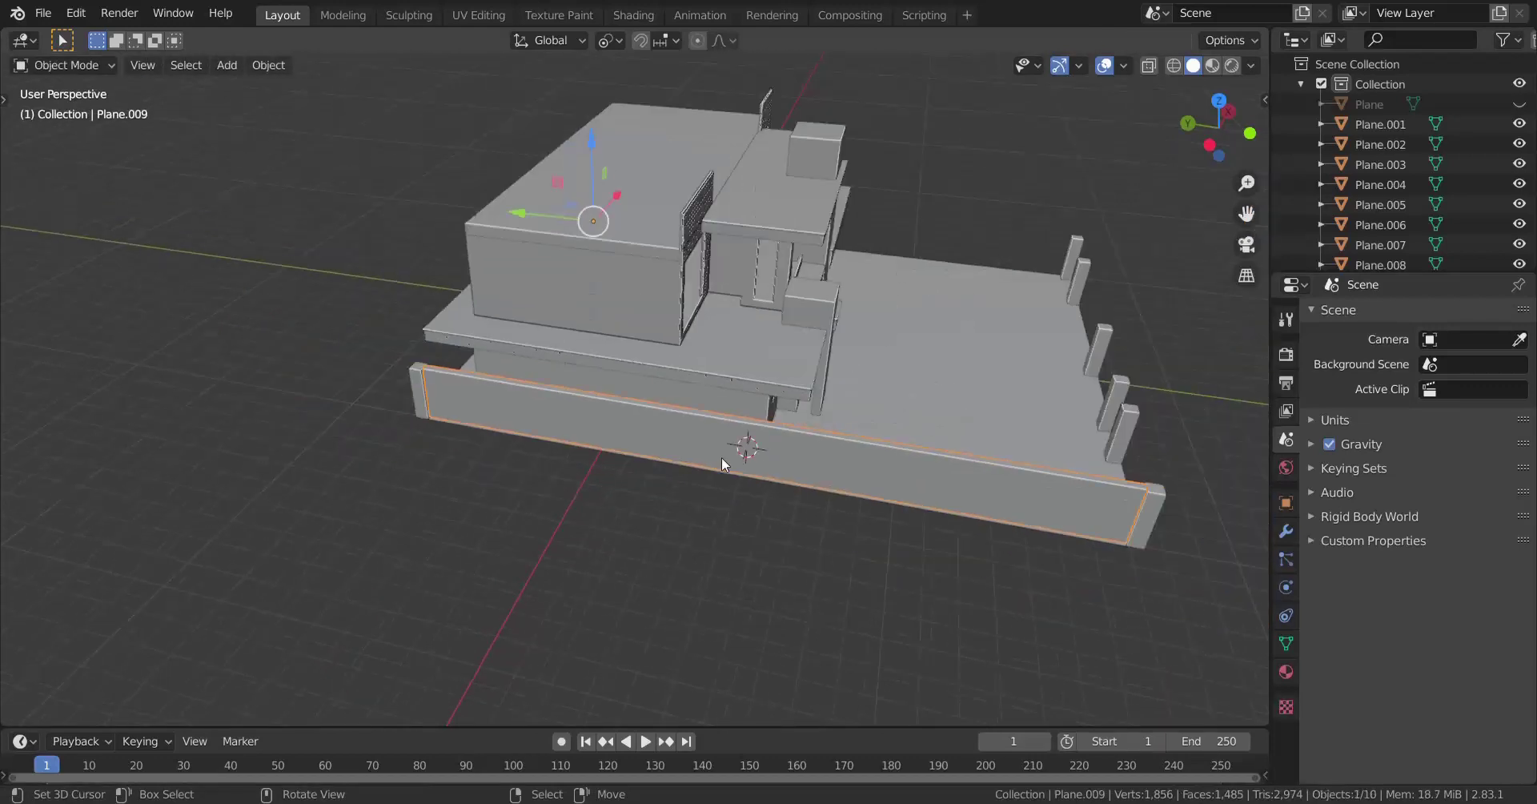
Set the separated side wall's origin to its geometry
{"action": "key", "text": "F3"}
{"action": "type", "text": "Set Origin"}
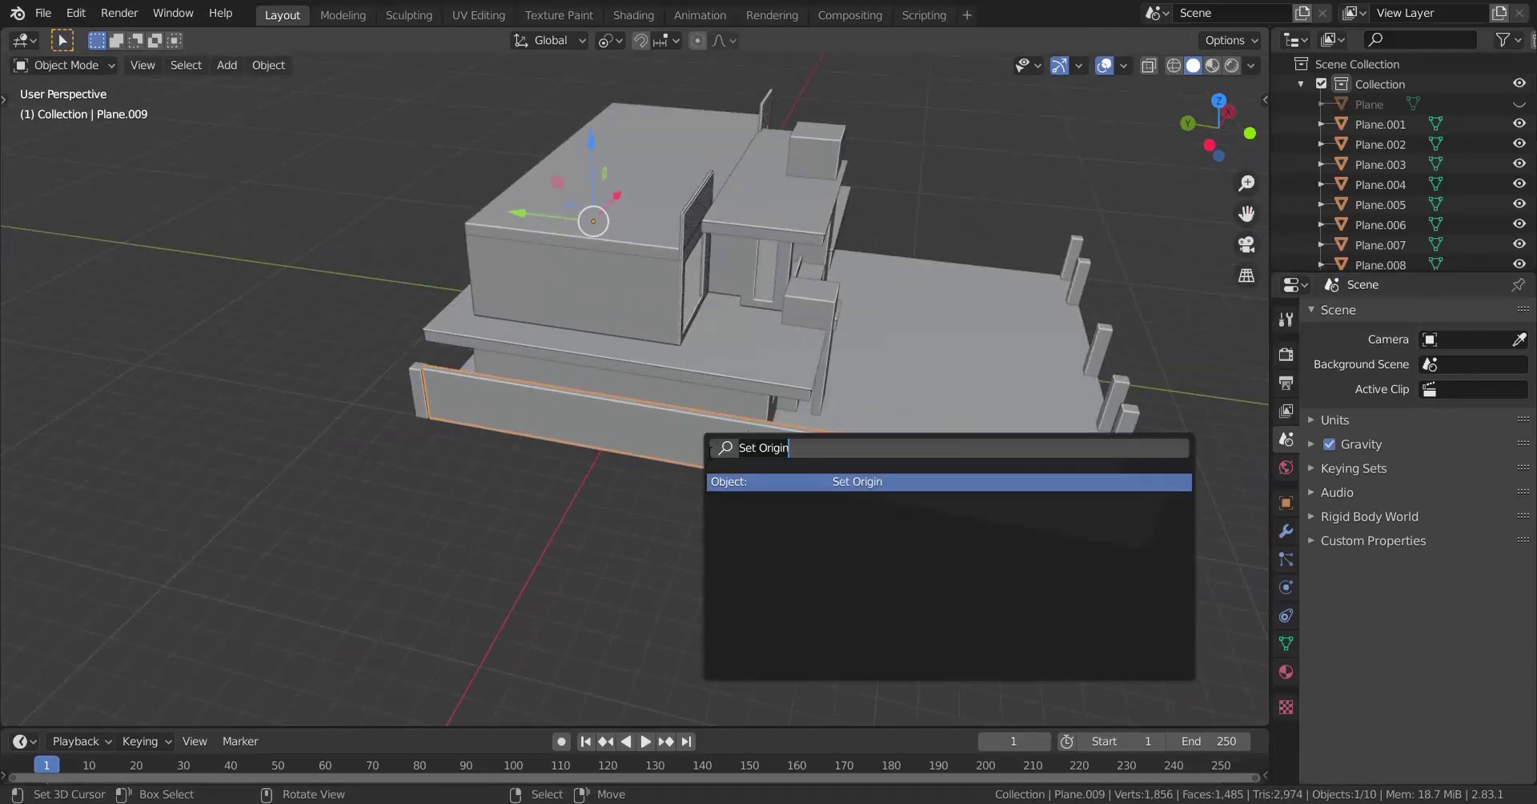
{"action": "left_click", "coordinate": [909, 481]}
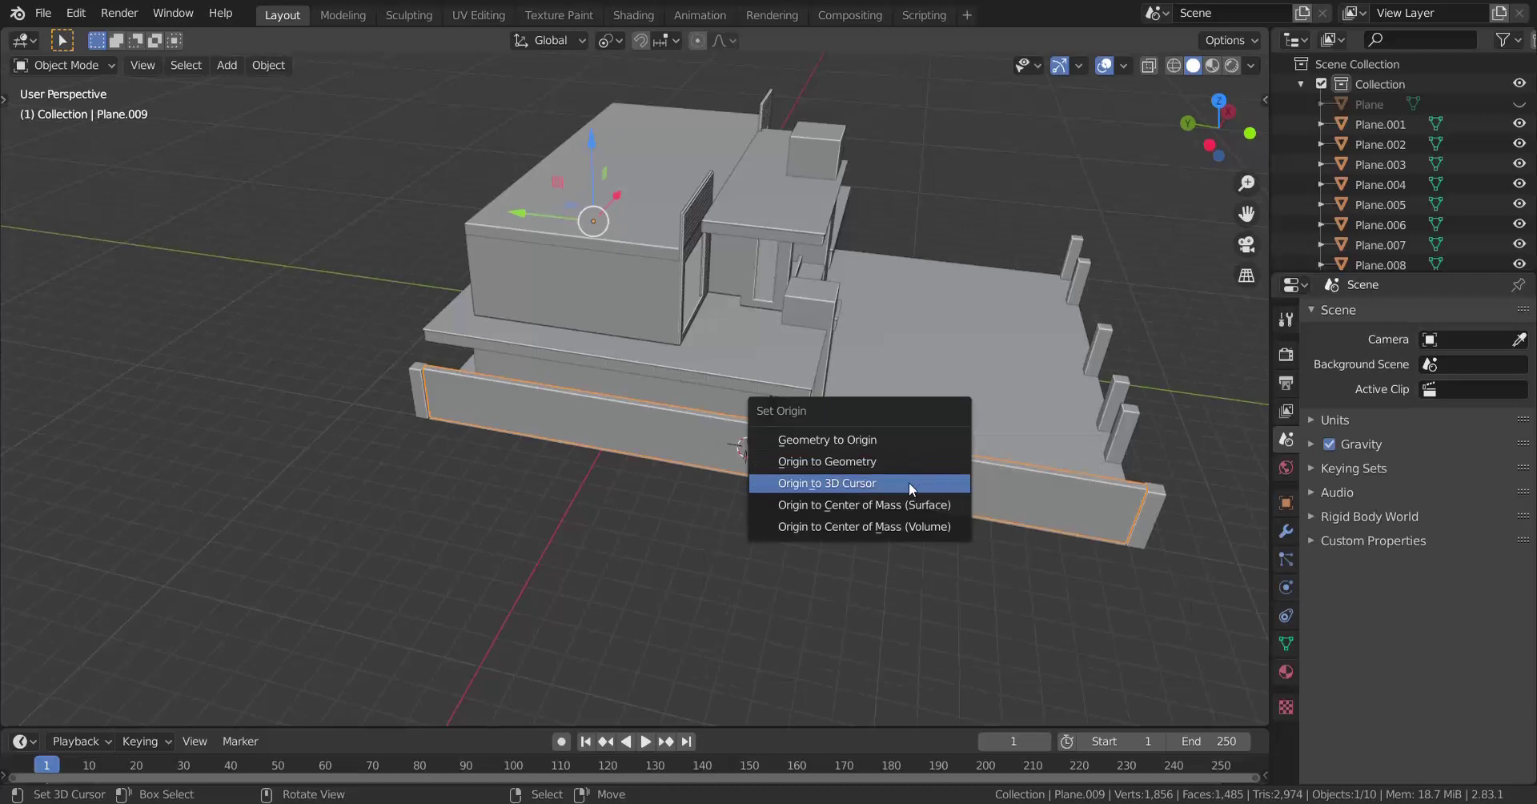
{"action": "left_click", "coordinate": [863, 454]}
In the joined pillars, select the facing side faces of the opposite side's two corner pillars and snap the 3D cursor between them
{"action": "scroll", "coordinate": [680, 484], "scroll_direction": "down", "scroll_amount": 2}
{"action": "middle_click_drag", "start_coordinate": [681, 485], "coordinate": [485, 489]}
{"action": "scroll", "coordinate": [638, 429], "scroll_direction": "up", "scroll_amount": 2}
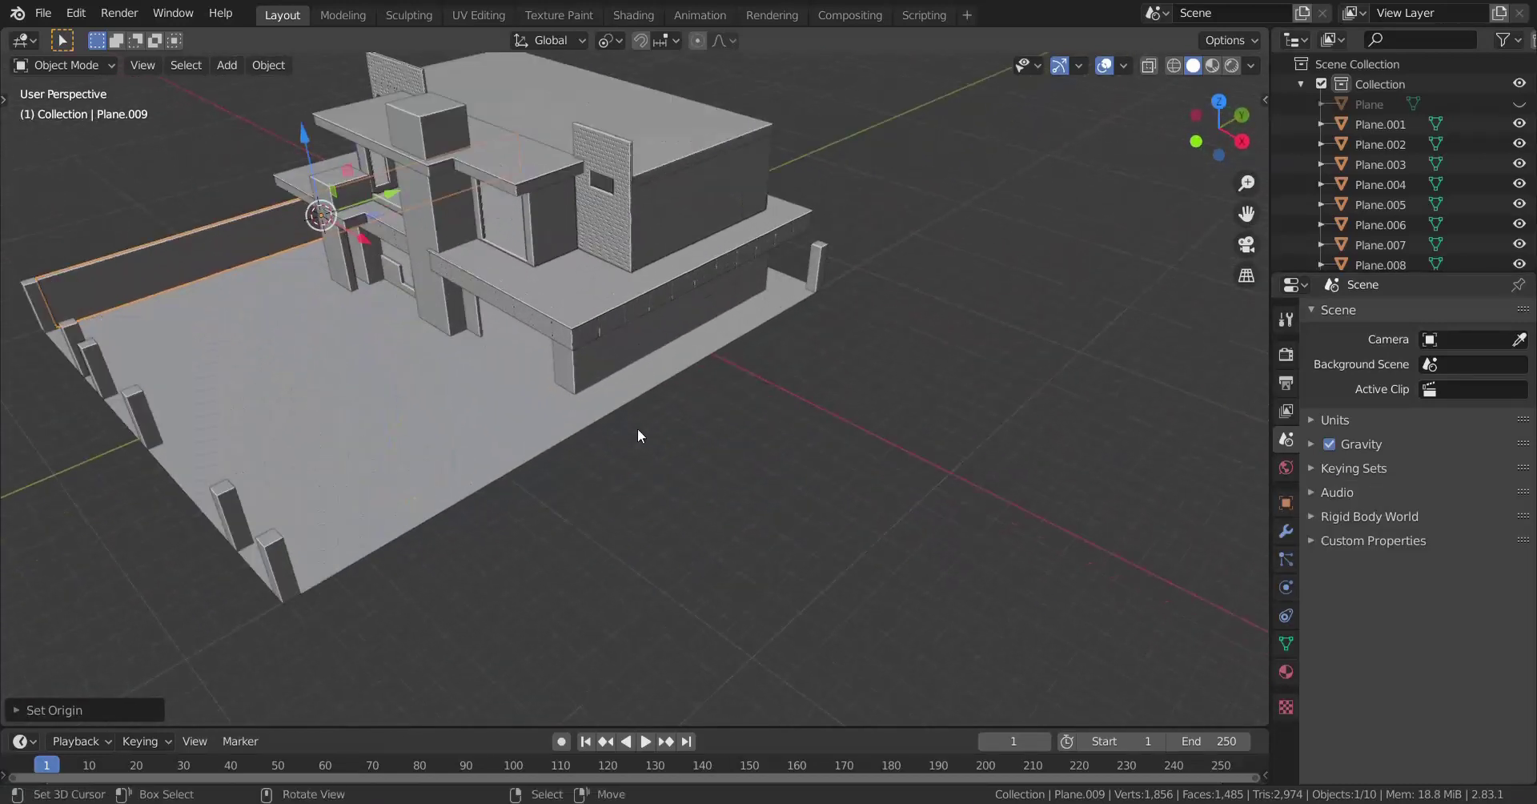
{"action": "left_click", "coordinate": [811, 269]}
{"action": "scroll", "coordinate": [801, 280], "scroll_direction": "up", "scroll_amount": 1}
{"action": "key", "text": "Tab"}
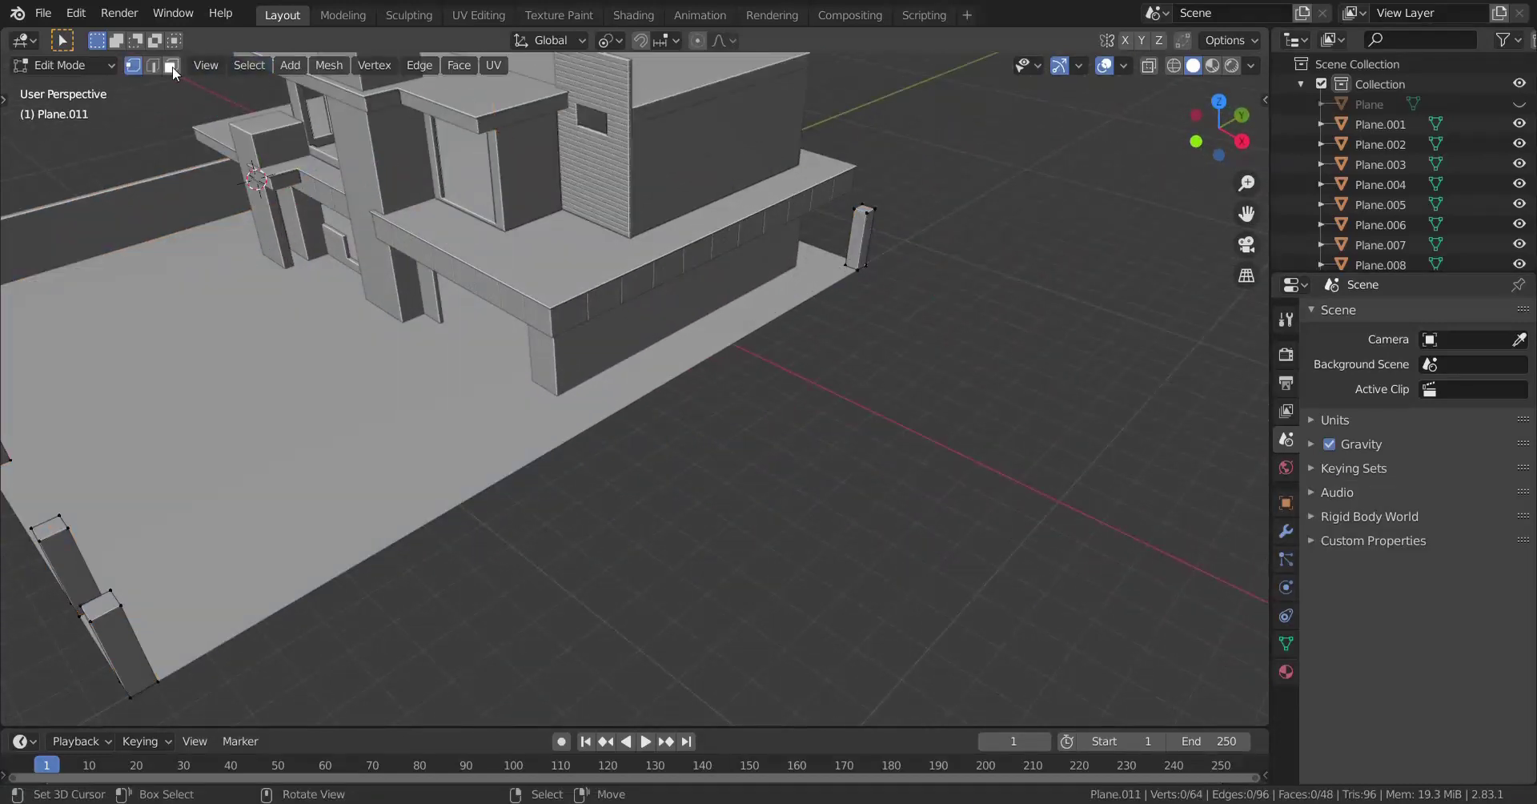
{"action": "middle_click_drag", "start_coordinate": [838, 244], "coordinate": [543, 358]}
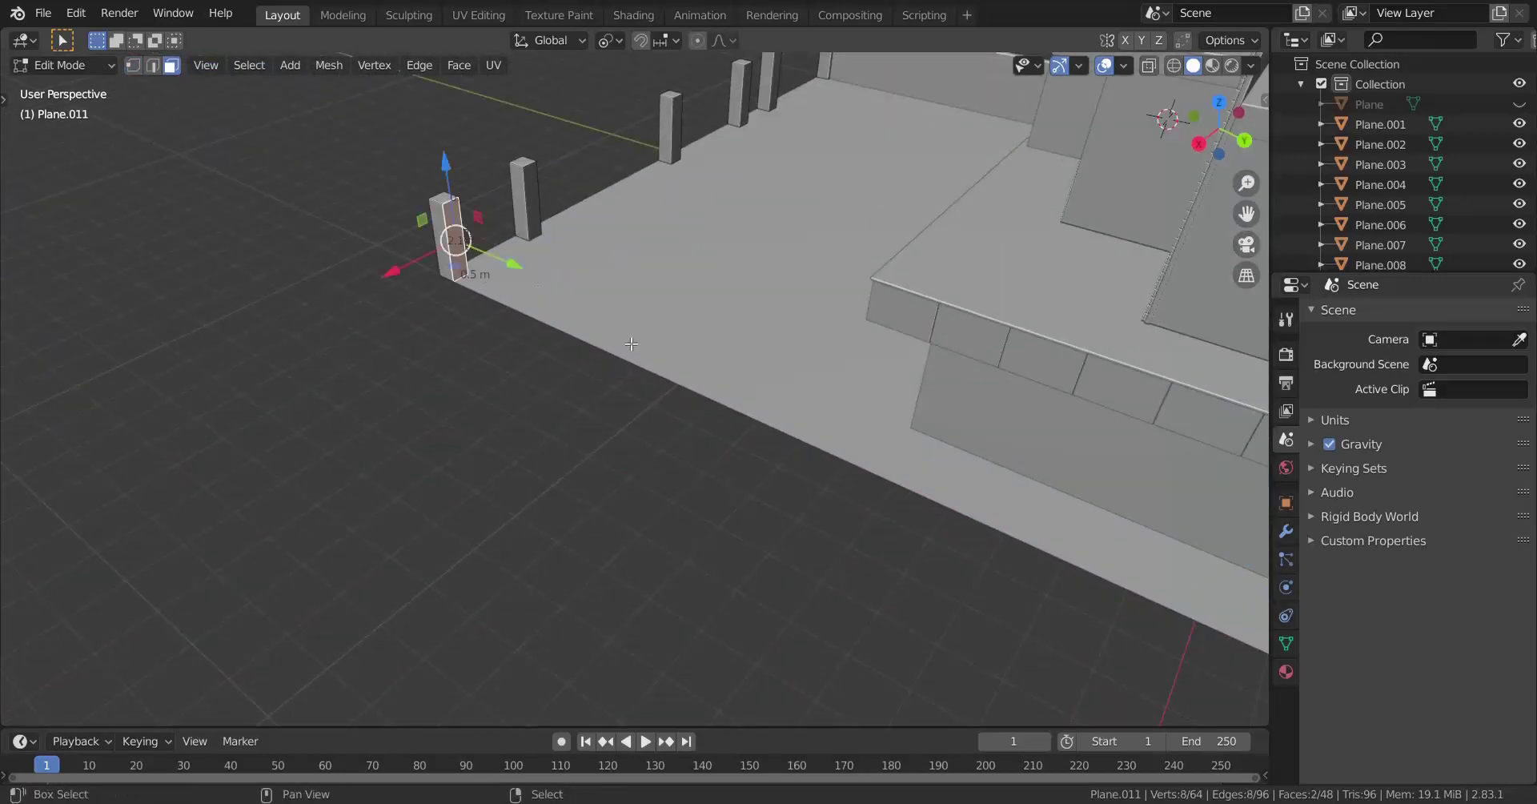
{"action": "key", "text": "shift+s"}
{"action": "left_click", "coordinate": [632, 450]}
Duplicate the side wall in object mode and snap the copy to the 3D cursor on the opposite side
{"action": "middle_click_drag", "start_coordinate": [632, 450], "coordinate": [841, 480]}
{"action": "scroll", "coordinate": [841, 480], "scroll_direction": "down", "scroll_amount": 4}
{"action": "middle_click_drag", "start_coordinate": [321, 176], "coordinate": [554, 315], "text": "shift"}
{"action": "key", "text": "Tab"}
{"action": "left_click", "coordinate": [430, 312]}
{"action": "key", "text": "shift+d"}
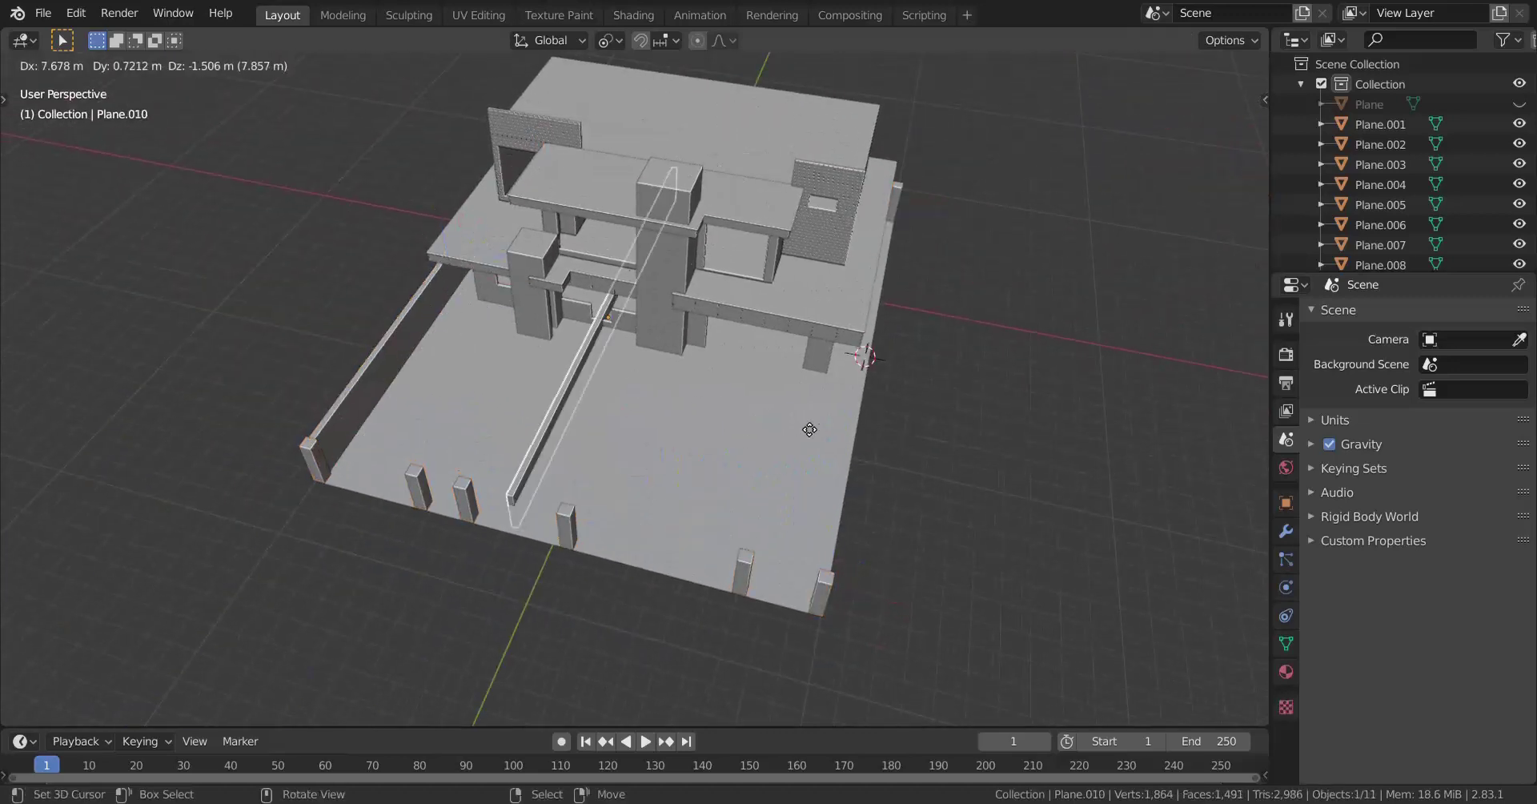
{"action": "right_click", "coordinate": [804, 421]}
{"action": "key", "text": "shift+s"}
{"action": "left_click", "coordinate": [816, 338]}
Check how the duplicated side wall fits against the corner pillars on the opposite side
{"action": "middle_click_drag", "start_coordinate": [816, 406], "coordinate": [537, 450]}
{"action": "scroll", "coordinate": [732, 374], "scroll_direction": "up", "scroll_amount": 3}
{"action": "scroll", "coordinate": [447, 454], "scroll_direction": "up", "scroll_amount": 1}
{"action": "scroll", "coordinate": [517, 456], "scroll_direction": "up", "scroll_amount": 3}
{"action": "scroll", "coordinate": [536, 476], "scroll_direction": "down", "scroll_amount": 3}
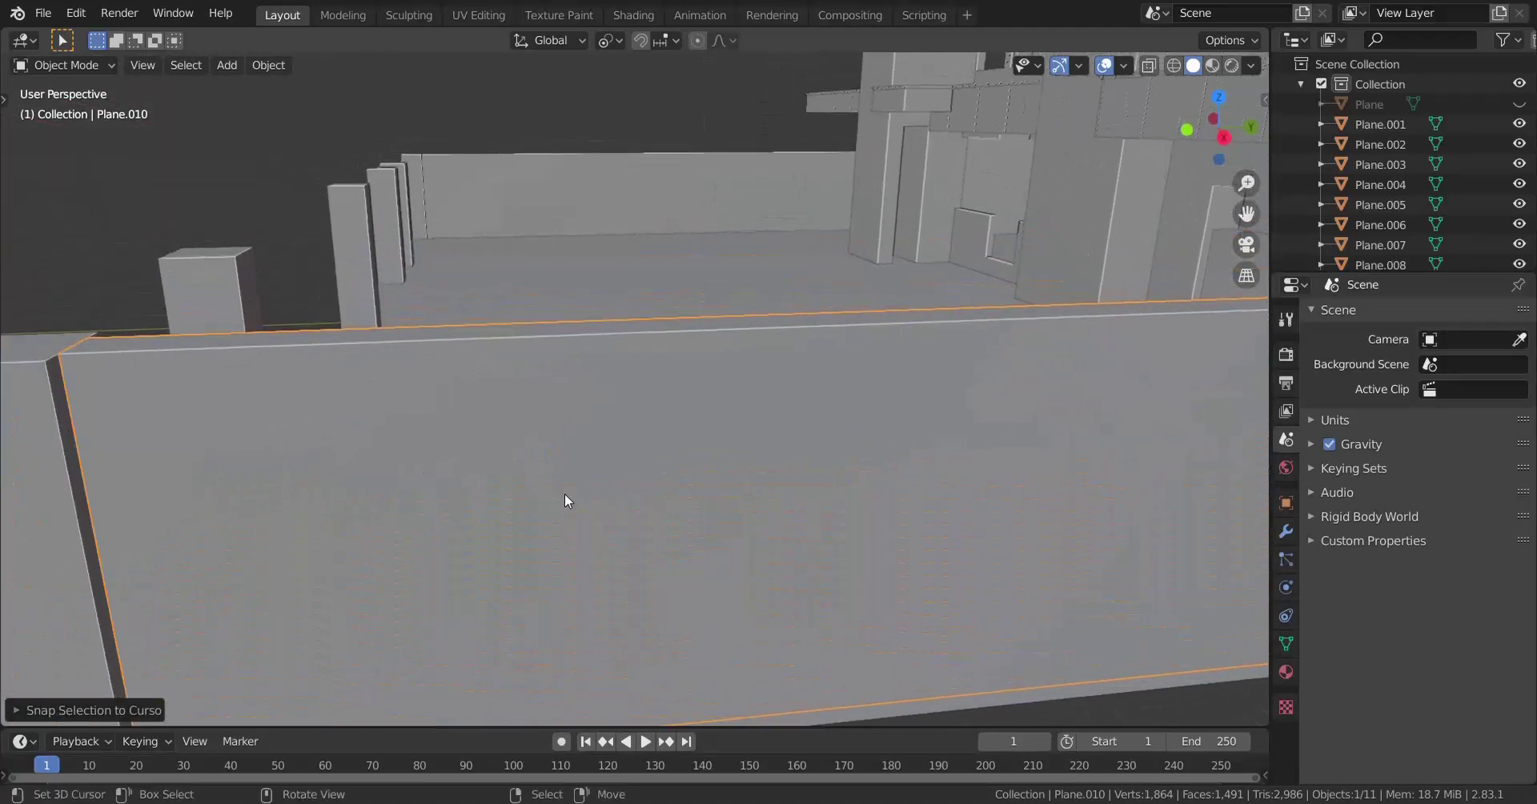
{"action": "key", "text": "Tab"}
{"action": "scroll", "coordinate": [589, 502], "scroll_direction": "down", "scroll_amount": 3}
{"action": "key", "text": "Tab"}
{"action": "middle_click_drag", "start_coordinate": [589, 503], "coordinate": [632, 494]}
{"action": "scroll", "coordinate": [621, 522], "scroll_direction": "down", "scroll_amount": 2}
{"action": "scroll", "coordinate": [661, 496], "scroll_direction": "up", "scroll_amount": 3}
{"action": "key", "text": "Tab"}
{"action": "key", "text": "Tab"}
Edit both side walls together, select their top faces, and lower them to a wall height of about 2.04 m
{"action": "left_click", "coordinate": [578, 210]}
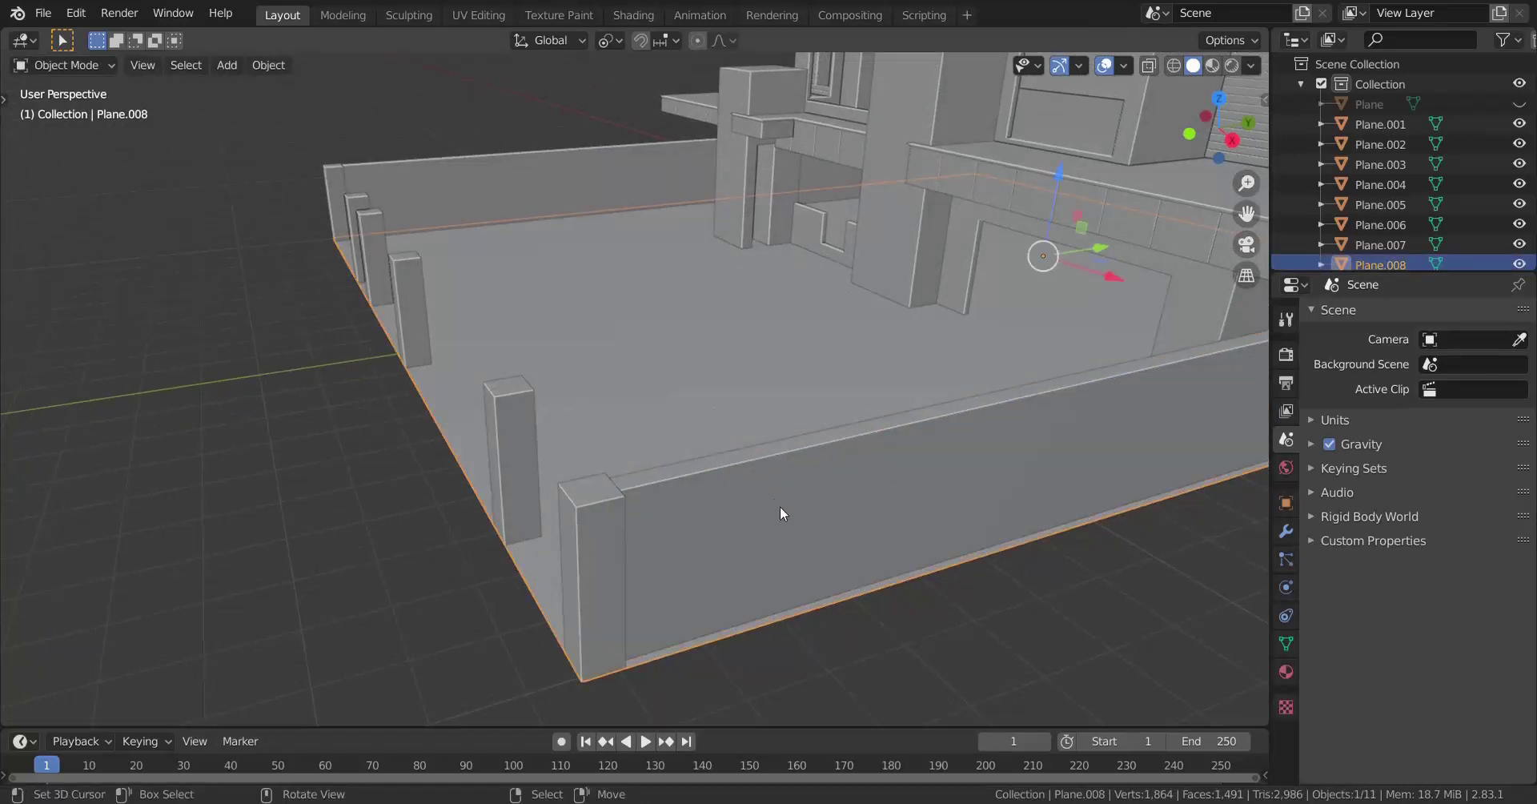
{"action": "left_click", "coordinate": [566, 168], "text": "shift"}
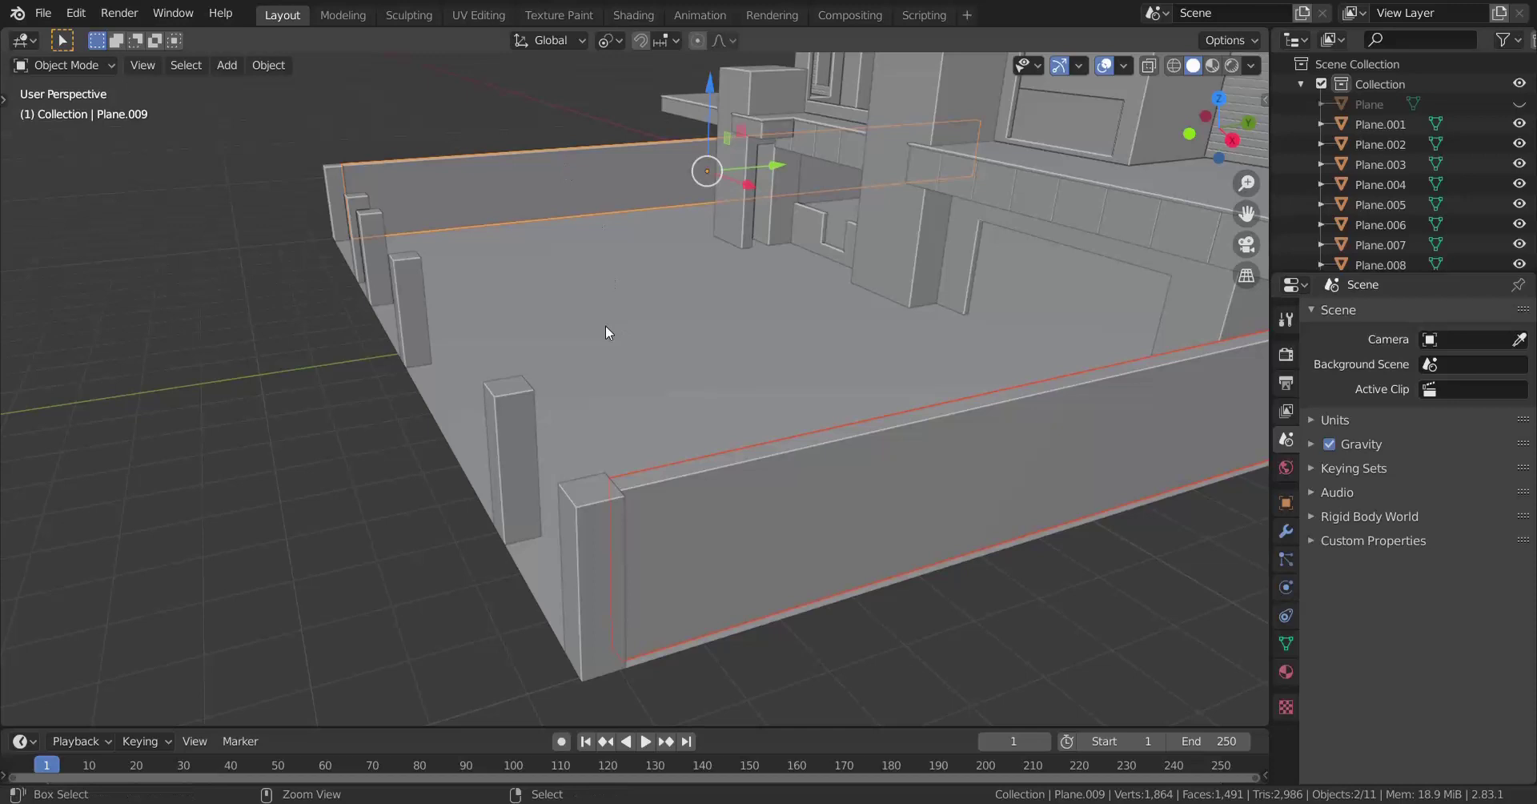
{"action": "key", "text": "Tab"}
{"action": "middle_click_drag", "start_coordinate": [605, 325], "coordinate": [420, 116]}
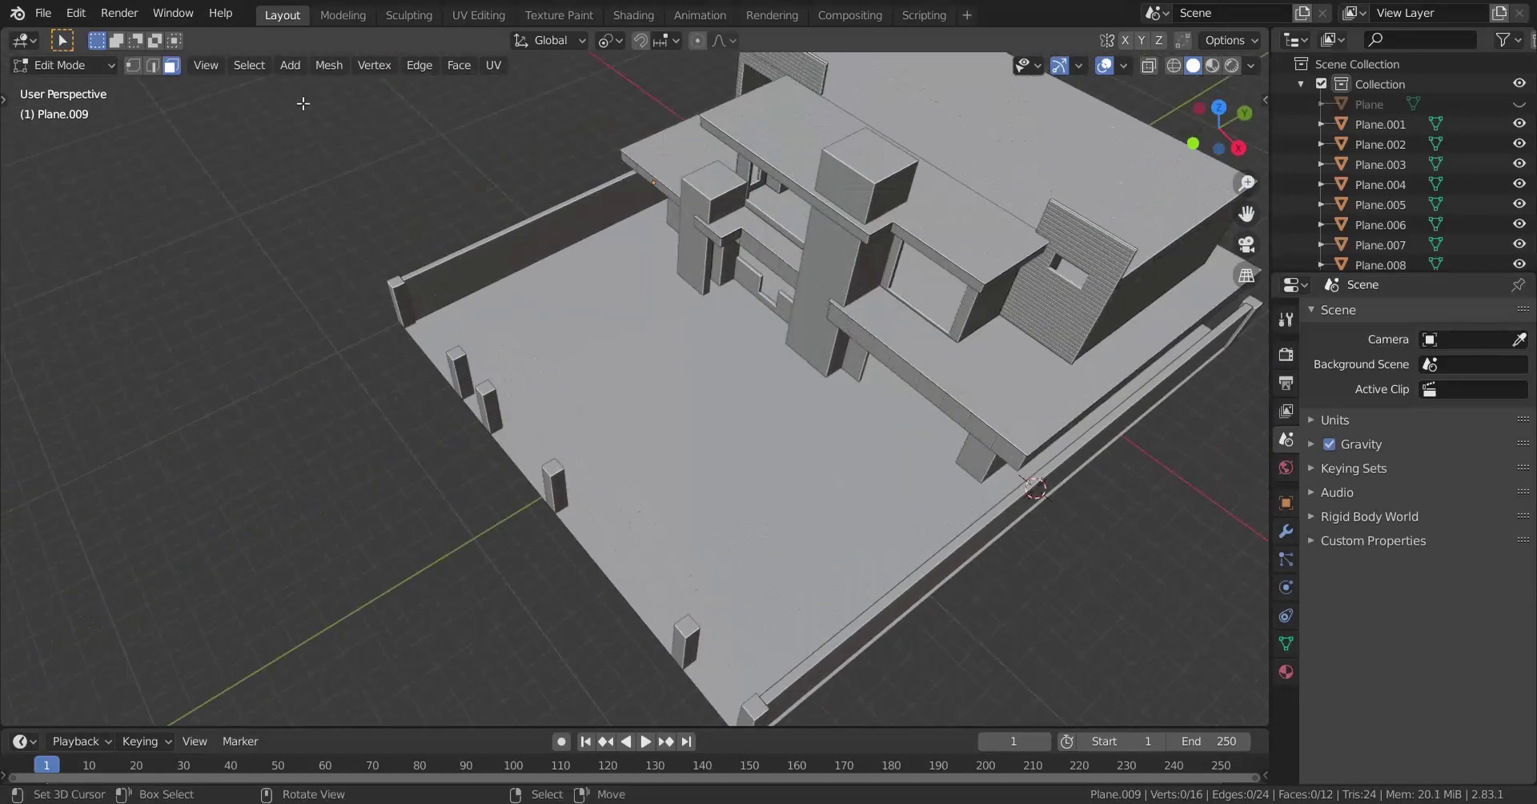
{"action": "left_click", "coordinate": [558, 213]}
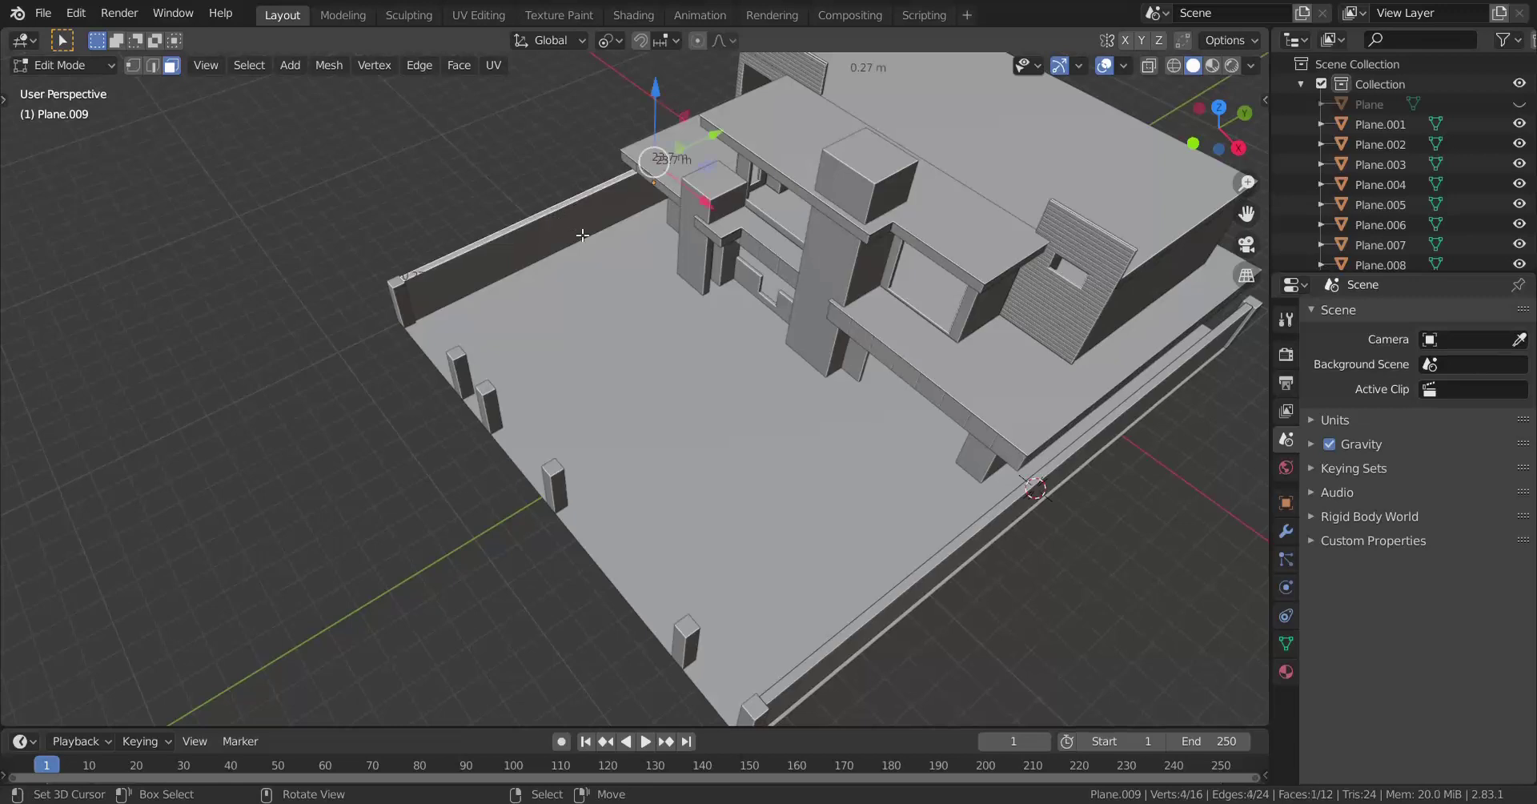
{"action": "middle_click_drag", "start_coordinate": [811, 588], "coordinate": [1101, 345]}
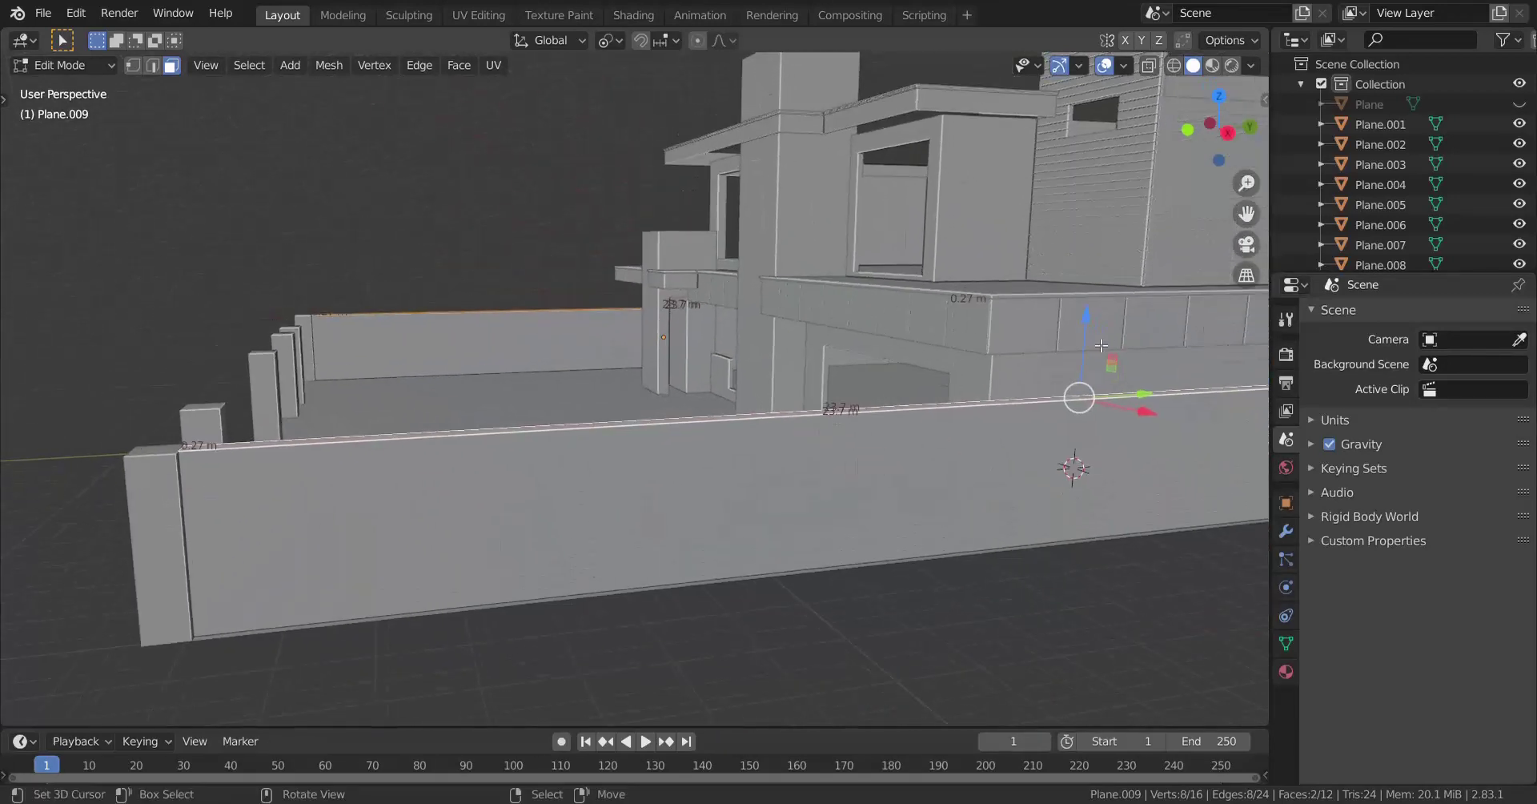
{"action": "left_click_drag", "start_coordinate": [1094, 329], "coordinate": [1101, 343]}
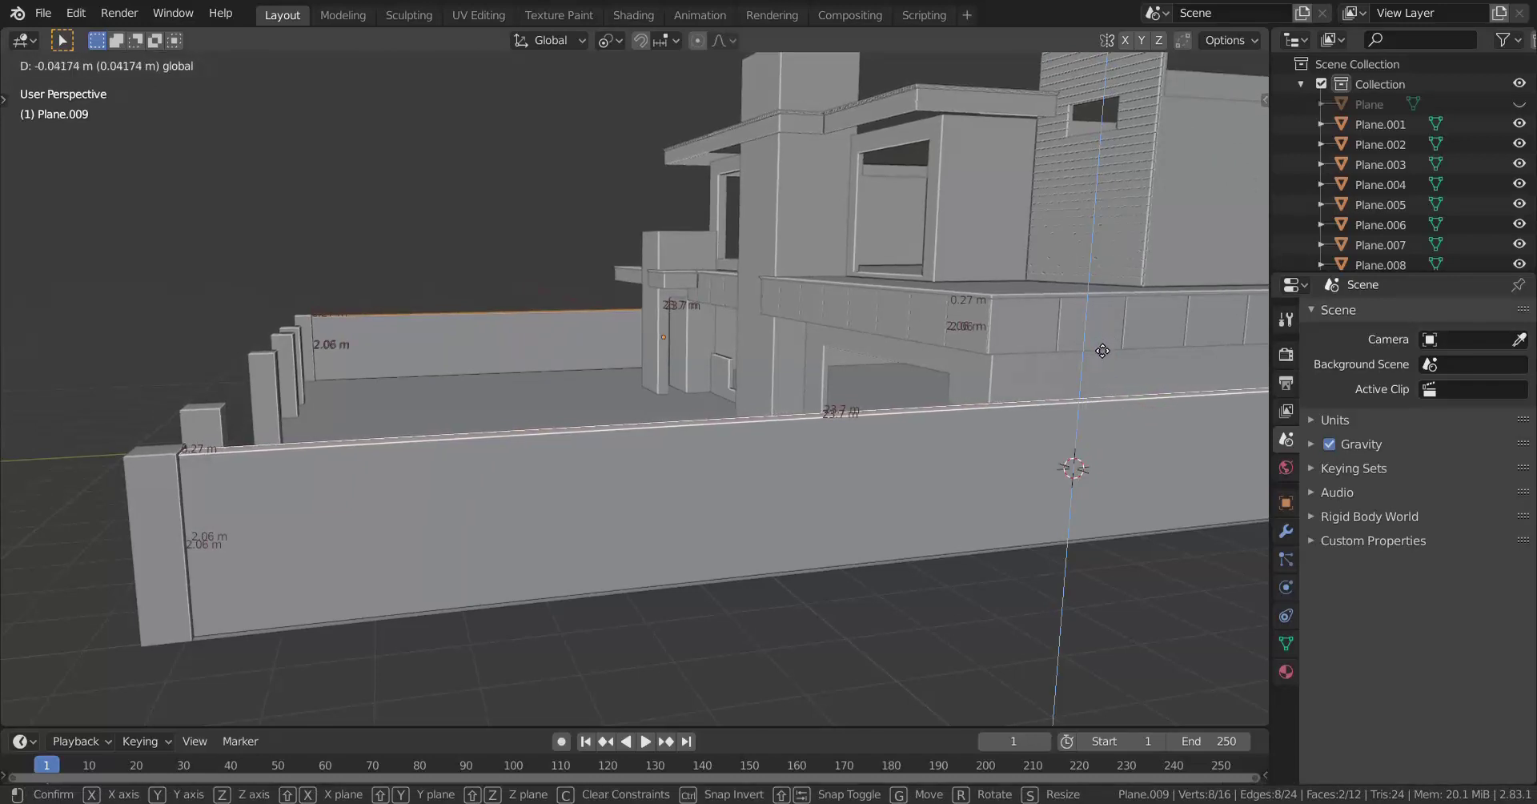
{"action": "left_click_drag", "start_coordinate": [1103, 353], "coordinate": [1105, 362]}
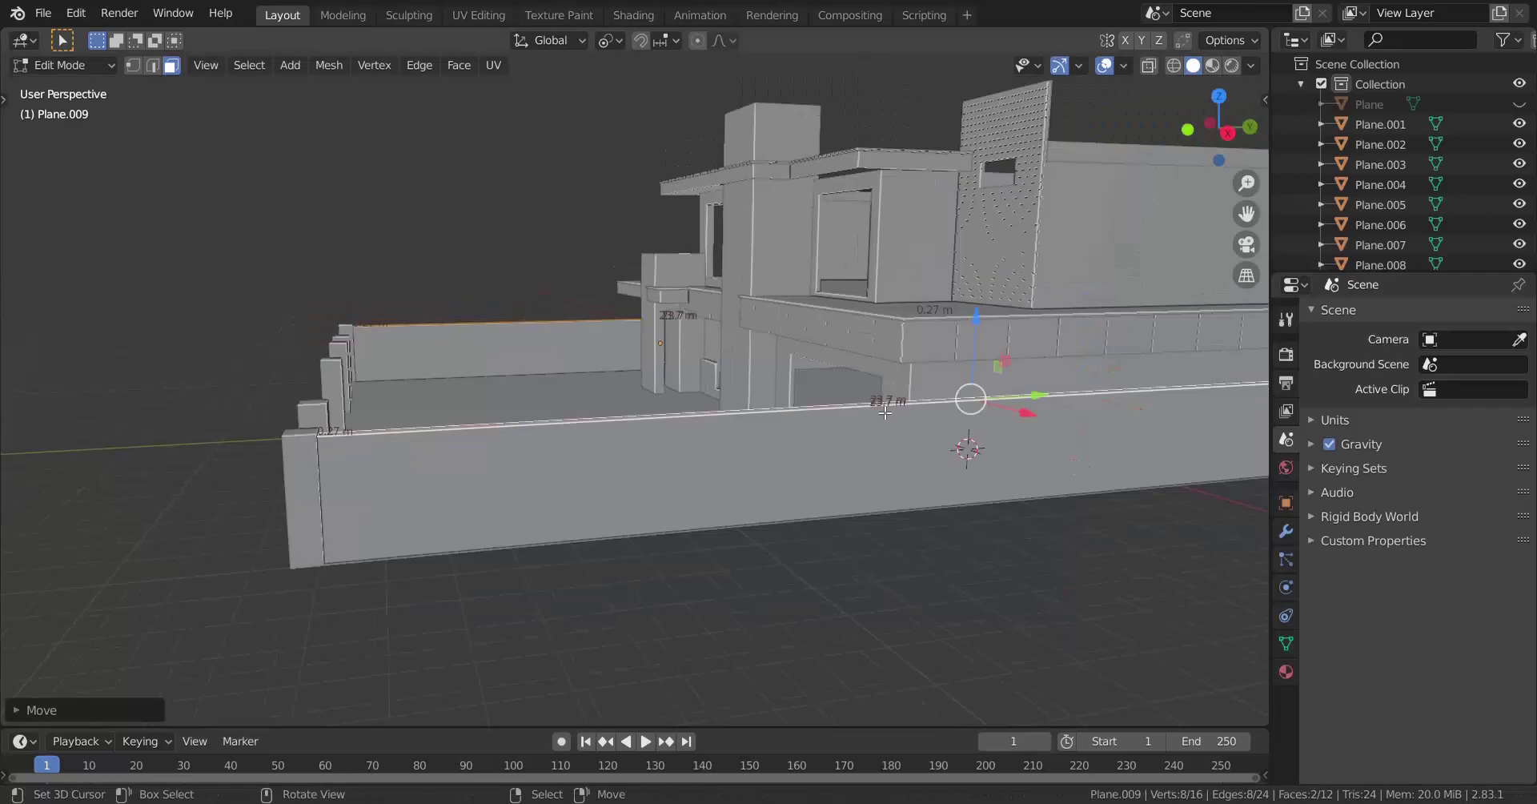
Select one whole side wall's linked geometry, duplicate it, and rotate the copy 90° about the vertical axis
{"action": "middle_click_drag", "start_coordinate": [961, 449], "coordinate": [416, 432]}
{"action": "scroll", "coordinate": [848, 449], "scroll_direction": "down", "scroll_amount": 1}
{"action": "scroll", "coordinate": [861, 448], "scroll_direction": "up", "scroll_amount": 2}
{"action": "key", "text": "Tab"}
{"action": "key", "text": "l"}
{"action": "key", "text": "shift+d"}
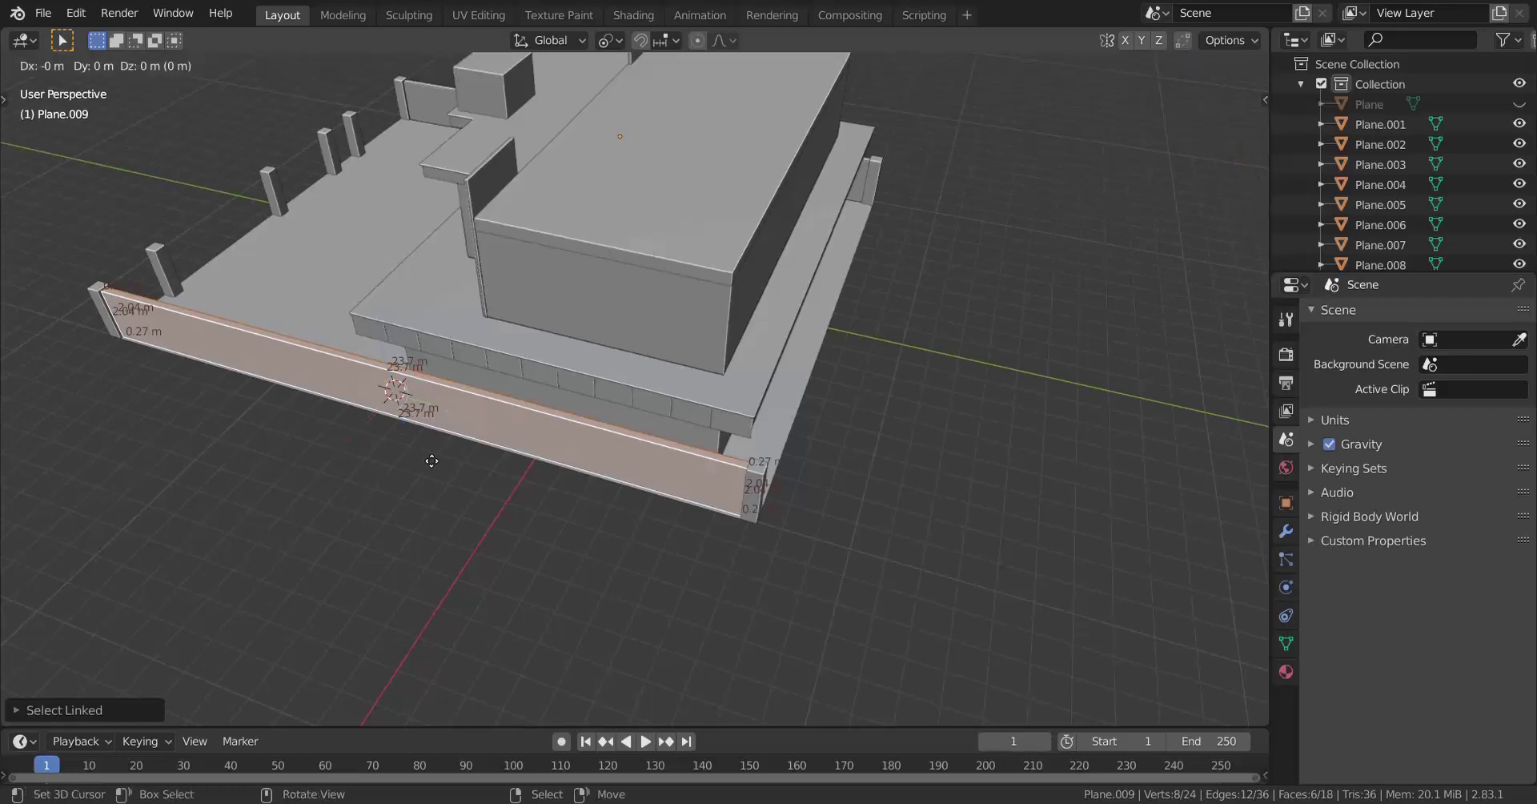
{"action": "type", "text": "90"}
{"action": "key", "text": "Return"}
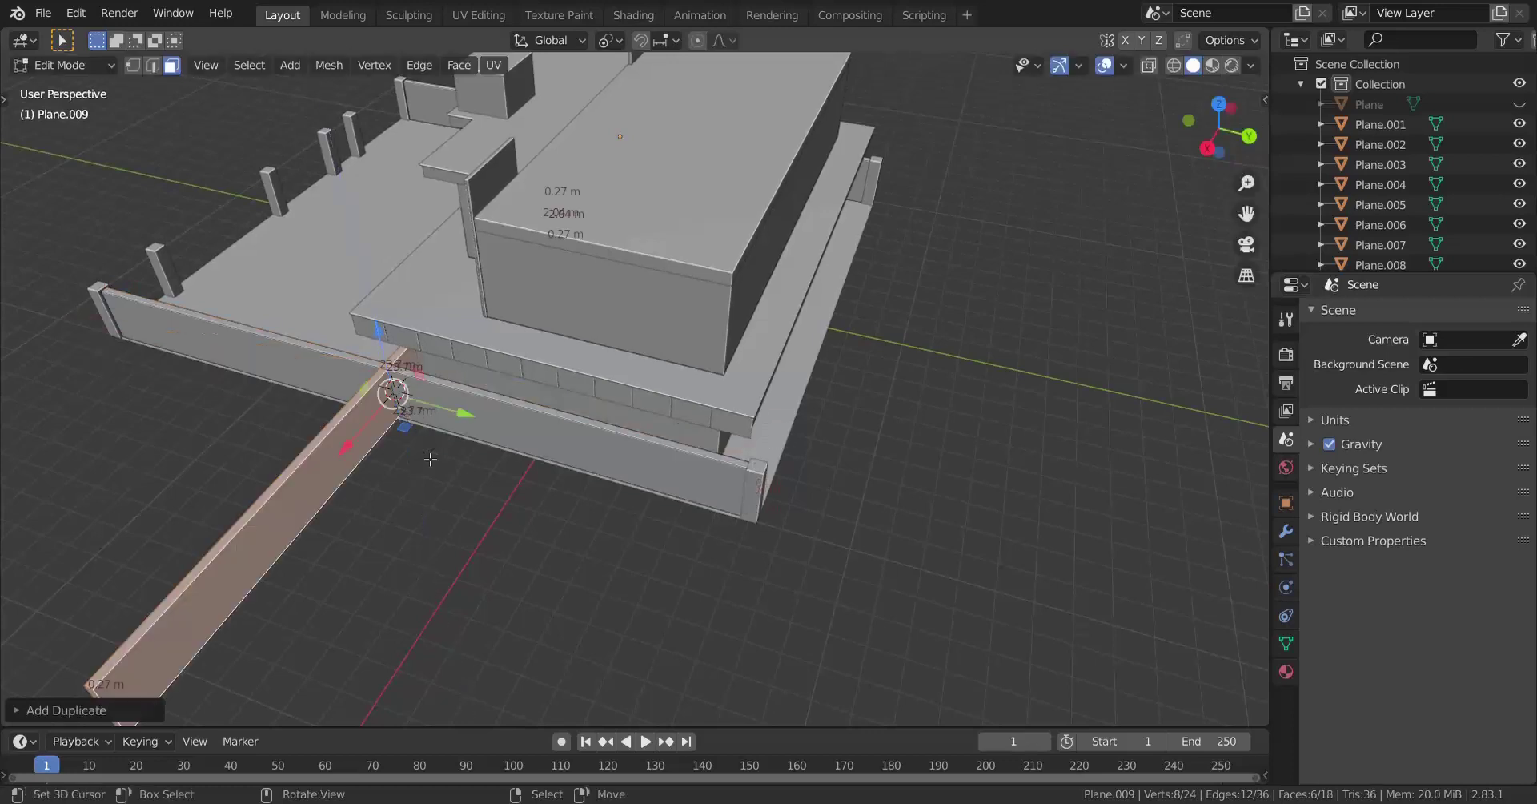
Move the rotated wall copy along Y and X to line up with the back corner pillars behind the house
{"action": "key", "text": "g"}
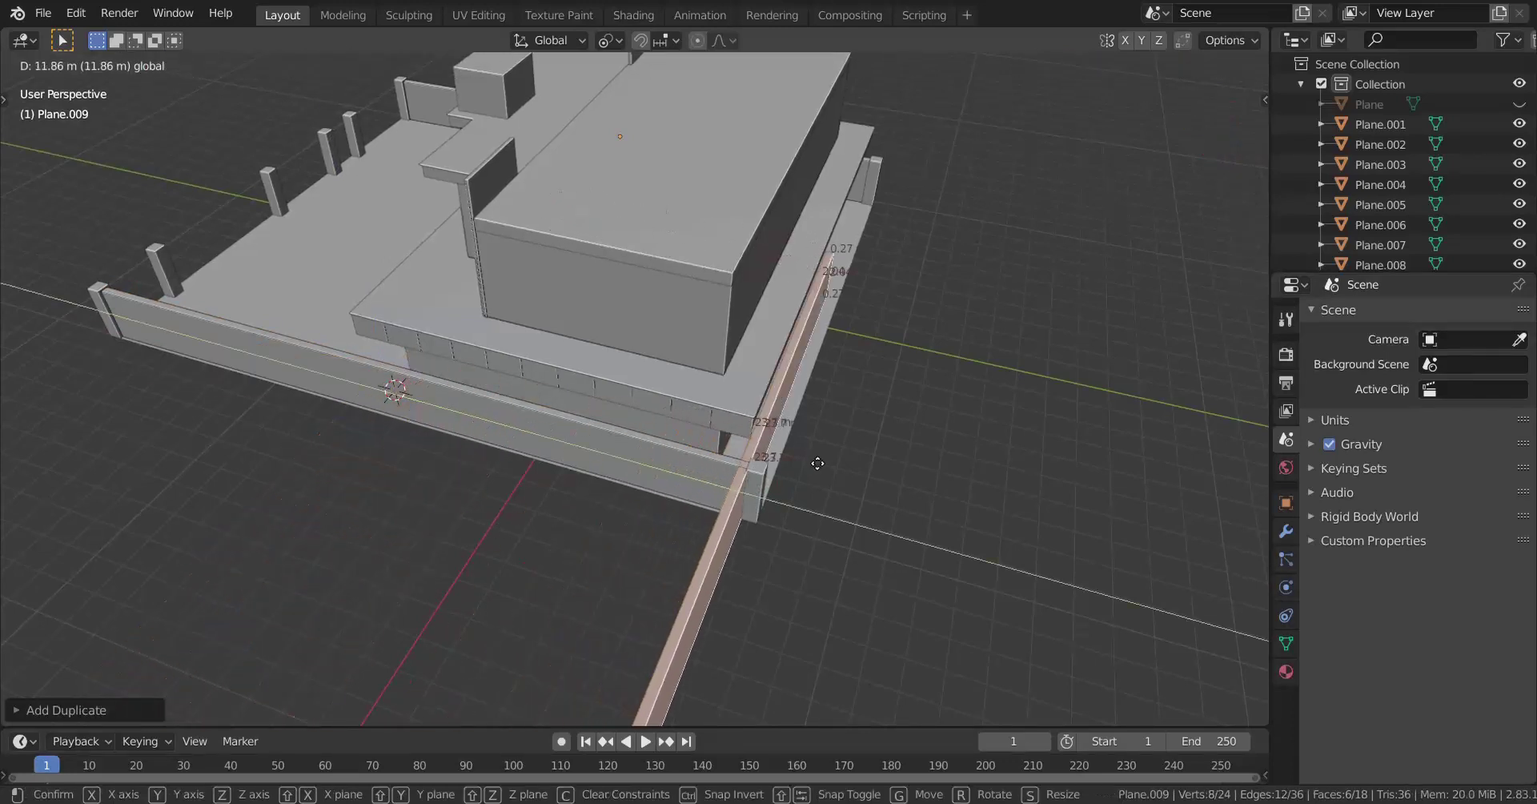
{"action": "left_click", "coordinate": [967, 402]}
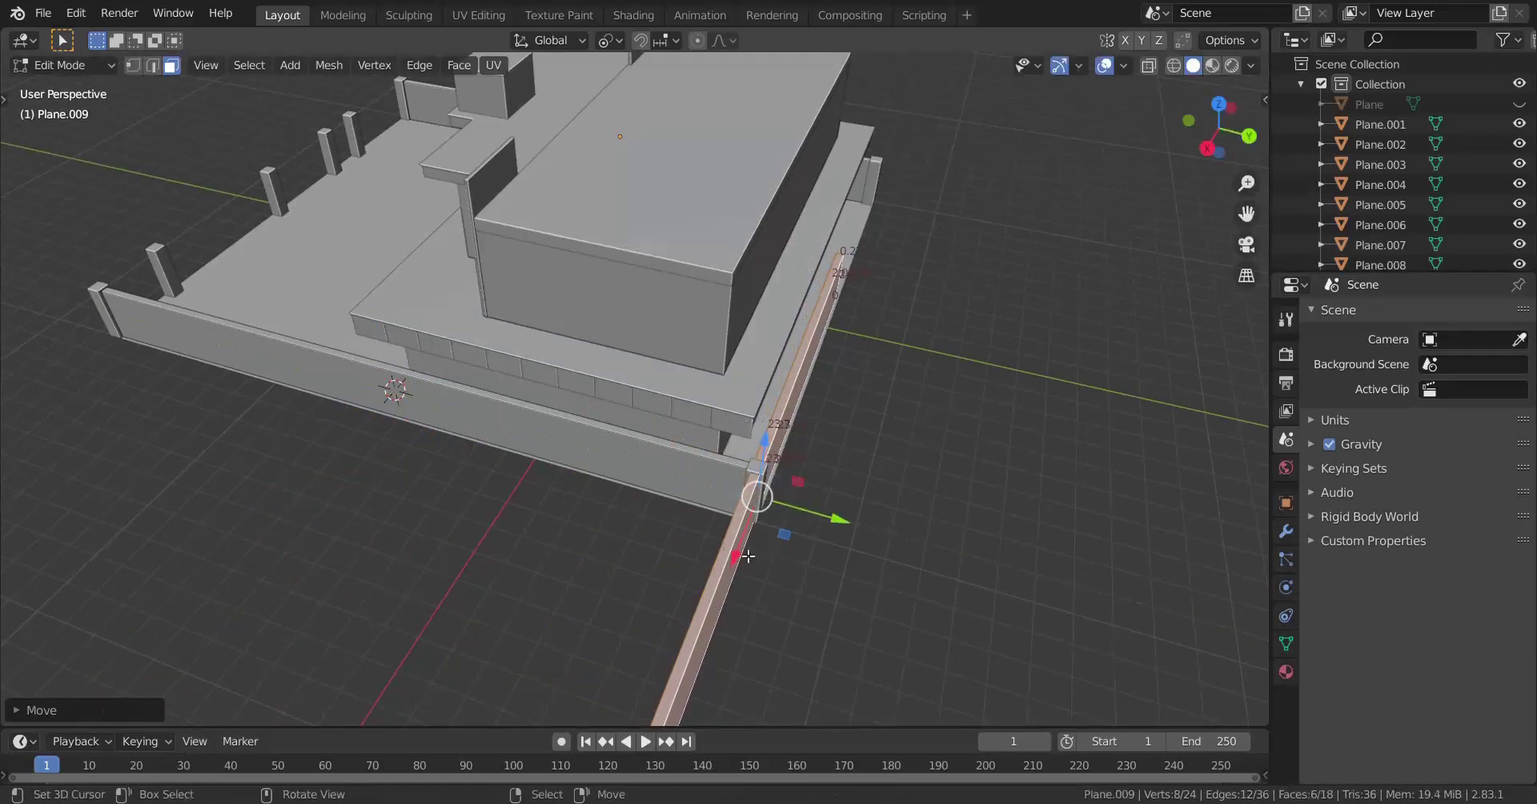
{"action": "left_click_drag", "start_coordinate": [747, 556], "coordinate": [840, 380]}
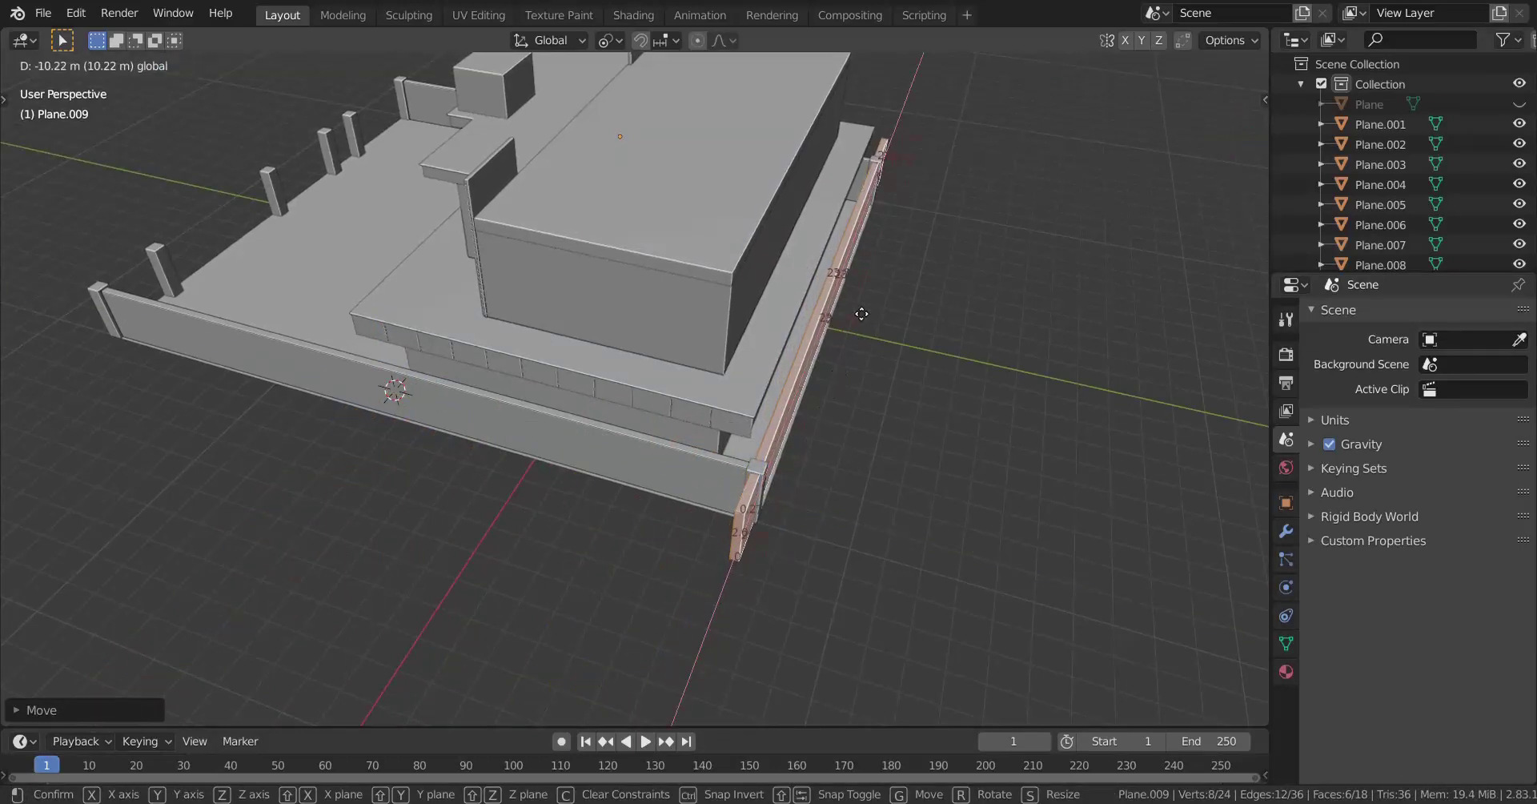
{"action": "left_click_drag", "start_coordinate": [862, 314], "coordinate": [862, 314]}
Select the vertices at one overhanging end of the rear wall and pull them back along X to the corner pillar
{"action": "middle_click_drag", "start_coordinate": [862, 314], "coordinate": [609, 369]}
{"action": "scroll", "coordinate": [561, 385], "scroll_direction": "up", "scroll_amount": 5}
{"action": "middle_click_drag", "start_coordinate": [458, 405], "coordinate": [752, 408], "text": "shift"}
{"action": "middle_click_drag", "start_coordinate": [632, 417], "coordinate": [600, 427]}
{"action": "scroll", "coordinate": [515, 460], "scroll_direction": "down", "scroll_amount": 3}
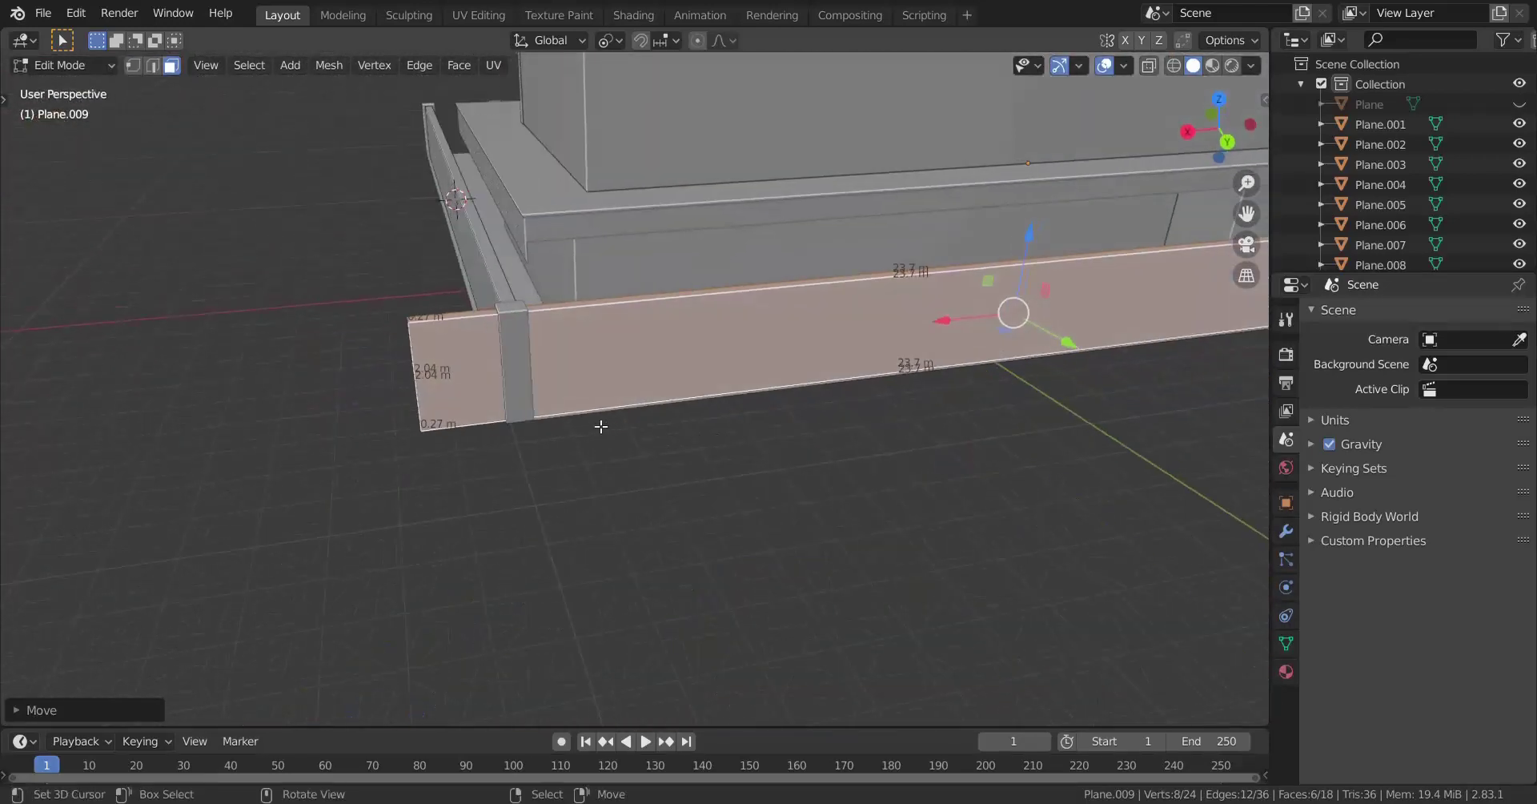
{"action": "left_click", "coordinate": [133, 65]}
{"action": "middle_click_drag", "start_coordinate": [160, 312], "coordinate": [104, 296]}
{"action": "key", "text": "shift+z"}
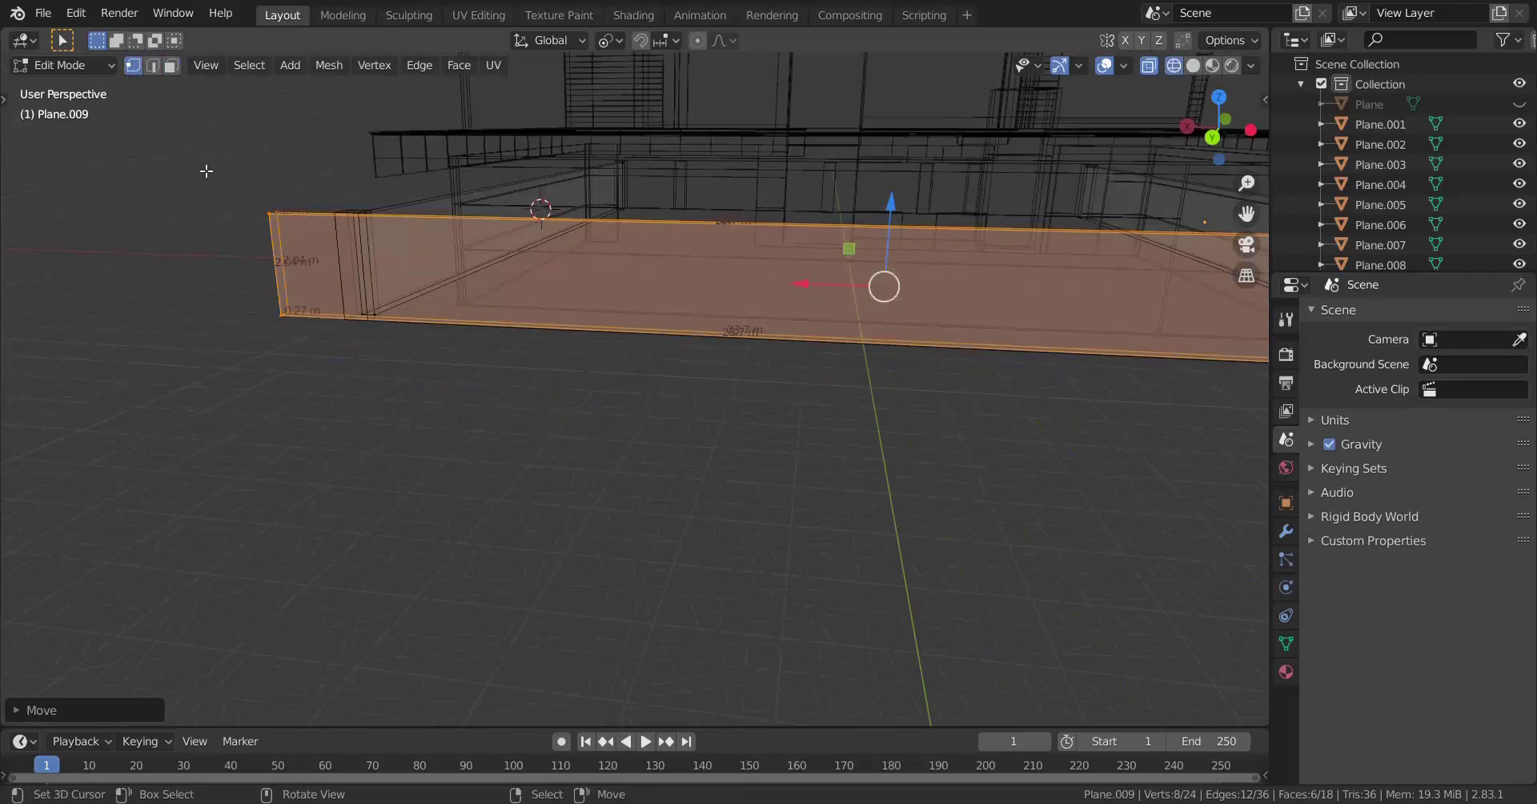
{"action": "left_click_drag", "start_coordinate": [206, 151], "coordinate": [319, 470]}
{"action": "middle_click_drag", "start_coordinate": [319, 470], "coordinate": [335, 538]}
{"action": "key", "text": "alt+z"}
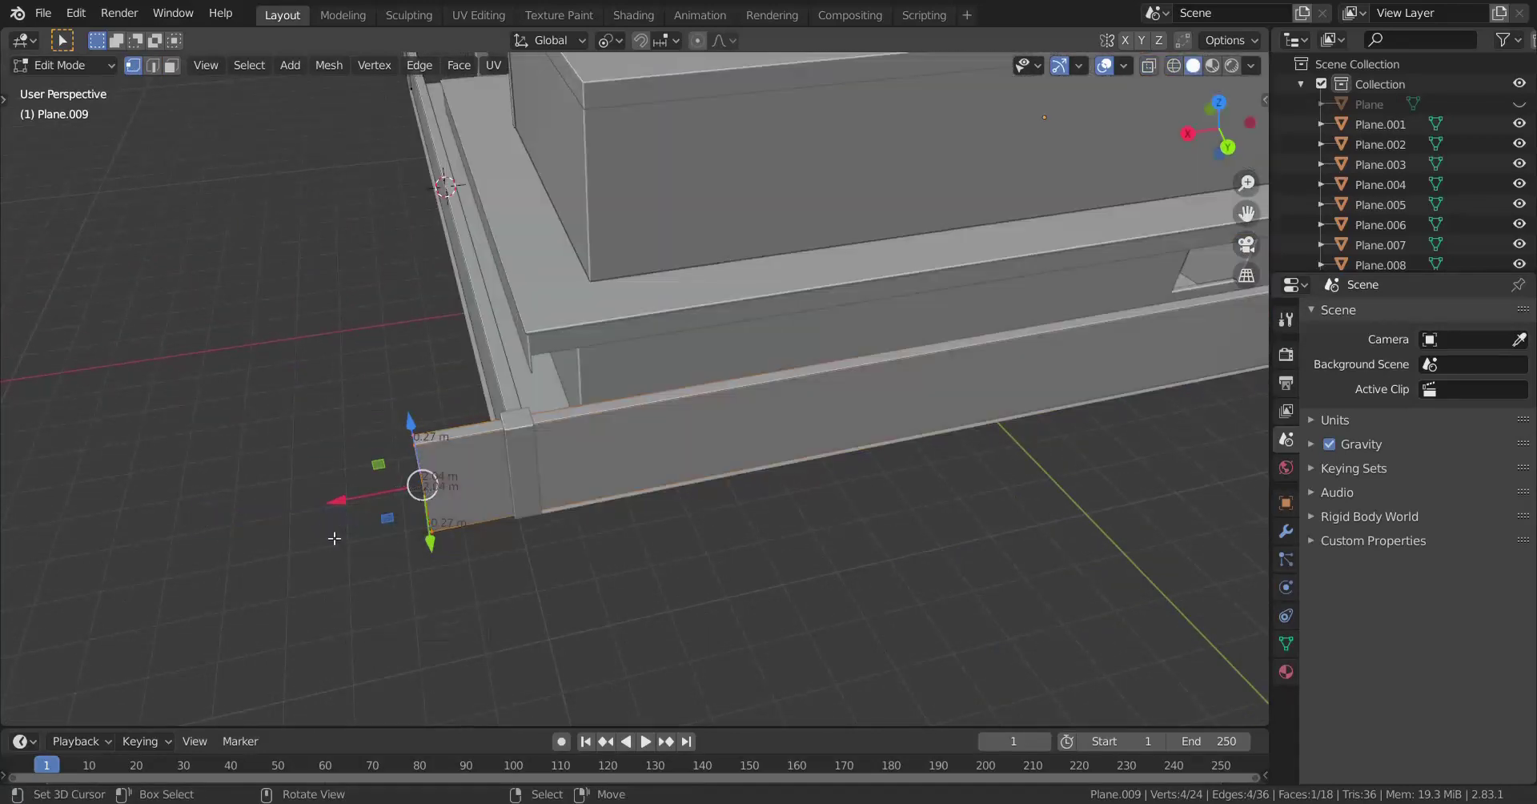
{"action": "left_click_drag", "start_coordinate": [336, 501], "coordinate": [451, 484]}
{"action": "left_click", "coordinate": [364, 486]}
Select the rear wall's opposite end vertices and move them along X so this end also stops at its corner pillar
{"action": "scroll", "coordinate": [761, 443], "scroll_direction": "down", "scroll_amount": 4}
{"action": "mouse_move", "coordinate": [945, 425]}
{"action": "middle_mouse_down", "text": "shift"}
{"action": "mouse_move", "coordinate": [632, 453]}
{"action": "mouse_move", "coordinate": [640, 422]}
{"action": "middle_mouse_up", "text": "shift"}
{"action": "scroll", "coordinate": [641, 422], "scroll_direction": "up", "scroll_amount": 4}
{"action": "key", "text": "z"}
{"action": "left_click", "coordinate": [437, 428]}
{"action": "middle_click_drag", "start_coordinate": [545, 429], "coordinate": [568, 446]}
{"action": "left_click_drag", "start_coordinate": [623, 319], "coordinate": [755, 529]}
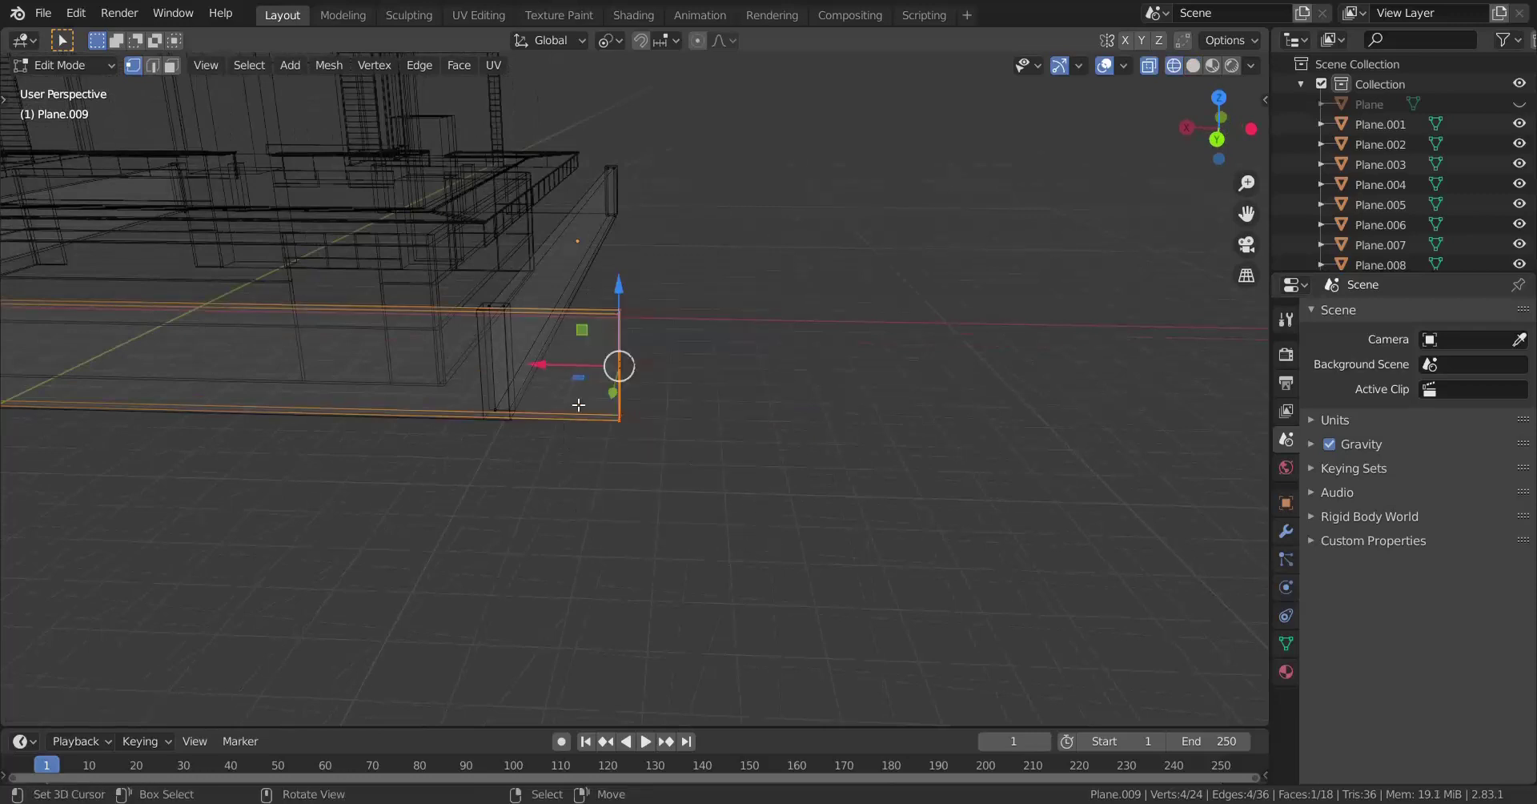
{"action": "left_click_drag", "start_coordinate": [530, 366], "coordinate": [414, 377]}
{"action": "left_click_drag", "start_coordinate": [317, 372], "coordinate": [317, 372]}
Leave Edit Mode and inspect how the rear and side walls meet the corner pillars
{"action": "scroll", "coordinate": [468, 432], "scroll_direction": "down", "scroll_amount": 3}
{"action": "mouse_move", "coordinate": [469, 432]}
{"action": "middle_mouse_down", "text": "shift"}
{"action": "mouse_move", "coordinate": [597, 464]}
{"action": "mouse_move", "coordinate": [539, 498]}
{"action": "middle_mouse_up", "text": "shift"}
{"action": "key", "text": "shift+z"}
{"action": "key", "text": "Tab"}
{"action": "mouse_move", "coordinate": [448, 484]}
{"action": "middle_mouse_down"}
{"action": "mouse_move", "coordinate": [601, 479]}
{"action": "mouse_move", "coordinate": [709, 439]}
{"action": "middle_mouse_up"}
{"action": "middle_click_drag", "start_coordinate": [708, 438], "coordinate": [905, 432]}
{"action": "scroll", "coordinate": [328, 458], "scroll_direction": "up", "scroll_amount": 4}
{"action": "middle_click_drag", "start_coordinate": [328, 458], "coordinate": [824, 416], "text": "shift"}
{"action": "middle_click_drag", "start_coordinate": [1105, 297], "coordinate": [358, 543], "text": "shift"}
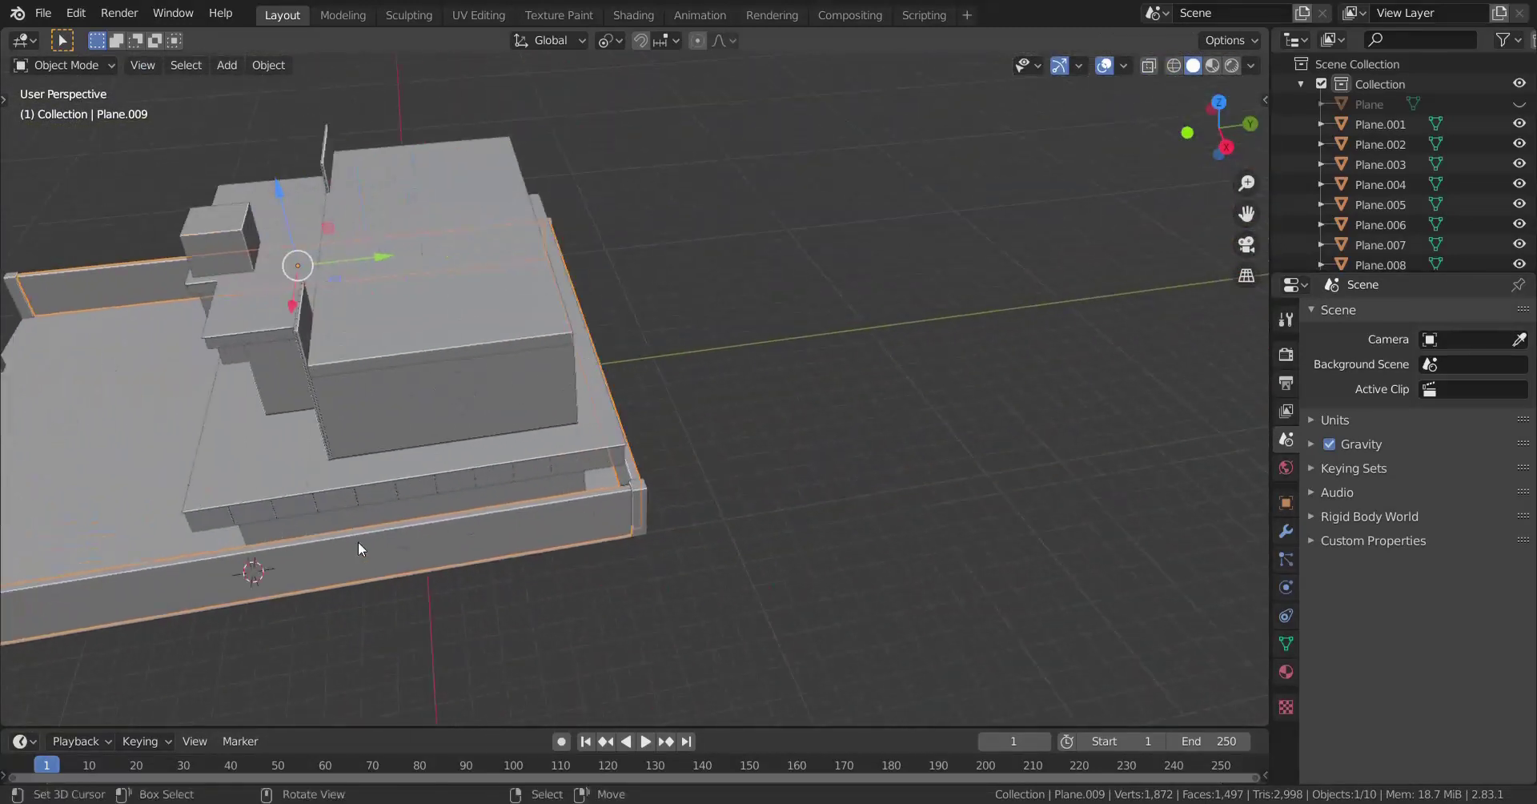
Select the rear wall's linked geometry, duplicate it, and move the copy about -24.1 m along Y to the front pillars
{"action": "key", "text": "Tab"}
{"action": "scroll", "coordinate": [357, 543], "scroll_direction": "up", "scroll_amount": 1}
{"action": "mouse_move", "coordinate": [768, 468]}
{"action": "middle_mouse_down"}
{"action": "mouse_move", "coordinate": [611, 467]}
{"action": "mouse_move", "coordinate": [406, 586]}
{"action": "middle_mouse_up"}
{"action": "scroll", "coordinate": [641, 462], "scroll_direction": "up", "scroll_amount": 1}
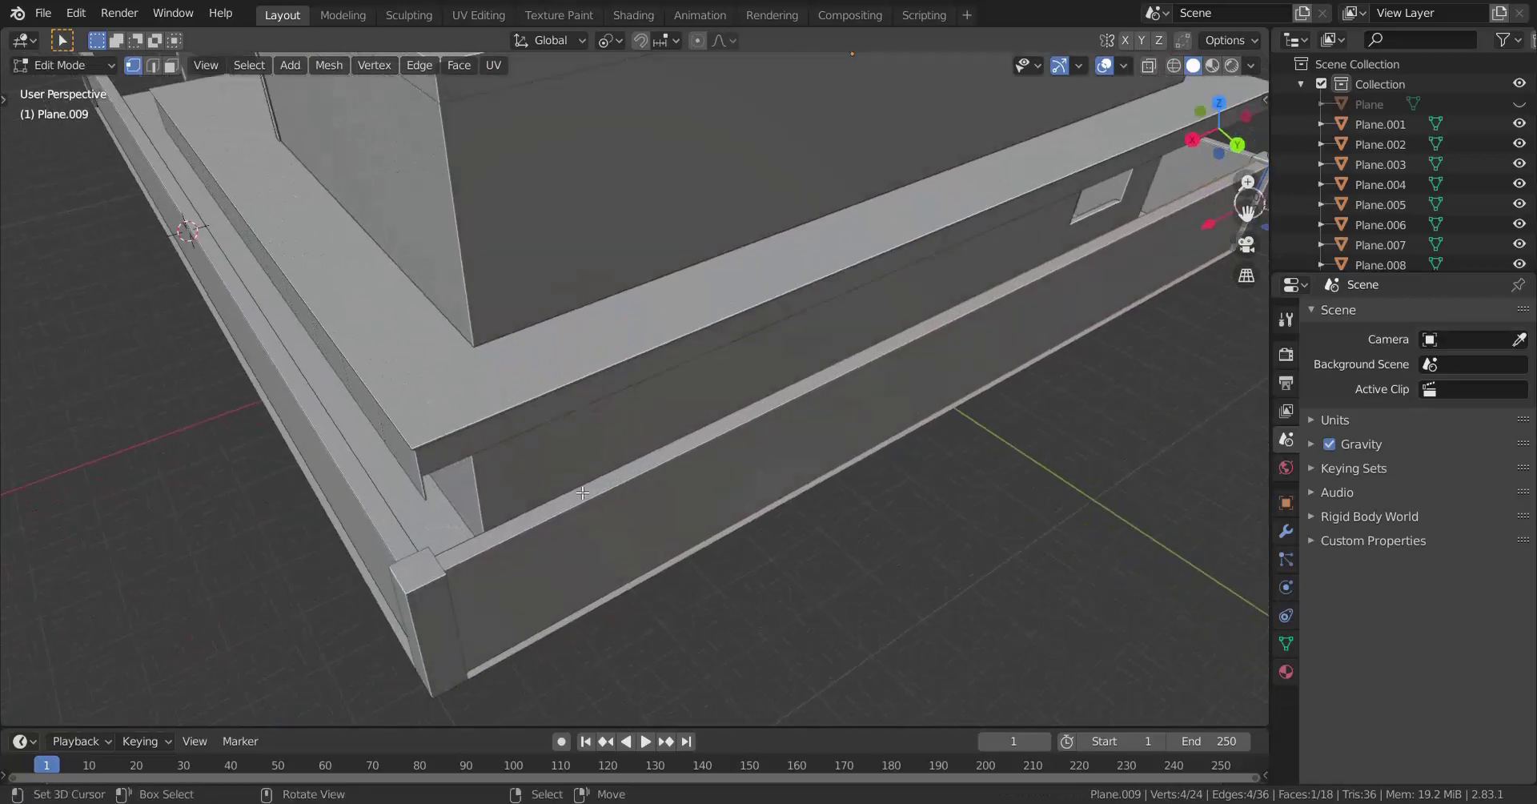
{"action": "key", "text": "shift+z"}
{"action": "key", "text": "alt+a"}
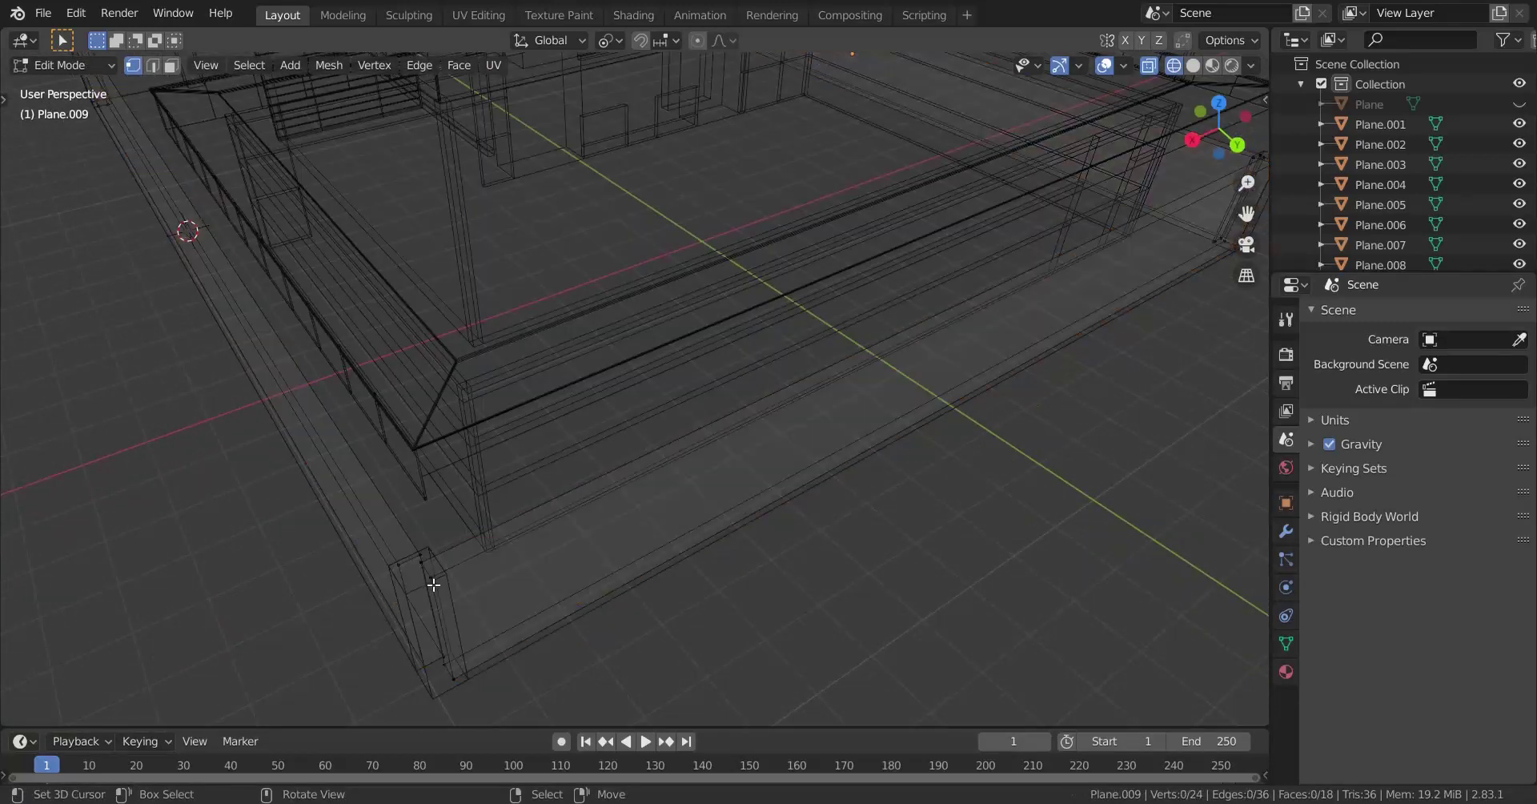
{"action": "key", "text": "l"}
{"action": "scroll", "coordinate": [455, 584], "scroll_direction": "down", "scroll_amount": 2}
{"action": "key", "text": "z"}
{"action": "middle_click_drag", "start_coordinate": [457, 583], "coordinate": [798, 595]}
{"action": "left_click", "coordinate": [827, 540]}
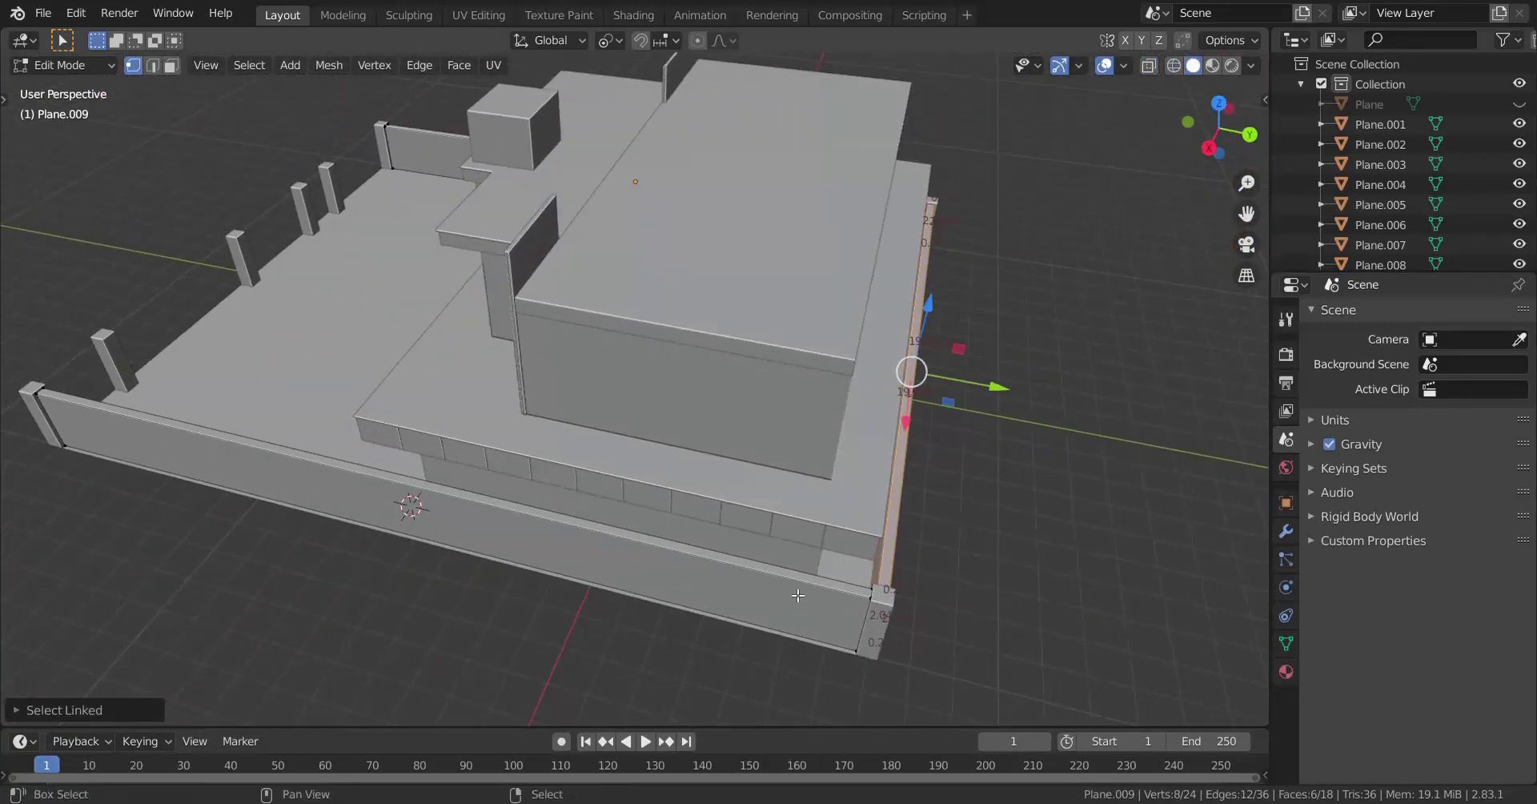
{"action": "key", "text": "shift+d"}
{"action": "key", "text": "y"}
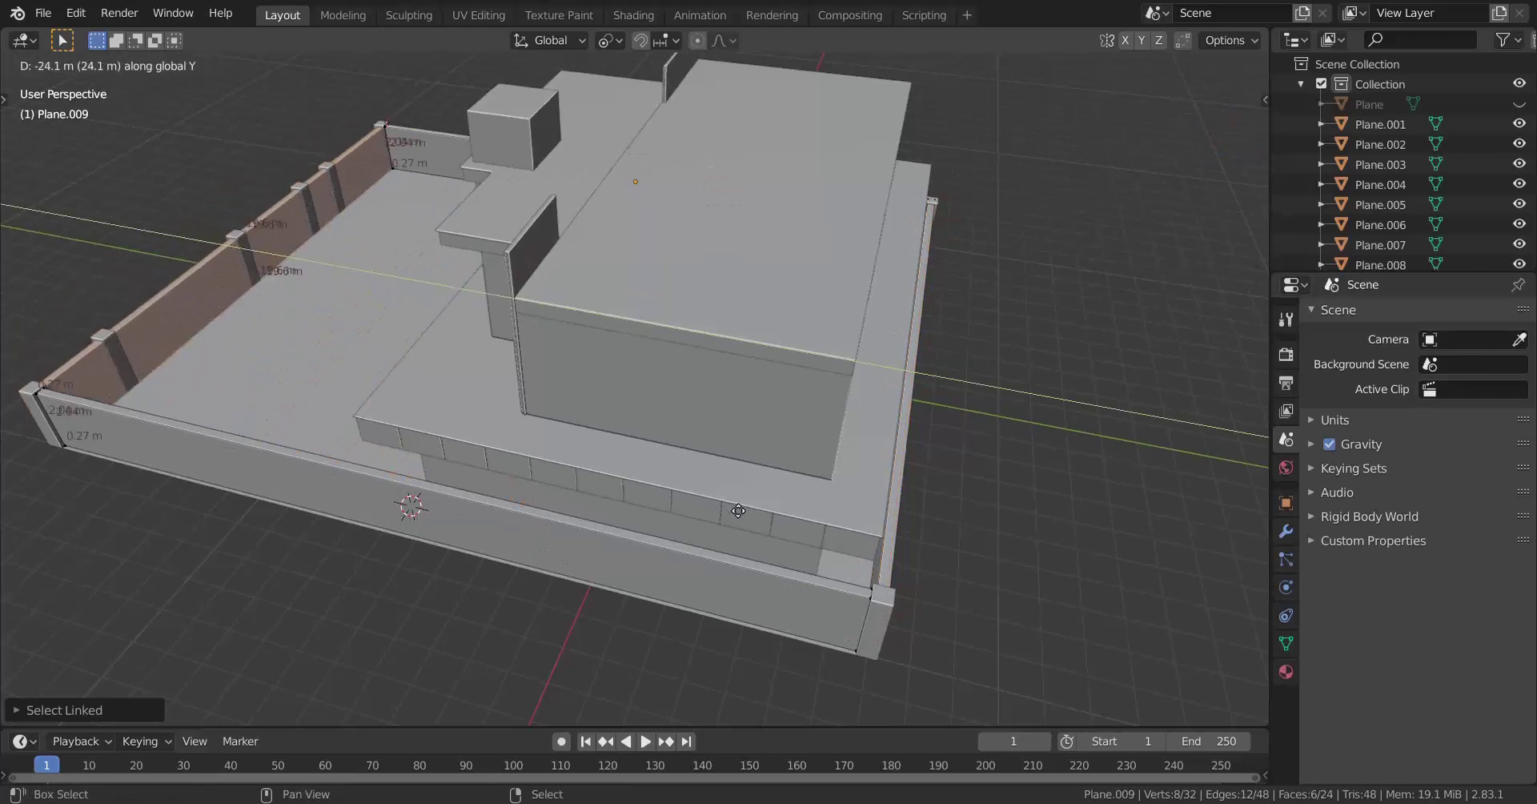
{"action": "left_click", "coordinate": [733, 510]}
Fine-tune the front wall copy's position against the front pillars
{"action": "scroll", "coordinate": [792, 600], "scroll_direction": "up", "scroll_amount": 2}
{"action": "middle_click_drag", "start_coordinate": [496, 529], "coordinate": [830, 446], "text": "shift"}
{"action": "left_click_drag", "start_coordinate": [593, 246], "coordinate": [602, 240]}
{"action": "scroll", "coordinate": [602, 240], "scroll_direction": "down", "scroll_amount": 3}
{"action": "middle_click_drag", "start_coordinate": [602, 240], "coordinate": [789, 200]}
Add two vertical loop cuts to the front wall and slide them to the pillars flanking the narrow gateway
{"action": "middle_click_drag", "start_coordinate": [152, 680], "coordinate": [799, 484], "text": "shift"}
{"action": "scroll", "coordinate": [622, 500], "scroll_direction": "up", "scroll_amount": 3}
{"action": "left_click", "coordinate": [704, 453]}
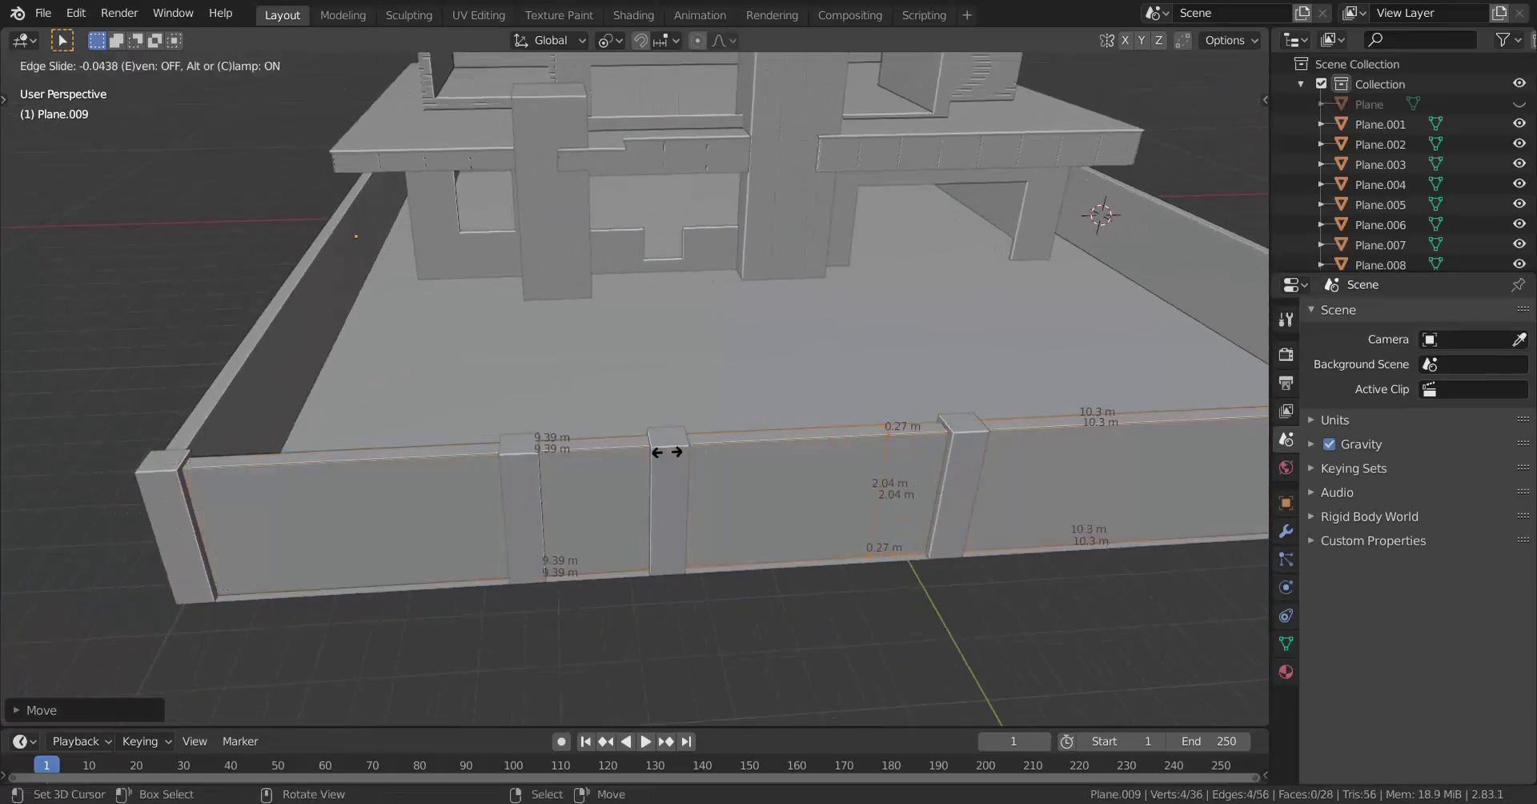
{"action": "left_click", "coordinate": [160, 517]}
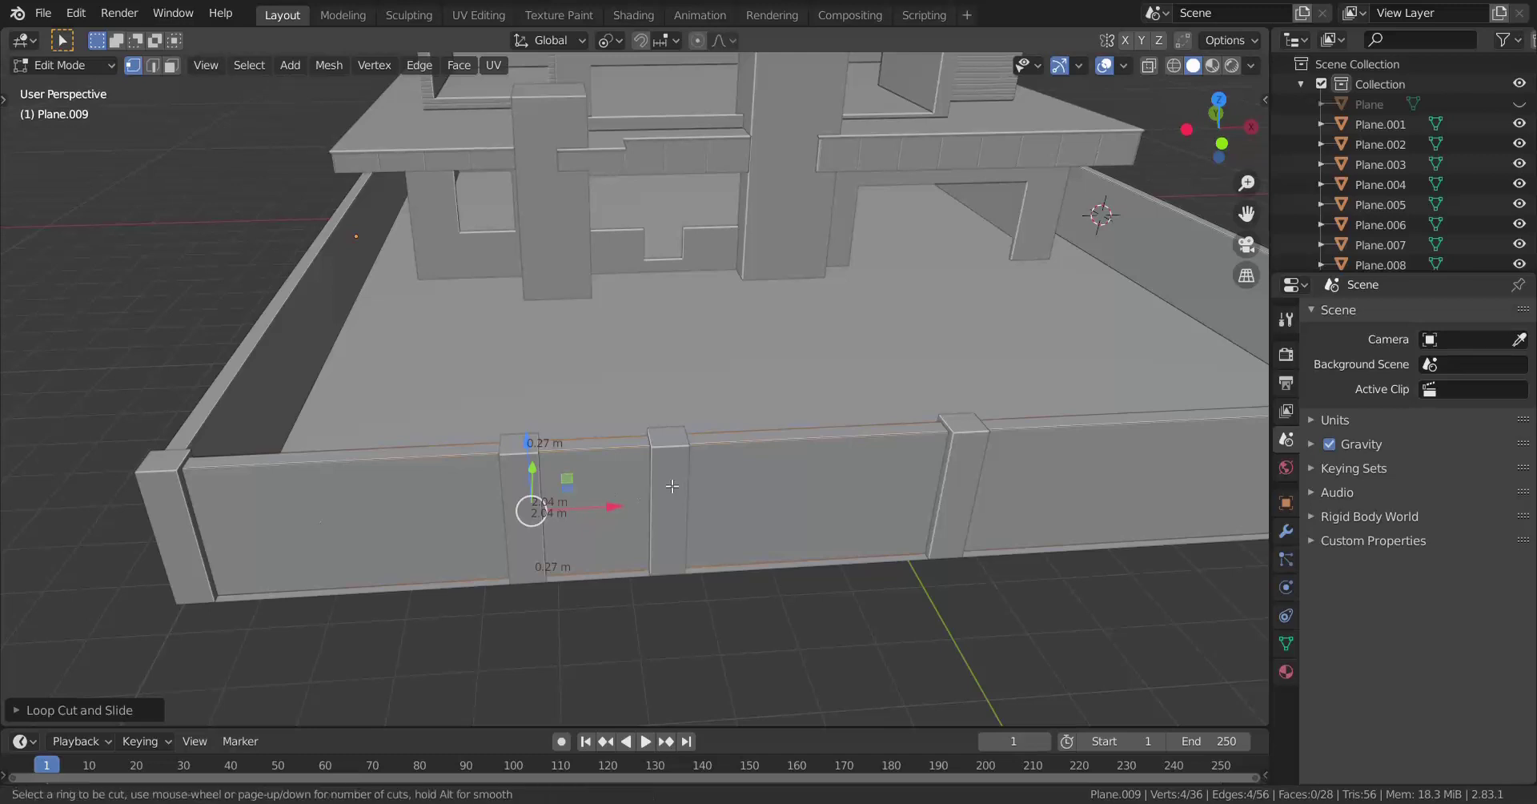
{"action": "left_click", "coordinate": [711, 465]}
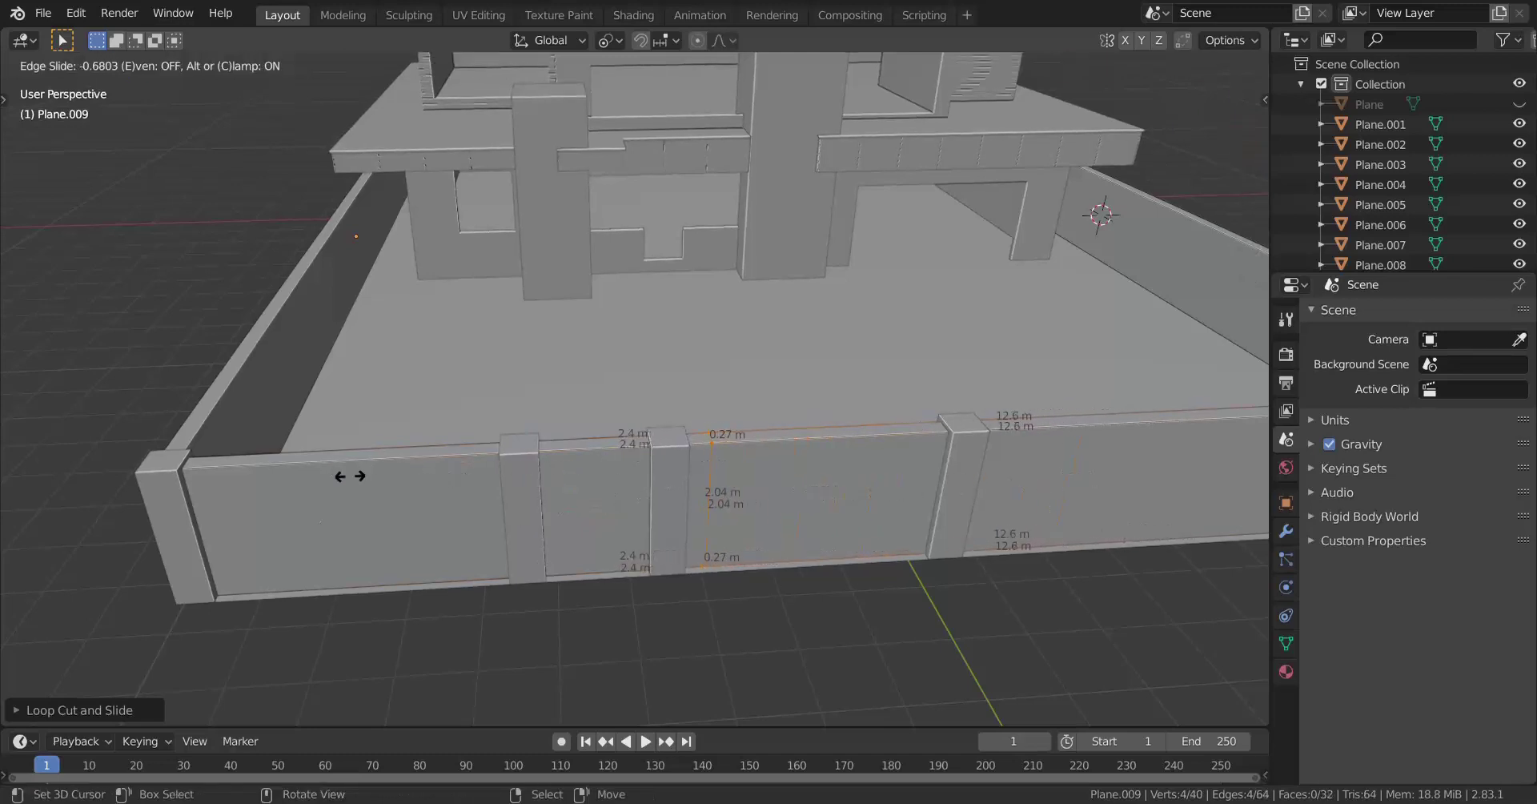
{"action": "left_click", "coordinate": [310, 471]}
Add two more vertical loop cuts to the front wall at the pillars flanking the wide gateway
{"action": "middle_click_drag", "start_coordinate": [849, 457], "coordinate": [765, 453]}
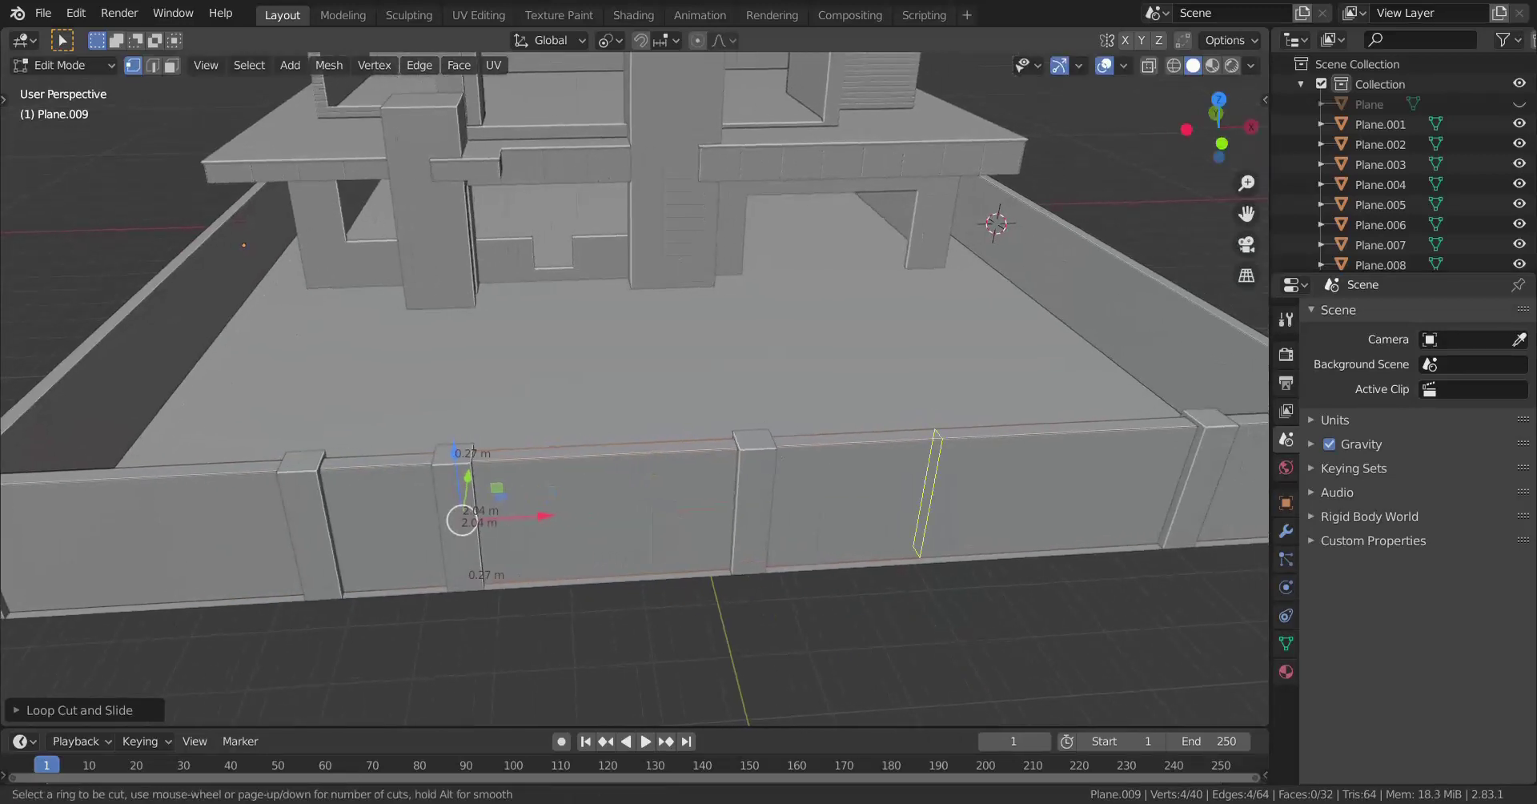
{"action": "left_click", "coordinate": [929, 493]}
{"action": "left_click", "coordinate": [213, 510]}
{"action": "middle_click_drag", "start_coordinate": [213, 509], "coordinate": [913, 448]}
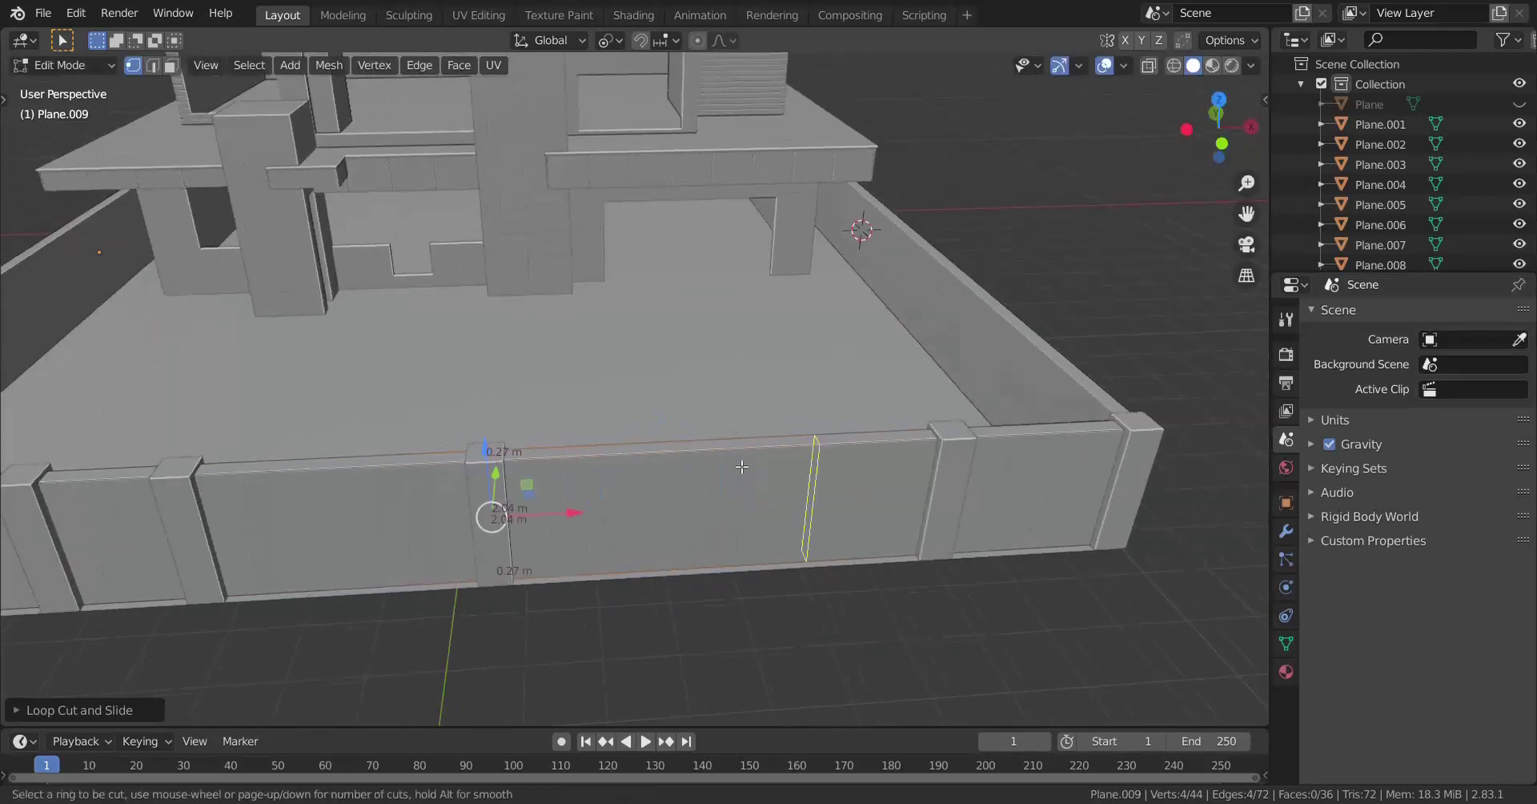
{"action": "left_click", "coordinate": [915, 448]}
{"action": "left_click", "coordinate": [1036, 392]}
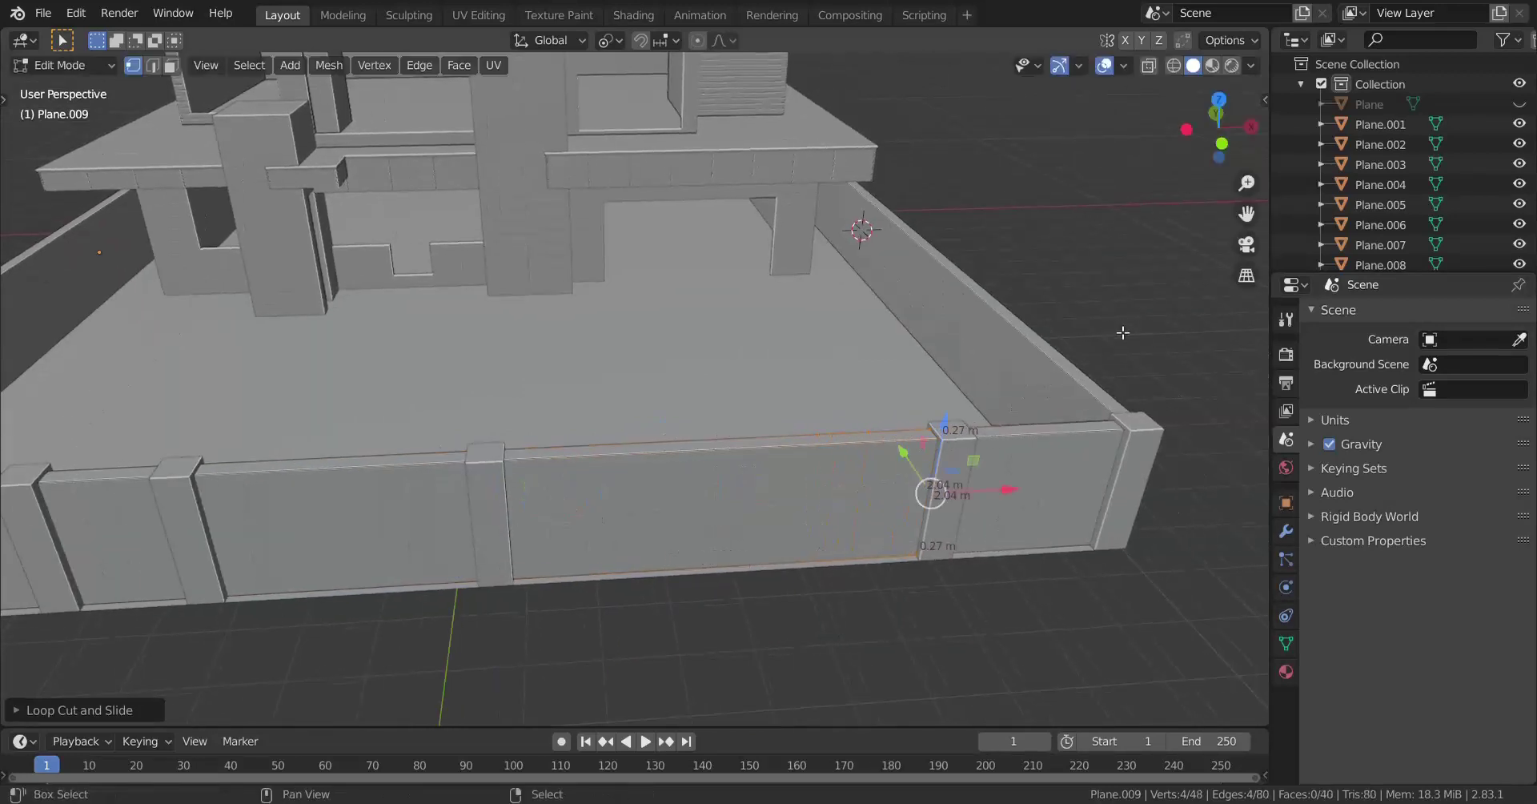
Loop-cut the middle of the front wall's wide gateway section and delete the new vertices to open it
{"action": "left_click", "coordinate": [711, 456]}
{"action": "left_click", "coordinate": [713, 453]}
{"action": "key", "text": "x"}
{"action": "left_click", "coordinate": [711, 454]}
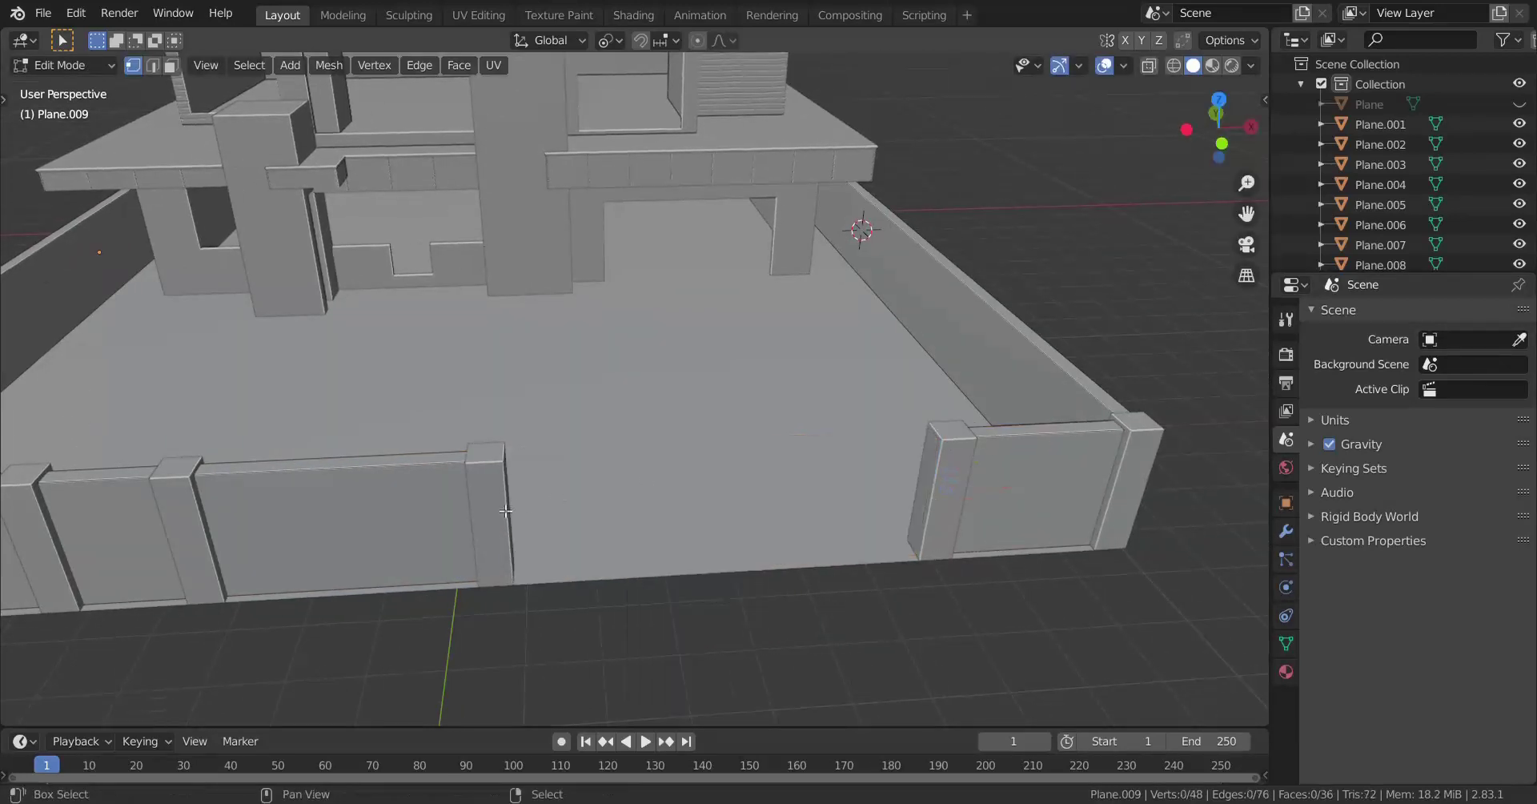
Loop-cut the front wall section between the narrow gateway's pillars and delete the new vertices to open it
{"action": "middle_click_drag", "start_coordinate": [506, 513], "coordinate": [768, 489], "text": "shift"}
{"action": "left_click", "coordinate": [401, 468]}
{"action": "left_click", "coordinate": [401, 469]}
{"action": "key", "text": "x"}
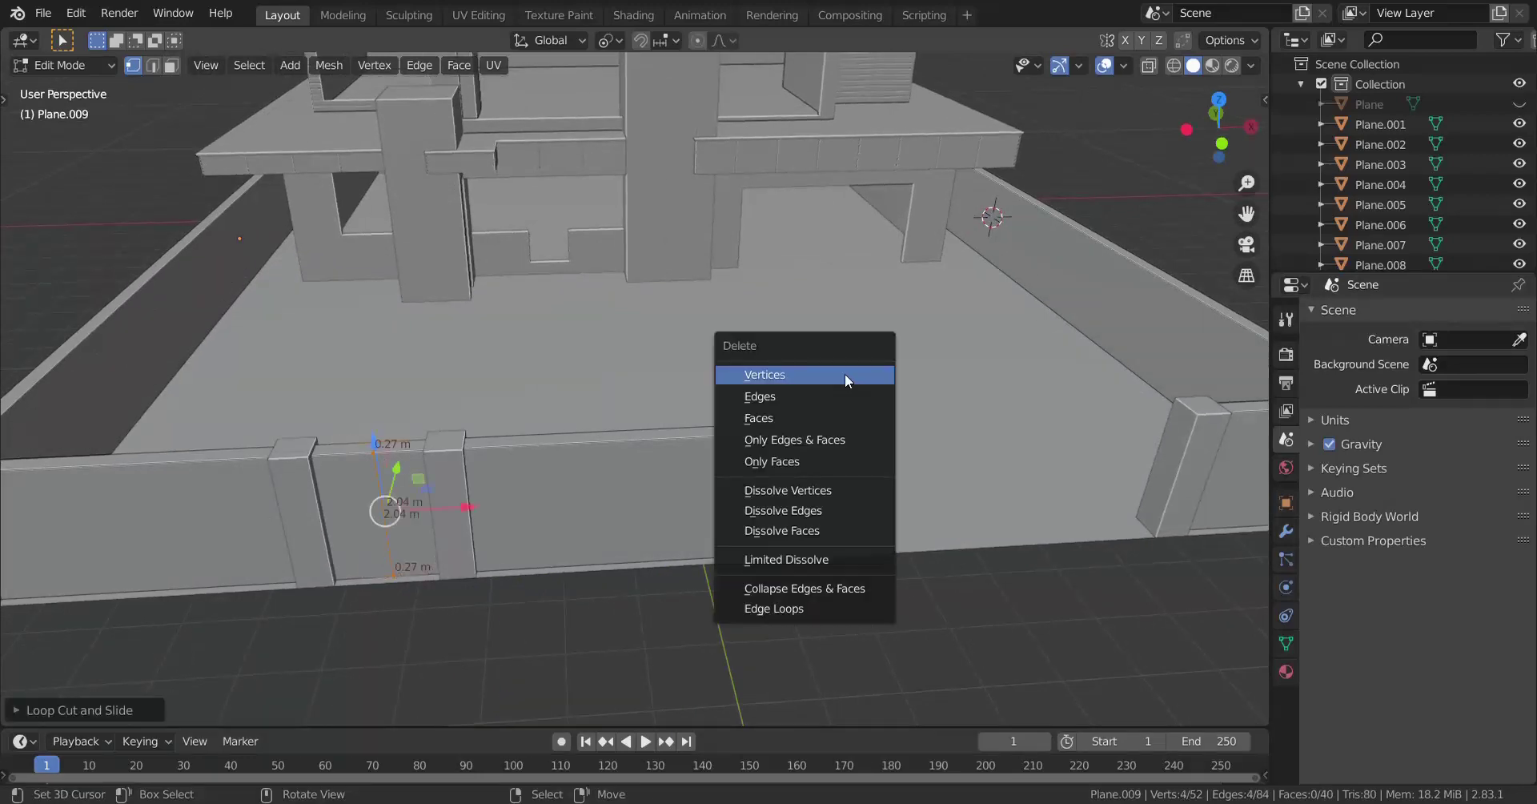
{"action": "left_click", "coordinate": [847, 376]}
Leave Edit Mode, clear the selection, and examine the two front gateway openings and the surrounding walls
{"action": "scroll", "coordinate": [432, 560], "scroll_direction": "down", "scroll_amount": 2}
{"action": "middle_click_drag", "start_coordinate": [432, 560], "coordinate": [535, 563], "text": "shift"}
{"action": "key", "text": "Tab"}
{"action": "middle_click_drag", "start_coordinate": [865, 512], "coordinate": [825, 503]}
{"action": "key", "text": "a"}
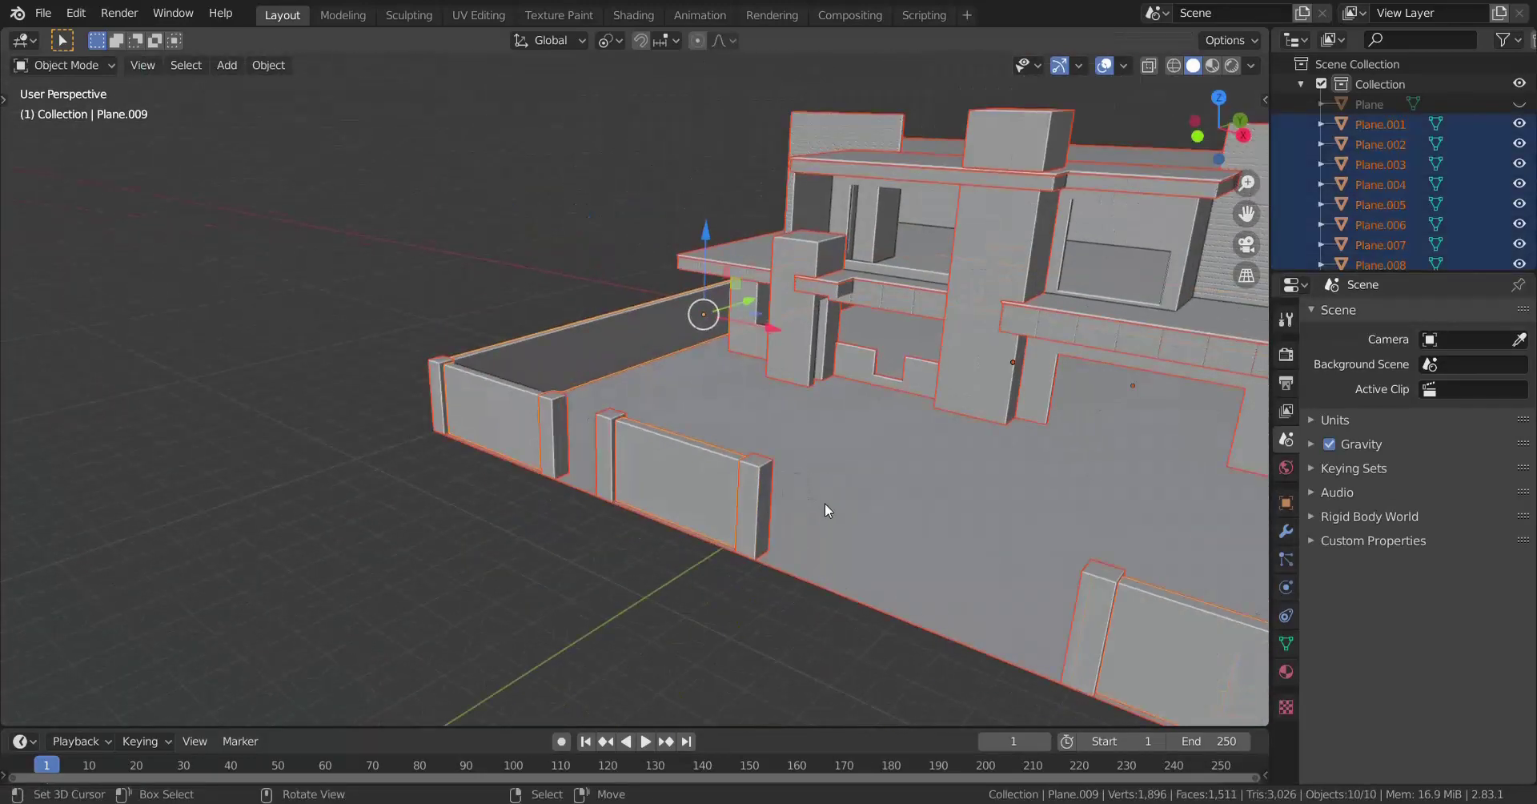
{"action": "key", "text": "alt+a"}
{"action": "scroll", "coordinate": [560, 548], "scroll_direction": "down", "scroll_amount": 3}
{"action": "middle_click_drag", "start_coordinate": [553, 548], "coordinate": [640, 521]}
{"action": "scroll", "coordinate": [507, 603], "scroll_direction": "up", "scroll_amount": 4}
{"action": "scroll", "coordinate": [507, 604], "scroll_direction": "down", "scroll_amount": 4}
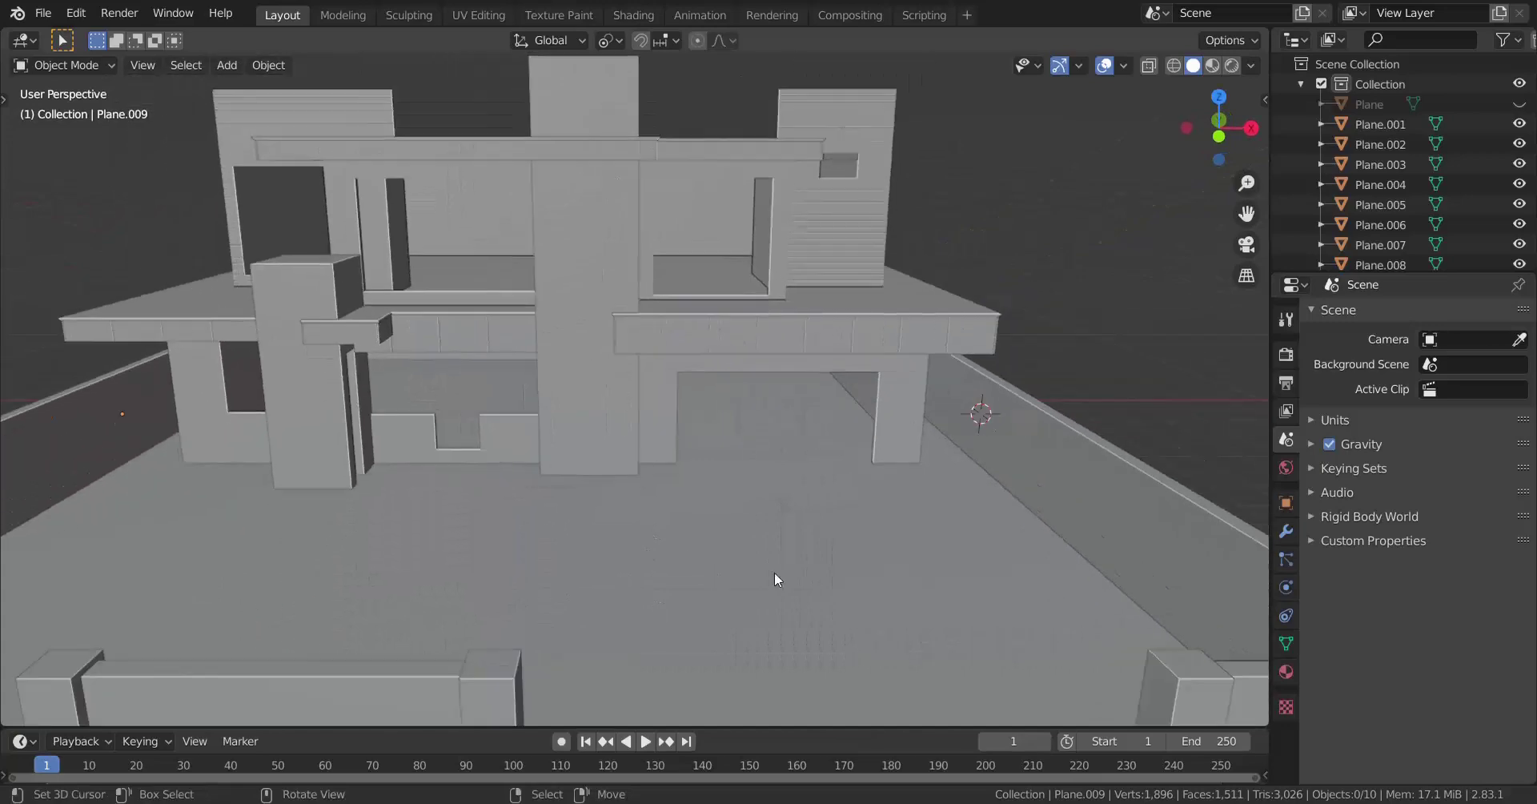
{"action": "middle_click_drag", "start_coordinate": [775, 577], "coordinate": [577, 601]}
{"action": "scroll", "coordinate": [250, 627], "scroll_direction": "up", "scroll_amount": 4}
{"action": "middle_click_drag", "start_coordinate": [250, 628], "coordinate": [601, 578], "text": "shift"}
{"action": "middle_click_drag", "start_coordinate": [600, 578], "coordinate": [748, 565]}
{"action": "scroll", "coordinate": [608, 574], "scroll_direction": "down", "scroll_amount": 4}
Add centred horizontal loop cuts to the front wall section beside the narrow gateway and the adjoining side wall
{"action": "key", "text": "Tab"}
{"action": "left_click", "coordinate": [787, 542]}
{"action": "right_click", "coordinate": [787, 543]}
{"action": "scroll", "coordinate": [697, 561], "scroll_direction": "down", "scroll_amount": 2}
{"action": "key", "text": "ctrl+r"}
{"action": "left_click", "coordinate": [736, 491]}
{"action": "right_click", "coordinate": [736, 491]}
Add centred horizontal loop cuts to the front wall section between the gateways and the section beyond the wide gateway
{"action": "middle_click_drag", "start_coordinate": [736, 492], "coordinate": [602, 512]}
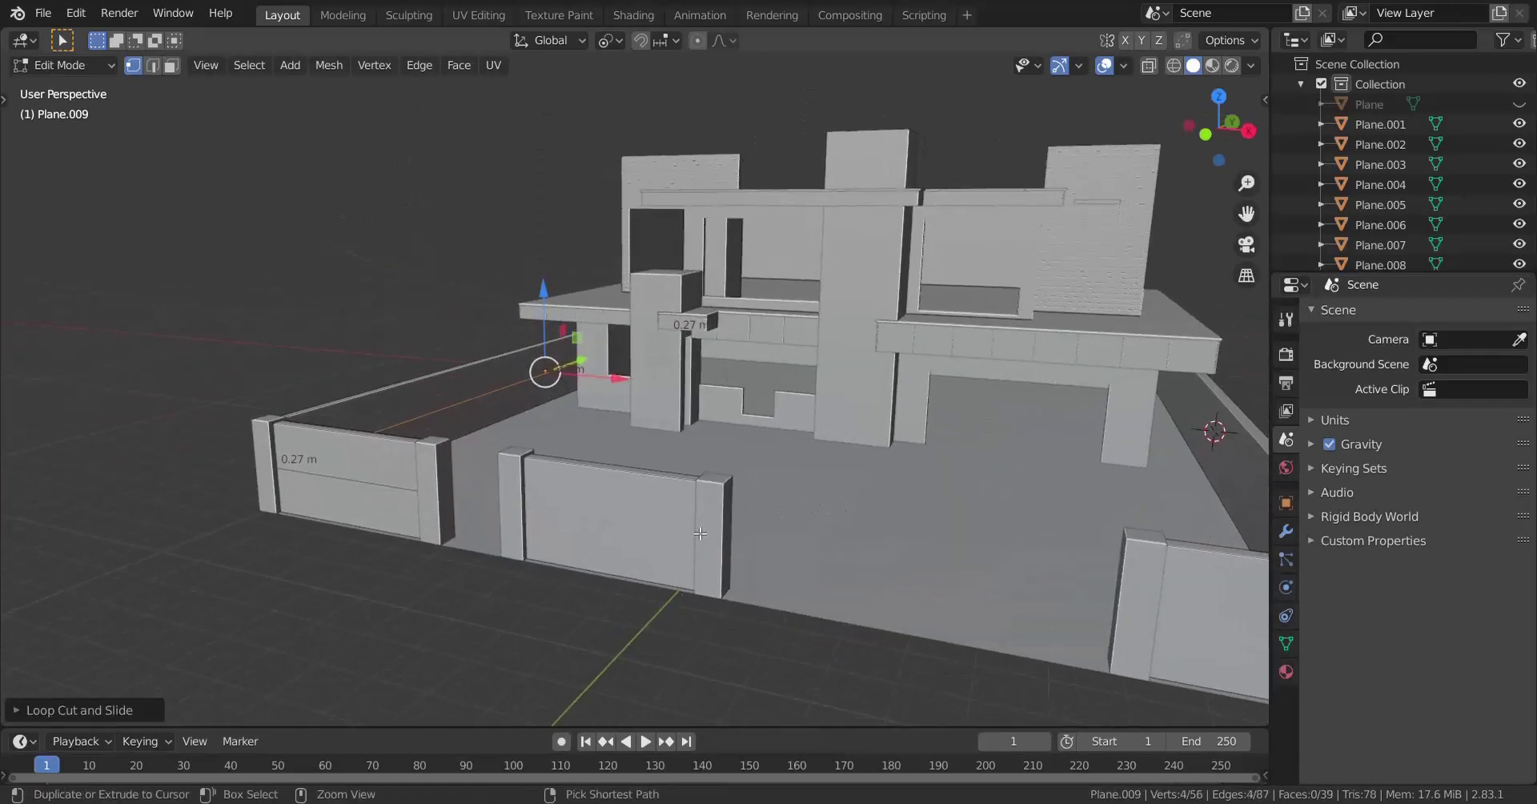
{"action": "key", "text": "ctrl+r"}
{"action": "left_click", "coordinate": [695, 525]}
{"action": "right_click", "coordinate": [695, 524]}
{"action": "middle_click_drag", "start_coordinate": [1053, 538], "coordinate": [483, 535], "text": "shift"}
{"action": "key", "text": "ctrl+r"}
{"action": "left_click", "coordinate": [762, 522]}
{"action": "right_click", "coordinate": [761, 523]}
Add a centred horizontal loop cut along the rear wall, leaving no animation playback running
{"action": "scroll", "coordinate": [761, 522], "scroll_direction": "down", "scroll_amount": 3}
{"action": "scroll", "coordinate": [560, 520], "scroll_direction": "up", "scroll_amount": 2}
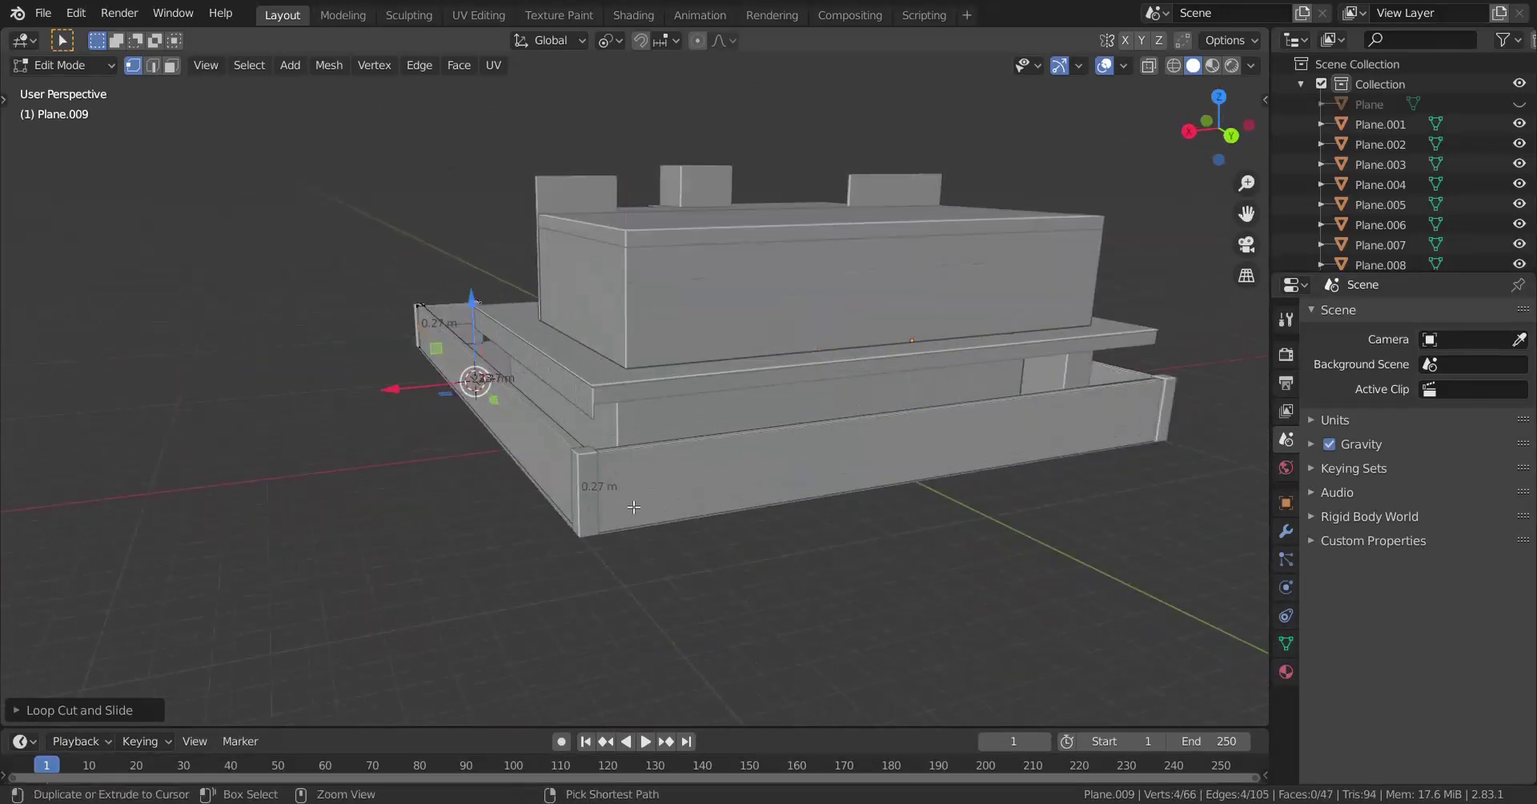
{"action": "left_click", "coordinate": [590, 502]}
{"action": "key", "text": "space"}
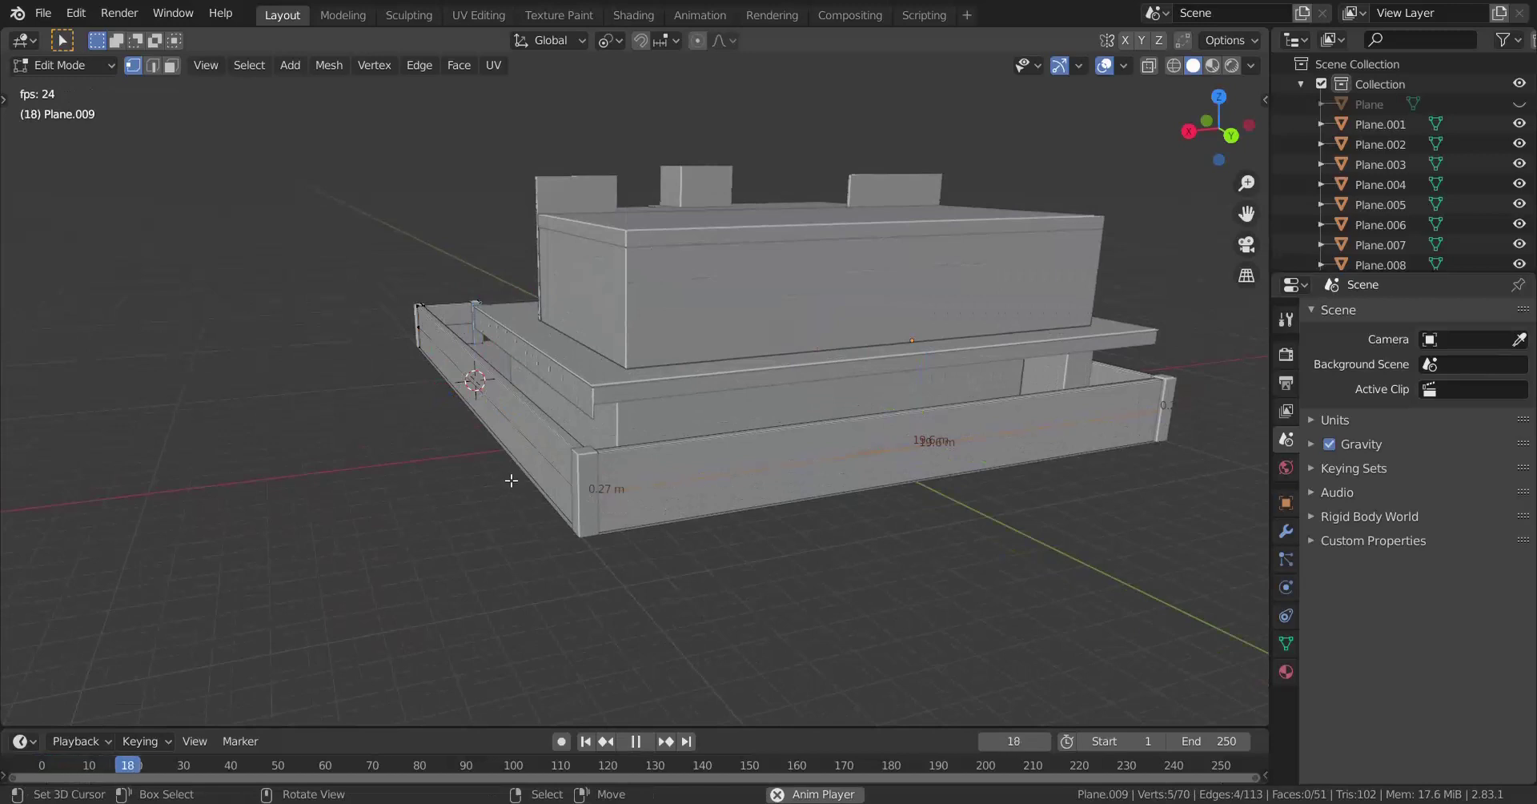
{"action": "key", "text": "Escape"}
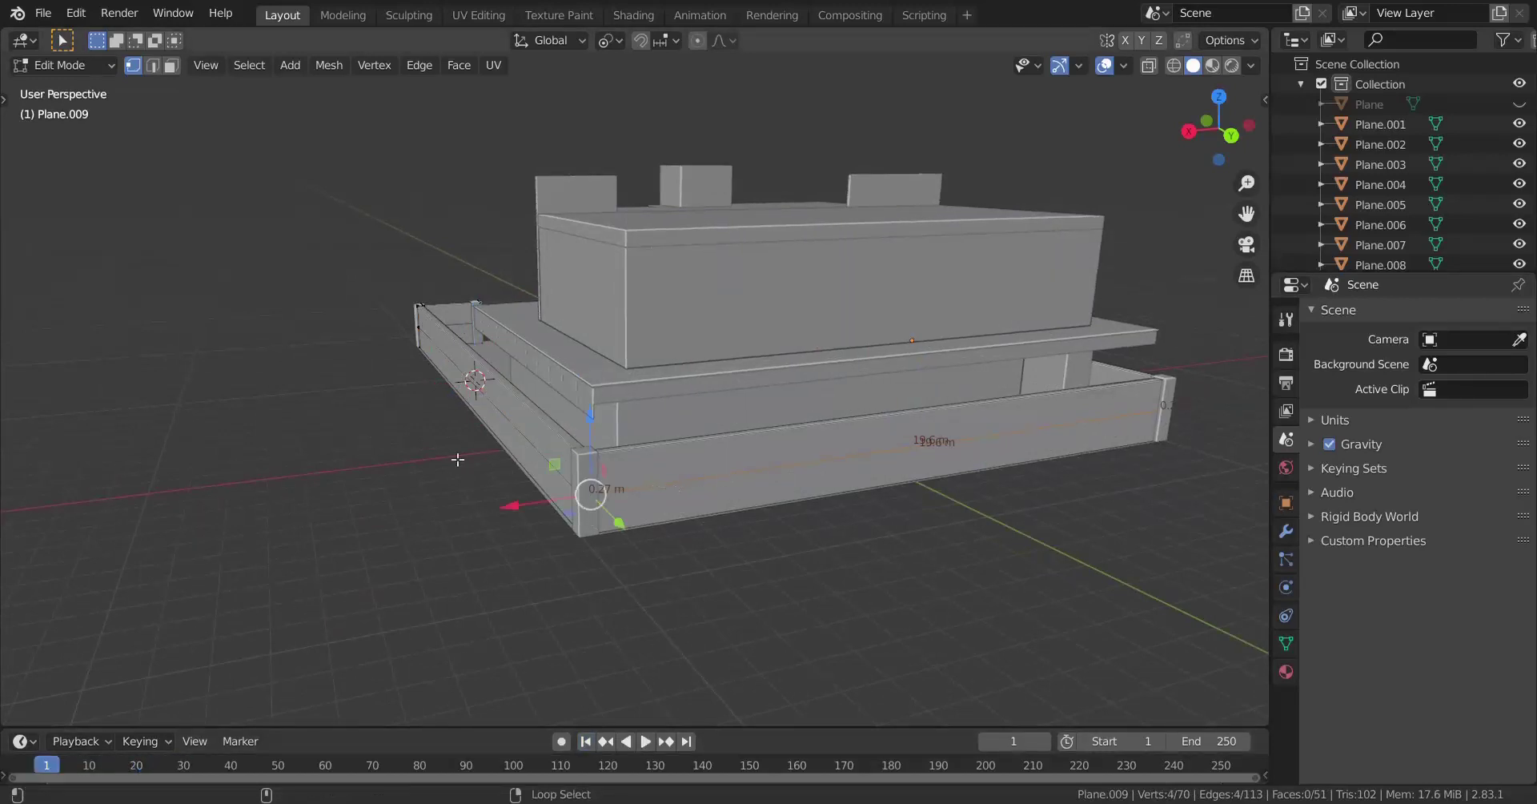
Select the horizontal middle loops on all the boundary walls and bevel them into a band about 1.25 m high
{"action": "middle_click_drag", "start_coordinate": [493, 417], "coordinate": [804, 468]}
{"action": "scroll", "coordinate": [590, 443], "scroll_direction": "down", "scroll_amount": 4}
{"action": "scroll", "coordinate": [590, 443], "scroll_direction": "up", "scroll_amount": 5}
{"action": "middle_click_drag", "start_coordinate": [980, 472], "coordinate": [999, 438]}
{"action": "middle_click_drag", "start_coordinate": [421, 365], "coordinate": [700, 393]}
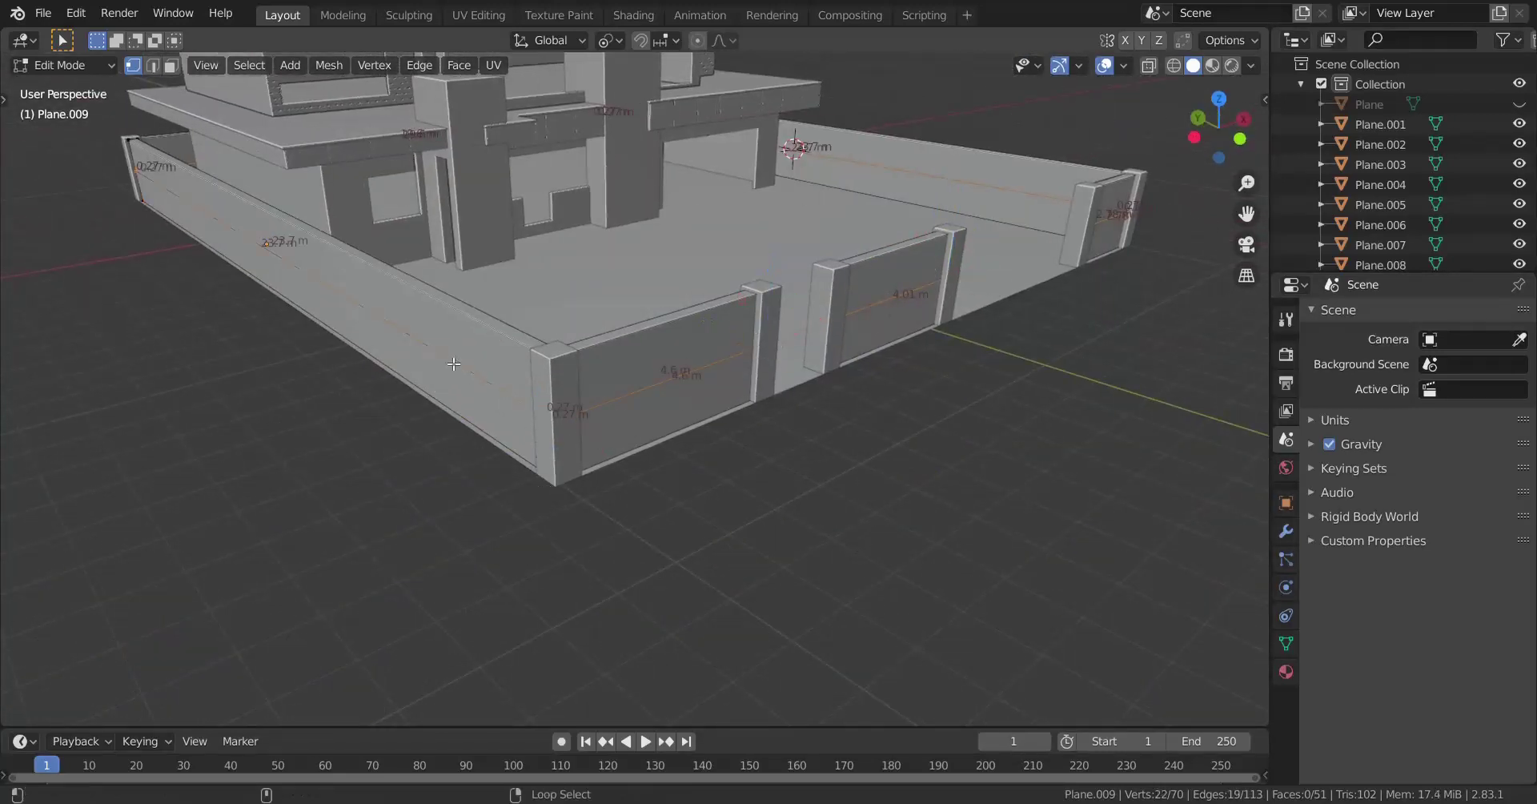
{"action": "mouse_move", "coordinate": [712, 474]}
{"action": "middle_mouse_down"}
{"action": "mouse_move", "coordinate": [731, 460]}
{"action": "mouse_move", "coordinate": [707, 512]}
{"action": "mouse_move", "coordinate": [736, 475]}
{"action": "middle_mouse_up"}
{"action": "scroll", "coordinate": [728, 496], "scroll_direction": "up", "scroll_amount": 4}
{"action": "scroll", "coordinate": [728, 528], "scroll_direction": "down", "scroll_amount": 3}
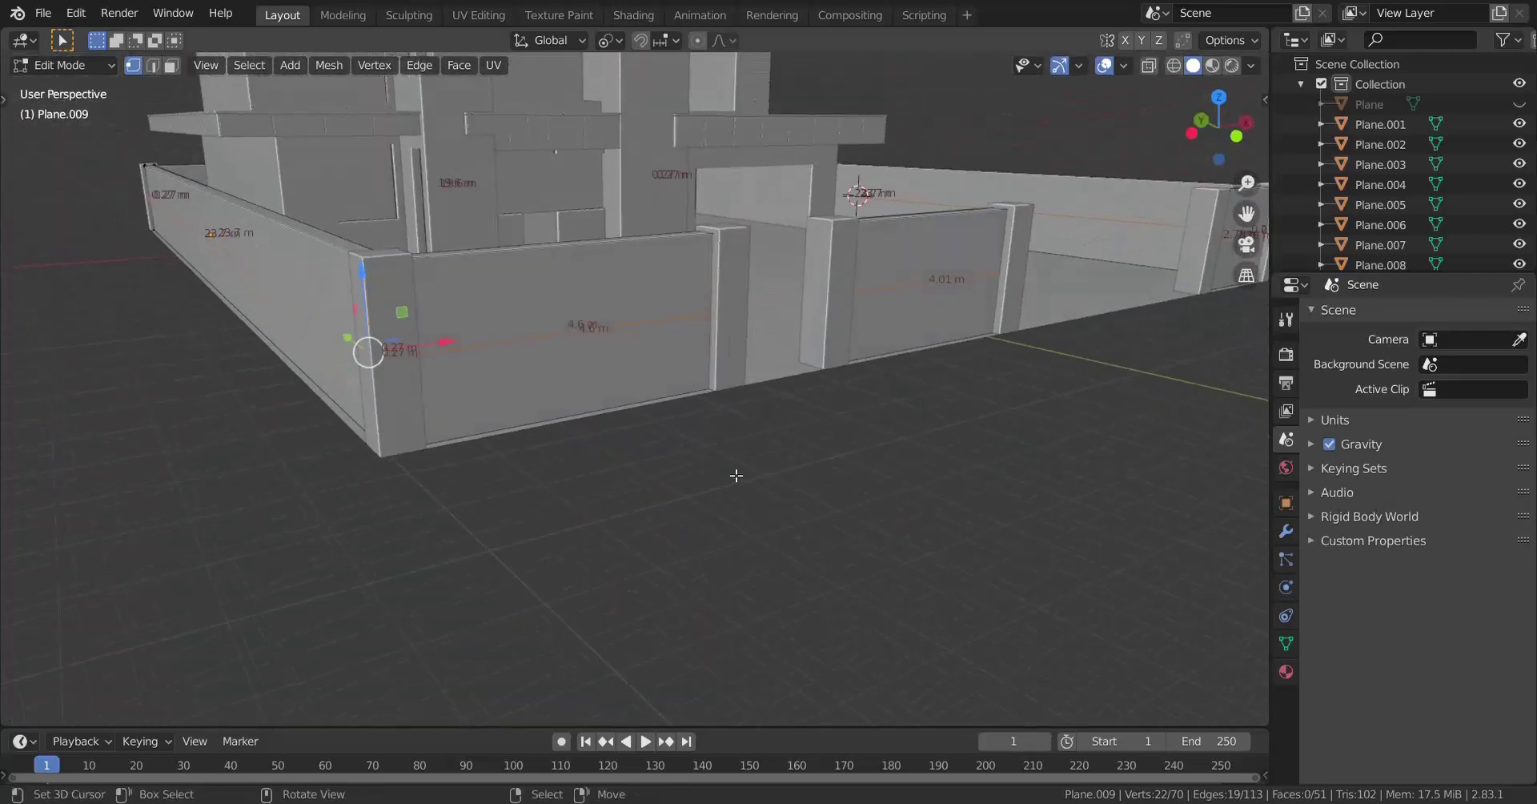
{"action": "key", "text": "ctrl+b"}
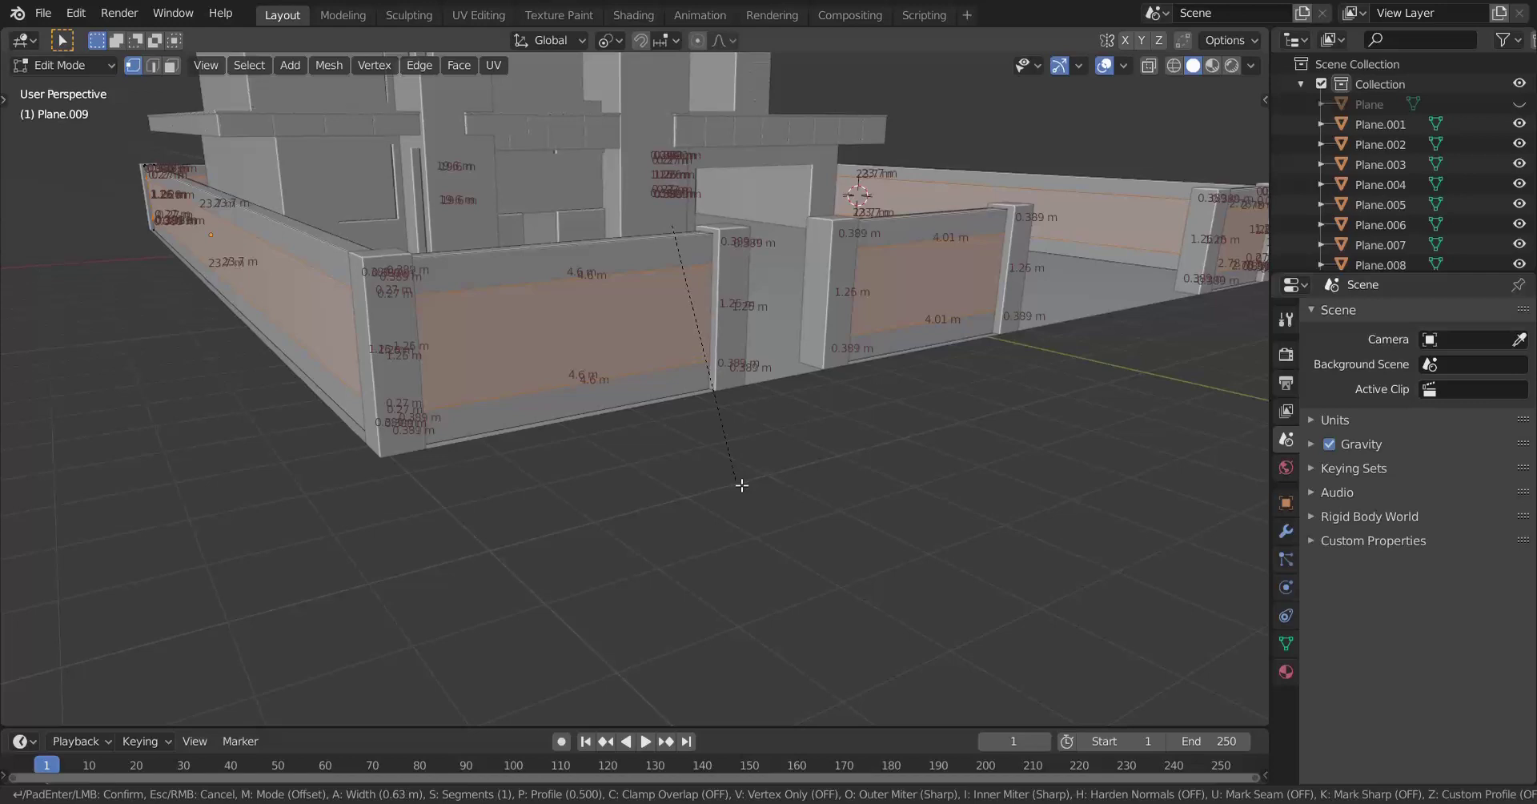
{"action": "left_click", "coordinate": [742, 482]}
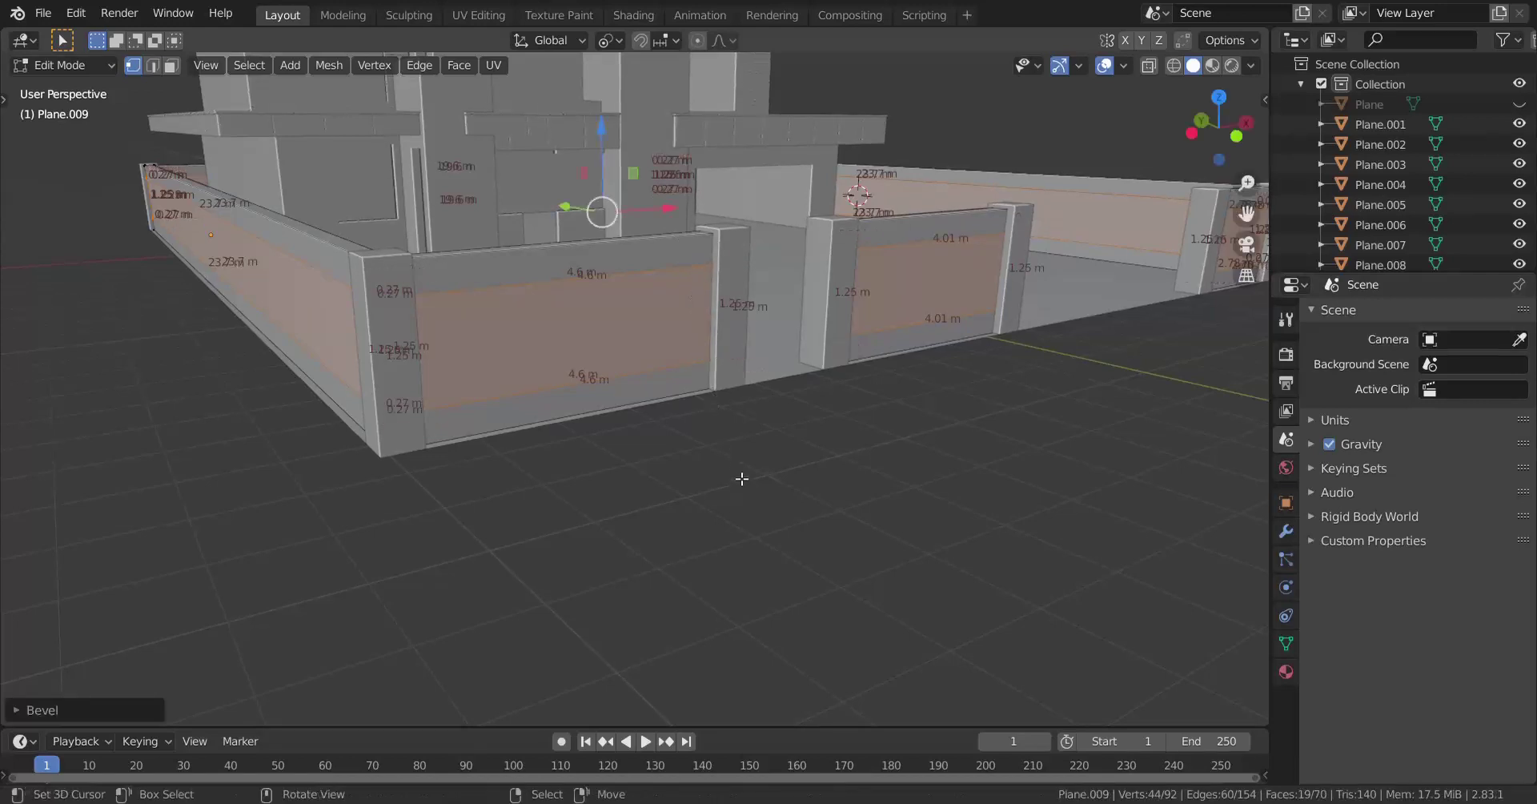
Isolate the boundary walls in local view for closer editing
{"action": "scroll", "coordinate": [704, 508], "scroll_direction": "down", "scroll_amount": 2}
{"action": "scroll", "coordinate": [779, 515], "scroll_direction": "up", "scroll_amount": 3}
{"action": "middle_click_drag", "start_coordinate": [779, 515], "coordinate": [741, 471]}
{"action": "key", "text": "slash"}
{"action": "scroll", "coordinate": [752, 512], "scroll_direction": "up", "scroll_amount": 3}
{"action": "scroll", "coordinate": [721, 494], "scroll_direction": "up", "scroll_amount": 2}
{"action": "scroll", "coordinate": [724, 494], "scroll_direction": "down", "scroll_amount": 1}
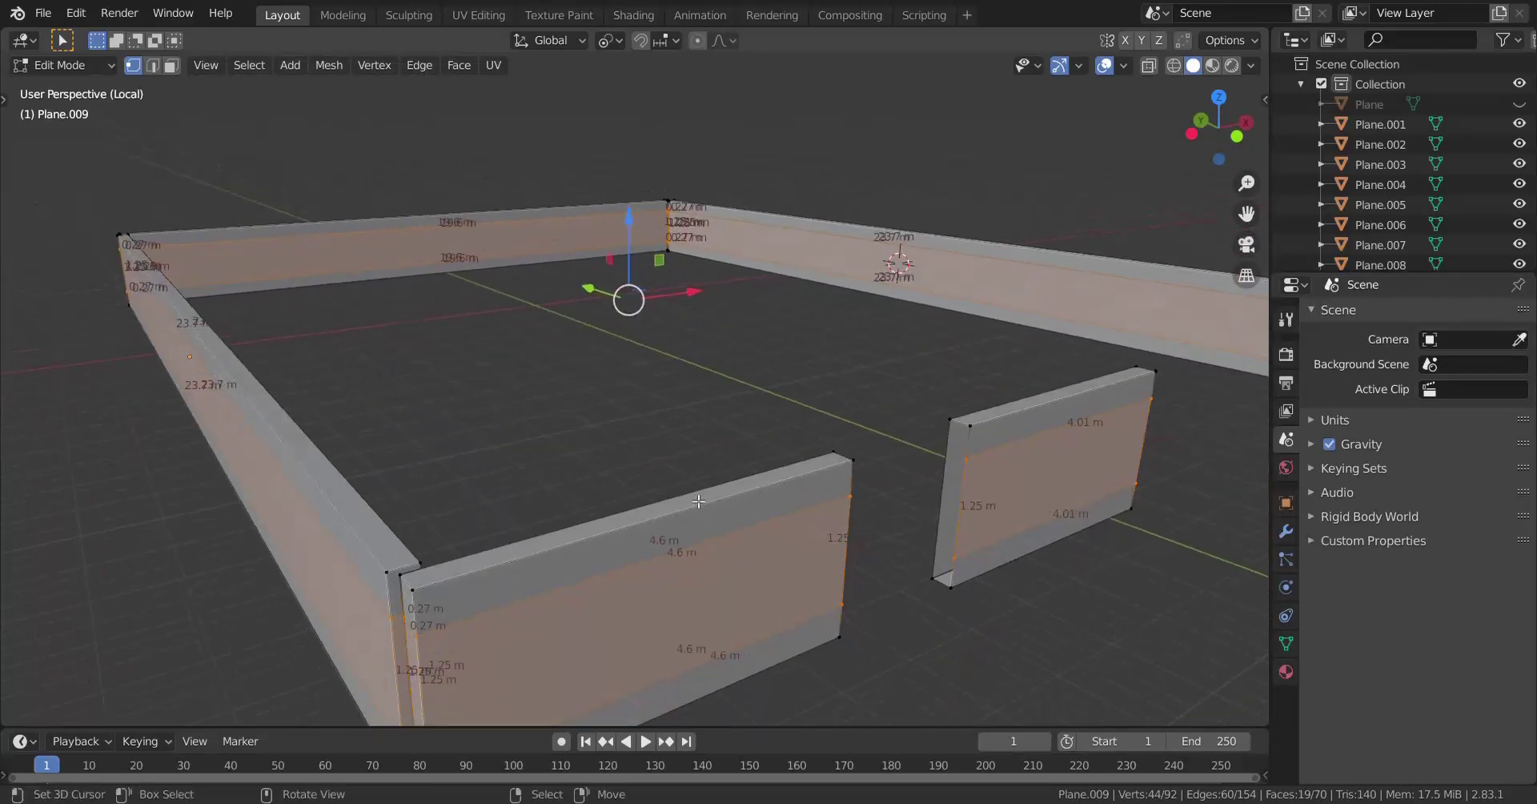
Rip the front corner wall section along the band's upper and lower edge loops and select the separated band's linked geometry
{"action": "left_click", "coordinate": [702, 546], "text": "alt"}
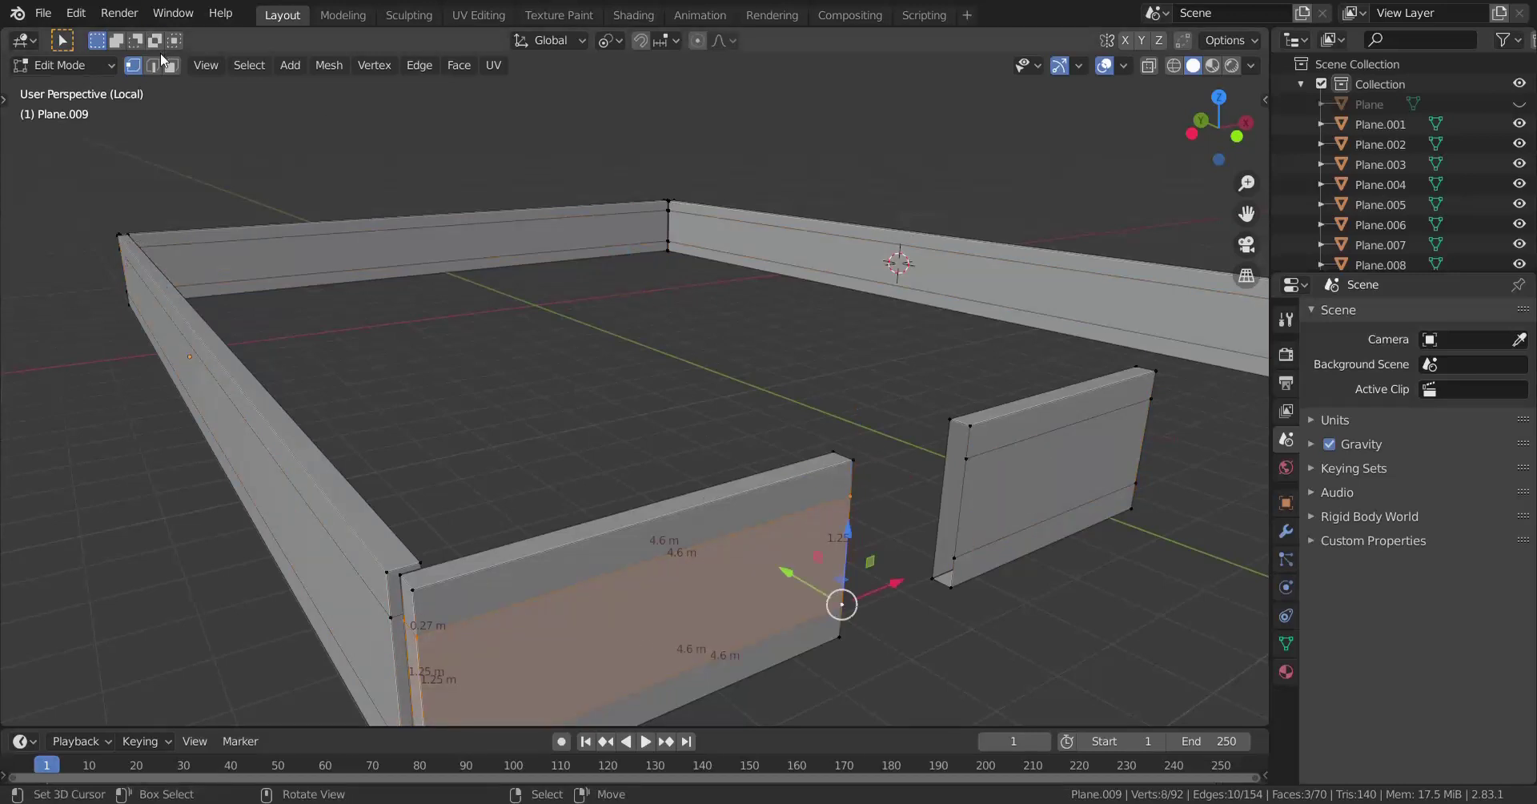
{"action": "left_click", "coordinate": [612, 573], "text": "alt"}
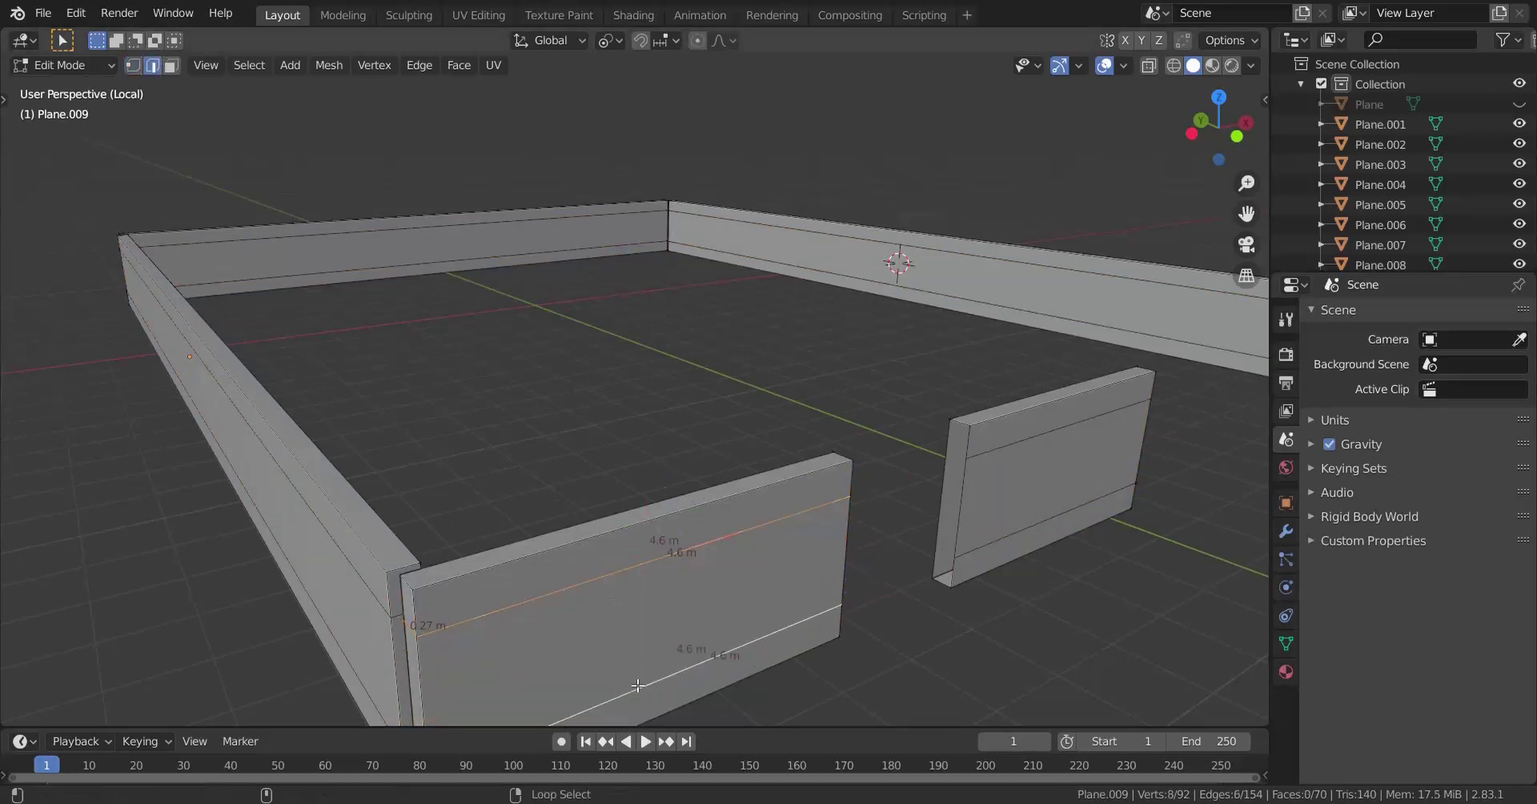
{"action": "scroll", "coordinate": [609, 609], "scroll_direction": "down", "scroll_amount": 1}
{"action": "middle_click_drag", "start_coordinate": [558, 567], "coordinate": [605, 553], "text": "shift"}
{"action": "scroll", "coordinate": [622, 533], "scroll_direction": "up", "scroll_amount": 1}
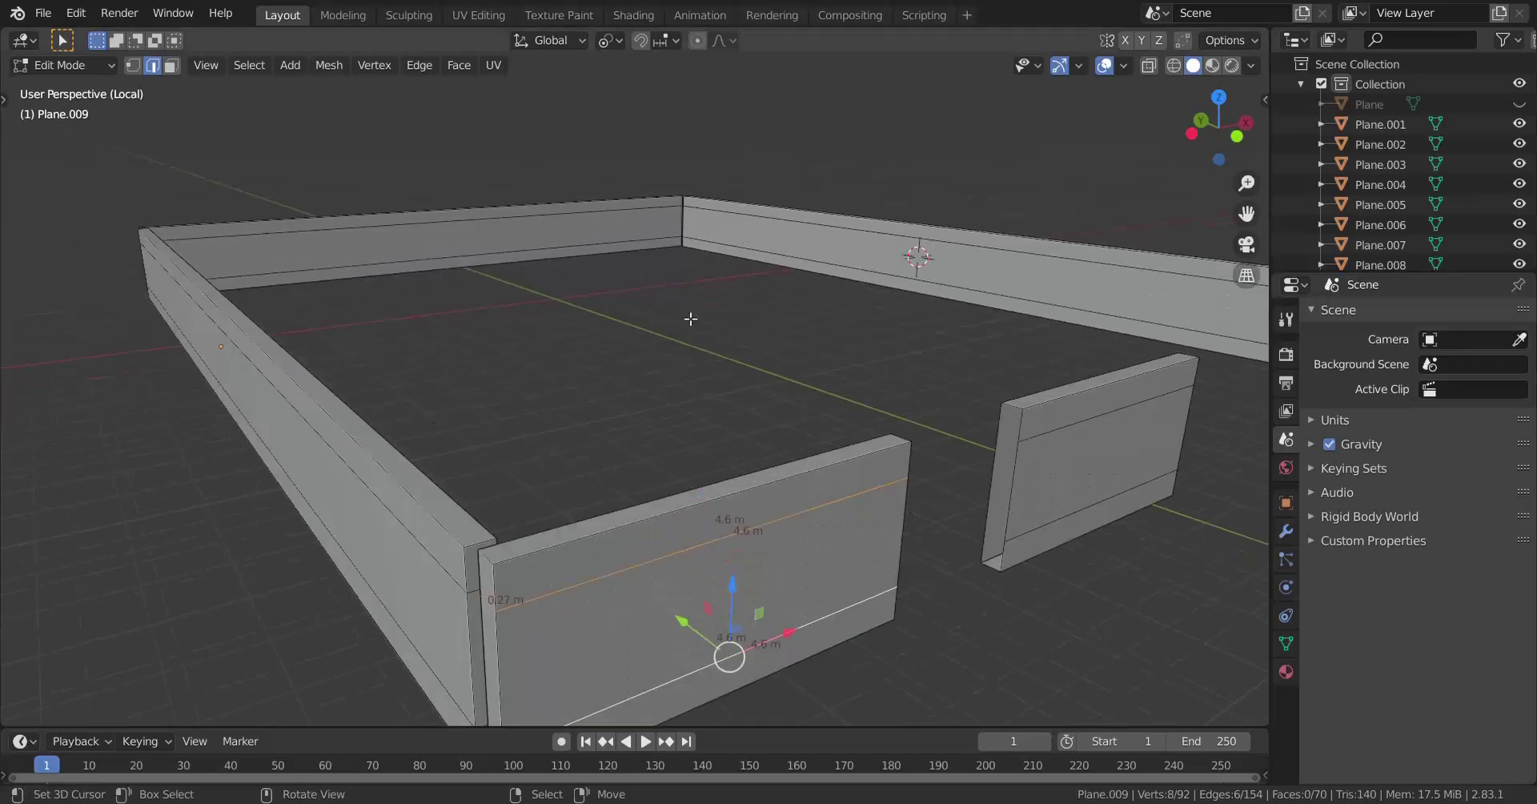
{"action": "middle_click_drag", "start_coordinate": [720, 410], "coordinate": [716, 368], "text": "shift"}
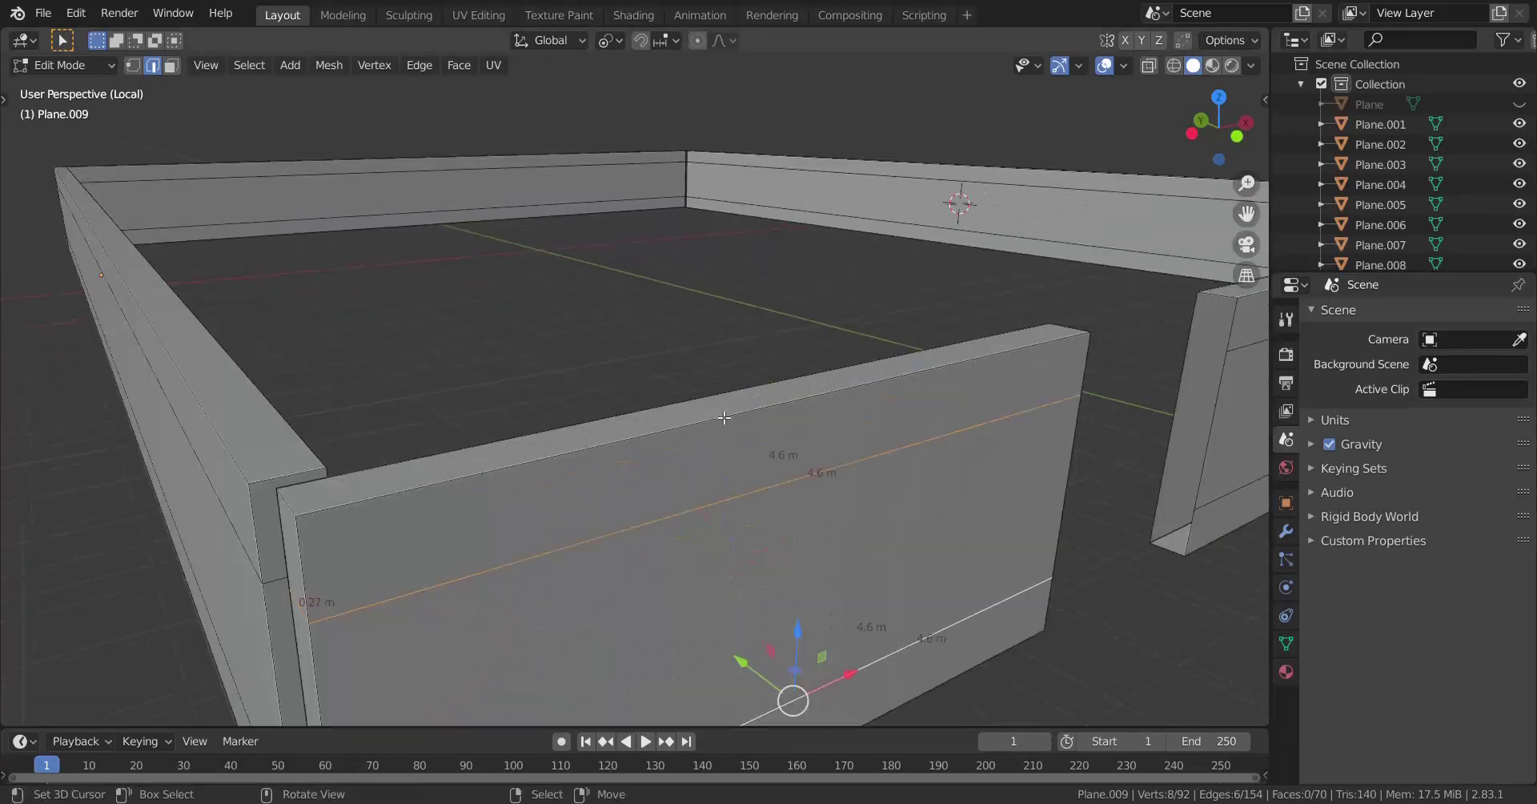
{"action": "key", "text": "v"}
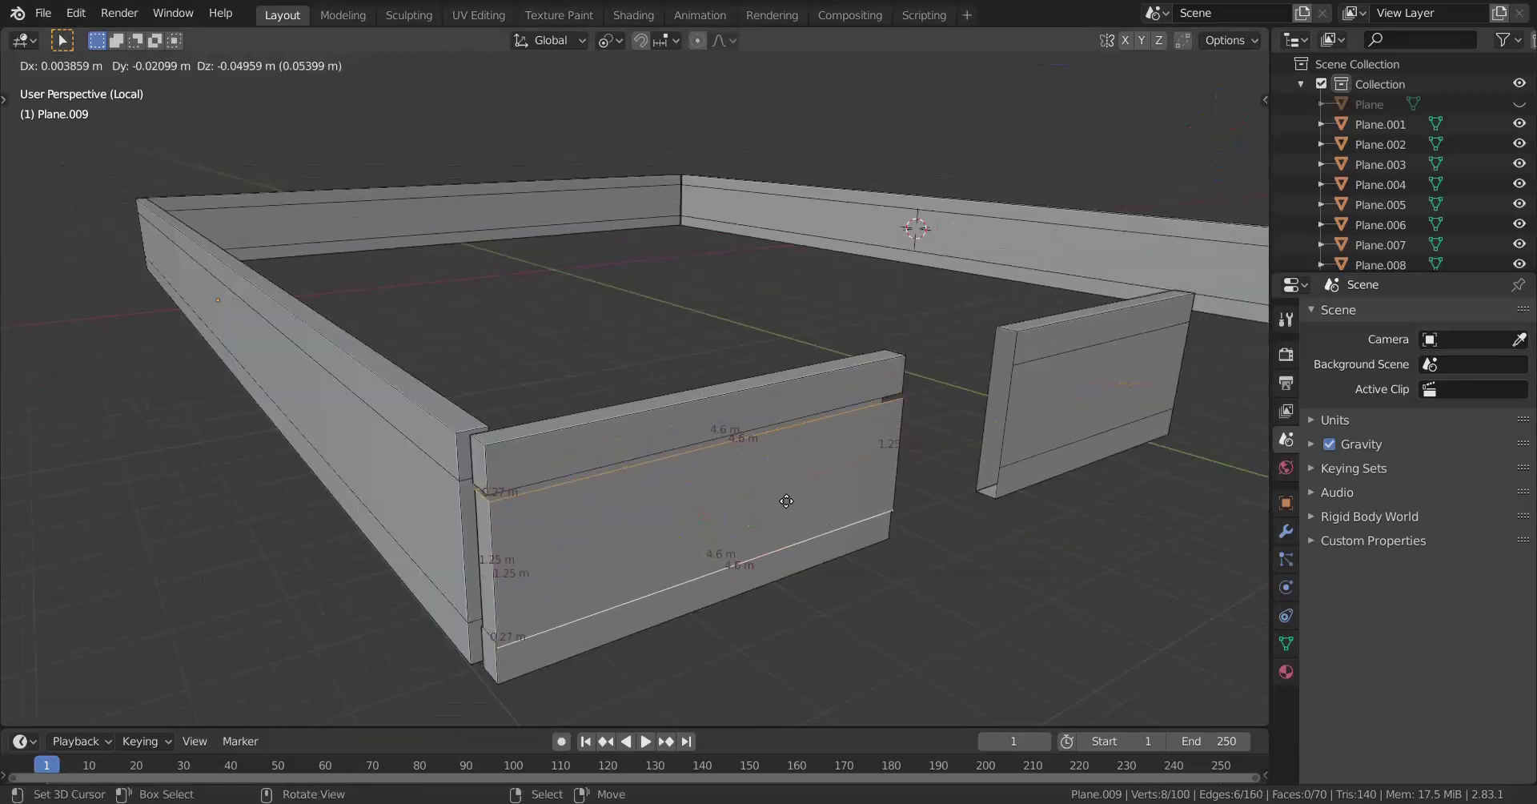
{"action": "key", "text": "Escape"}
{"action": "left_click", "coordinate": [923, 439]}
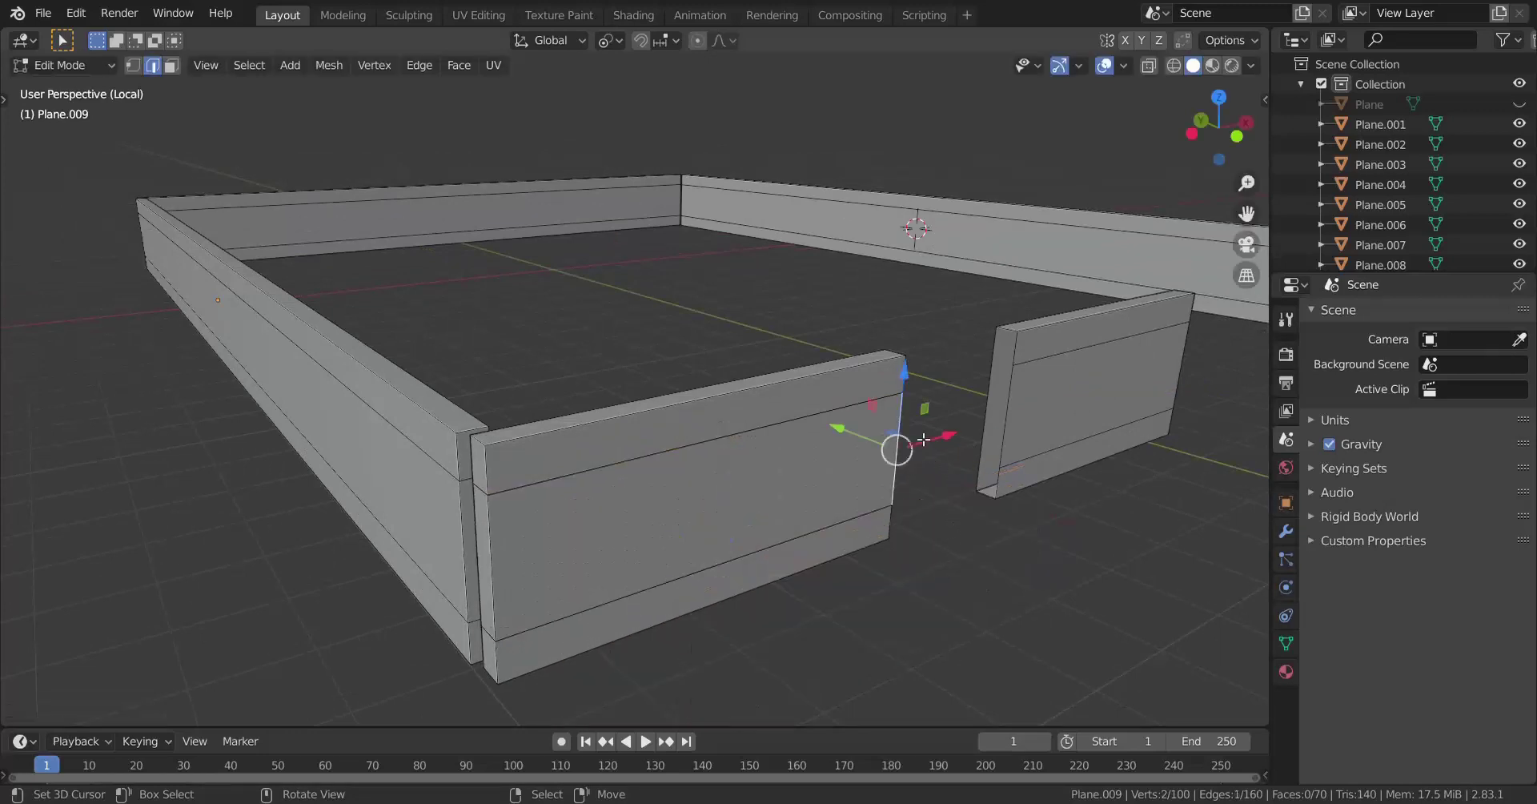
{"action": "key", "text": "l"}
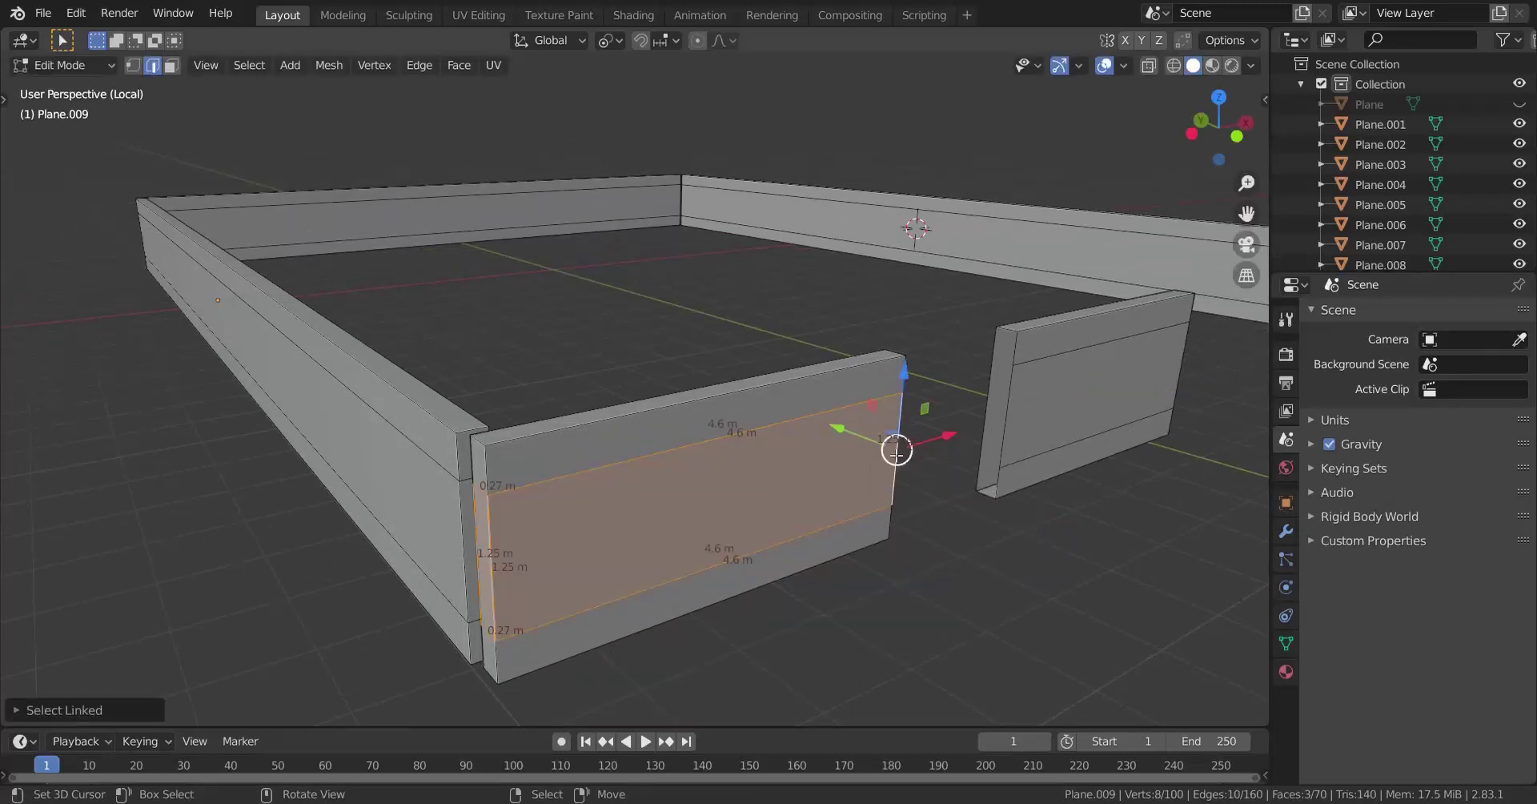
Hide the separated middle band and fill the open top of the front corner wall's lower strip with a face
{"action": "key", "text": "h"}
{"action": "scroll", "coordinate": [893, 624], "scroll_direction": "up", "scroll_amount": 2}
{"action": "right_click", "coordinate": [838, 677], "text": "alt"}
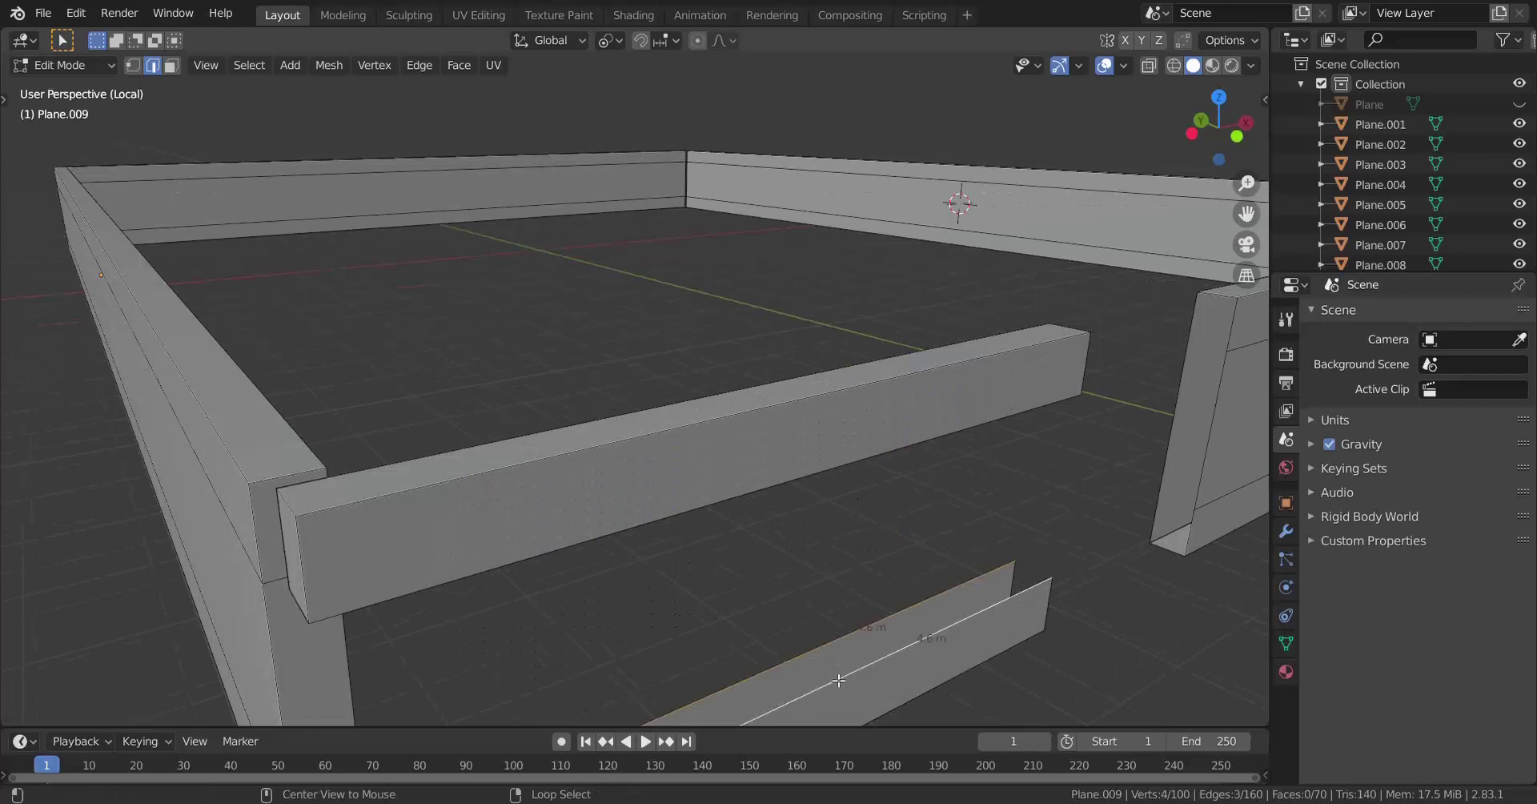
{"action": "scroll", "coordinate": [867, 623], "scroll_direction": "down", "scroll_amount": 2}
{"action": "key", "text": "f"}
{"action": "middle_click_drag", "start_coordinate": [817, 453], "coordinate": [808, 422]}
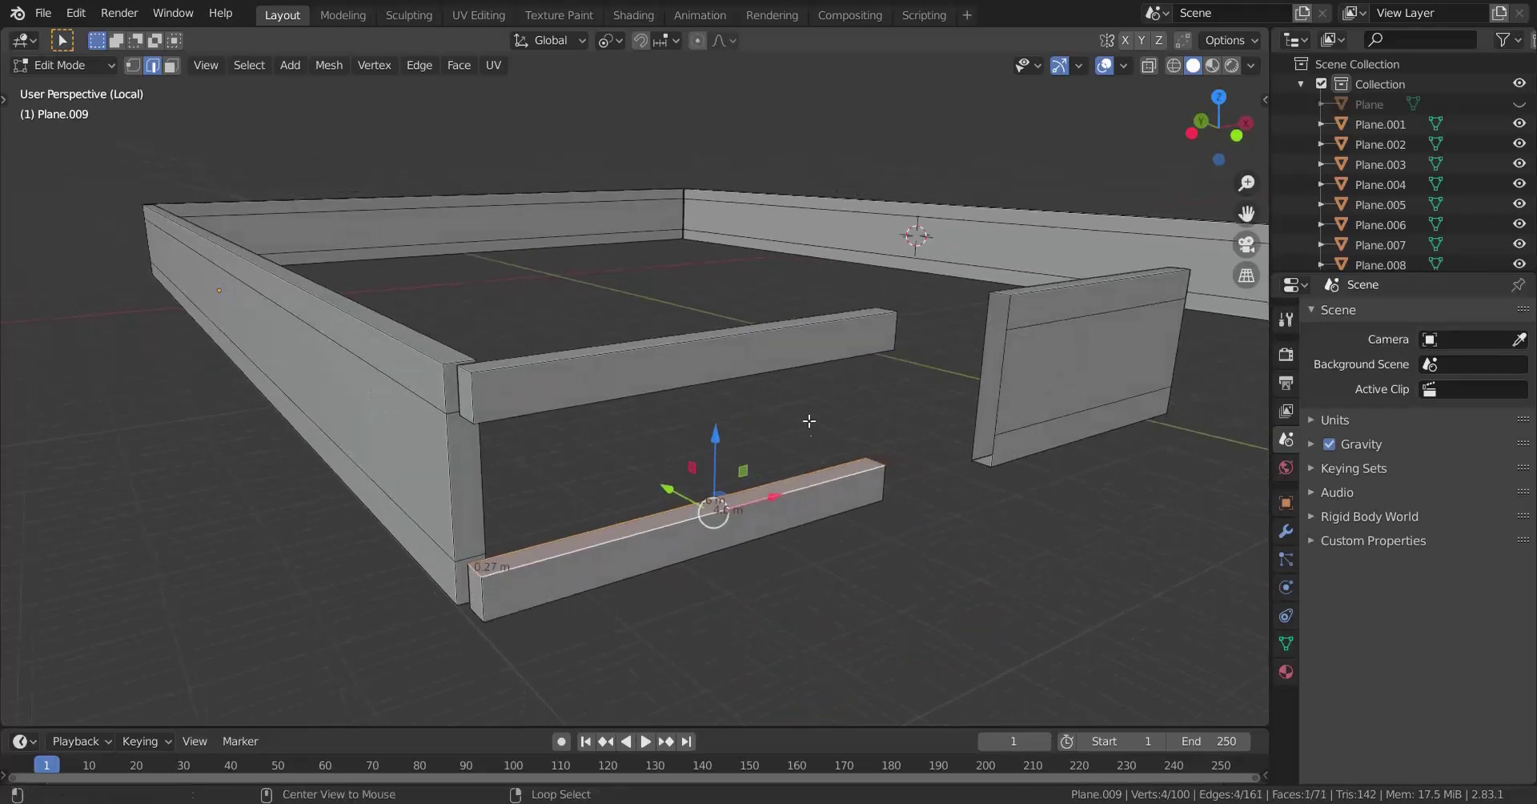
Fill the open underside of the front corner wall's upper strip and reveal the hidden middle band
{"action": "left_click", "coordinate": [804, 375], "text": "alt"}
{"action": "scroll", "coordinate": [814, 428], "scroll_direction": "up", "scroll_amount": 2}
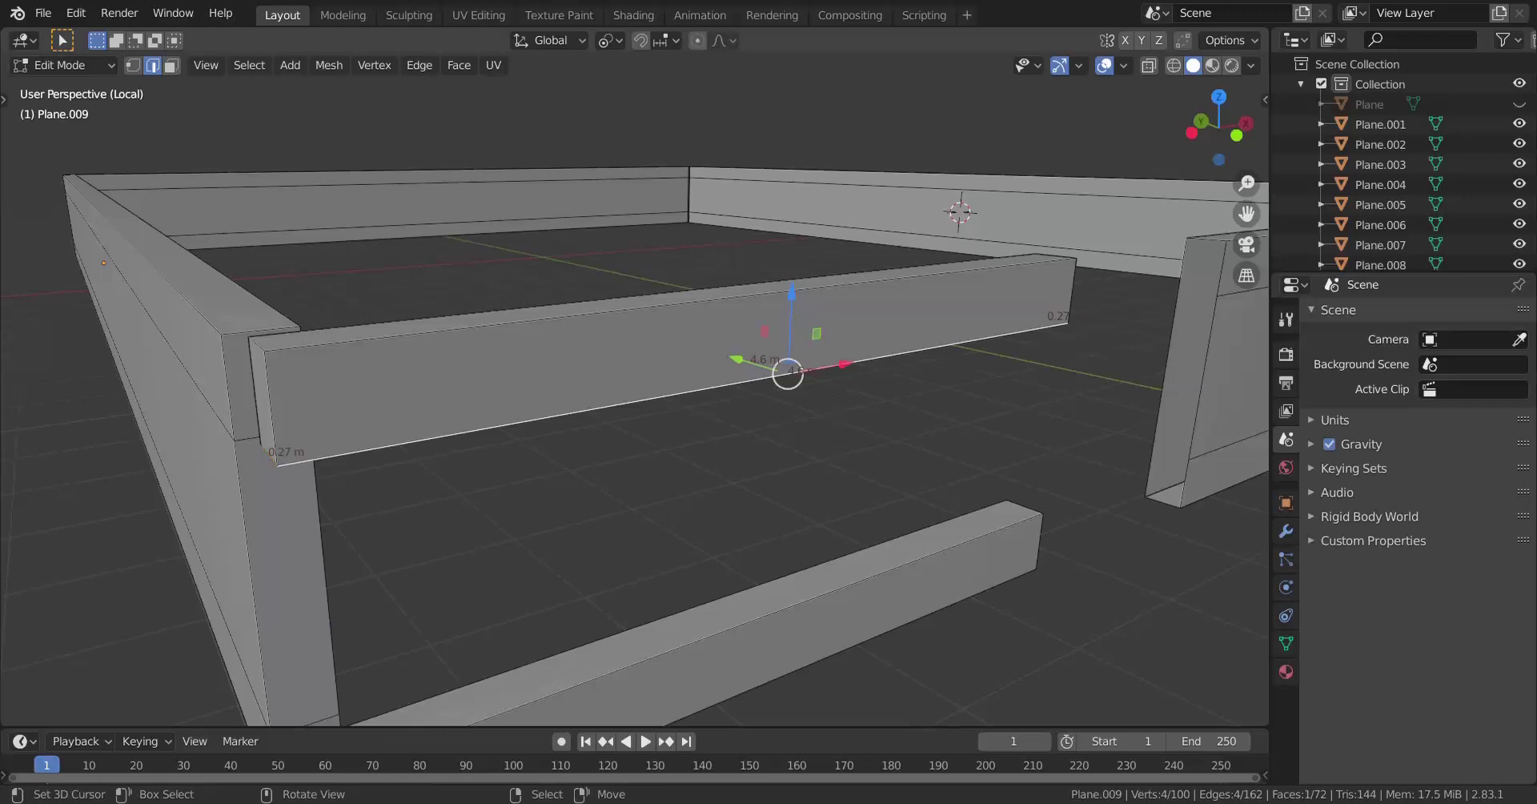
{"action": "key", "text": "alt+h"}
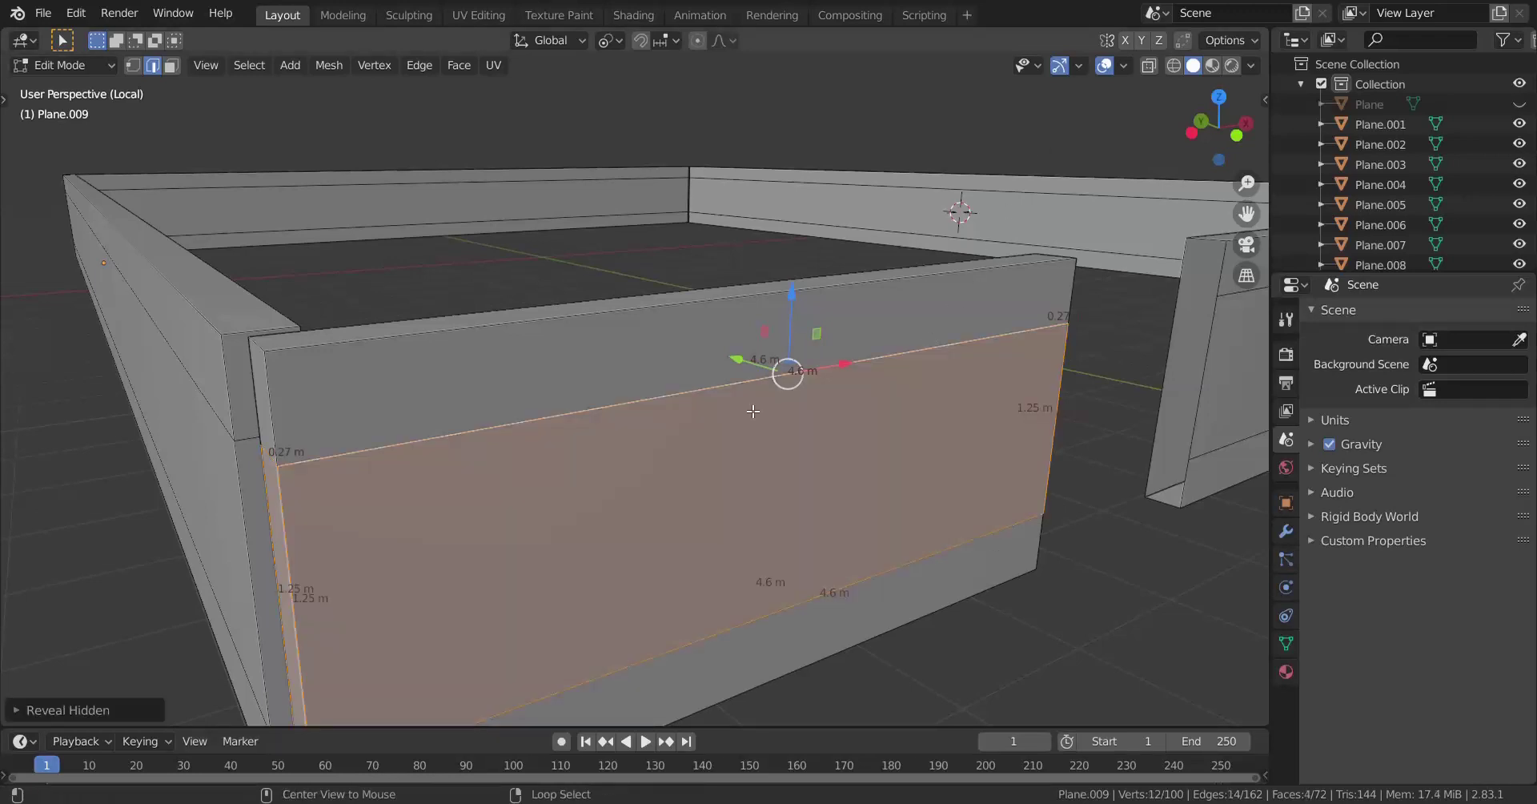
Select only the linked geometry of the front corner wall's middle band
{"action": "scroll", "coordinate": [799, 453], "scroll_direction": "up", "scroll_amount": 4}
{"action": "left_click", "coordinate": [723, 407]}
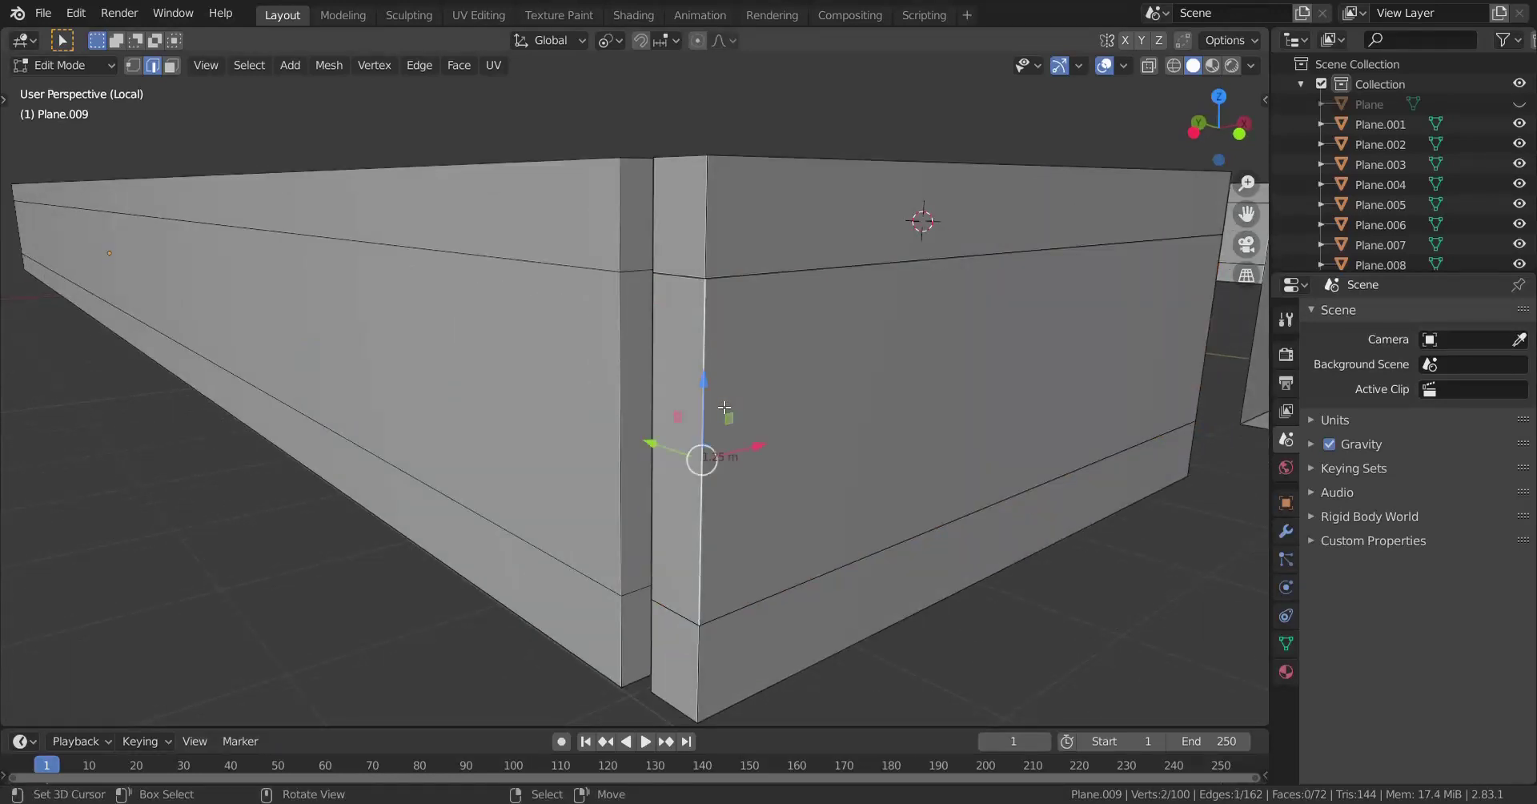
{"action": "key", "text": "ctrl+l"}
{"action": "key", "text": "s"}
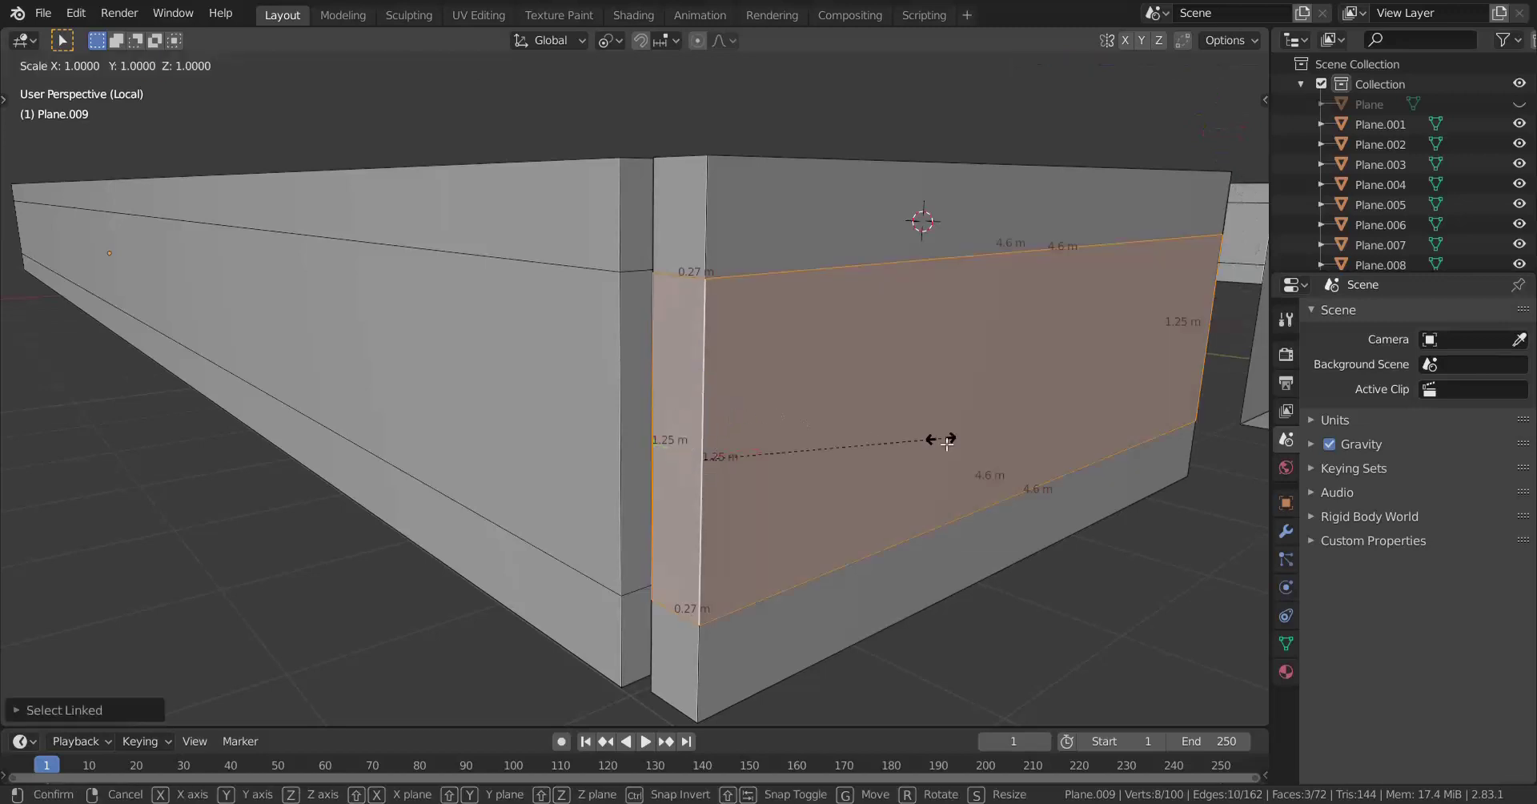
{"action": "key", "text": "y"}
{"action": "key", "text": "Escape"}
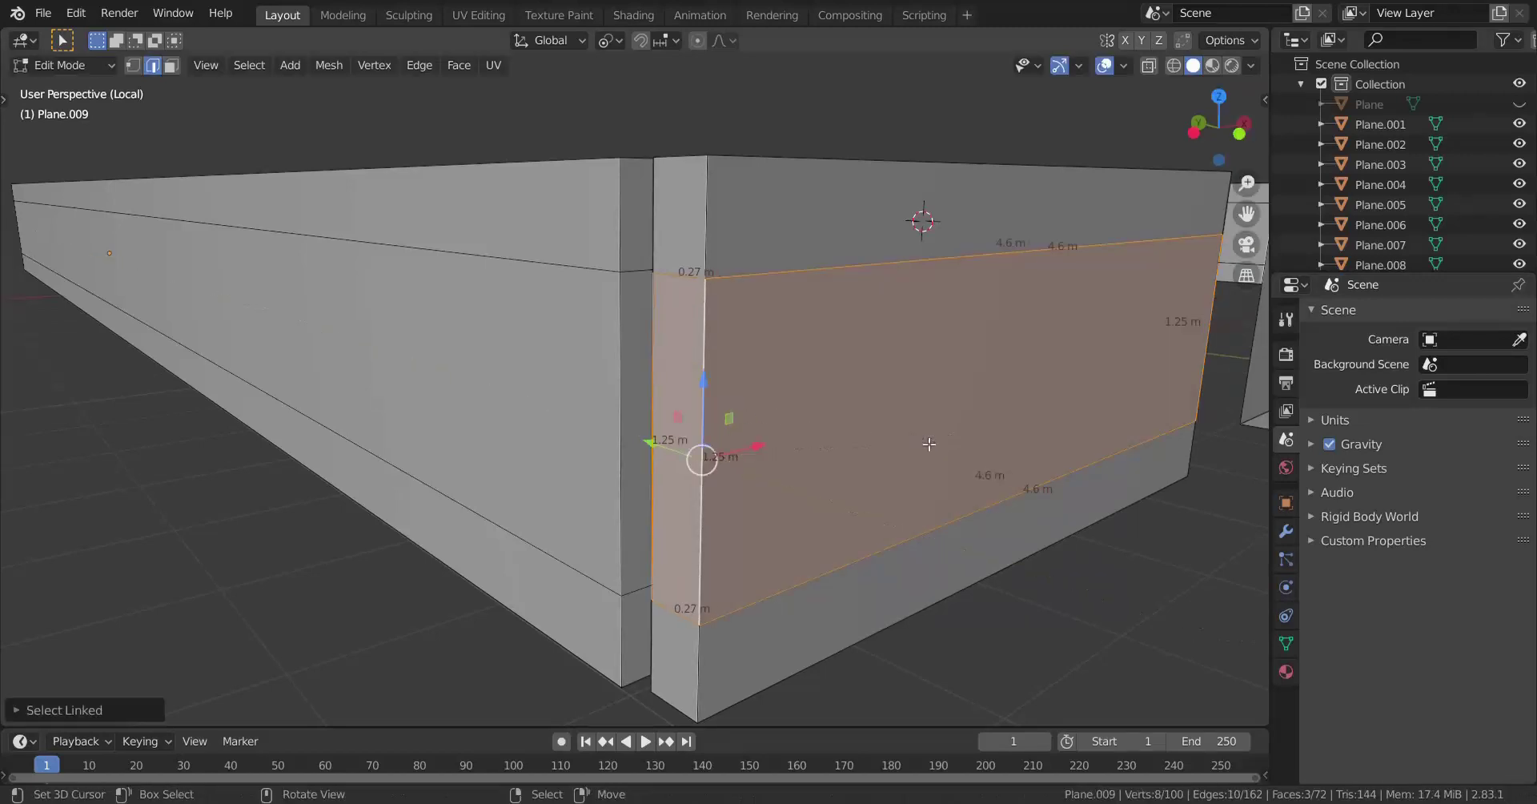
Change the transform pivot to the selected band's centre and scale the band to about 0.80 along the global Y axis
{"action": "key", "text": "period"}
{"action": "left_click", "coordinate": [939, 321]}
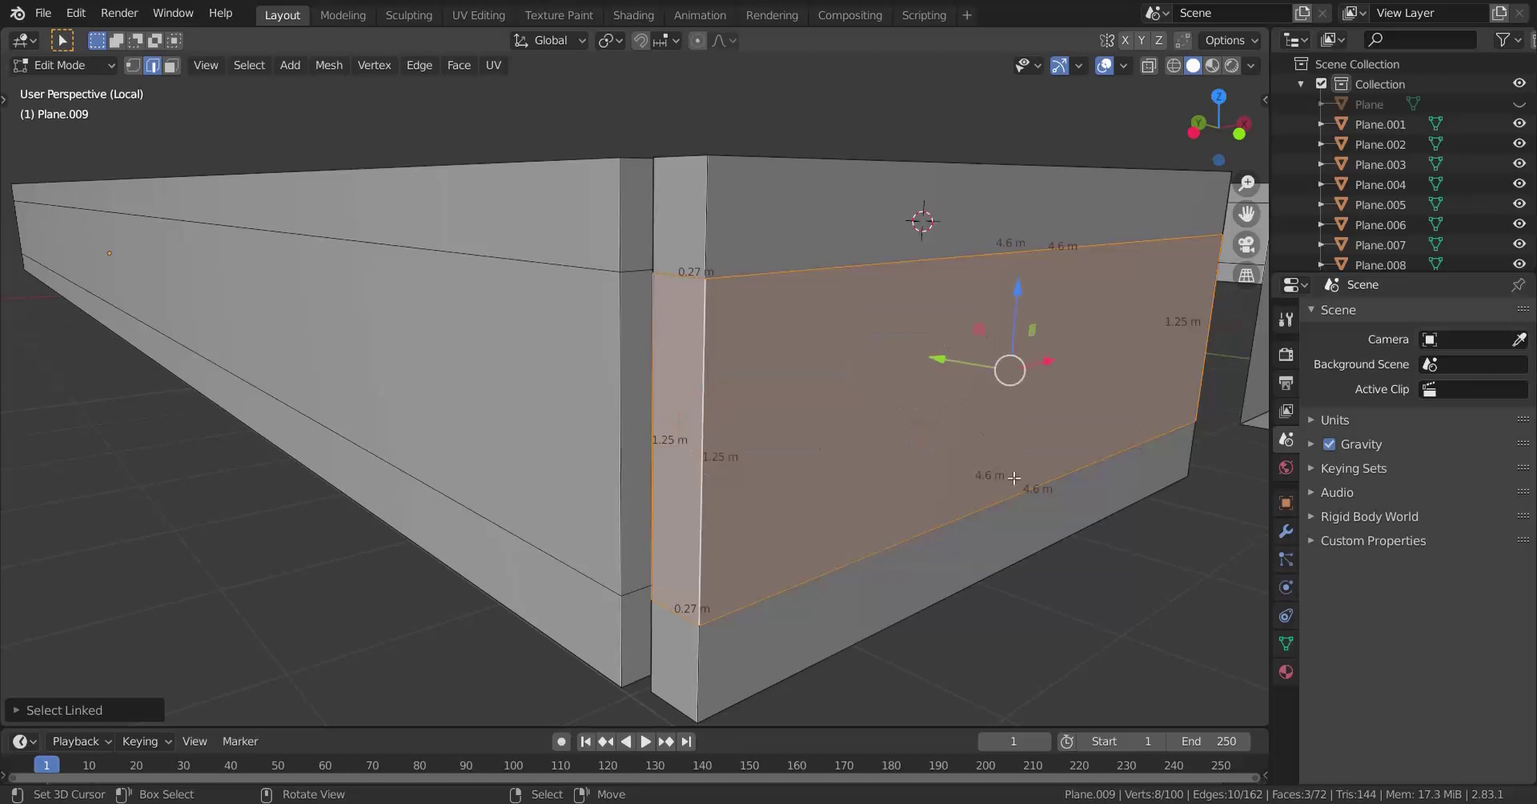
{"action": "key", "text": "s"}
{"action": "key", "text": "y"}
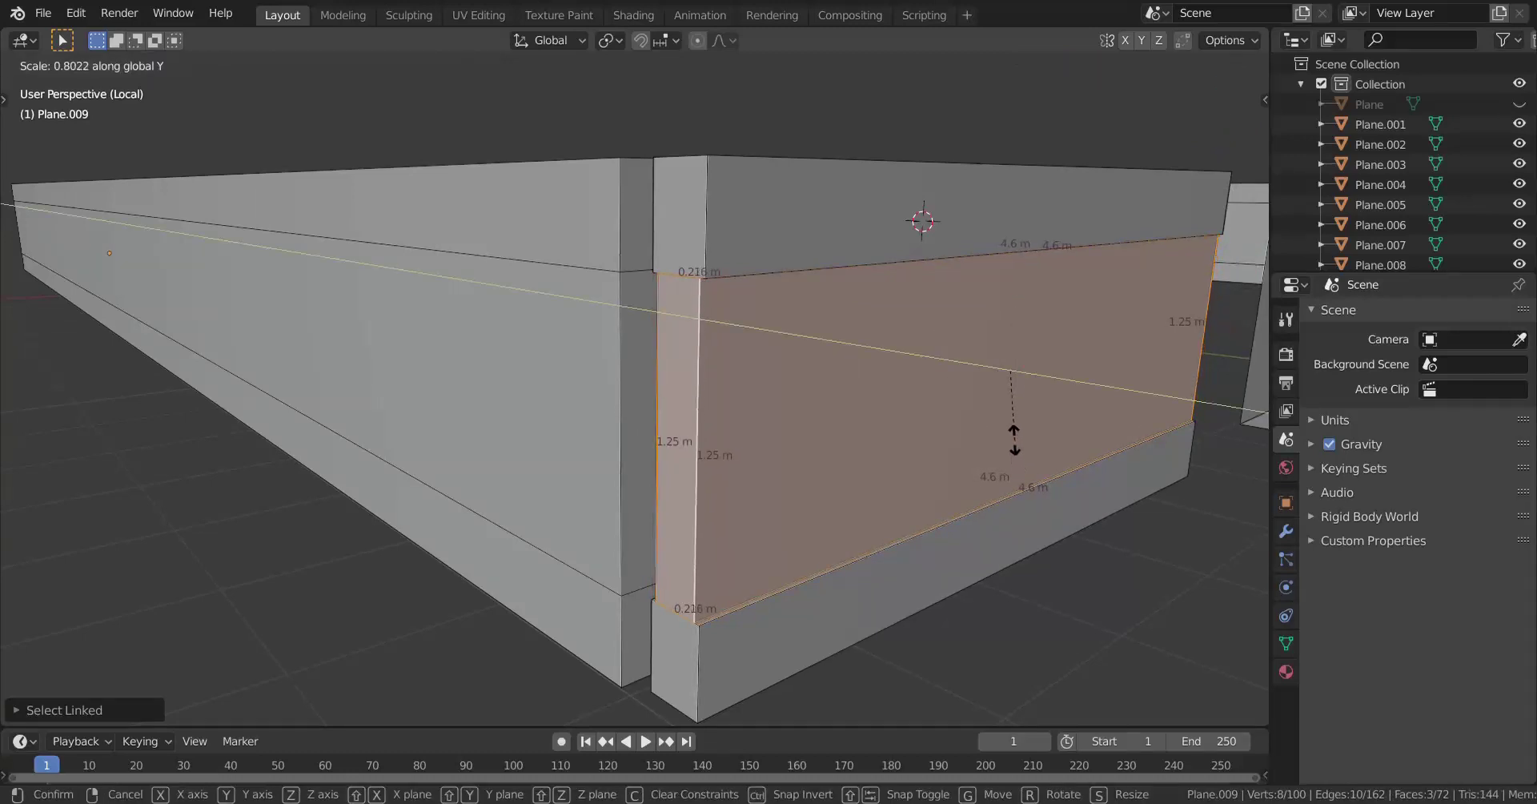
{"action": "left_click", "coordinate": [1014, 439]}
Scale the front corner wall's middle band once more along the global Y axis and return to Object Mode
{"action": "key", "text": "Tab"}
{"action": "scroll", "coordinate": [950, 457], "scroll_direction": "down", "scroll_amount": 5}
{"action": "middle_click_drag", "start_coordinate": [873, 481], "coordinate": [815, 496]}
{"action": "scroll", "coordinate": [791, 498], "scroll_direction": "up", "scroll_amount": 5}
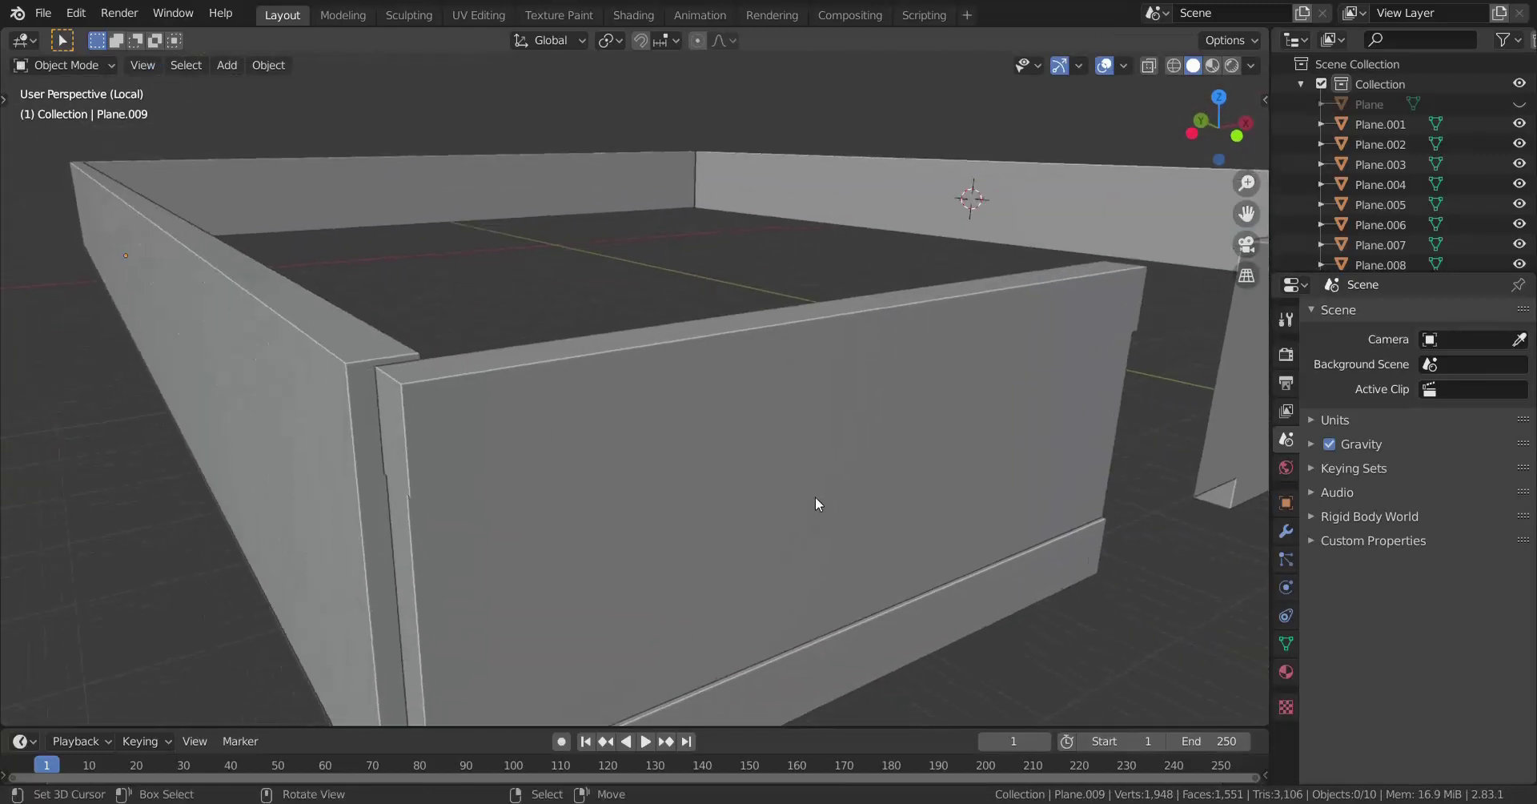
{"action": "middle_click_drag", "start_coordinate": [888, 532], "coordinate": [770, 602]}
{"action": "key", "text": "Tab"}
{"action": "key", "text": "s"}
{"action": "key", "text": "y"}
{"action": "left_click", "coordinate": [873, 592]}
{"action": "key", "text": "Tab"}
Leave the local view of the boundary walls so the whole house and the pillars are displayed with them
{"action": "scroll", "coordinate": [721, 552], "scroll_direction": "down", "scroll_amount": 1}
{"action": "middle_click_drag", "start_coordinate": [705, 534], "coordinate": [752, 577]}
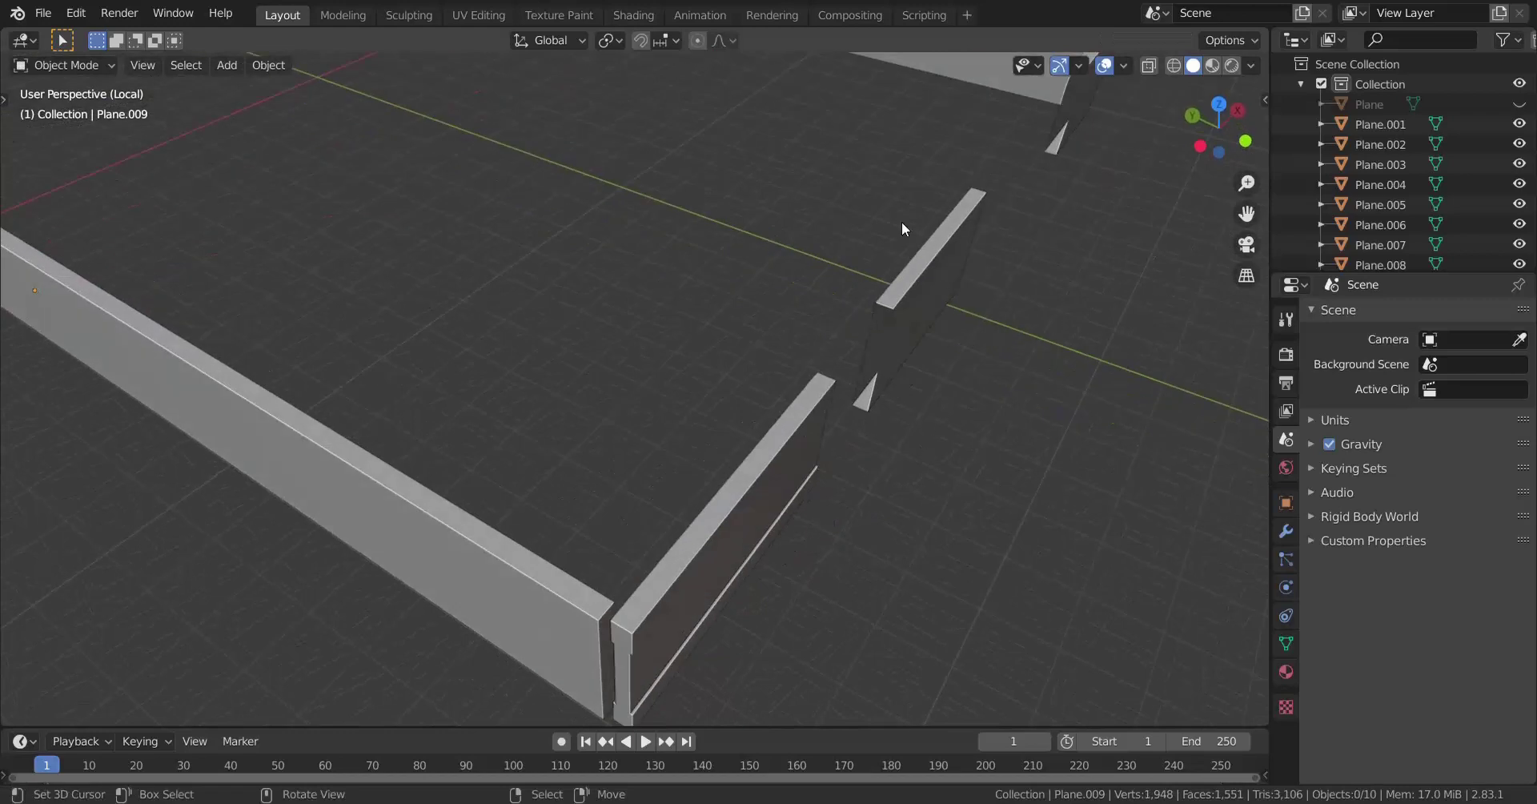
{"action": "scroll", "coordinate": [704, 425], "scroll_direction": "down", "scroll_amount": 2}
{"action": "scroll", "coordinate": [705, 418], "scroll_direction": "down", "scroll_amount": 4}
{"action": "middle_click_drag", "start_coordinate": [641, 379], "coordinate": [520, 392]}
{"action": "scroll", "coordinate": [479, 410], "scroll_direction": "up", "scroll_amount": 2}
{"action": "right_click", "coordinate": [468, 382]}
{"action": "key", "text": "Tab"}
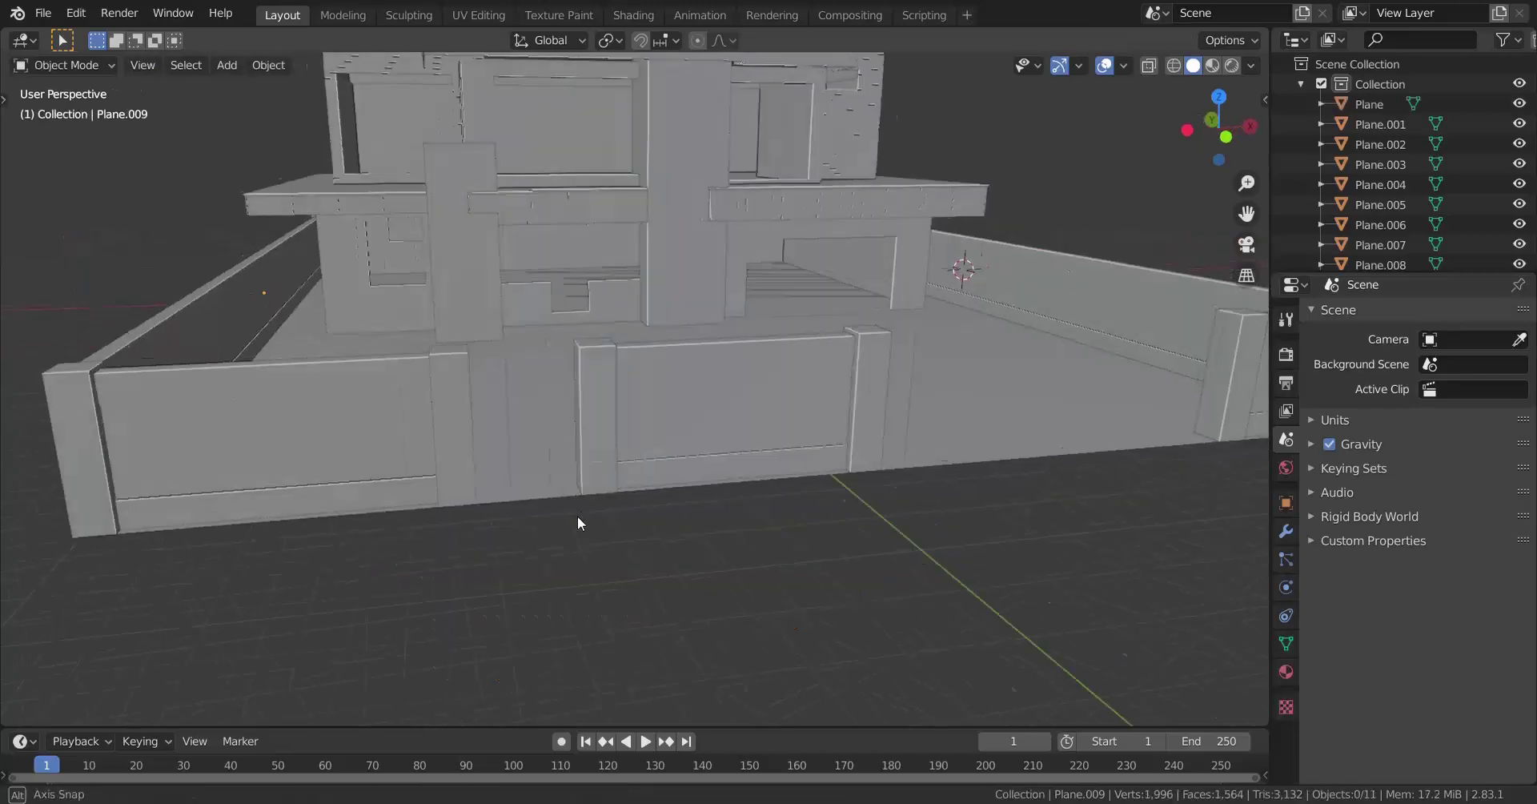
Examine the boundary walls' recessed bands, the pillars and the house from several sides
{"action": "middle_click_drag", "start_coordinate": [579, 516], "coordinate": [635, 568]}
{"action": "scroll", "coordinate": [569, 522], "scroll_direction": "down", "scroll_amount": 1}
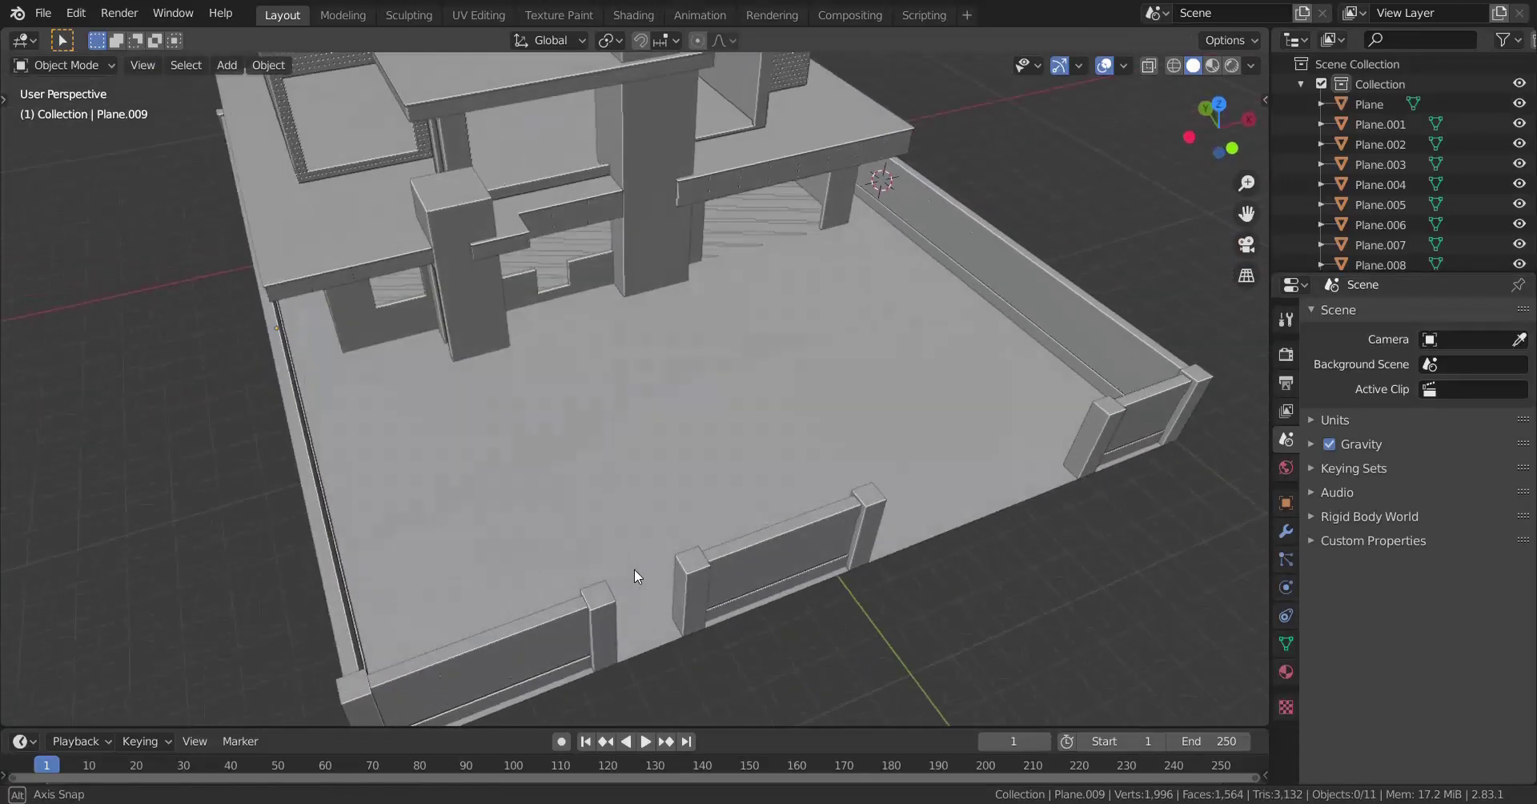
{"action": "scroll", "coordinate": [628, 565], "scroll_direction": "up", "scroll_amount": 1}
{"action": "middle_click_drag", "start_coordinate": [593, 516], "coordinate": [454, 461]}
{"action": "scroll", "coordinate": [498, 468], "scroll_direction": "down", "scroll_amount": 2}
{"action": "scroll", "coordinate": [611, 471], "scroll_direction": "up", "scroll_amount": 4}
{"action": "middle_click_drag", "start_coordinate": [617, 471], "coordinate": [564, 488]}
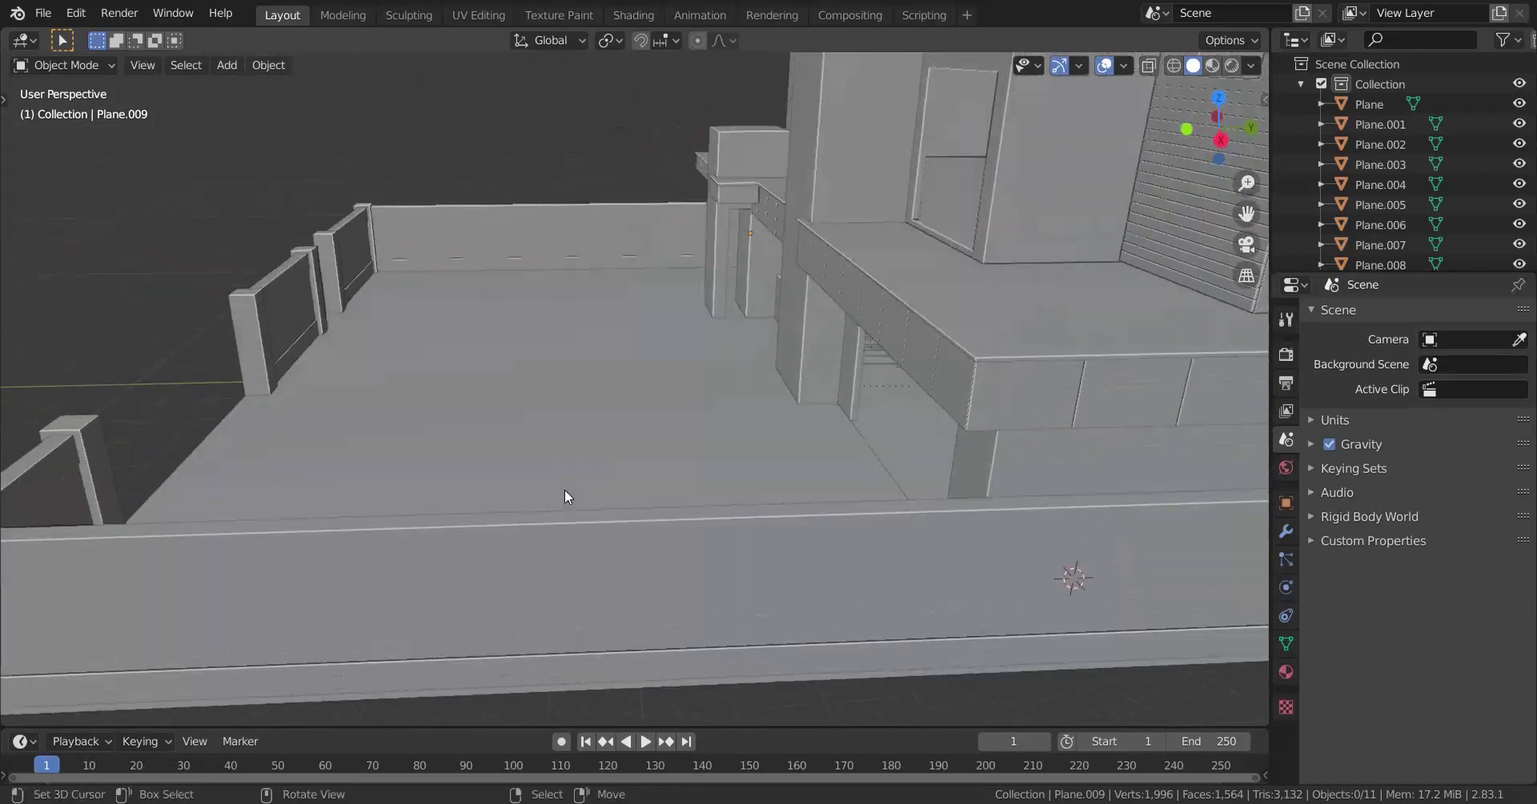
{"action": "scroll", "coordinate": [565, 488], "scroll_direction": "down", "scroll_amount": 4}
{"action": "mouse_move", "coordinate": [792, 466]}
{"action": "middle_mouse_down", "text": "shift"}
{"action": "mouse_move", "coordinate": [502, 461]}
{"action": "mouse_move", "coordinate": [766, 477]}
{"action": "middle_mouse_up", "text": "shift"}
{"action": "scroll", "coordinate": [590, 470], "scroll_direction": "down", "scroll_amount": 3}
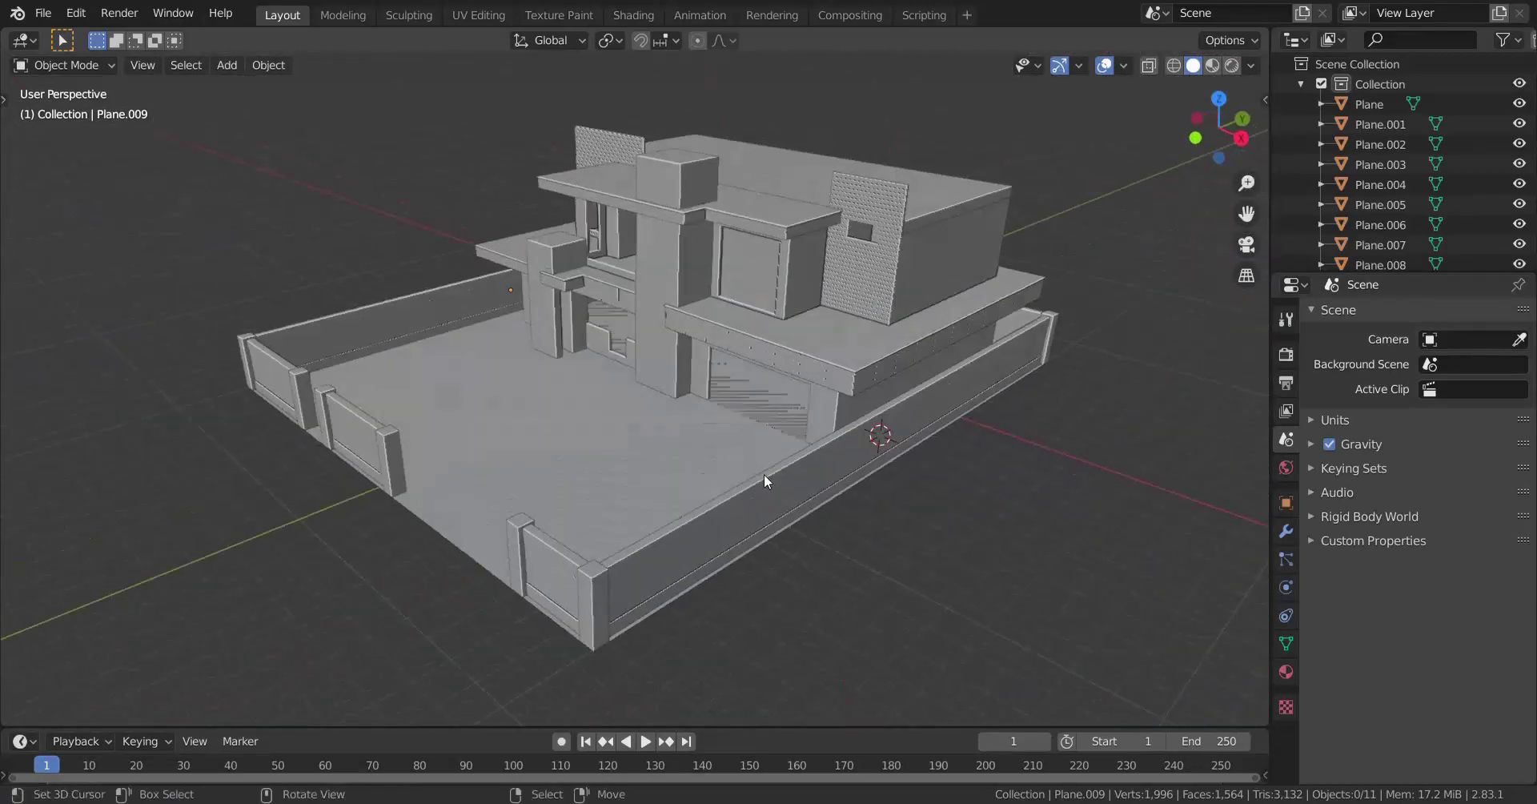
{"action": "scroll", "coordinate": [721, 492], "scroll_direction": "up", "scroll_amount": 4}
{"action": "middle_click_drag", "start_coordinate": [679, 504], "coordinate": [791, 498]}
{"action": "middle_click_drag", "start_coordinate": [681, 469], "coordinate": [575, 387]}
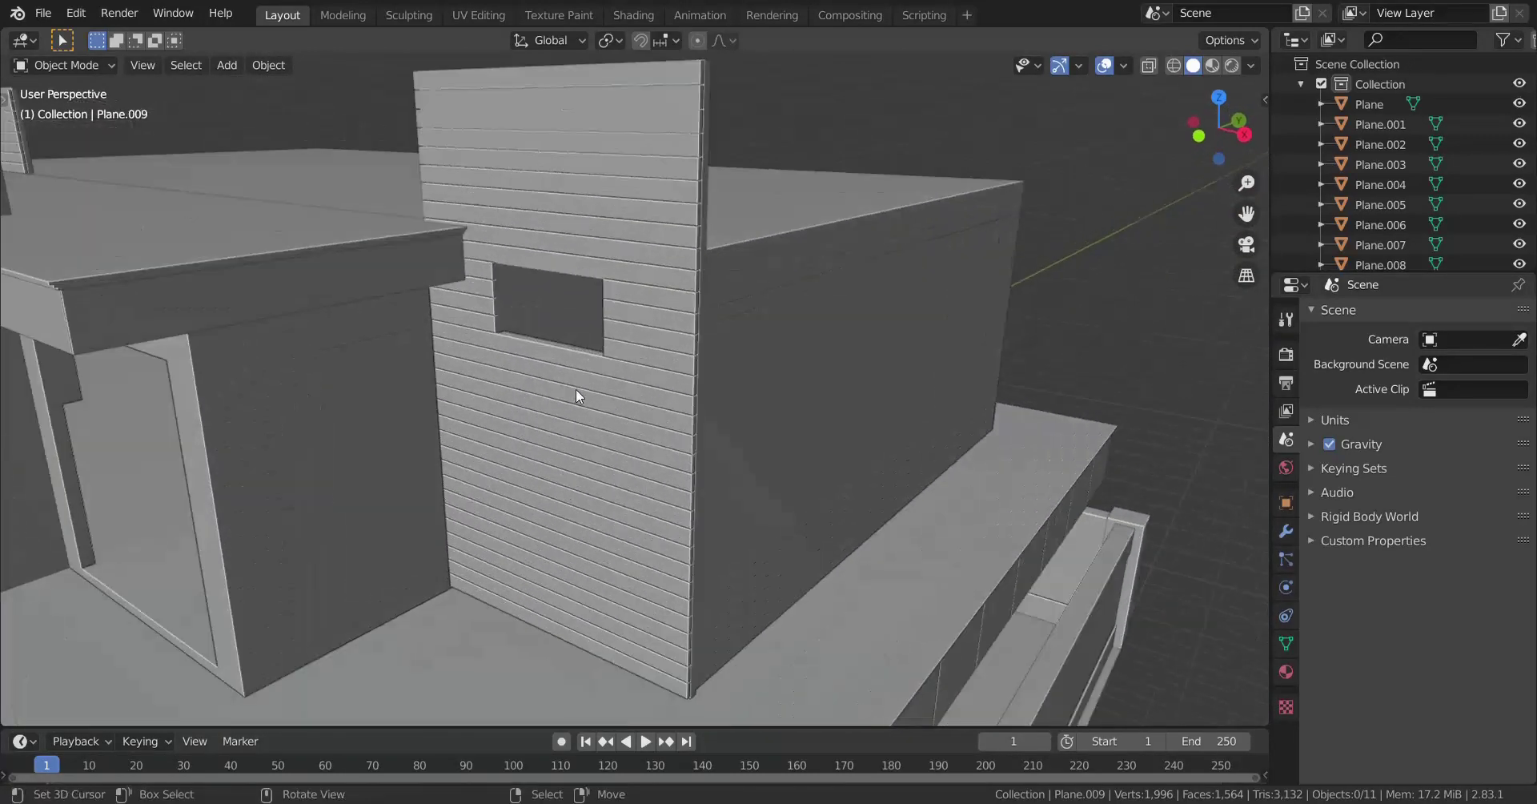
Enter Edit Mode on the house object with the slatted panel and select the linked slats around, above and below its small window
{"action": "middle_click_drag", "start_coordinate": [559, 270], "coordinate": [551, 286]}
{"action": "left_click", "coordinate": [573, 253]}
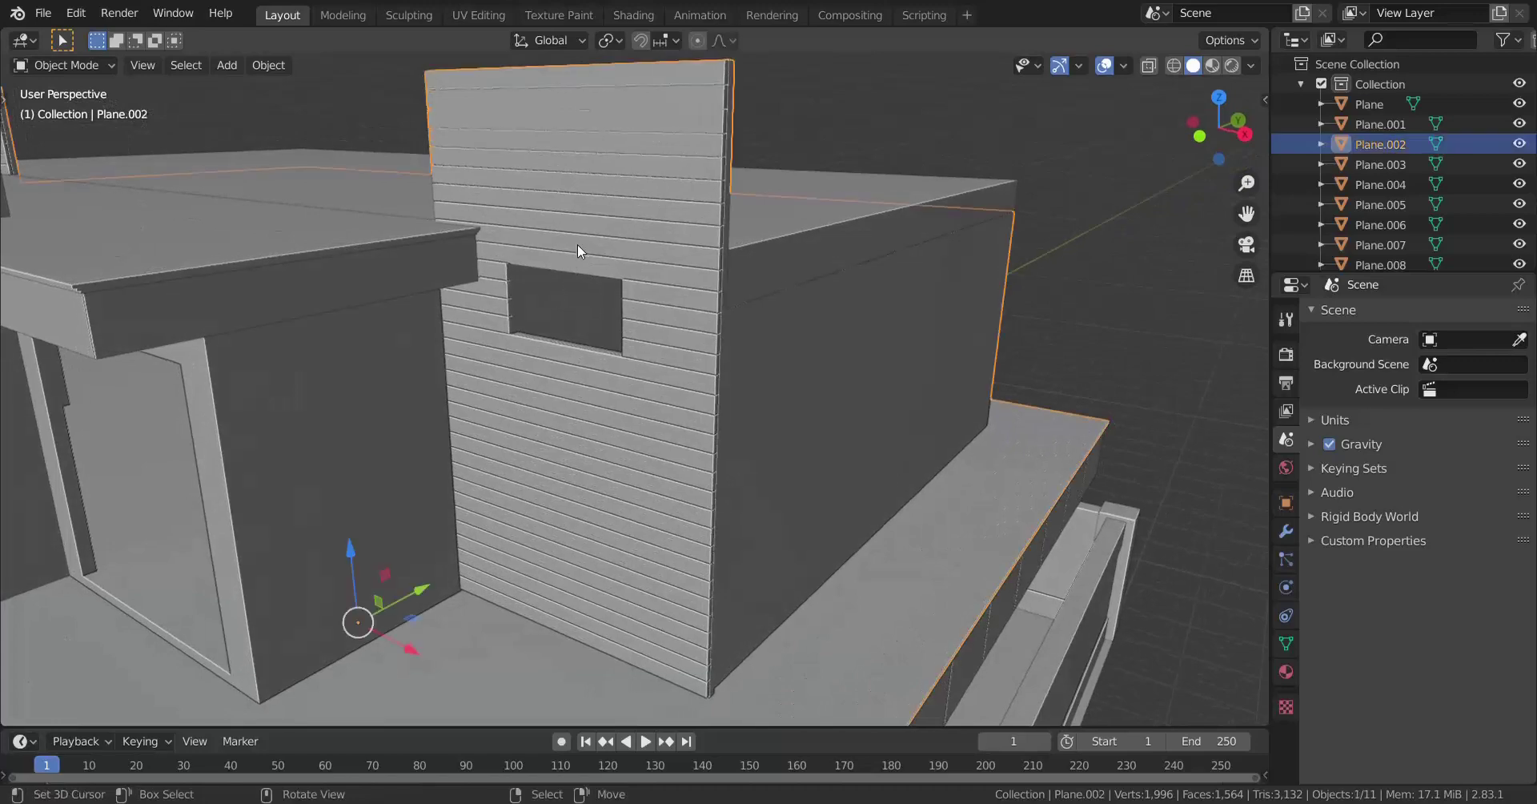
{"action": "middle_click_drag", "start_coordinate": [544, 401], "coordinate": [615, 387]}
{"action": "scroll", "coordinate": [680, 376], "scroll_direction": "up", "scroll_amount": 2}
{"action": "middle_click_drag", "start_coordinate": [889, 336], "coordinate": [761, 367], "text": "shift"}
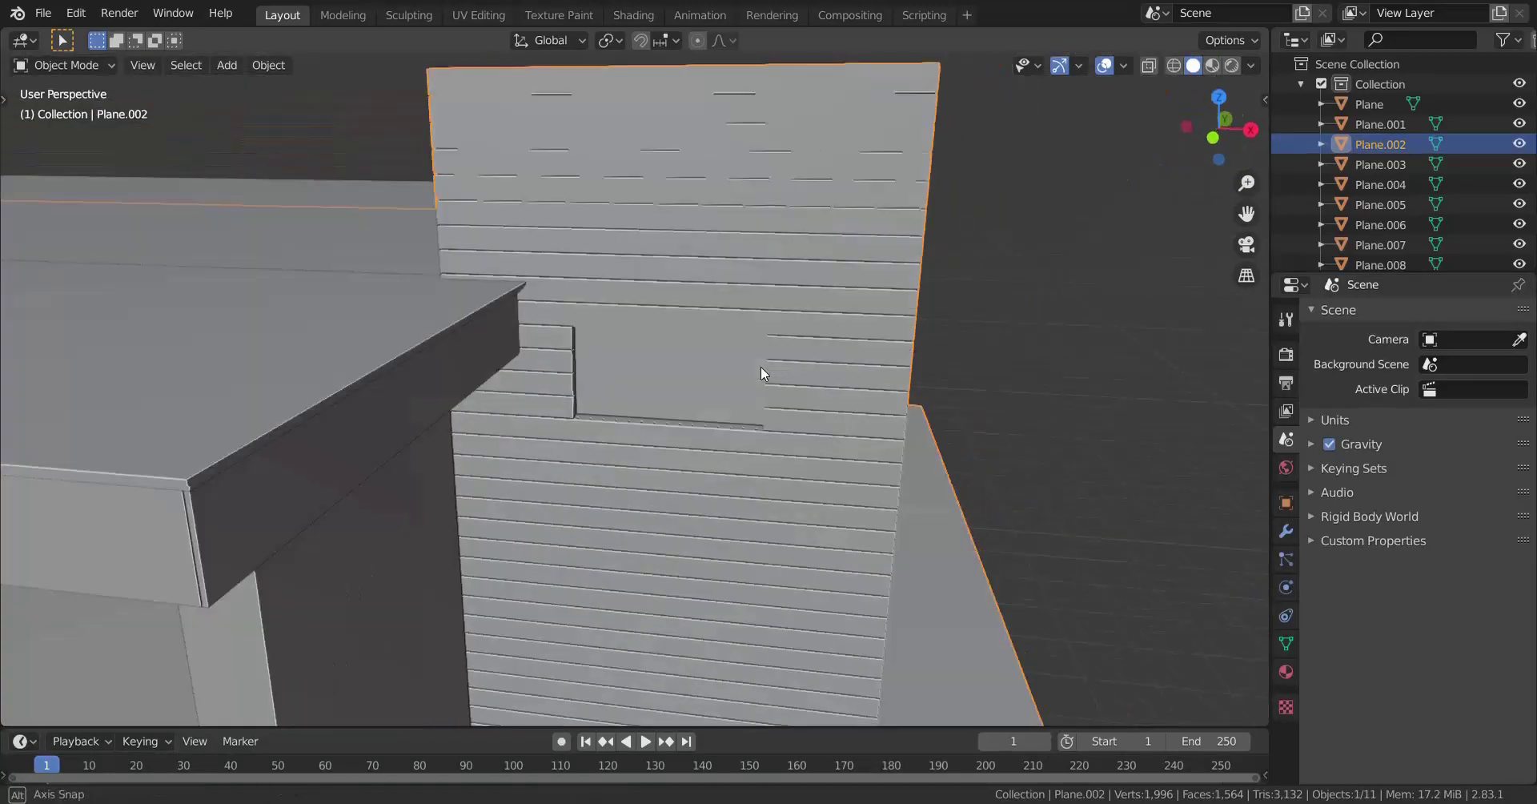
{"action": "key", "text": "Tab"}
{"action": "key", "text": "l"}
{"action": "key", "text": "l"}
{"action": "key", "text": "l"}
{"action": "key", "text": "l"}
{"action": "key", "text": "l"}
{"action": "key", "text": "l"}
{"action": "key", "text": "l"}
{"action": "key", "text": "l"}
{"action": "key", "text": "l"}
{"action": "key", "text": "l"}
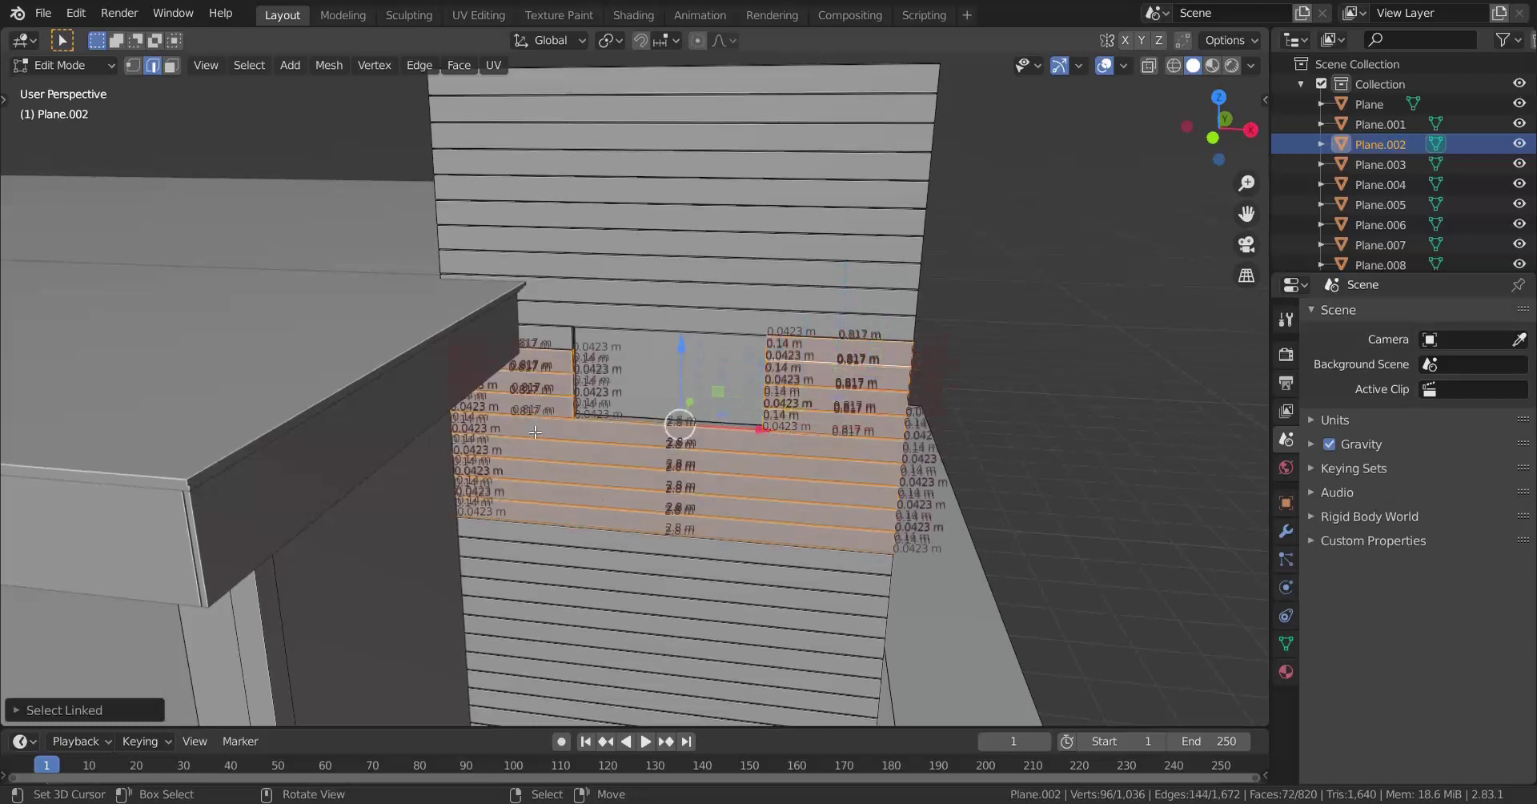
{"action": "key", "text": "l"}
{"action": "key", "text": "l"}
{"action": "key", "text": "l"}
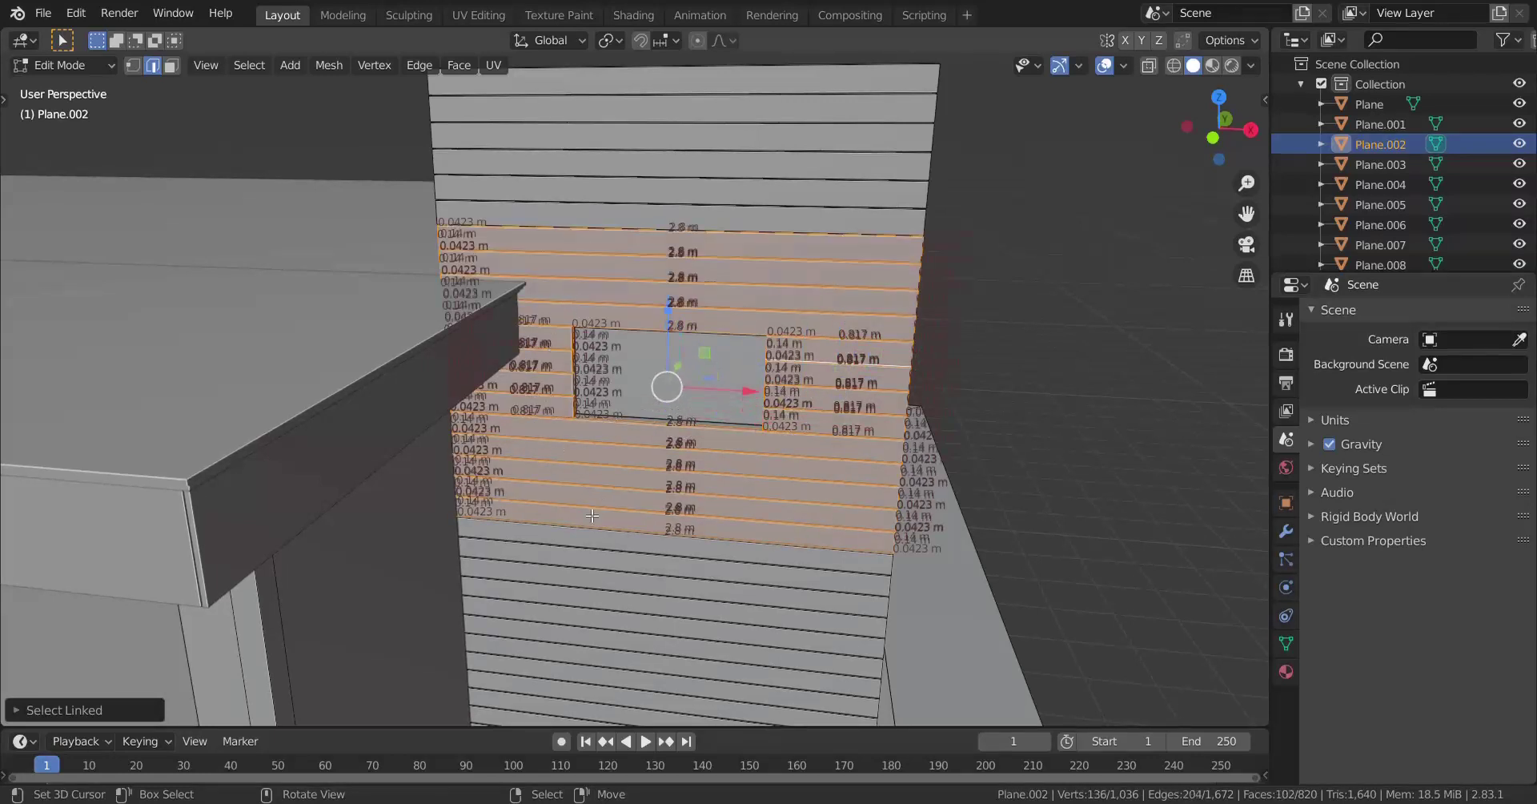
Hide the selected slats to examine the wall surface behind them around the small window
{"action": "key", "text": "h"}
{"action": "middle_click_drag", "start_coordinate": [600, 525], "coordinate": [518, 530]}
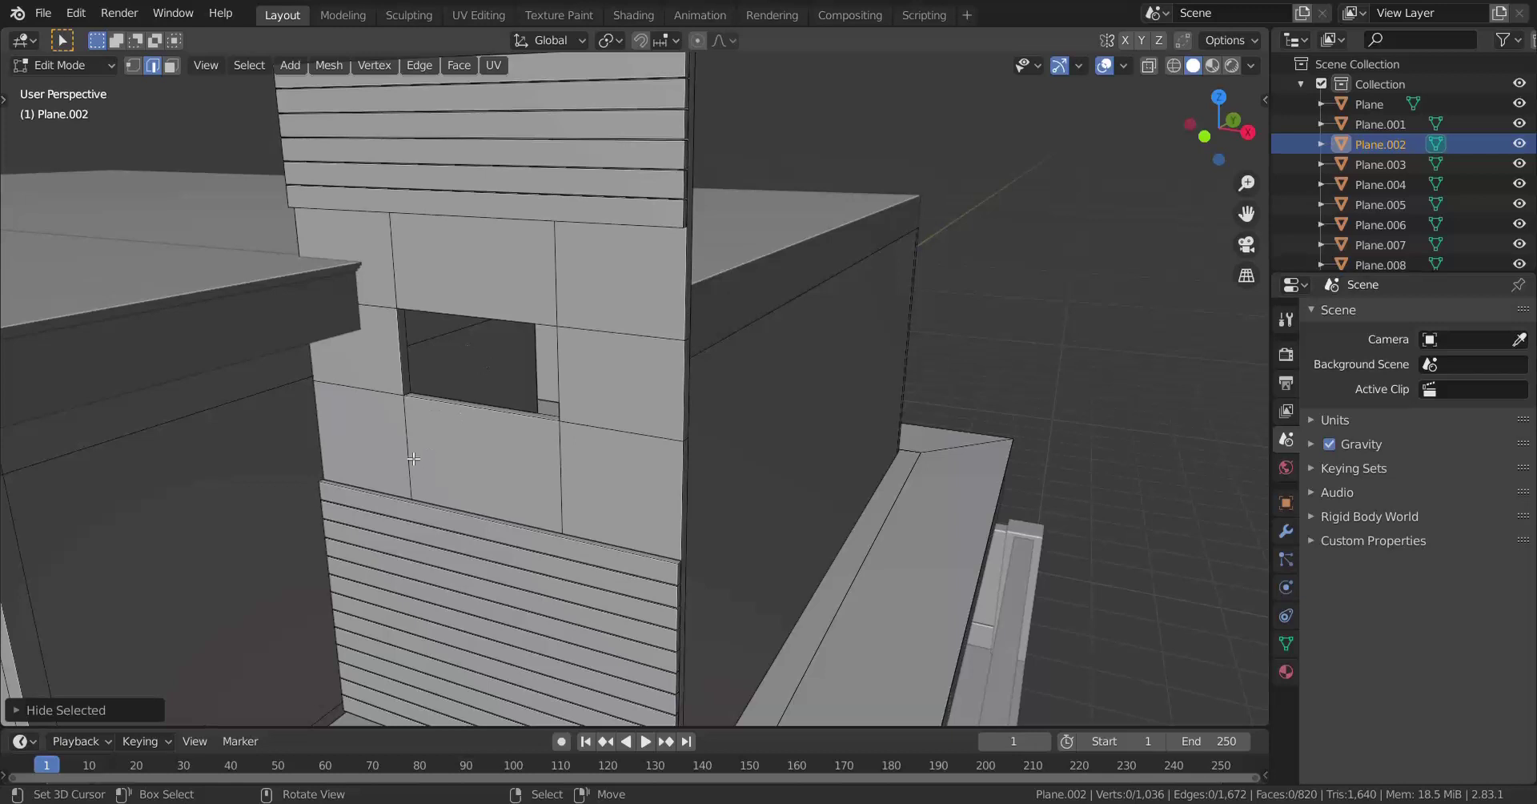
{"action": "middle_click_drag", "start_coordinate": [413, 458], "coordinate": [400, 436]}
{"action": "scroll", "coordinate": [367, 304], "scroll_direction": "down", "scroll_amount": 6}
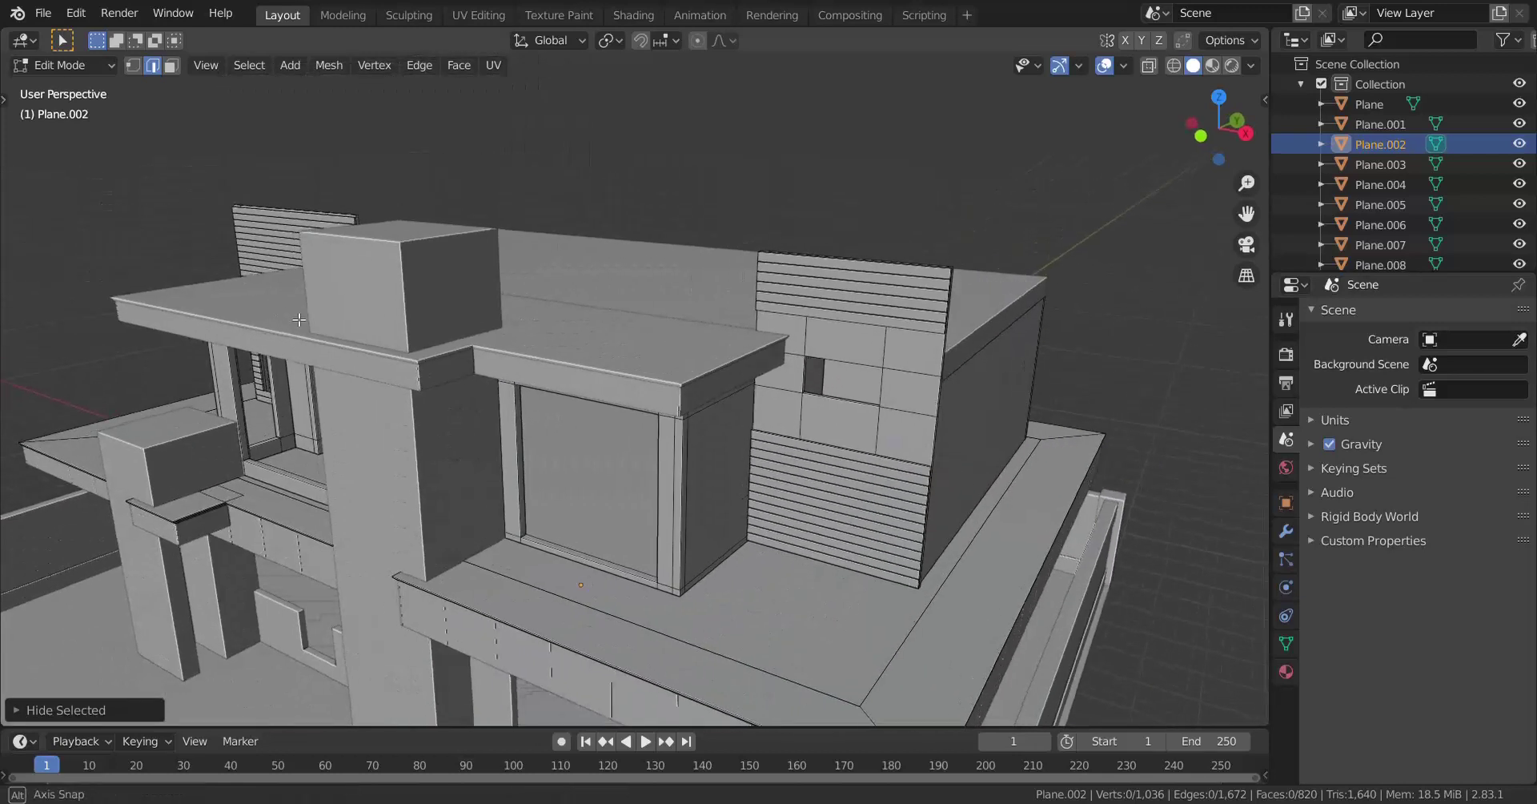
{"action": "scroll", "coordinate": [1103, 416], "scroll_direction": "up", "scroll_amount": 2}
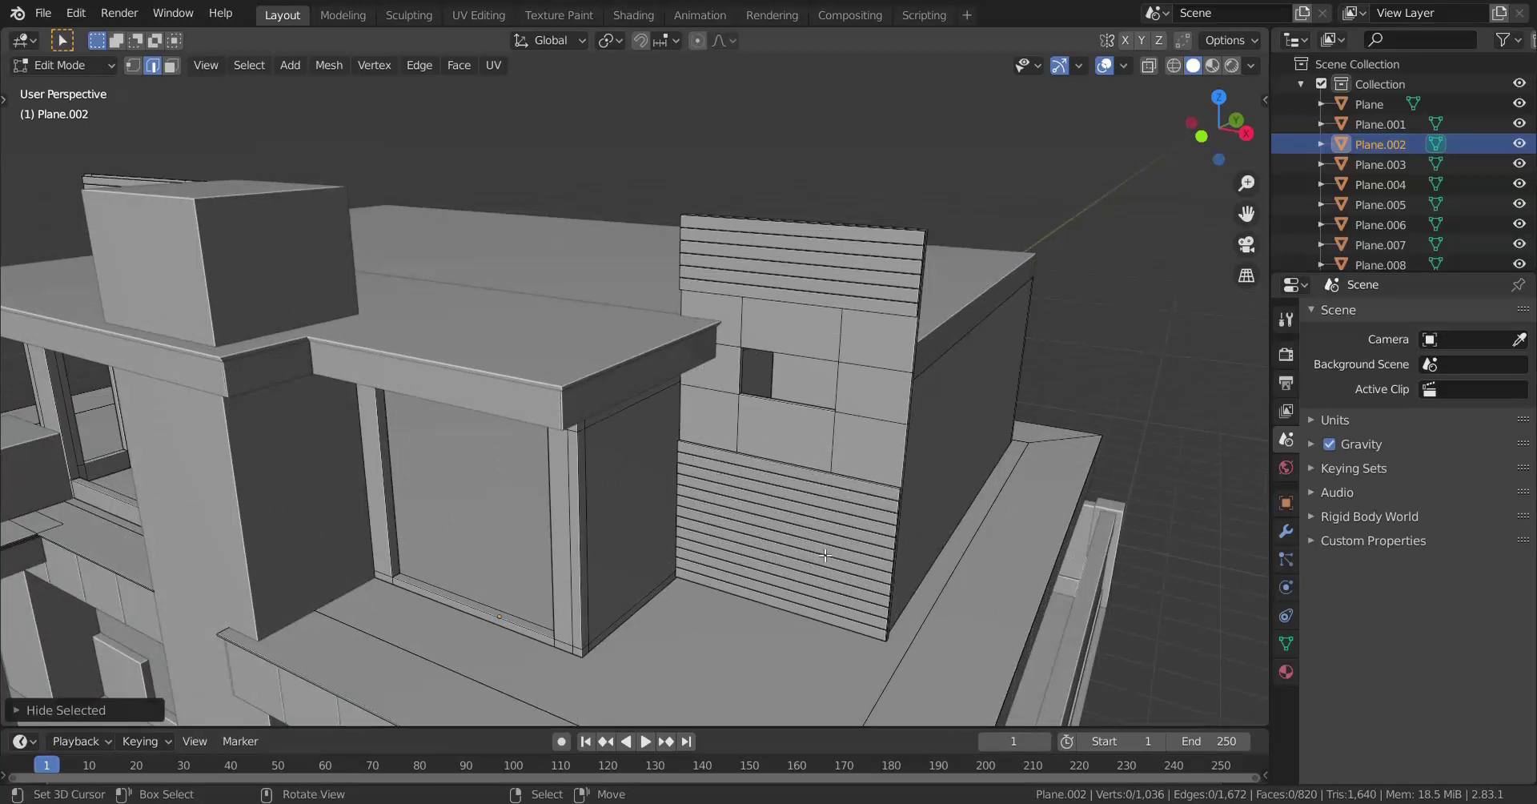
Reveal the hidden slats, clear the selection and return to Object Mode
{"action": "key", "text": "alt+h"}
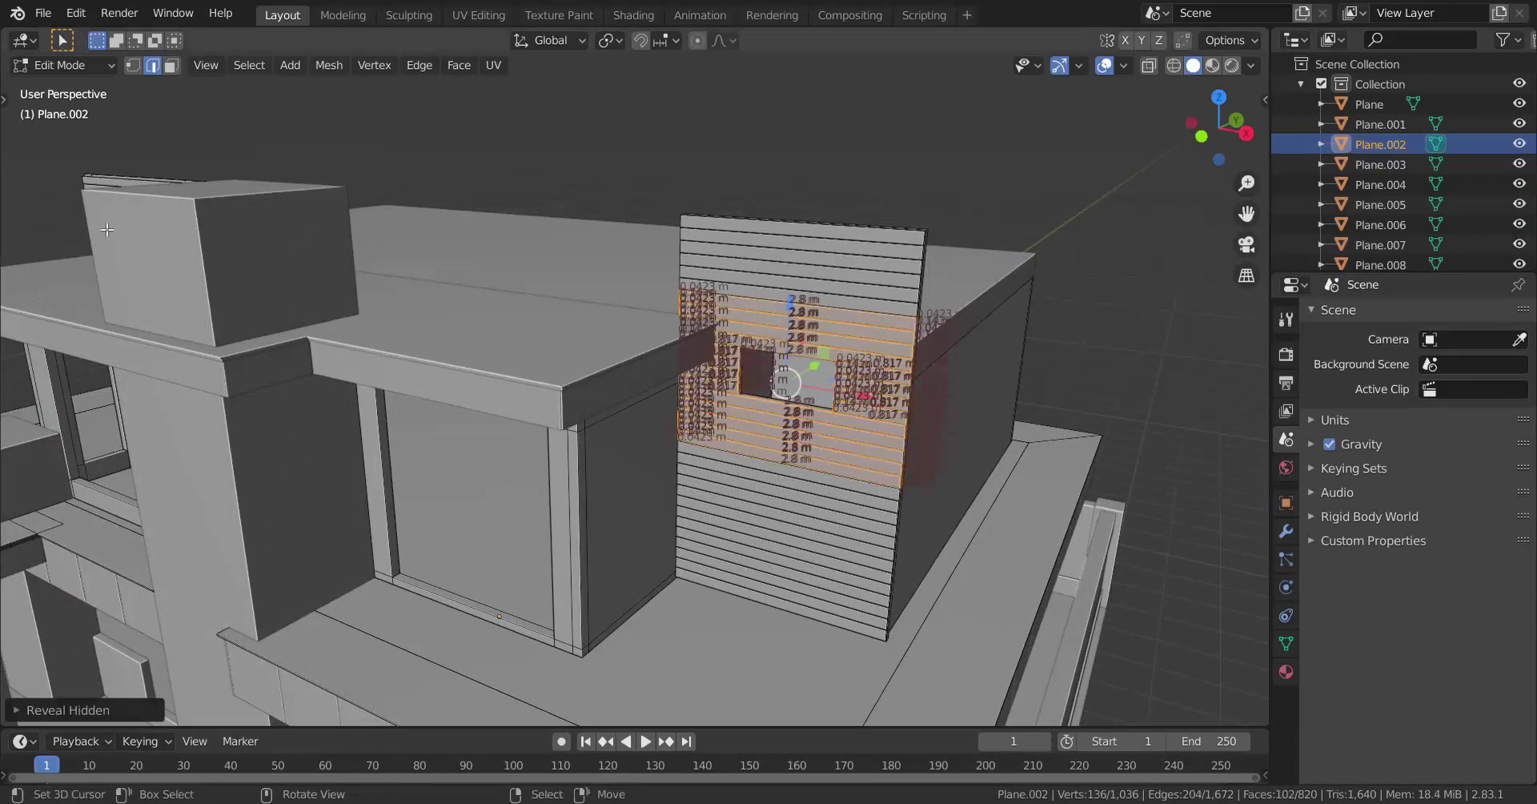
{"action": "key", "text": "a"}
{"action": "key", "text": "alt+a"}
{"action": "scroll", "coordinate": [631, 436], "scroll_direction": "down", "scroll_amount": 3}
{"action": "key", "text": "Tab"}
Deselect all objects and look over the house and its boundary from several angles
{"action": "middle_click_drag", "start_coordinate": [580, 444], "coordinate": [608, 449]}
{"action": "scroll", "coordinate": [605, 437], "scroll_direction": "down", "scroll_amount": 4}
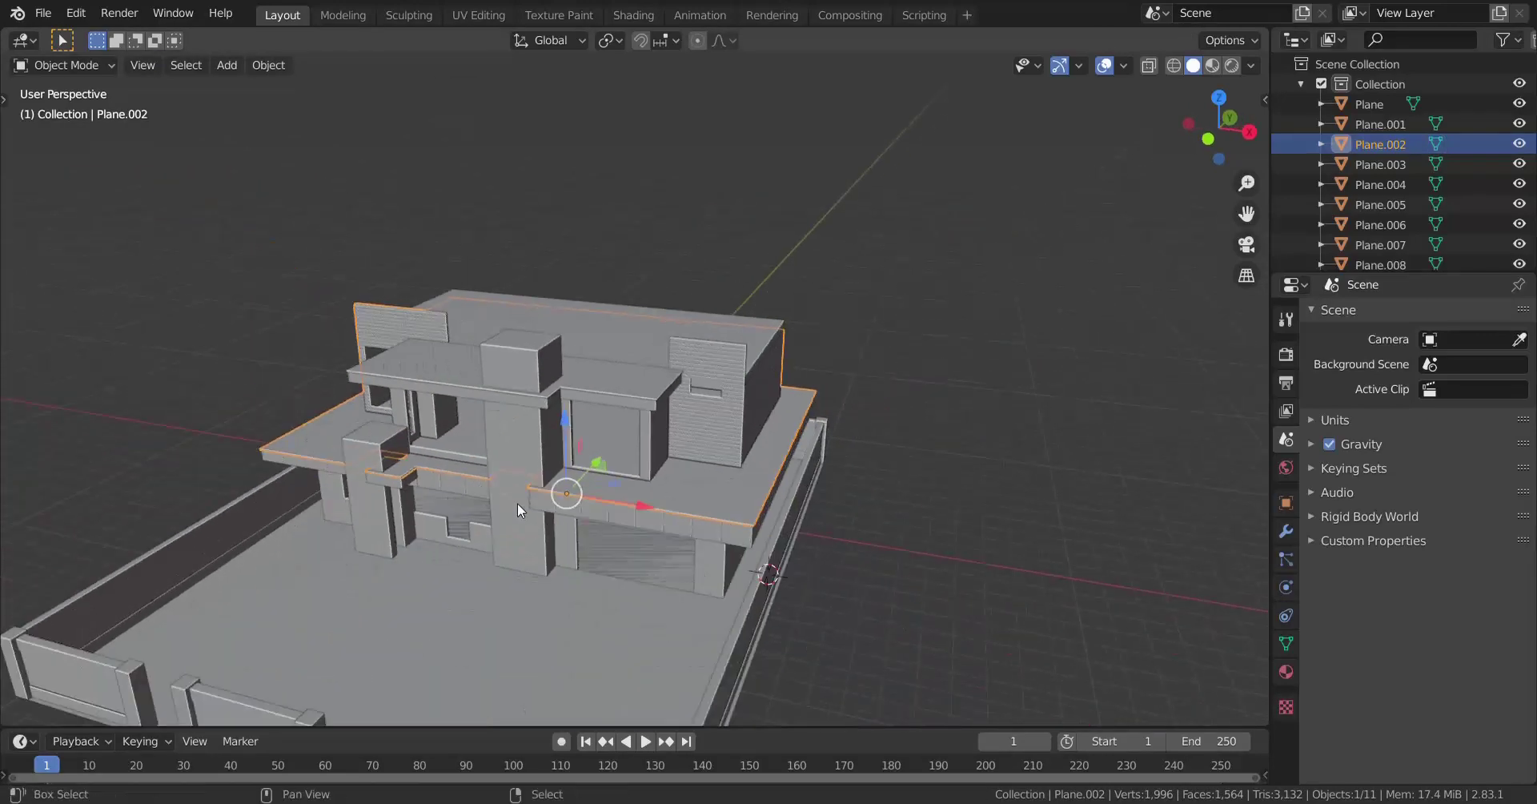
{"action": "middle_click_drag", "start_coordinate": [517, 503], "coordinate": [583, 404], "text": "shift"}
{"action": "middle_click_drag", "start_coordinate": [582, 405], "coordinate": [525, 341]}
{"action": "scroll", "coordinate": [520, 410], "scroll_direction": "up", "scroll_amount": 3}
{"action": "middle_click_drag", "start_coordinate": [524, 341], "coordinate": [395, 271]}
{"action": "scroll", "coordinate": [472, 421], "scroll_direction": "down", "scroll_amount": 1}
{"action": "key", "text": "a"}
{"action": "key", "text": "alt+a"}
{"action": "scroll", "coordinate": [472, 421], "scroll_direction": "down", "scroll_amount": 5}
{"action": "scroll", "coordinate": [608, 473], "scroll_direction": "up", "scroll_amount": 2}
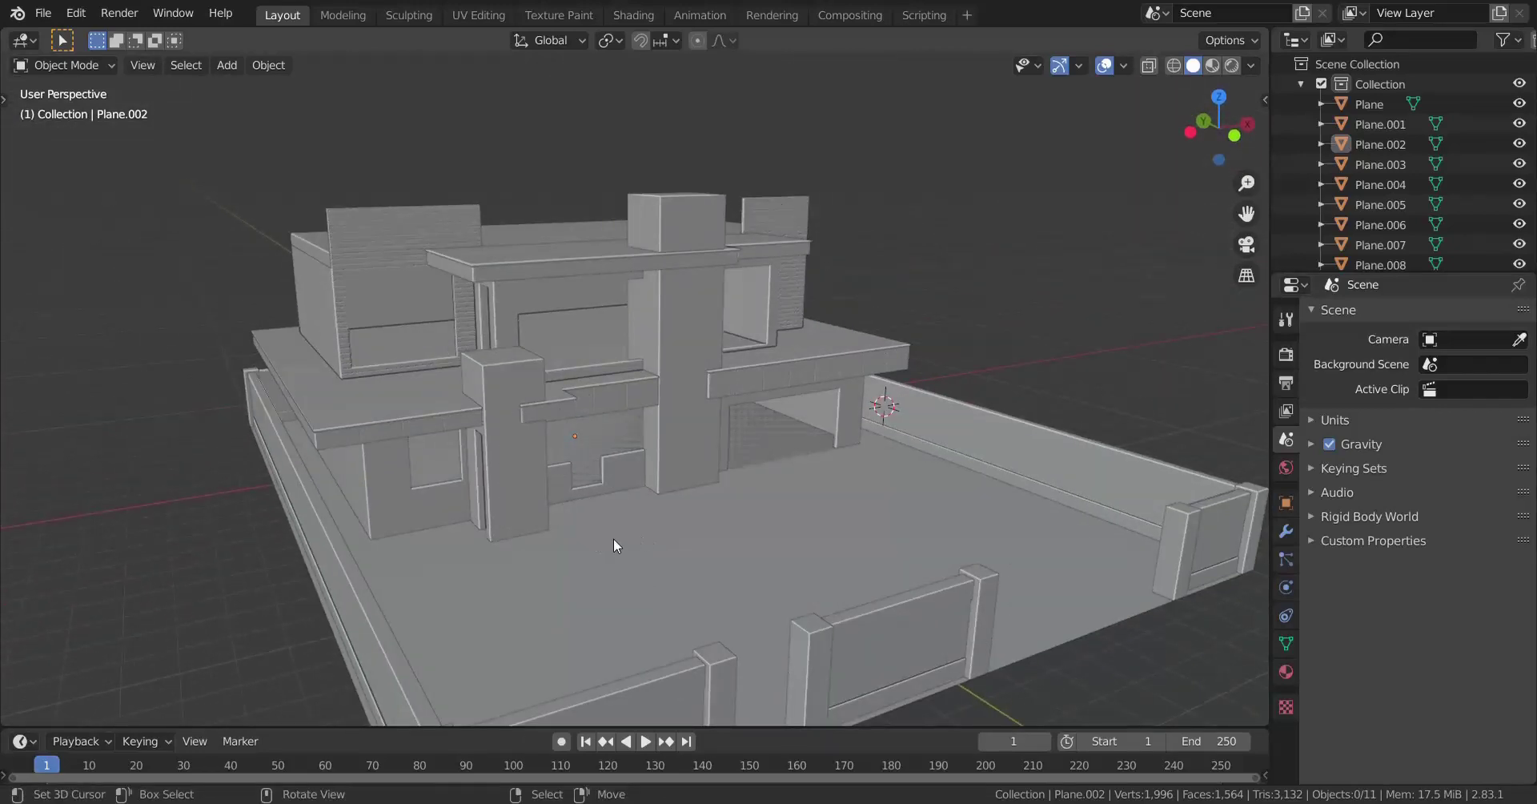
{"action": "middle_click_drag", "start_coordinate": [1045, 251], "coordinate": [953, 256]}
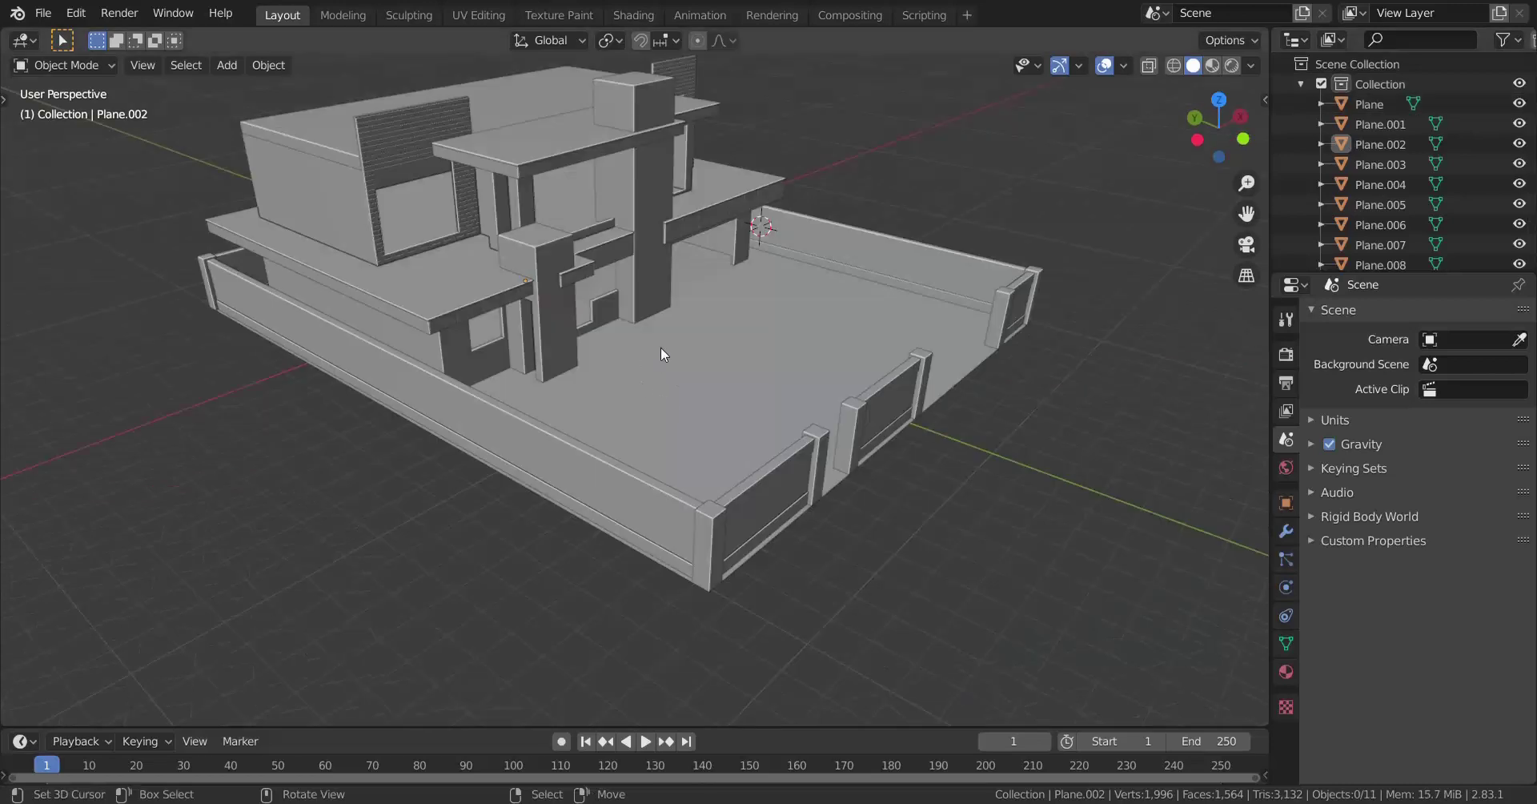
{"action": "middle_click_drag", "start_coordinate": [661, 348], "coordinate": [622, 445]}
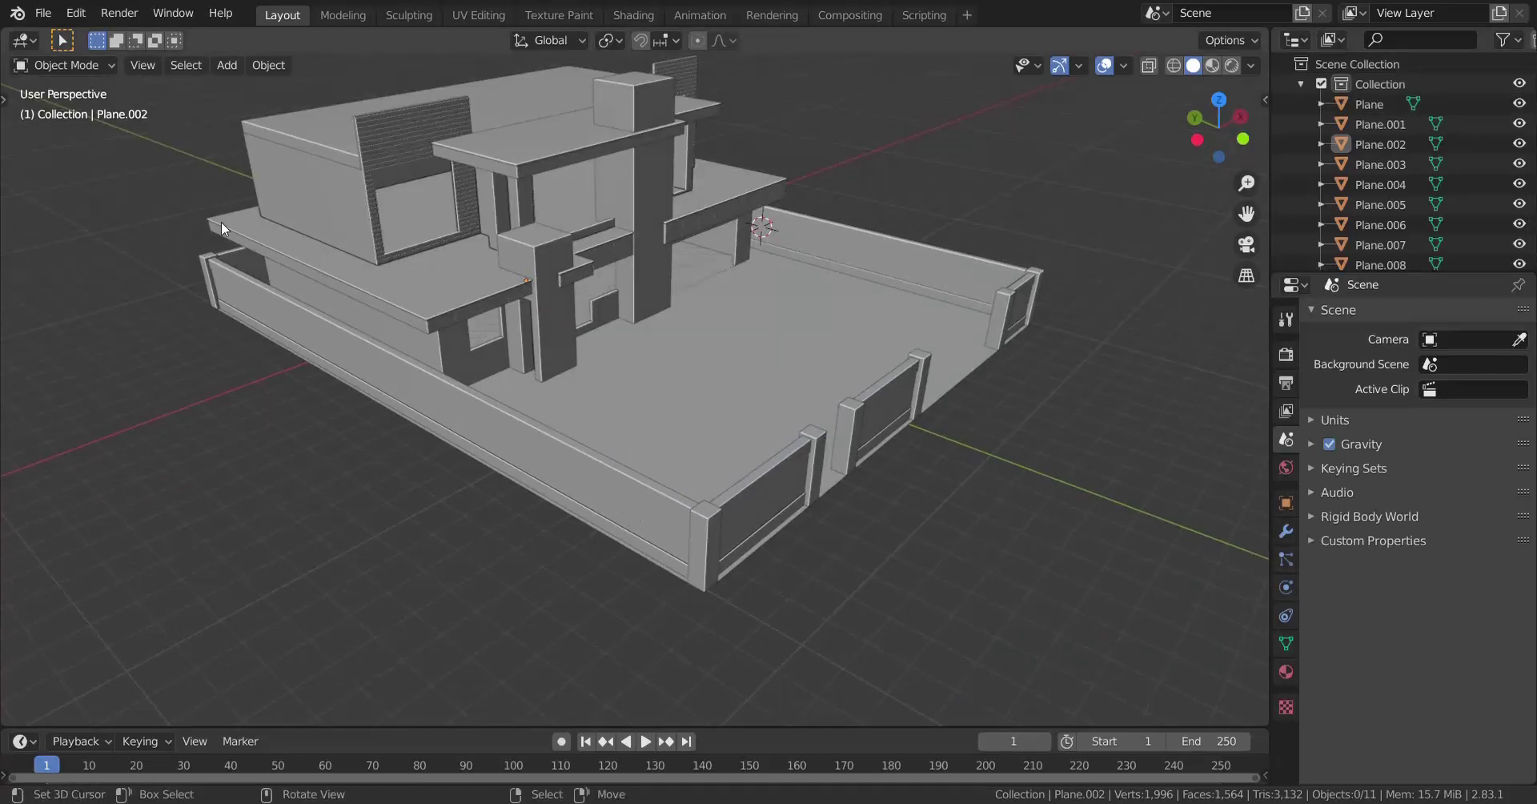
{"action": "middle_click_drag", "start_coordinate": [639, 502], "coordinate": [887, 358]}
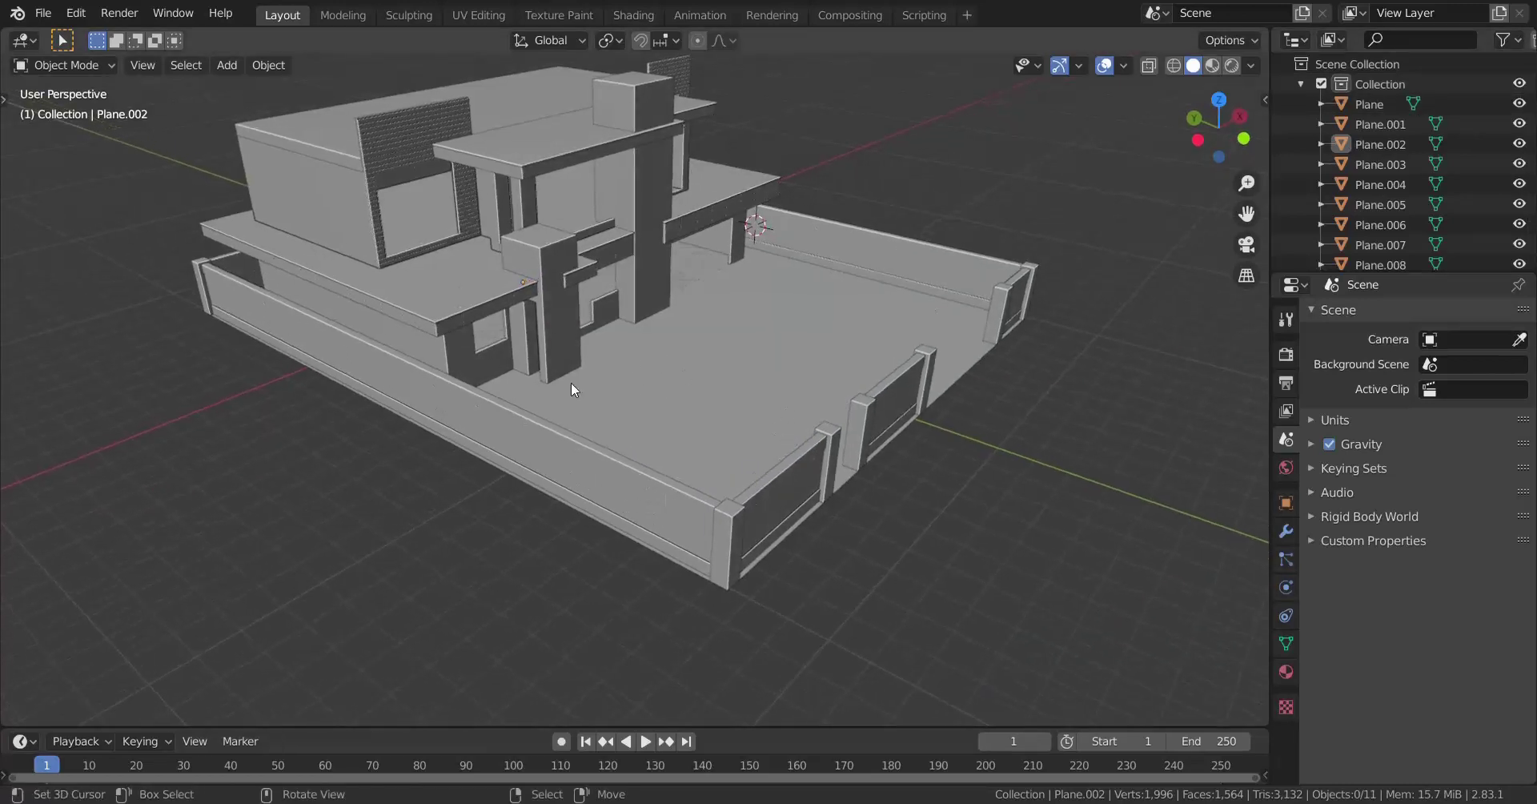
In the pillars object, duplicate the front corner pillar along the global Y axis to a spot partway along the side wall
{"action": "scroll", "coordinate": [570, 382], "scroll_direction": "up", "scroll_amount": 8}
{"action": "left_click", "coordinate": [611, 482]}
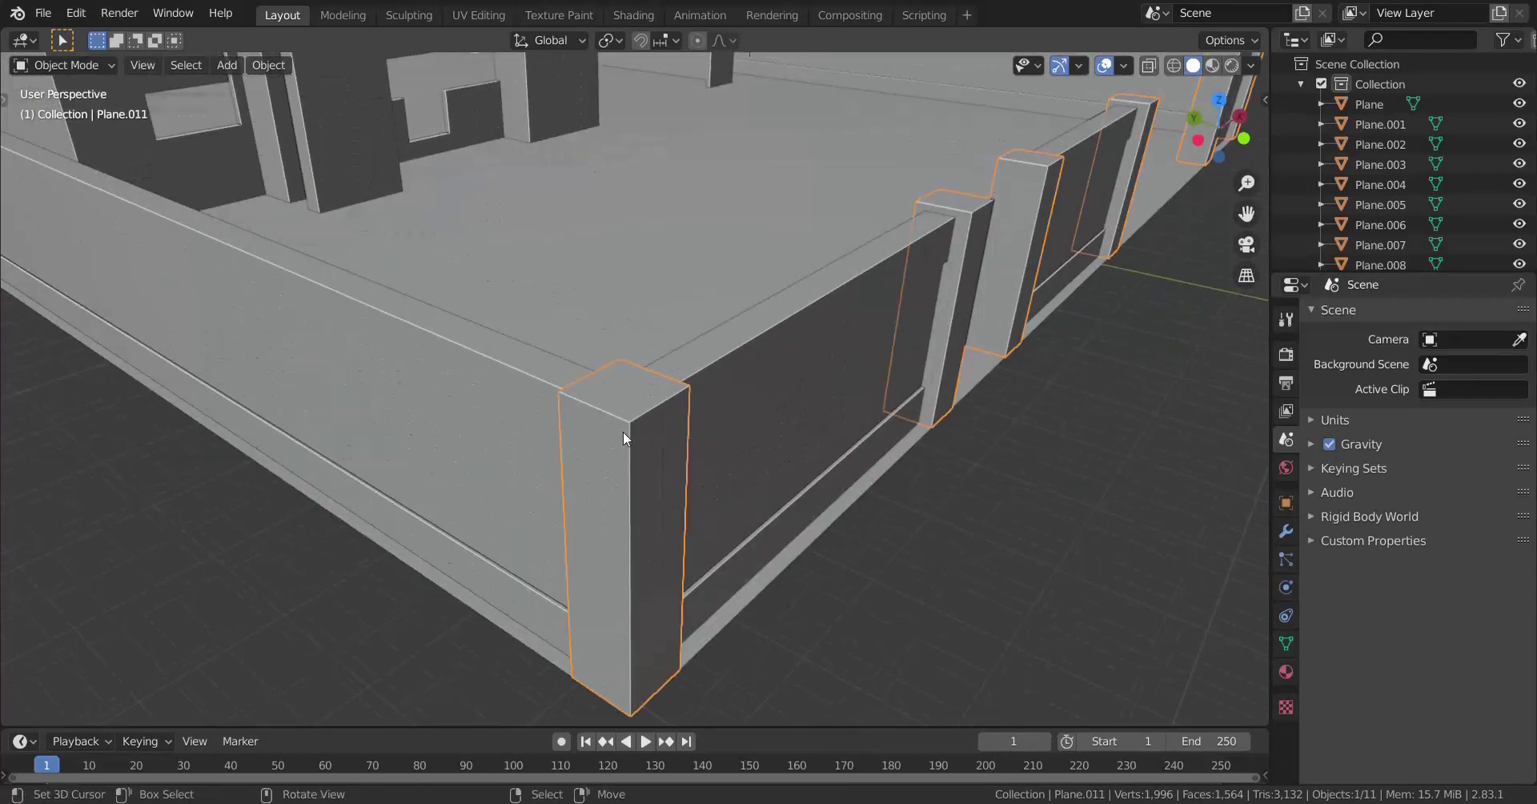
{"action": "key", "text": "Tab"}
{"action": "key", "text": "l"}
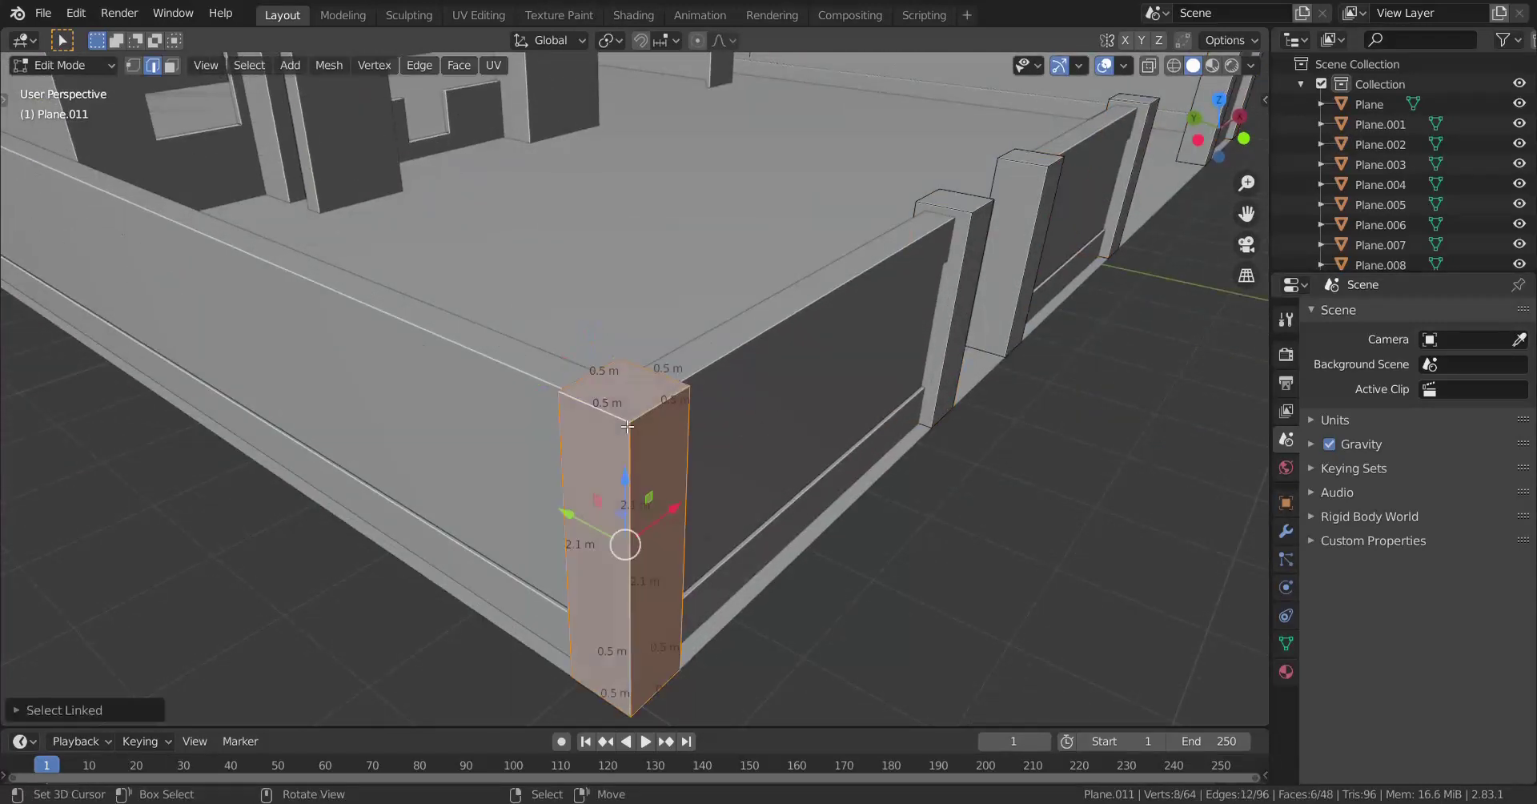
{"action": "key", "text": "shift+d"}
{"action": "key", "text": "y"}
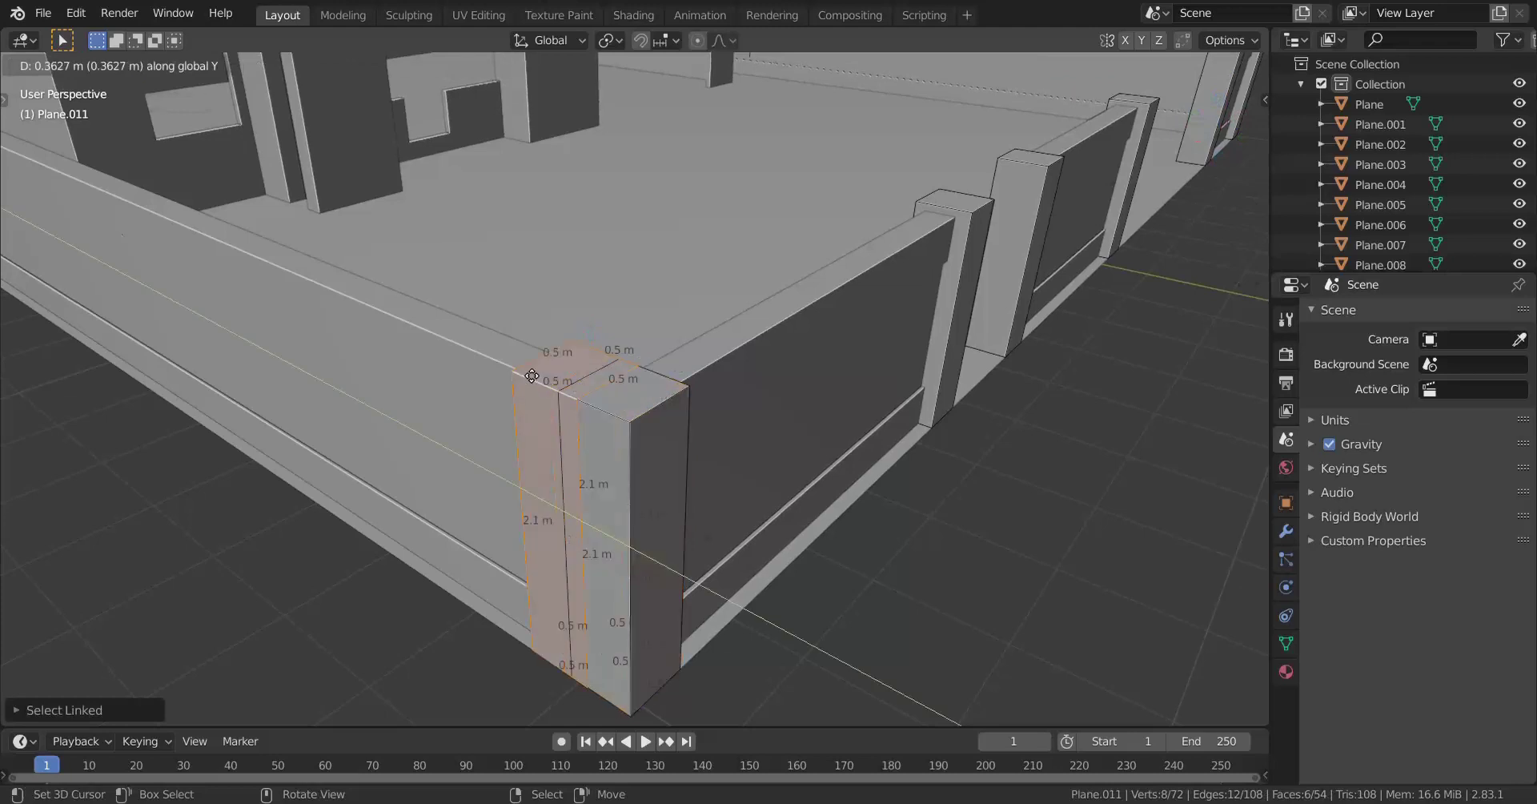
{"action": "left_click", "coordinate": [268, 359]}
Scale the duplicated side-wall pillar along the global X axis to about 0.31 m thick
{"action": "middle_click_drag", "start_coordinate": [268, 358], "coordinate": [545, 460]}
{"action": "key", "text": "s"}
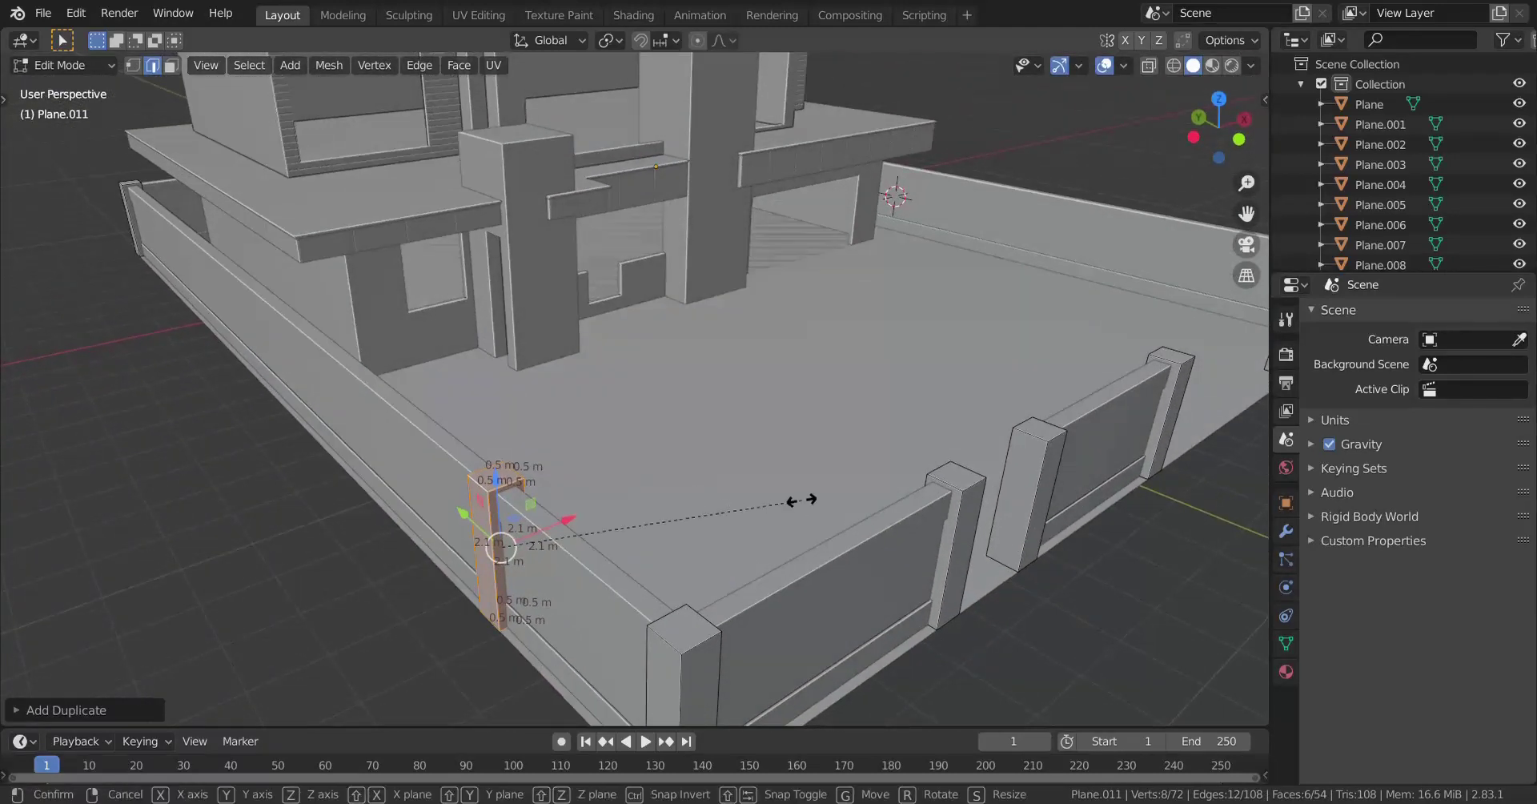
{"action": "key", "text": "x"}
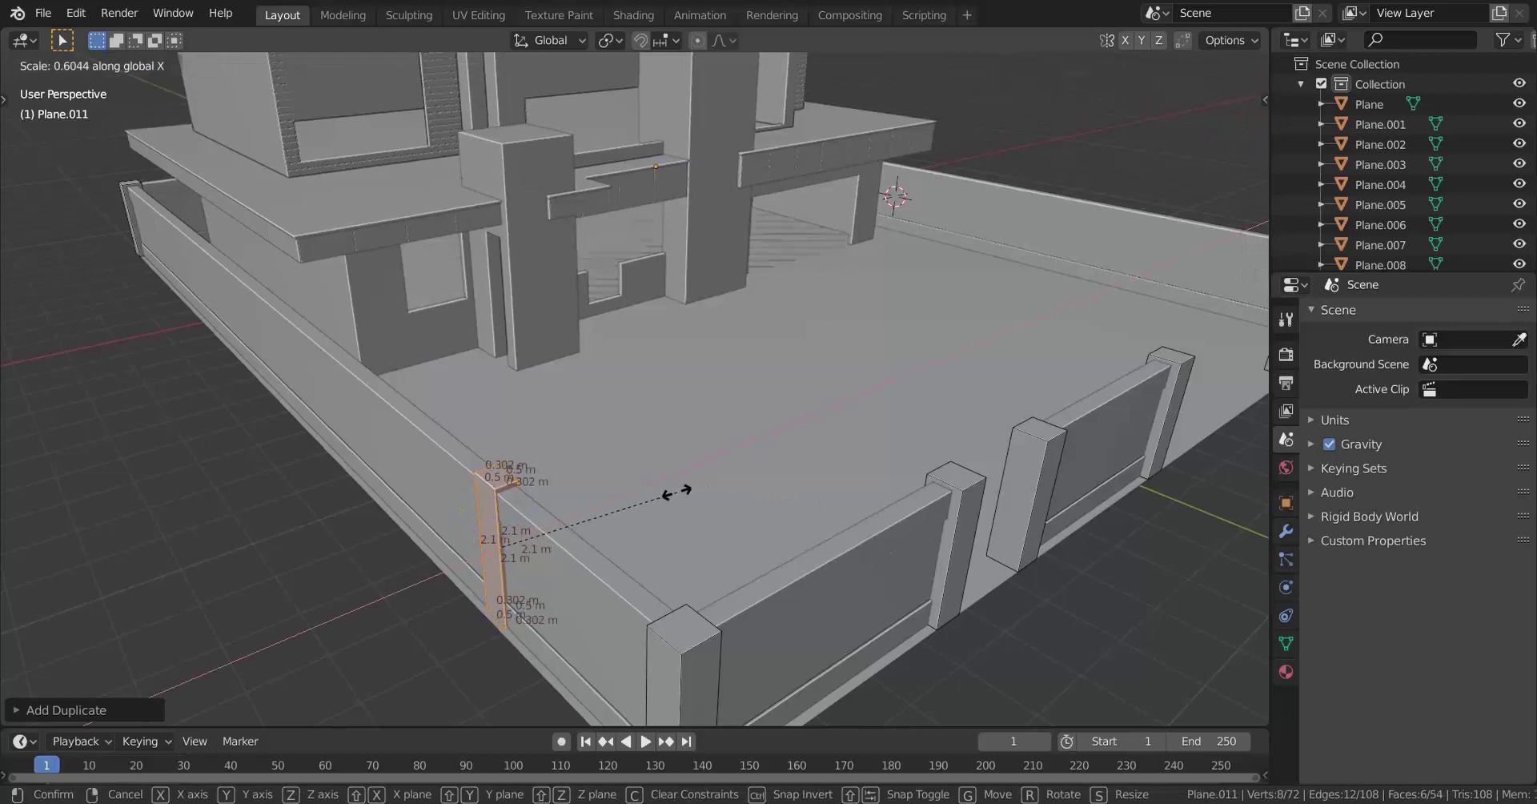
{"action": "left_click", "coordinate": [721, 470]}
{"action": "scroll", "coordinate": [696, 480], "scroll_direction": "up", "scroll_amount": 3}
{"action": "middle_click_drag", "start_coordinate": [686, 489], "coordinate": [687, 358], "text": "shift"}
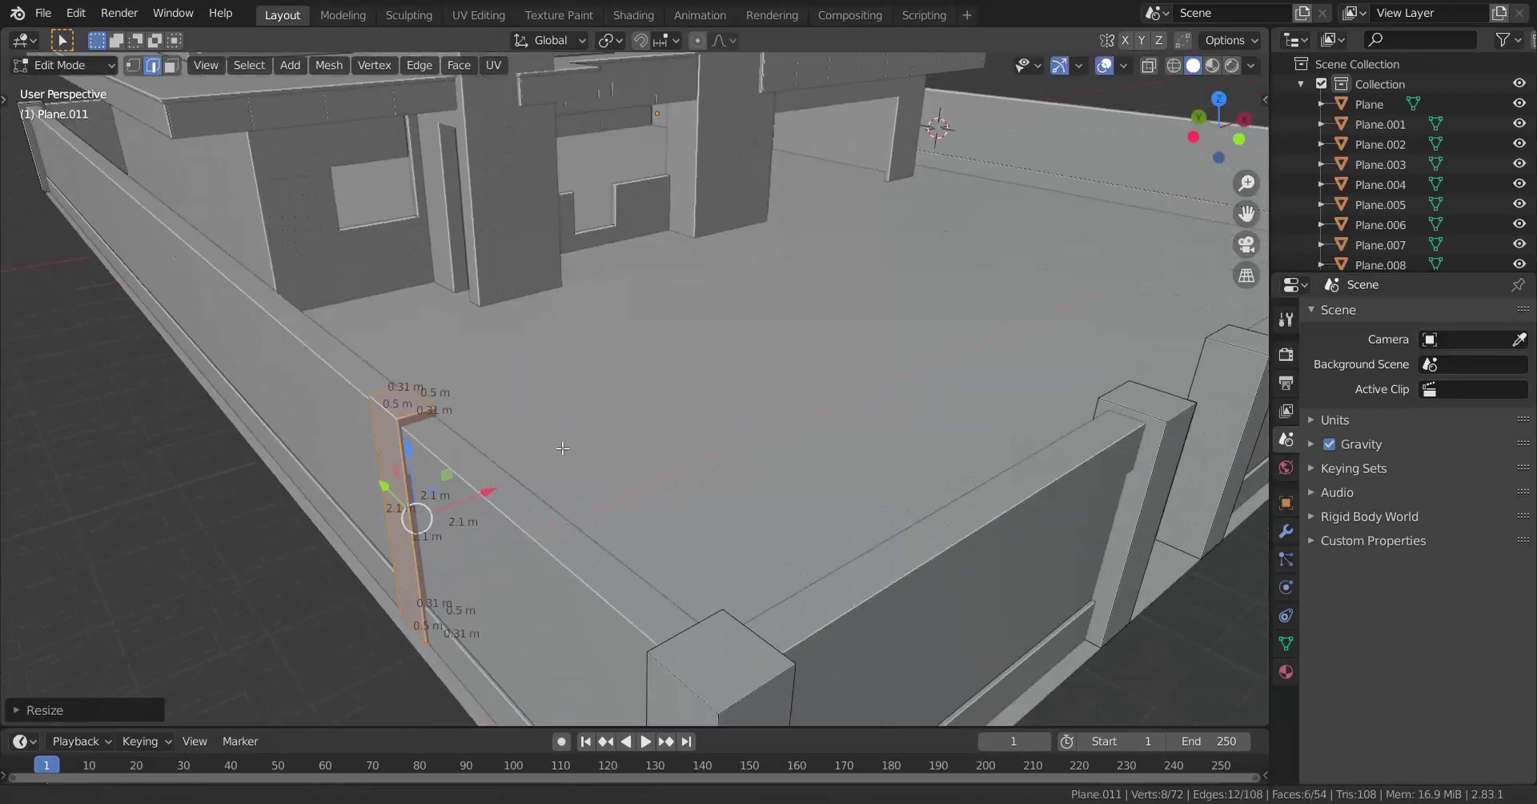
Select the entire thin side-wall pillar and move it slightly along the global Y axis toward the front corner
{"action": "key", "text": "Tab"}
{"action": "middle_click_drag", "start_coordinate": [477, 487], "coordinate": [617, 446]}
{"action": "scroll", "coordinate": [616, 448], "scroll_direction": "up", "scroll_amount": 2}
{"action": "middle_click_drag", "start_coordinate": [796, 440], "coordinate": [825, 464], "text": "shift"}
{"action": "key", "text": "Tab"}
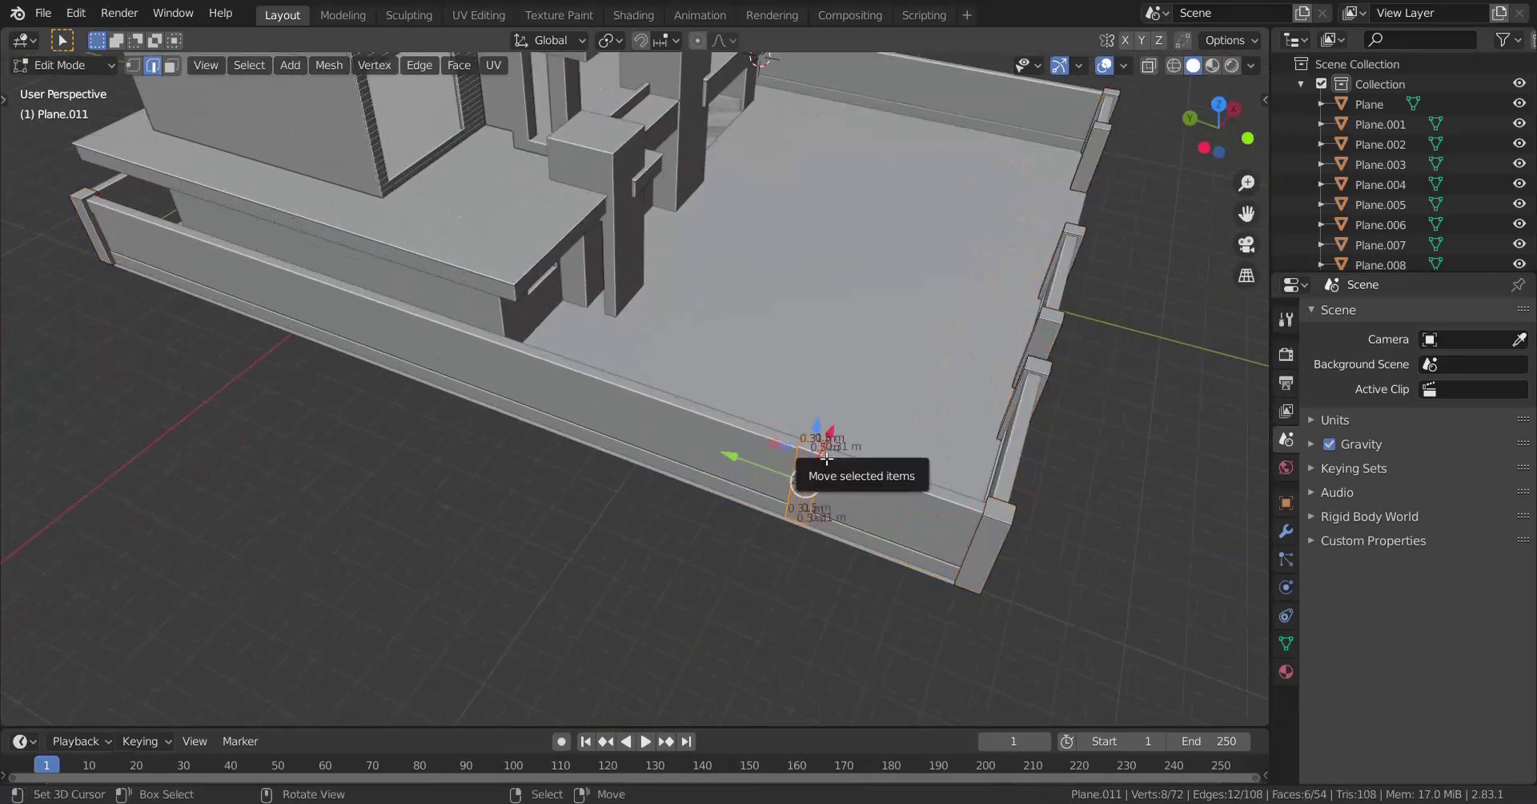
{"action": "right_click", "coordinate": [822, 455]}
{"action": "key", "text": "ctrl+l"}
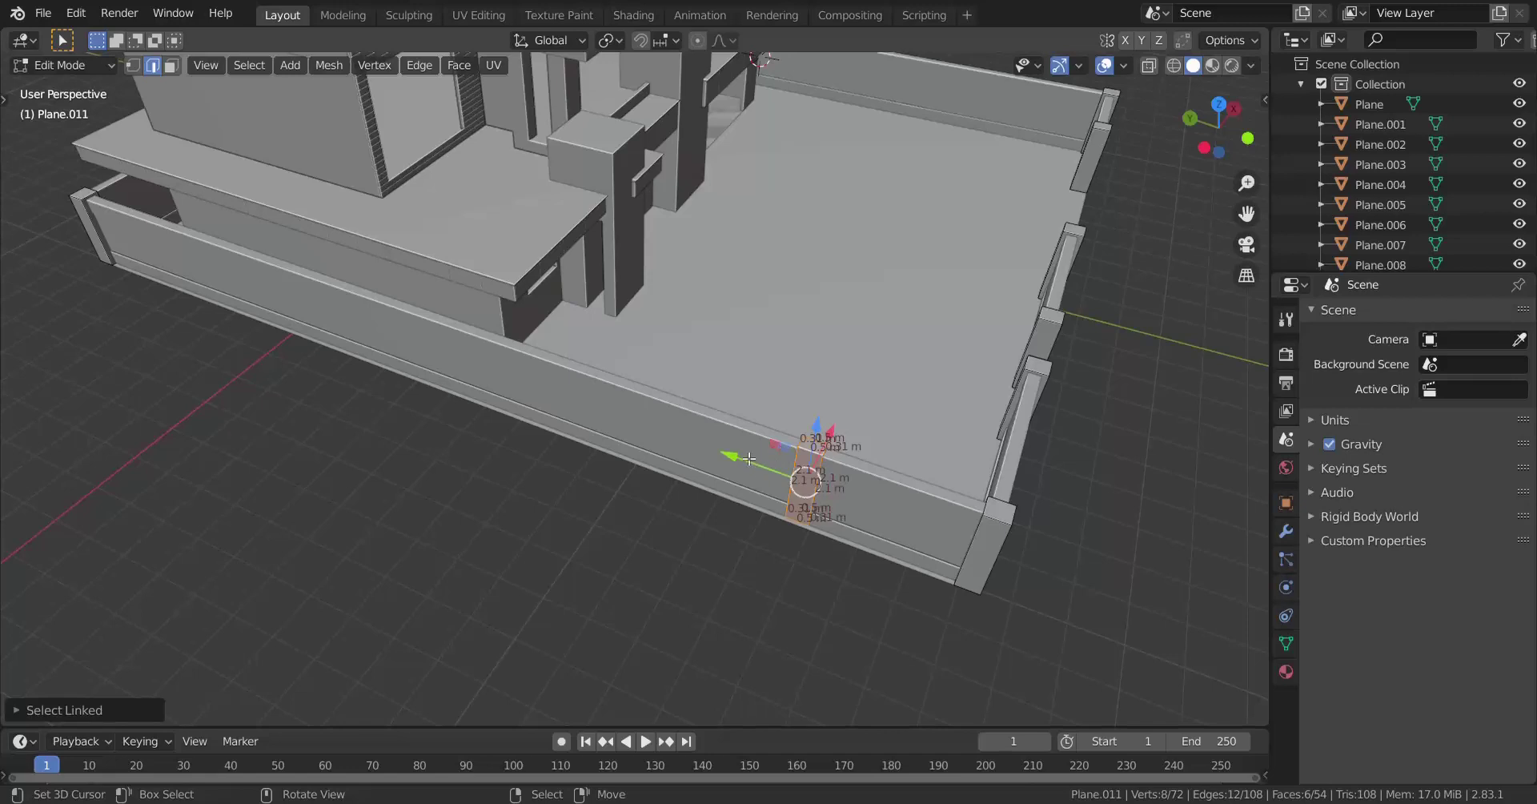
{"action": "left_click_drag", "start_coordinate": [749, 458], "coordinate": [791, 470]}
{"action": "left_click_drag", "start_coordinate": [614, 420], "coordinate": [616, 422]}
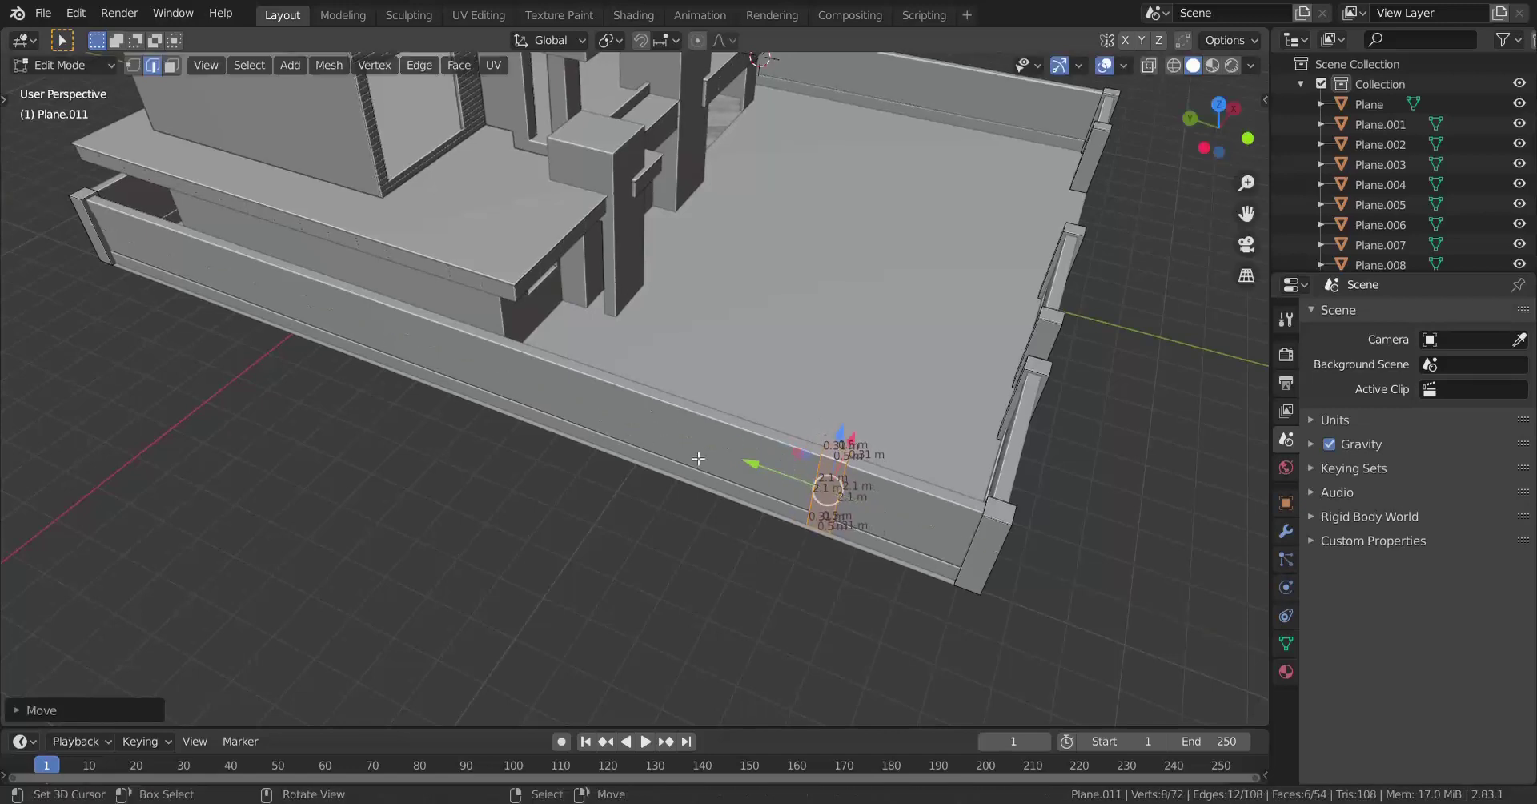
Duplicate the side-wall pillar along the global Y axis and repeat the duplication four times to space pillars along the whole wall
{"action": "left_click_drag", "start_coordinate": [802, 501], "coordinate": [734, 471]}
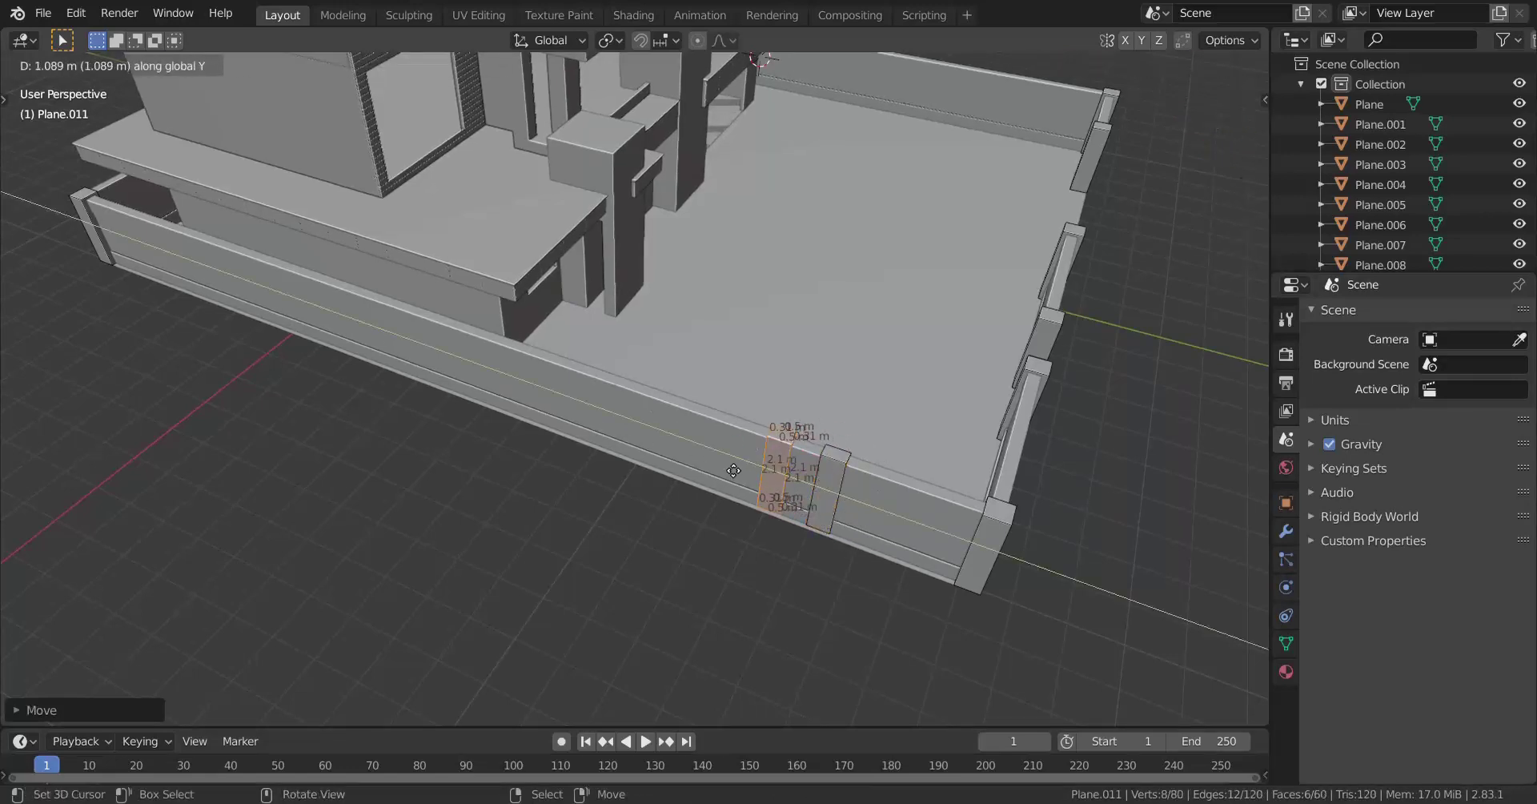
{"action": "left_click_drag", "start_coordinate": [633, 458], "coordinate": [594, 461]}
{"action": "left_click", "coordinate": [639, 462]}
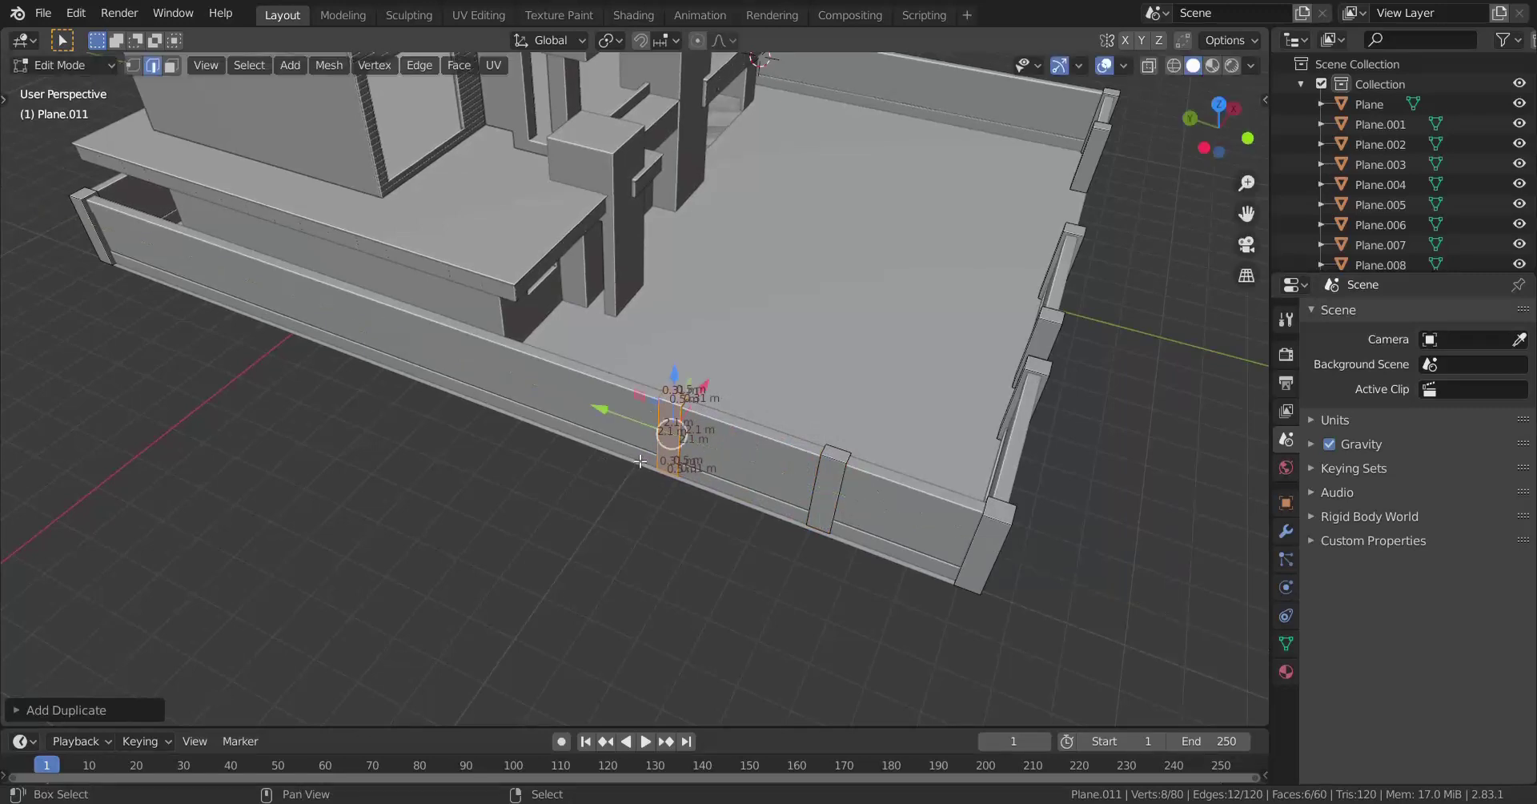
{"action": "key", "text": "shift+r"}
{"action": "key", "text": "shift+r"}
{"action": "key", "text": "shift+r"}
{"action": "key", "text": "shift+r"}
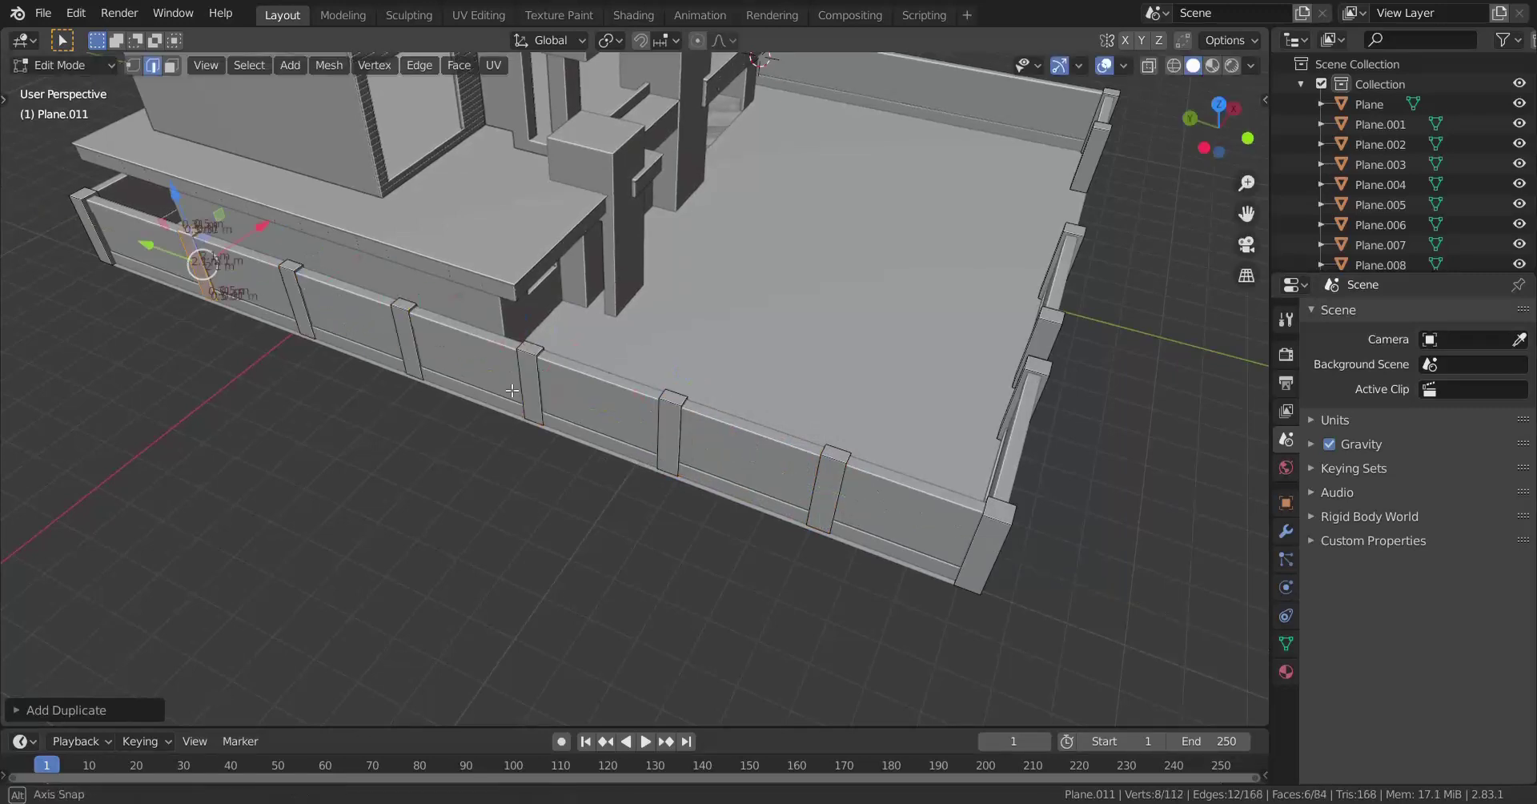
Select all six thin side-wall pillars and duplicate them along the global X axis onto the opposite side wall
{"action": "mouse_move", "coordinate": [512, 390]}
{"action": "middle_mouse_down"}
{"action": "mouse_move", "coordinate": [656, 347]}
{"action": "mouse_move", "coordinate": [506, 403]}
{"action": "middle_mouse_up"}
{"action": "key", "text": "l"}
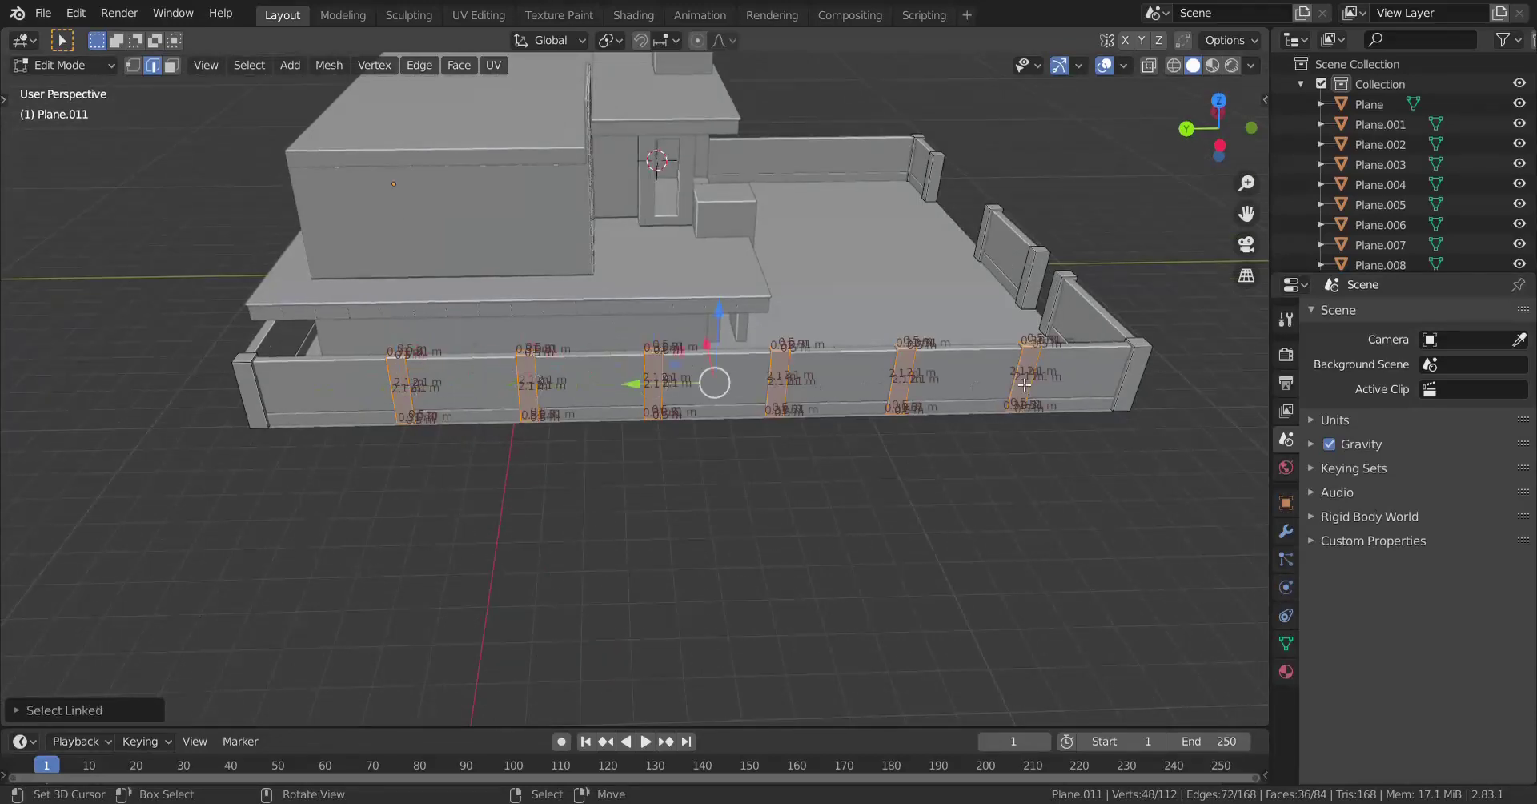
{"action": "middle_click_drag", "start_coordinate": [1025, 384], "coordinate": [758, 368]}
{"action": "key", "text": "shift+d"}
{"action": "key", "text": "x"}
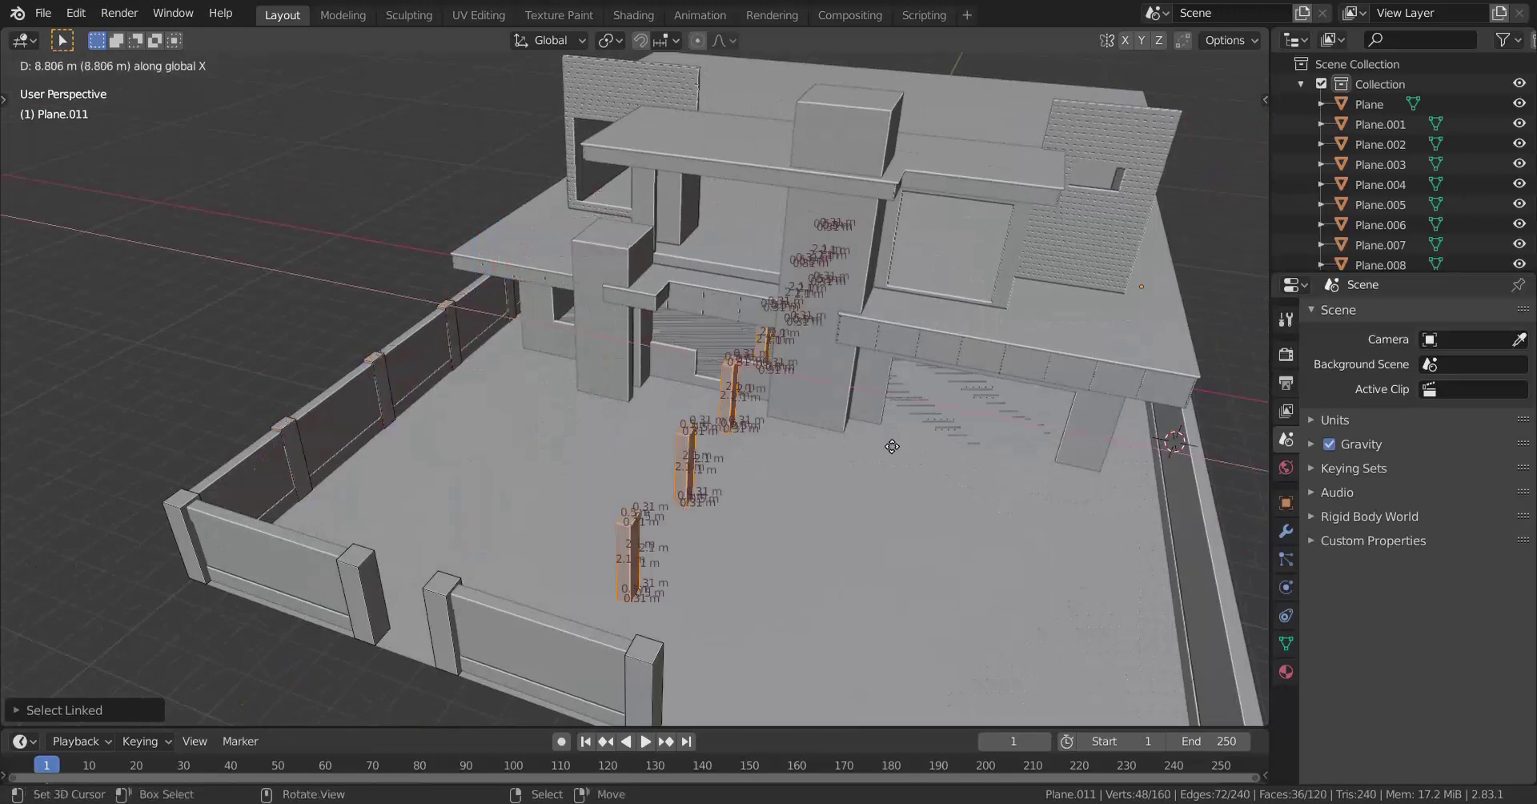
{"action": "left_click", "coordinate": [60, 385]}
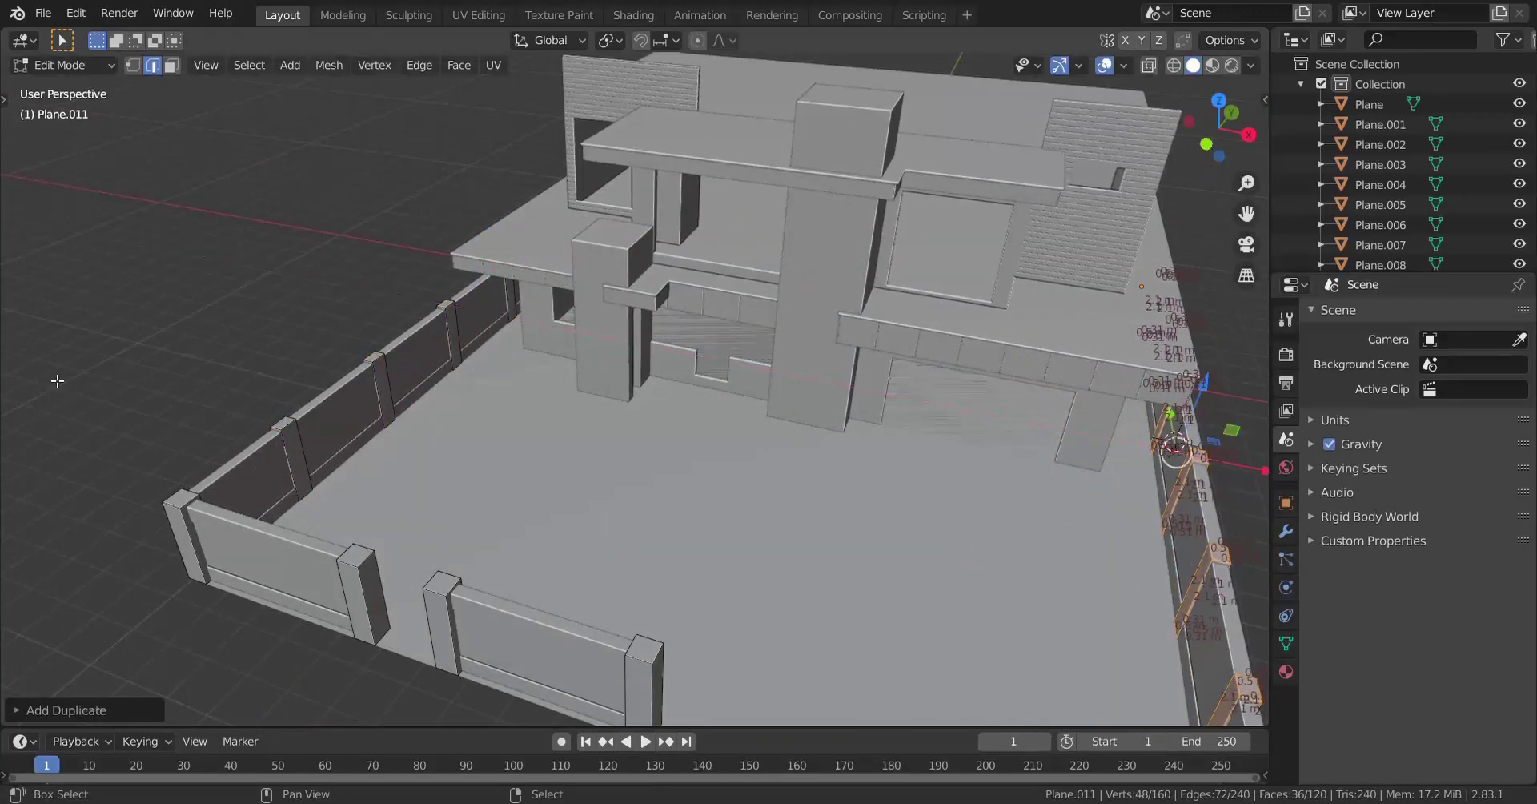
Return to Object Mode, check the pillars along the boundary from all sides, and deselect everything
{"action": "scroll", "coordinate": [68, 400], "scroll_direction": "down", "scroll_amount": 4}
{"action": "middle_click_drag", "start_coordinate": [80, 422], "coordinate": [9, 436]}
{"action": "scroll", "coordinate": [926, 503], "scroll_direction": "up", "scroll_amount": 4}
{"action": "key", "text": "Tab"}
{"action": "middle_click_drag", "start_coordinate": [926, 502], "coordinate": [735, 517]}
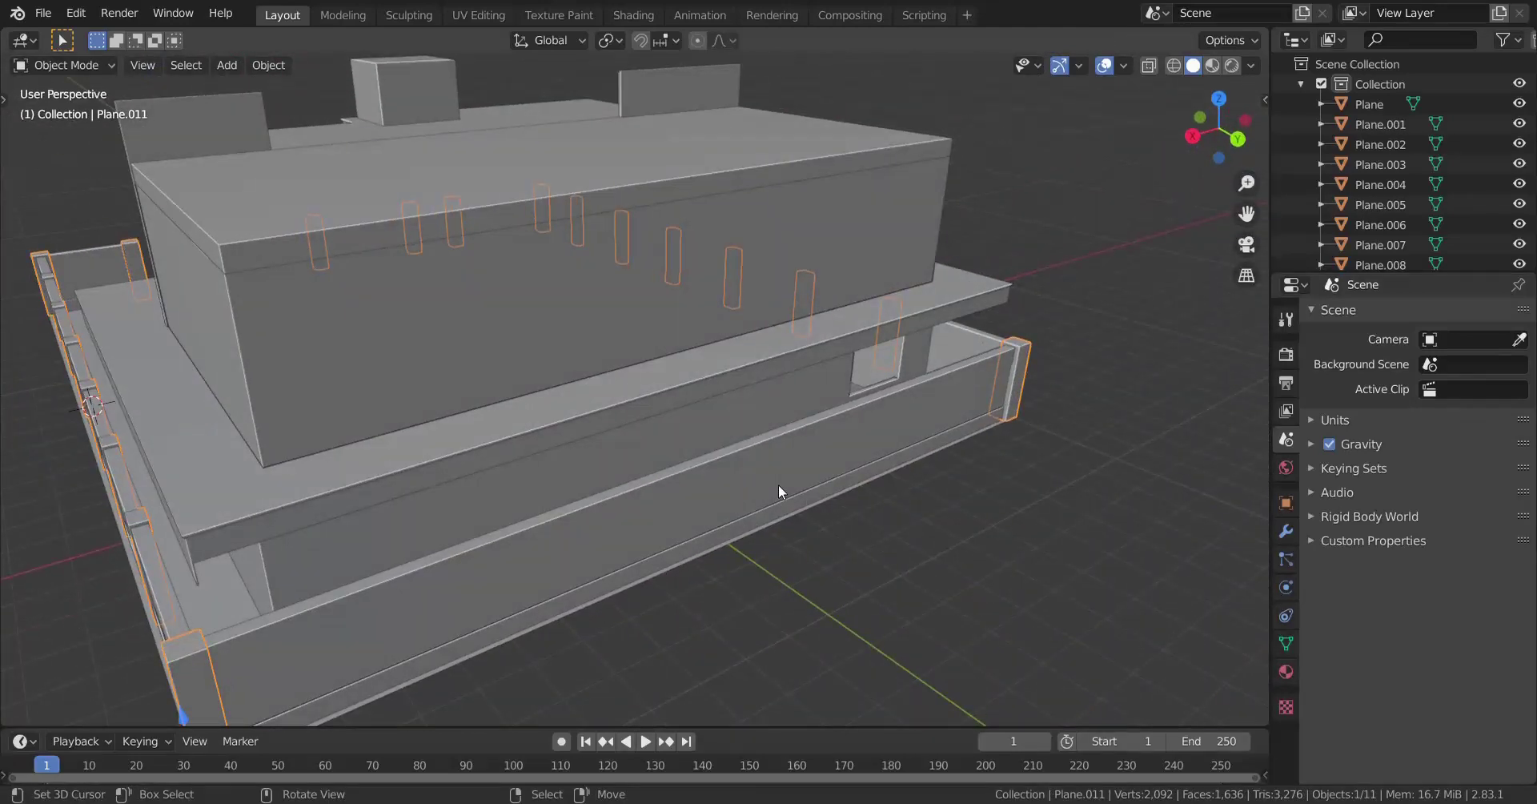
{"action": "middle_click_drag", "start_coordinate": [779, 484], "coordinate": [513, 508]}
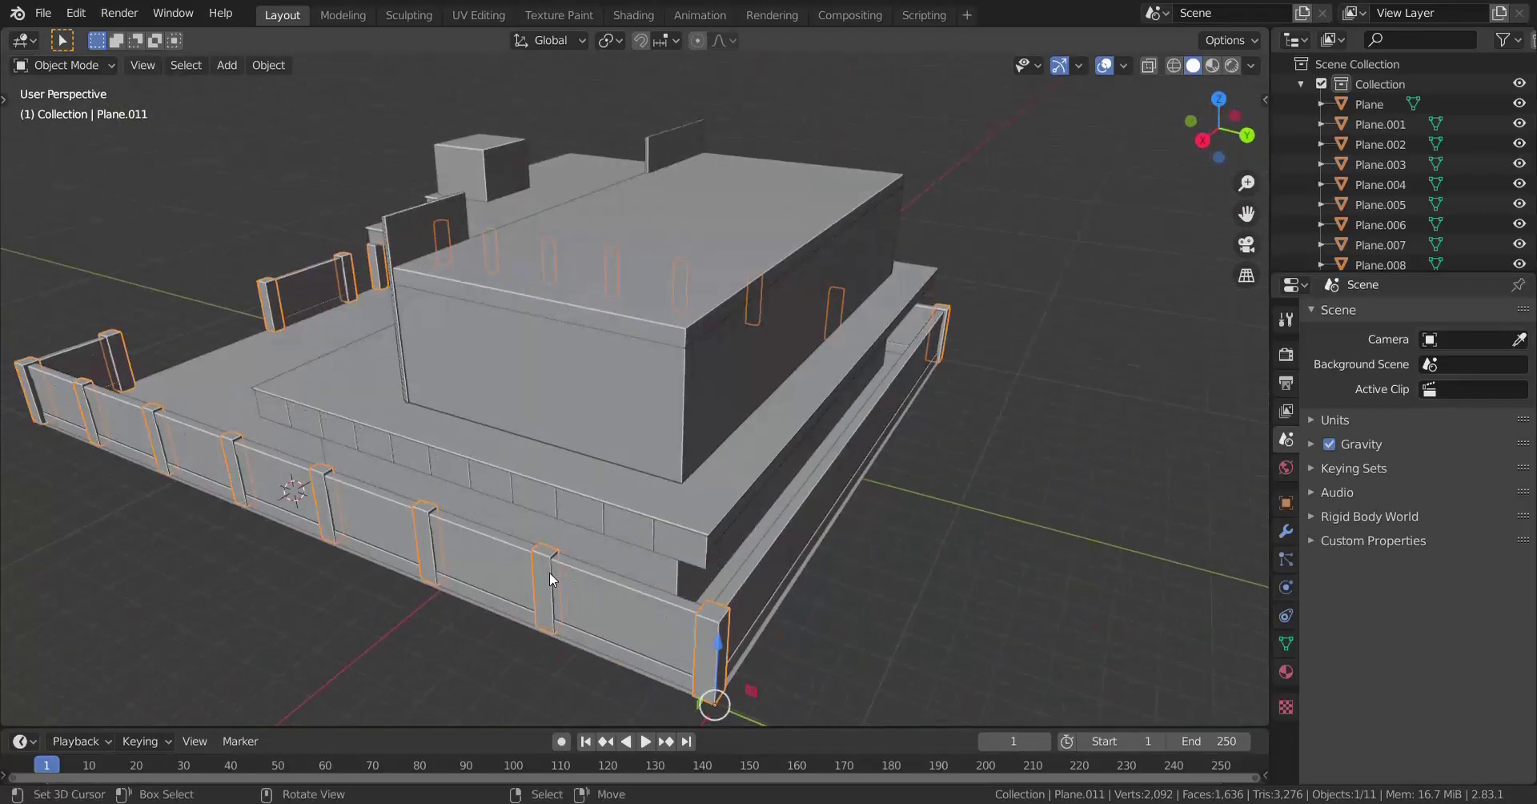
{"action": "middle_click_drag", "start_coordinate": [845, 322], "coordinate": [663, 428]}
{"action": "key", "text": "alt+a"}
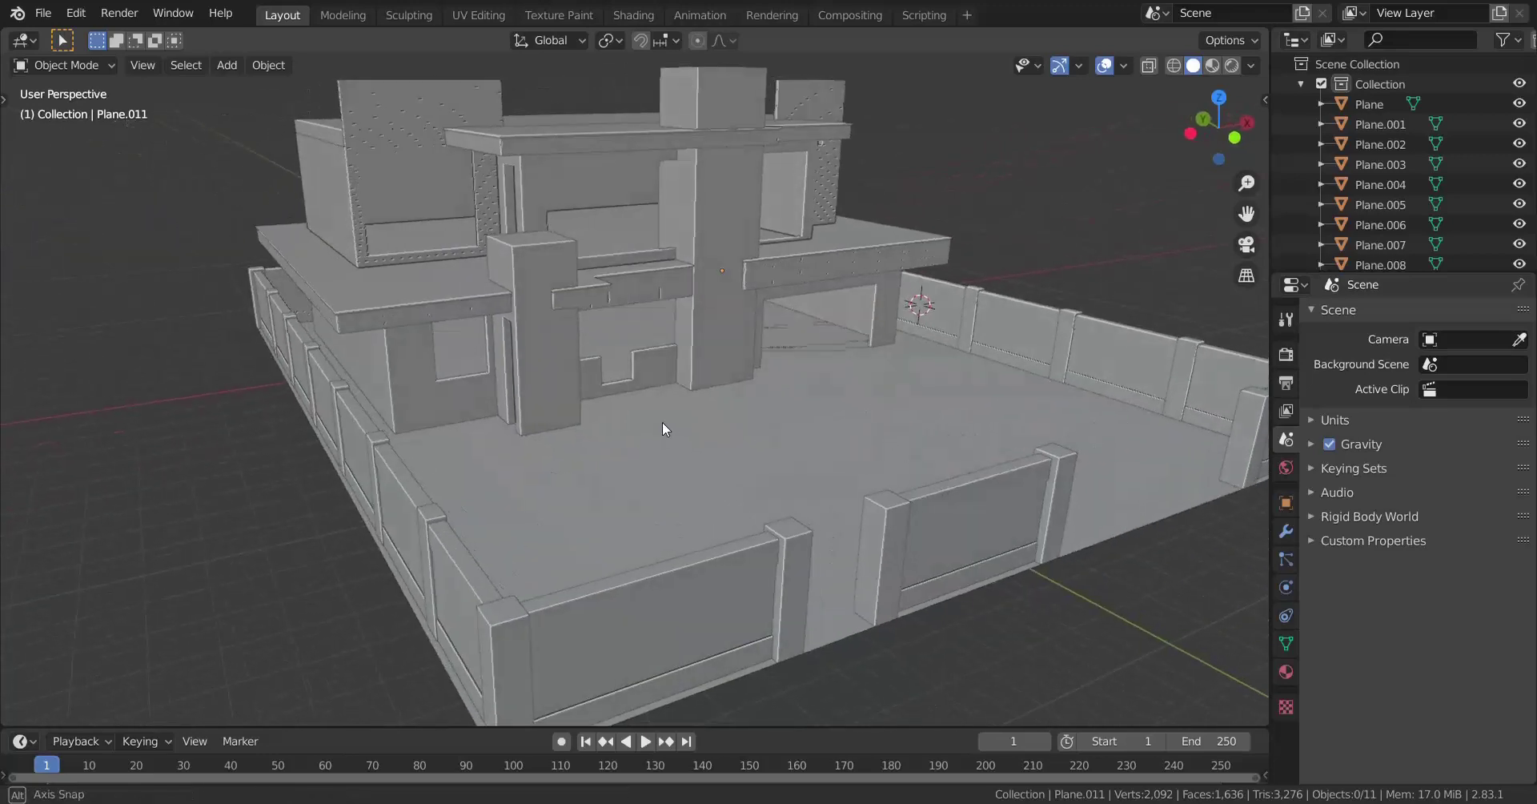
{"action": "middle_click_drag", "start_coordinate": [783, 396], "coordinate": [682, 389], "text": "shift"}
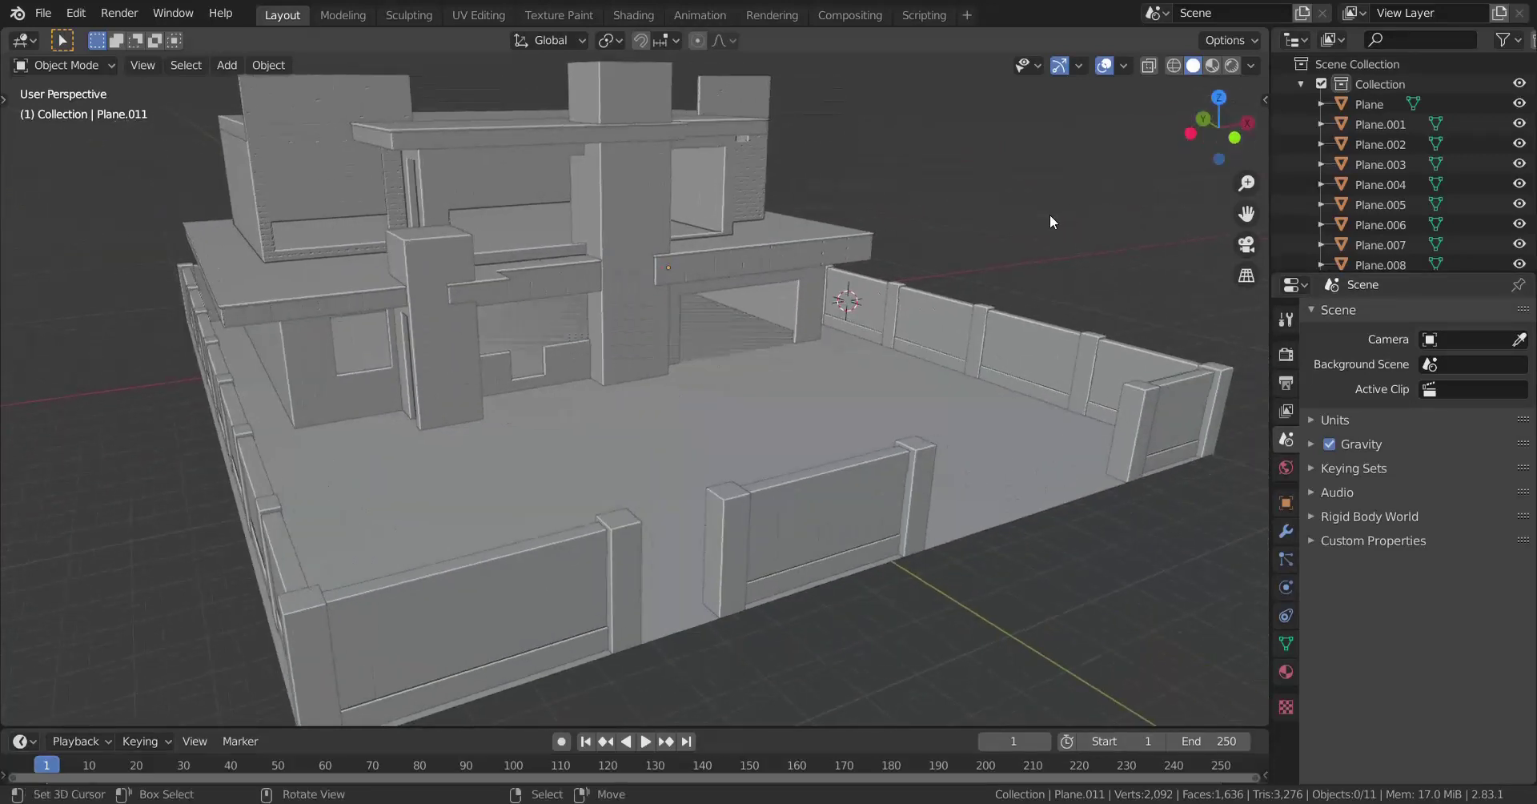